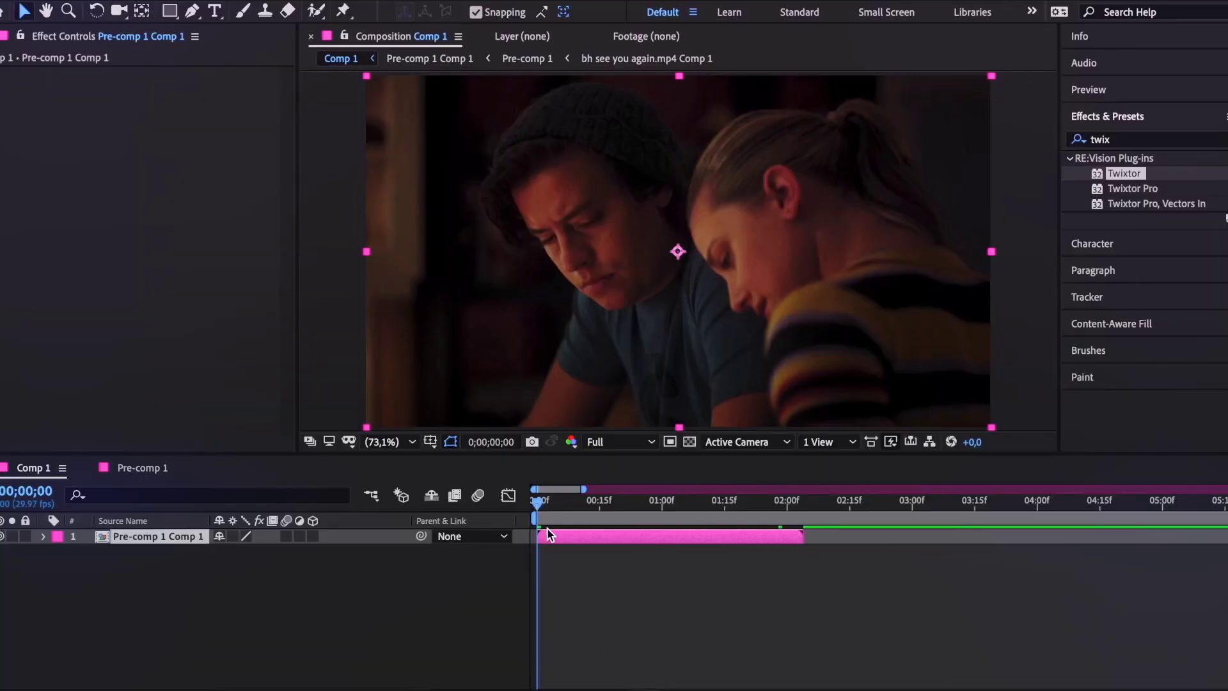
Split the Pre-comp 1 Comp 1 layer at the scene changes, starting at frame 9.
mouse_move(547, 528)
mouse_down()
mouse_move(796, 538)
mouse_move(537, 539)
mouse_up()
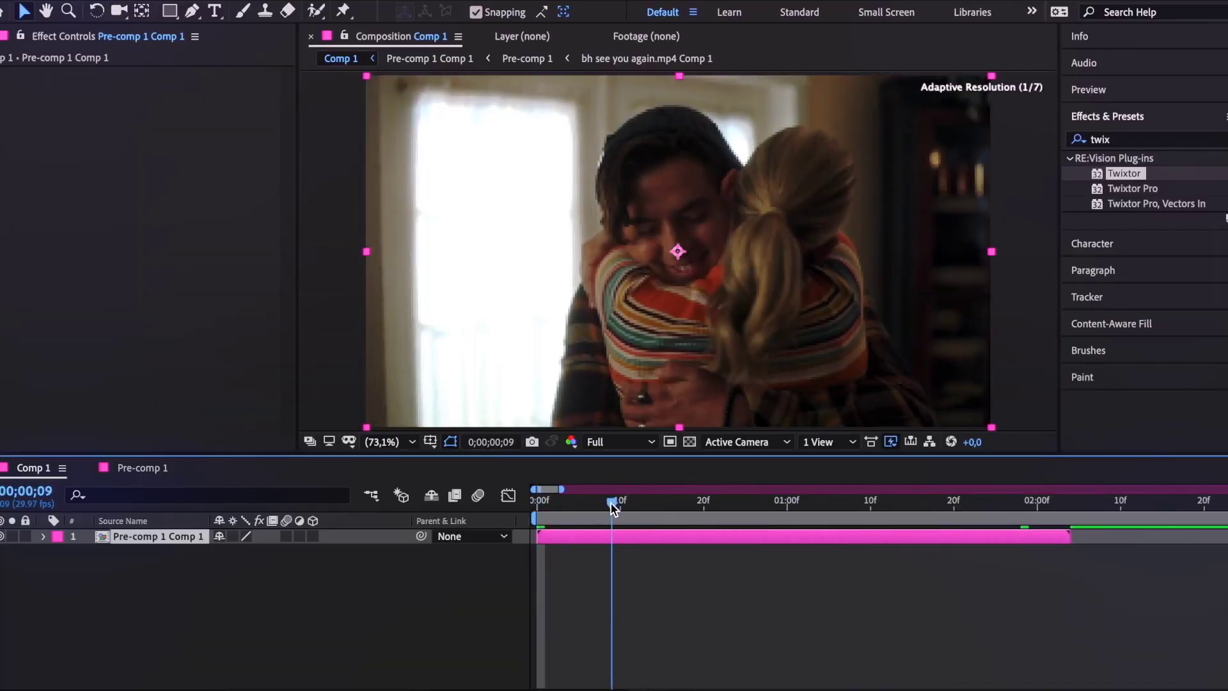
drag(609, 502, 903, 509)
key(ctrl+shift+d)
key(ctrl+shift+d)
Pre-compose the two middle clips as Pre-comp 2 and preview the cut between them inside it.
drag(606, 500, 780, 509)
click(772, 552)
shift+click(747, 565)
key(ctrl+shift+c)
click(729, 398)
click(694, 514)
key(space)
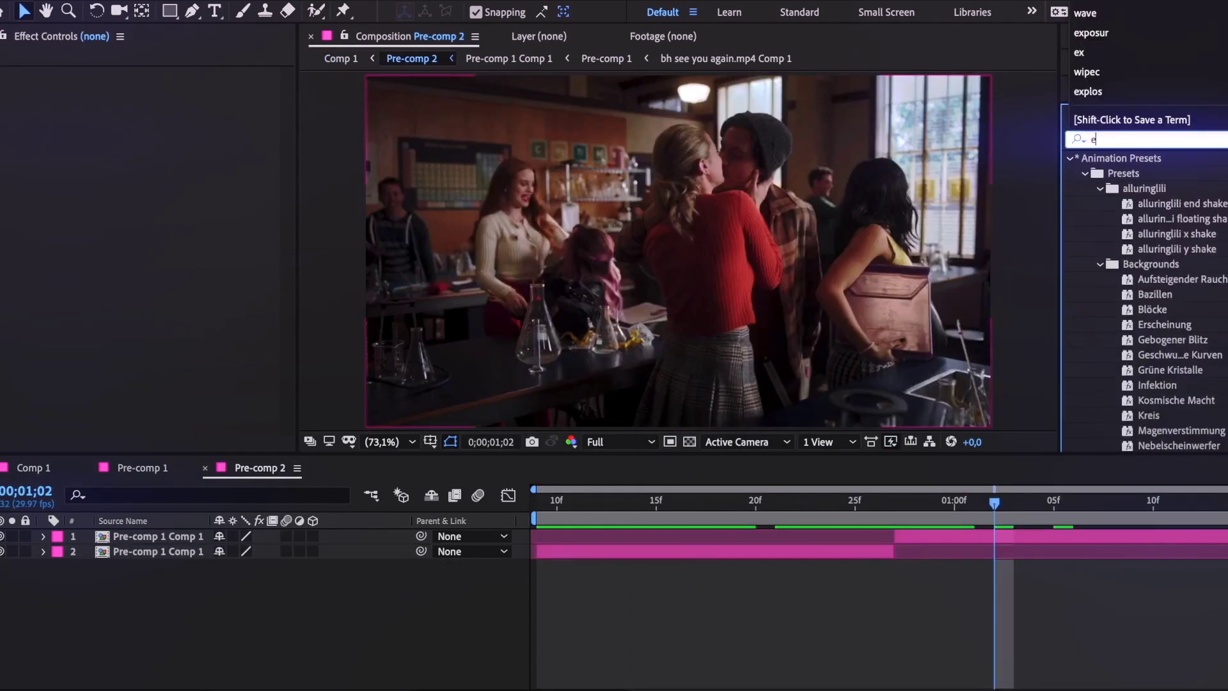
Apply the Exposure effect to the second clip of Pre-comp 2 and keyframe its Exposure value at 0;00;01;10.
click(1135, 33)
drag(1140, 178, 1162, 535)
click(1154, 502)
click(158, 120)
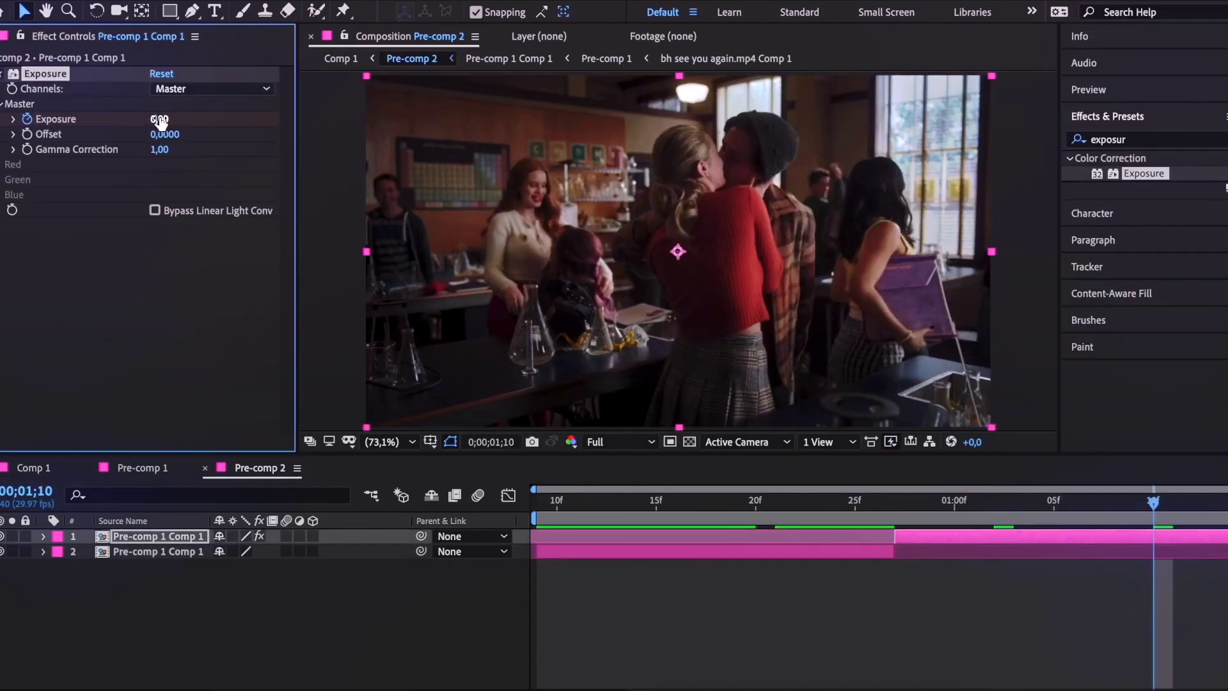
Paste the keyframed Exposure effect onto the first clip of Pre-comp 2 at frame 9.
click(565, 551)
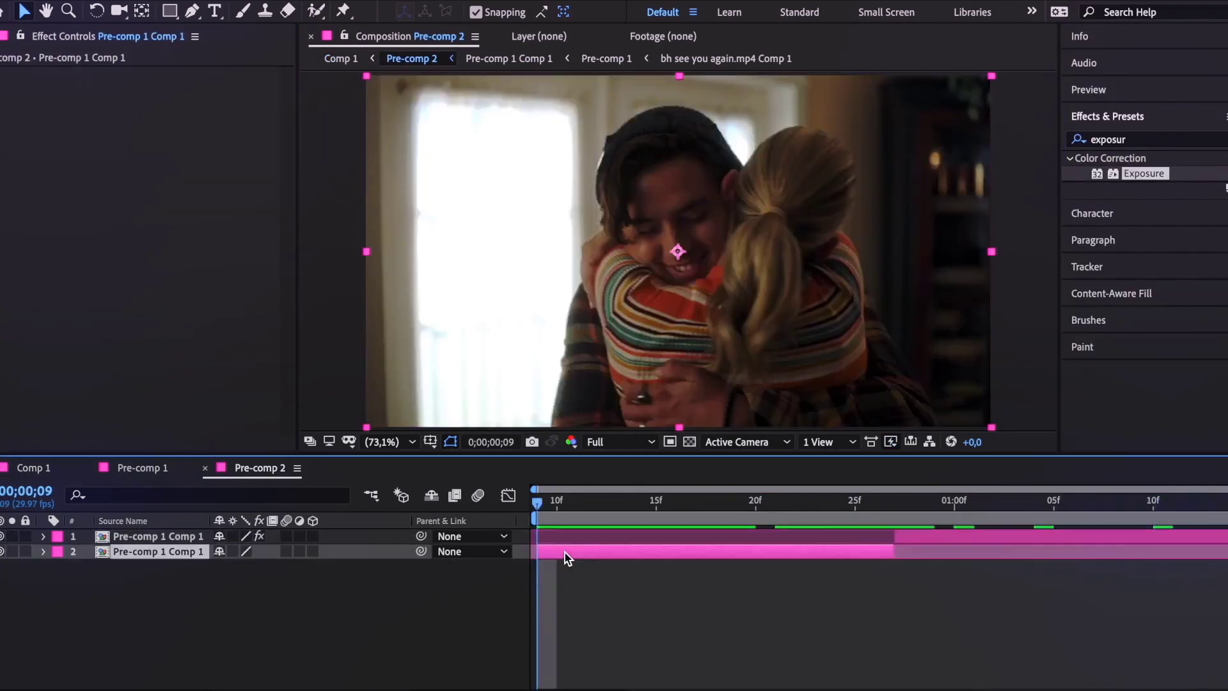
key(ctrl+v)
drag(549, 504, 507, 542)
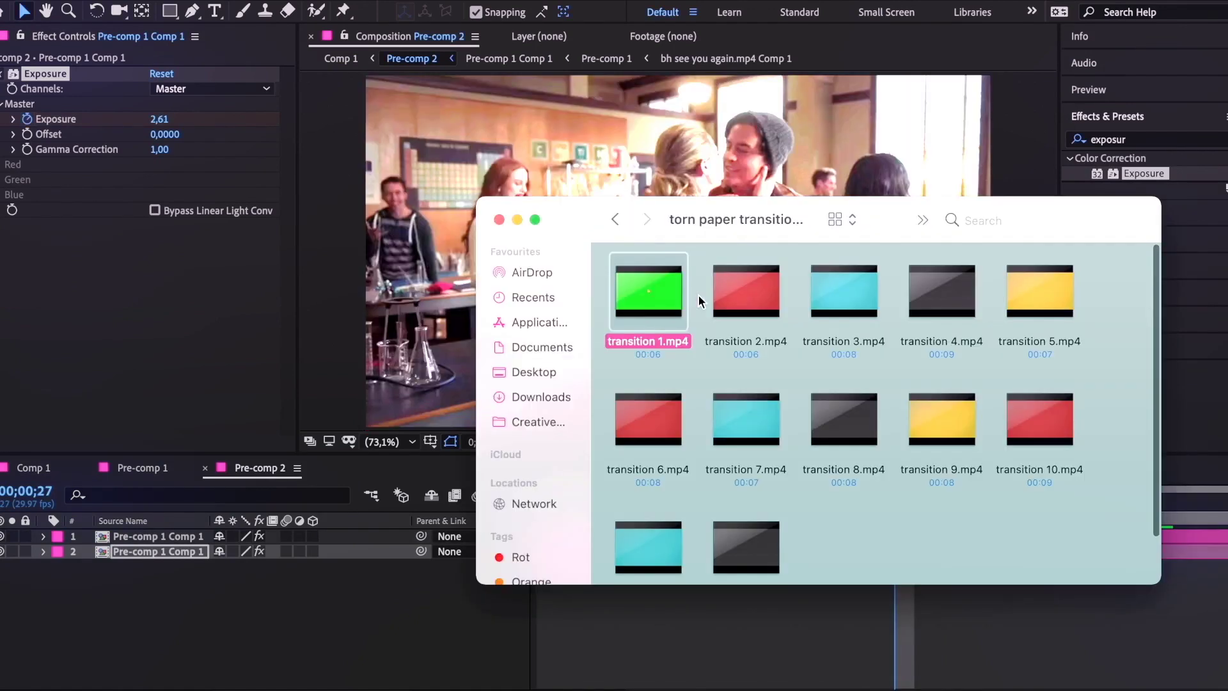
Add transition 1.mp4 as the top layer of Pre-comp 2 and scale it to 151%.
drag(685, 290, 547, 623)
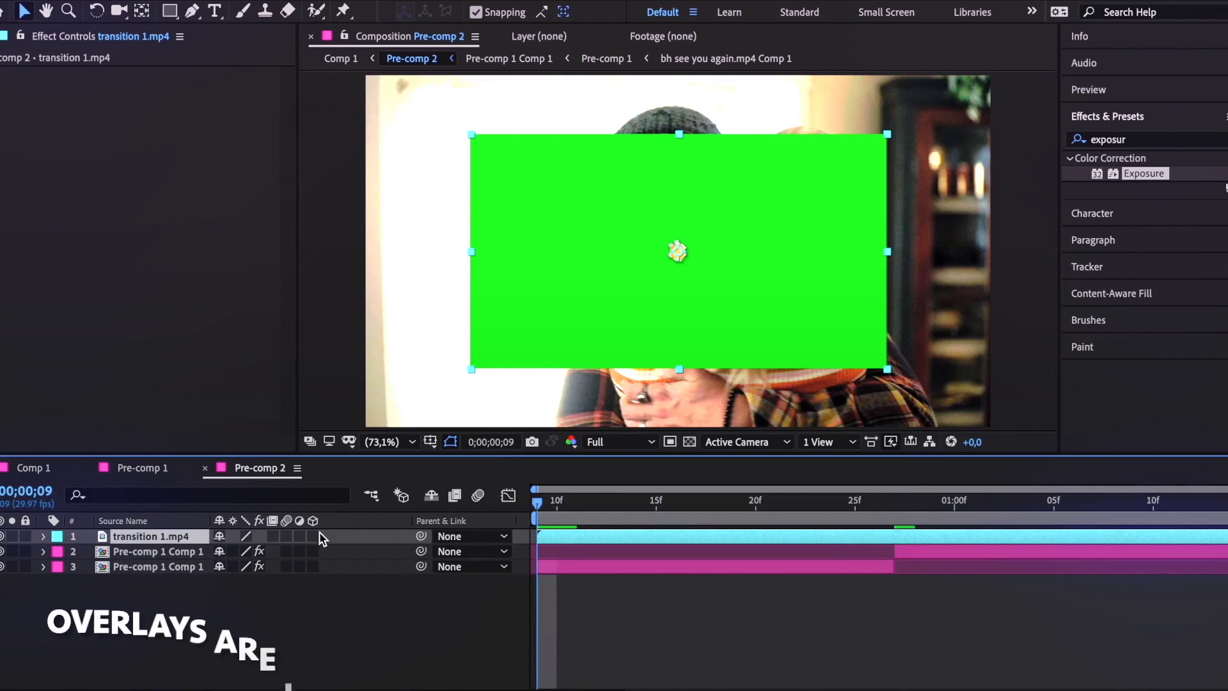
key(s)
drag(262, 552, 283, 551)
Move the transition layer to start at frame 26, next to the cut, and preview it.
drag(639, 536, 950, 538)
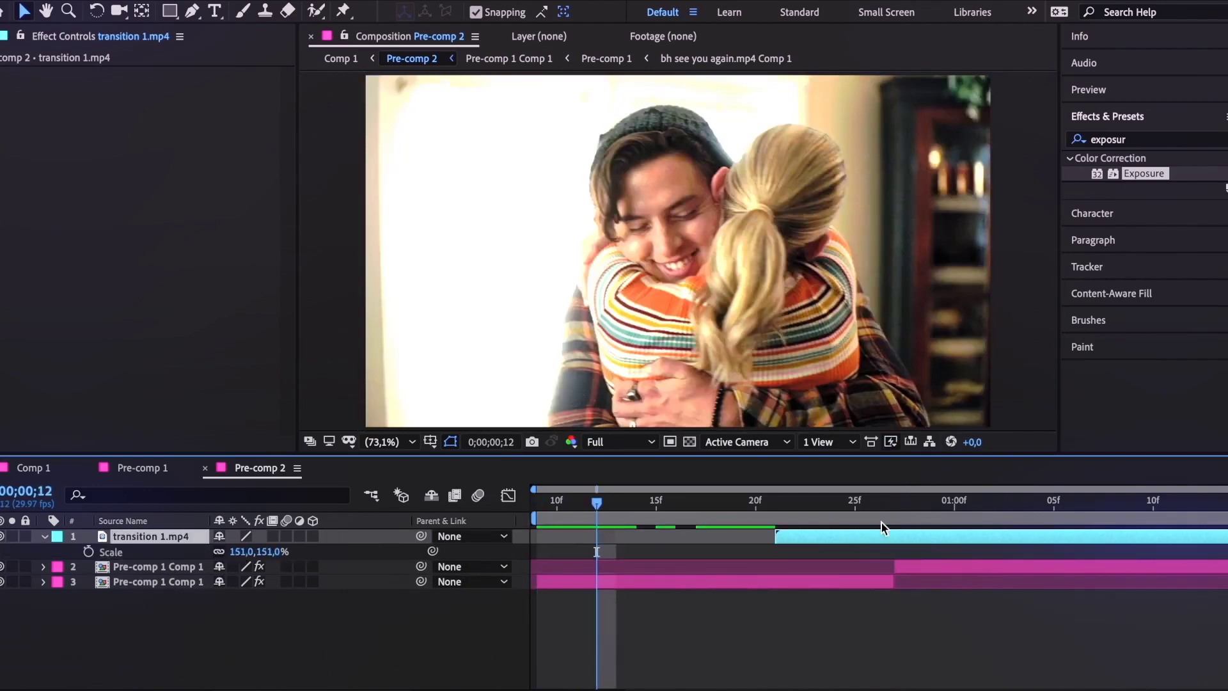
click(888, 511)
key(space)
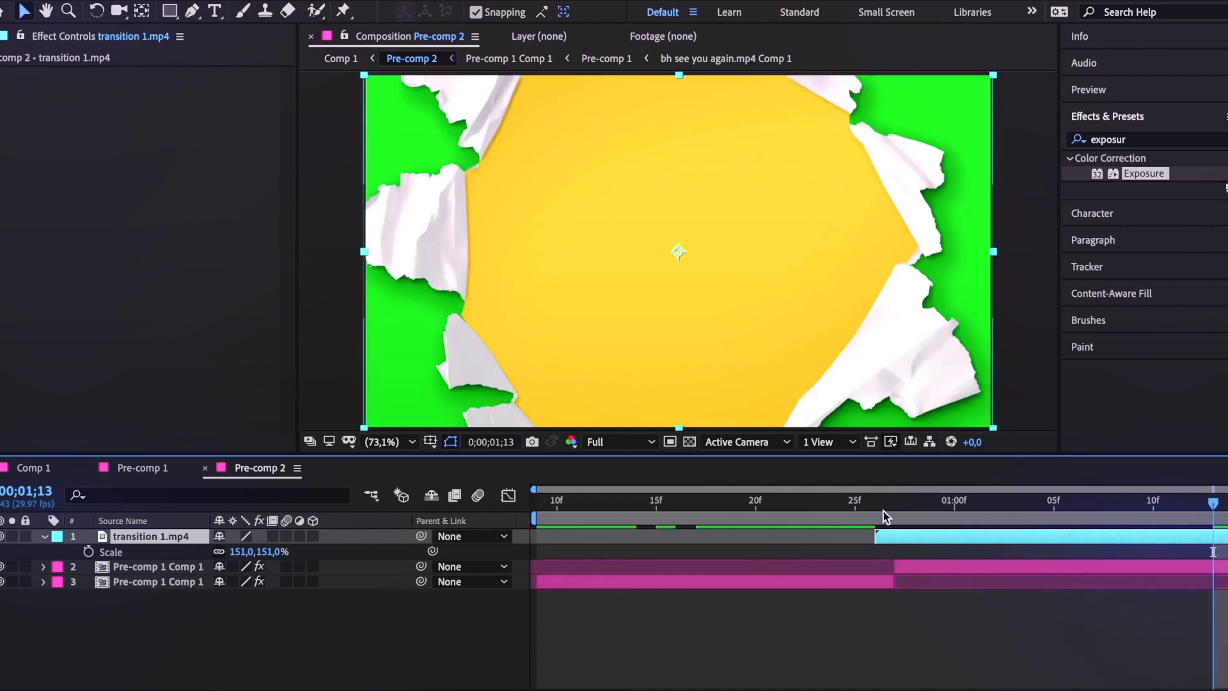
Time-stretch the transition layer with a stretch factor of 70.
click(285, 1)
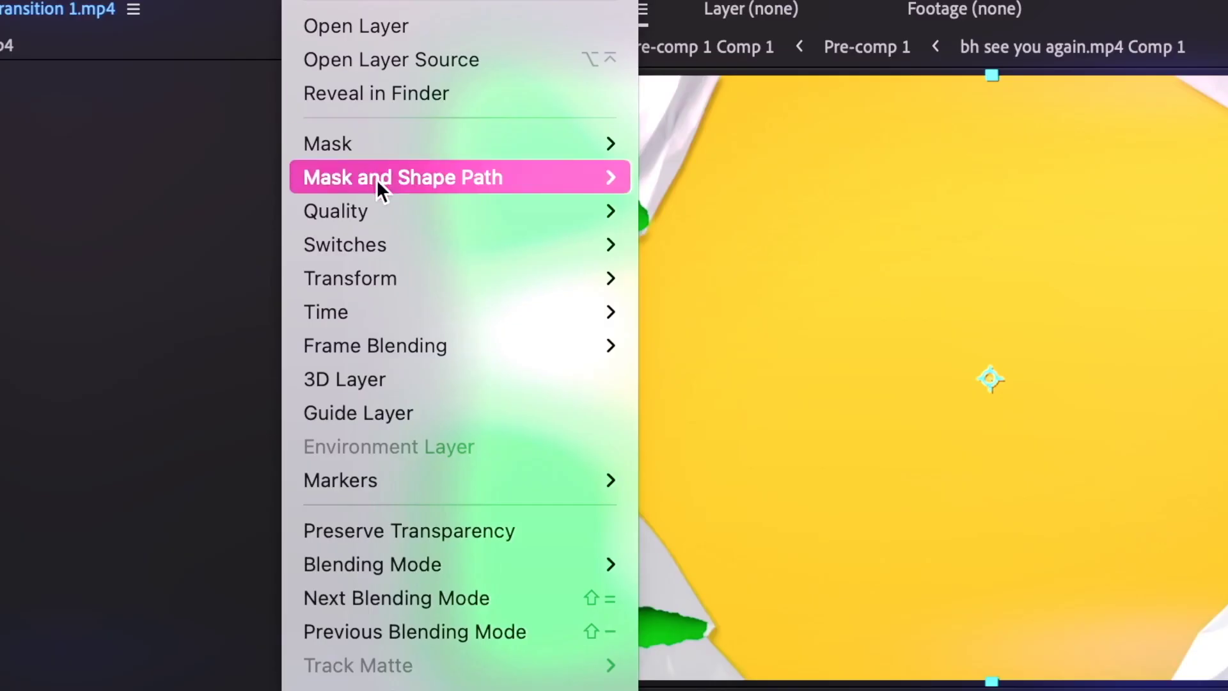
mouse_move(538, 321)
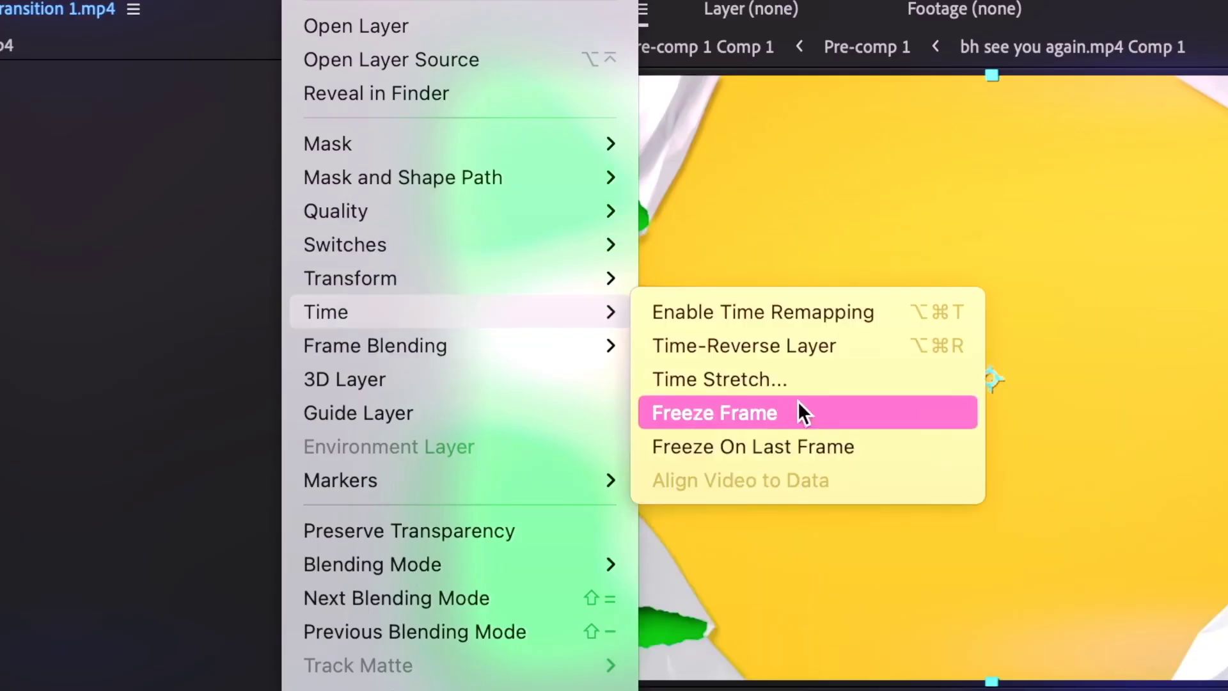
click(790, 385)
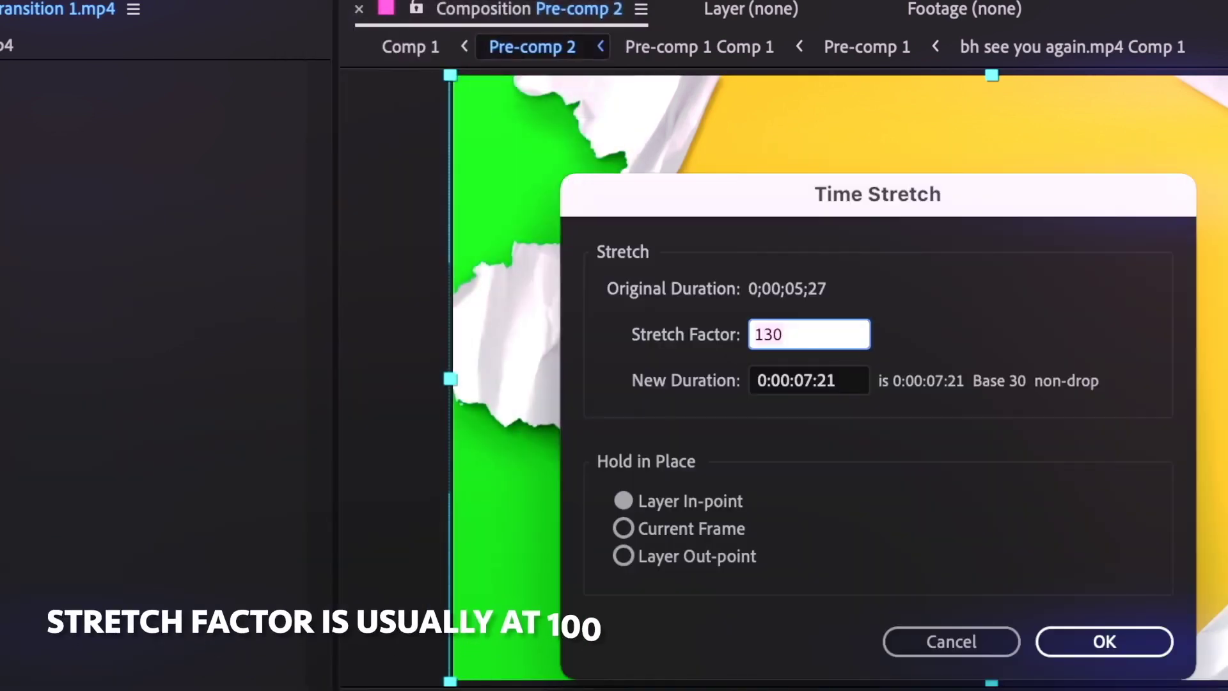
key(BackSpace)
key(BackSpace)
key(BackSpace)
text(70)
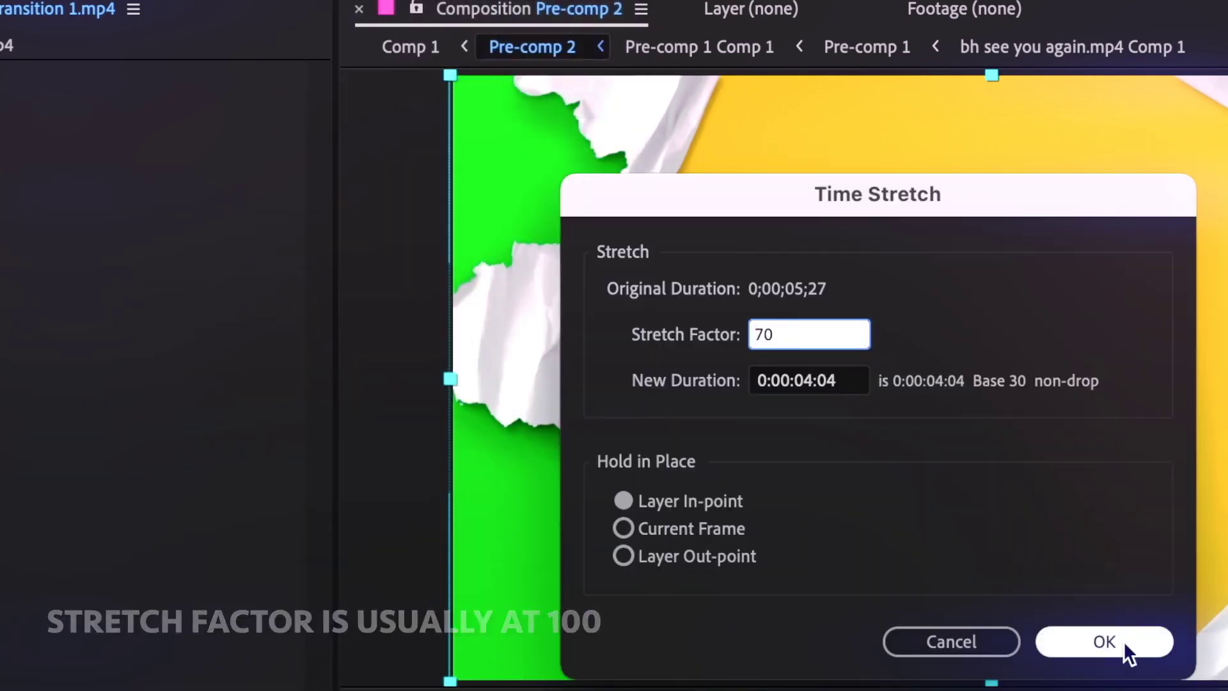
click(1124, 641)
Freeze the first clip of Pre-comp 2 on its last frame.
mouse_move(876, 521)
mouse_down()
mouse_move(927, 515)
mouse_move(896, 509)
mouse_move(912, 538)
mouse_move(922, 504)
mouse_move(1211, 504)
mouse_move(876, 505)
mouse_up()
click(879, 585)
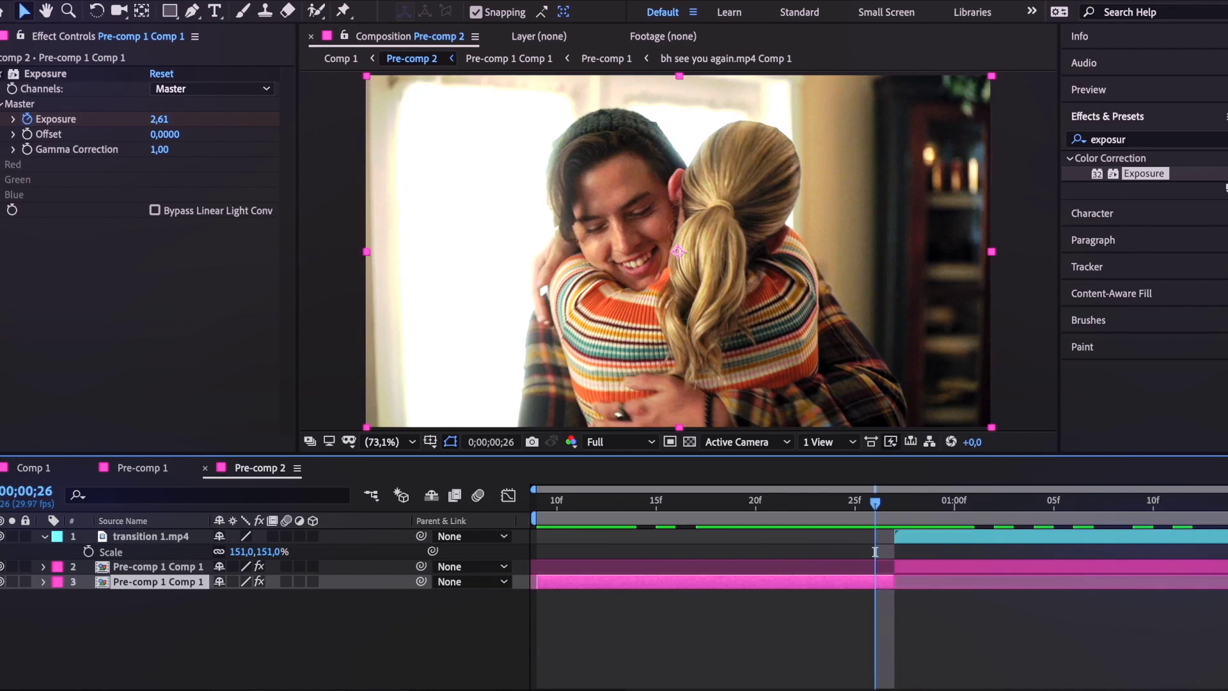
mouse_move(317, 138)
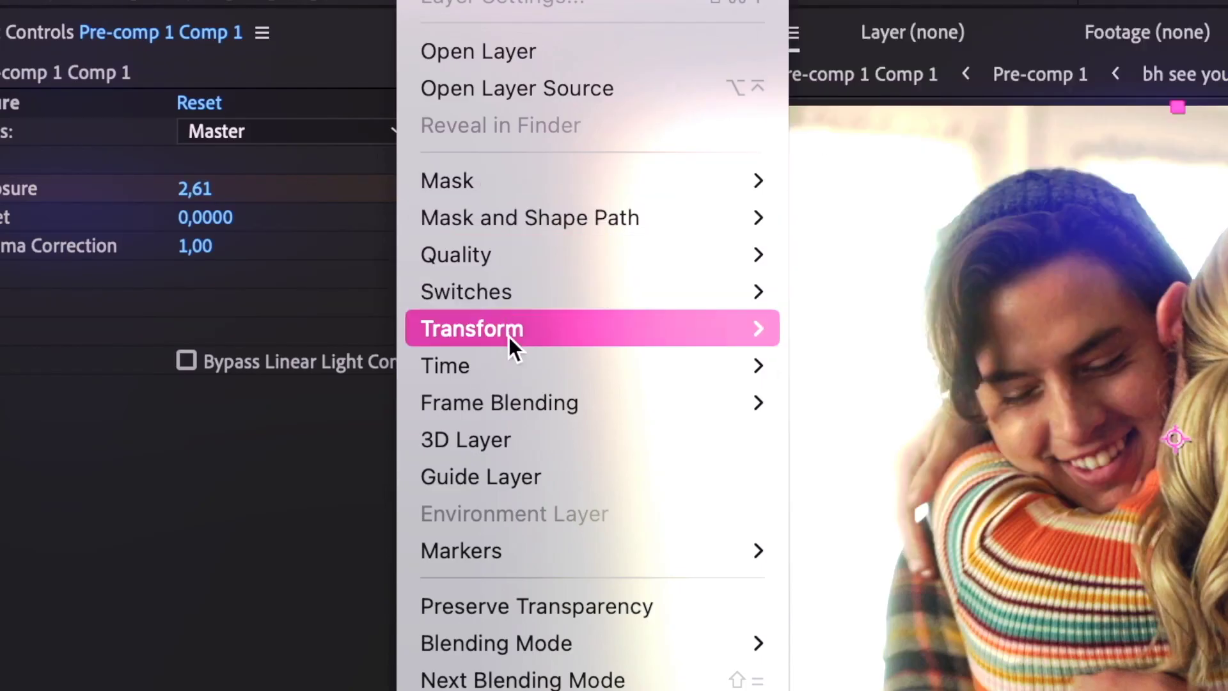
mouse_move(326, 211)
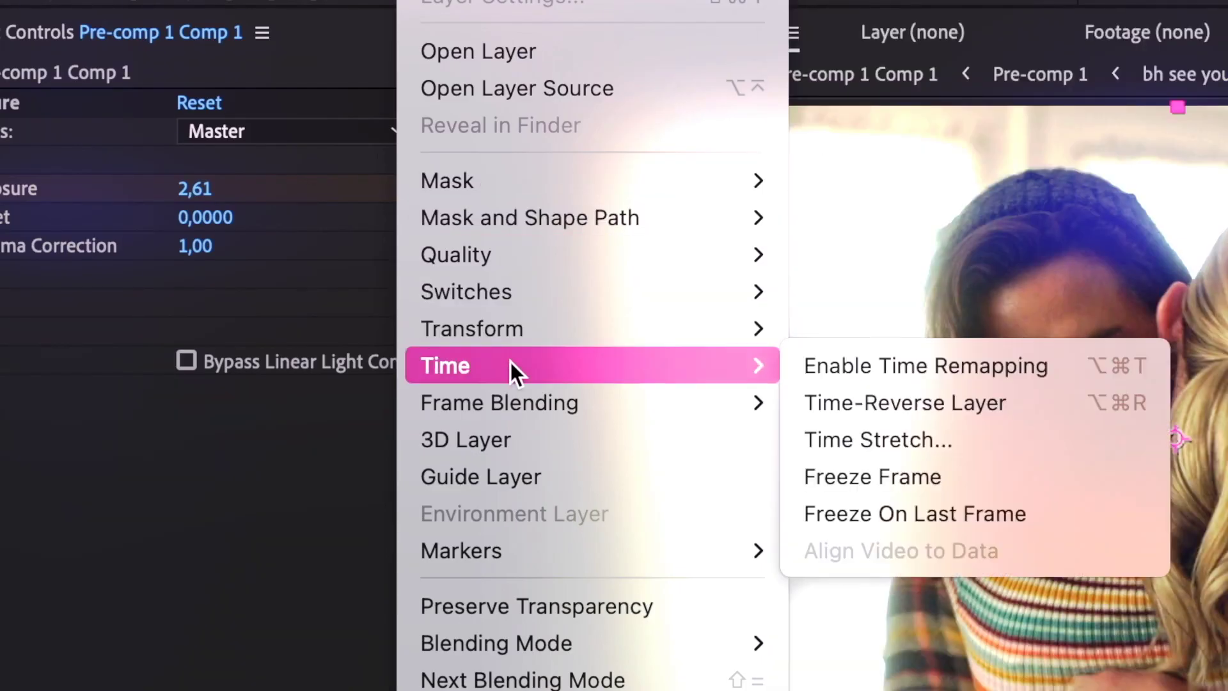
click(926, 519)
Apply Linear Color Key to the transition layer and sample the yellow area inside the torn paper as the key color.
drag(99, 90, 1051, 114)
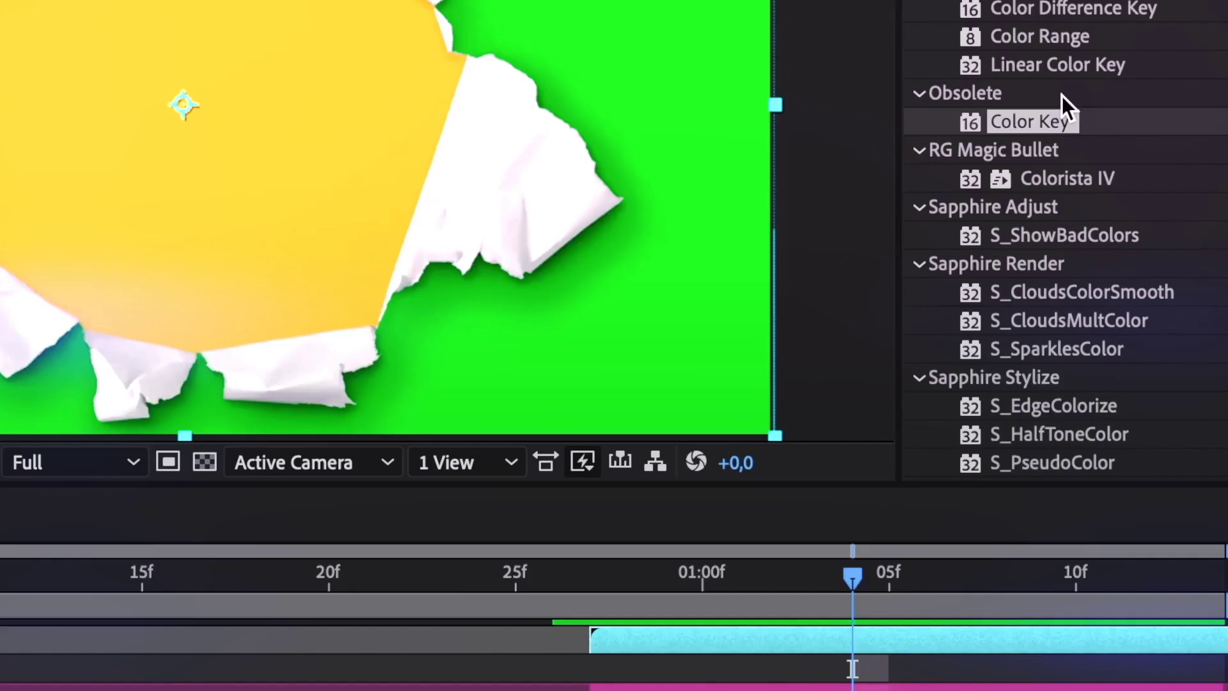
drag(1058, 64, 787, 647)
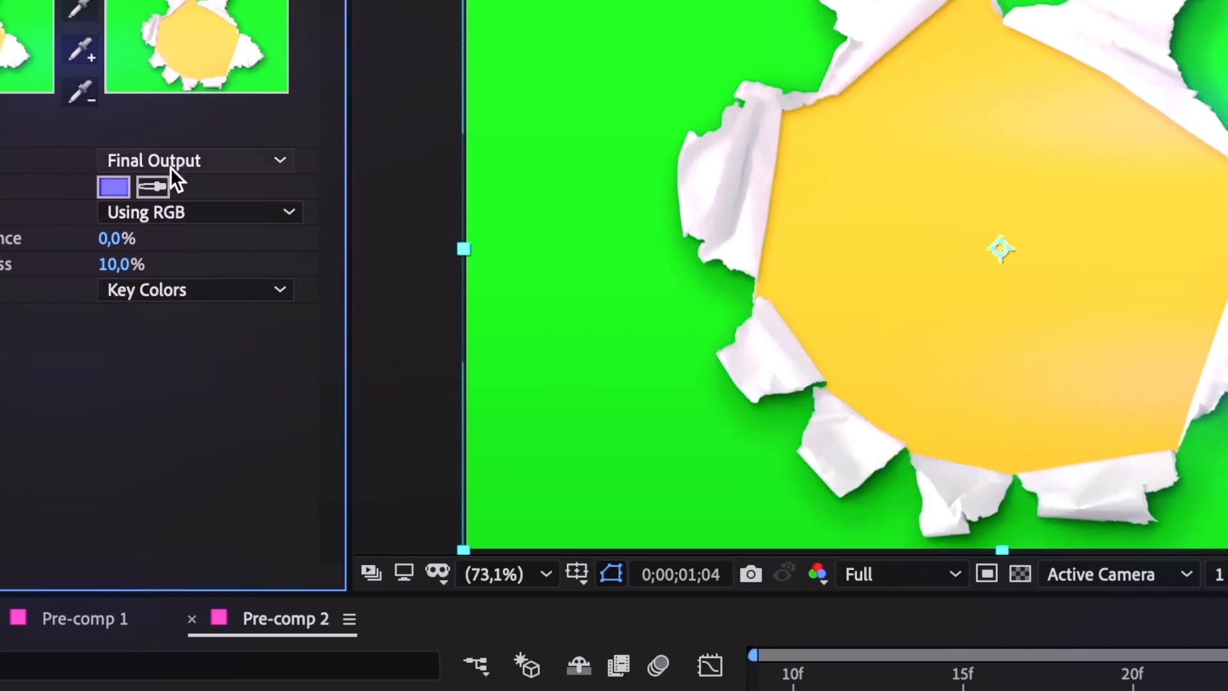
click(153, 186)
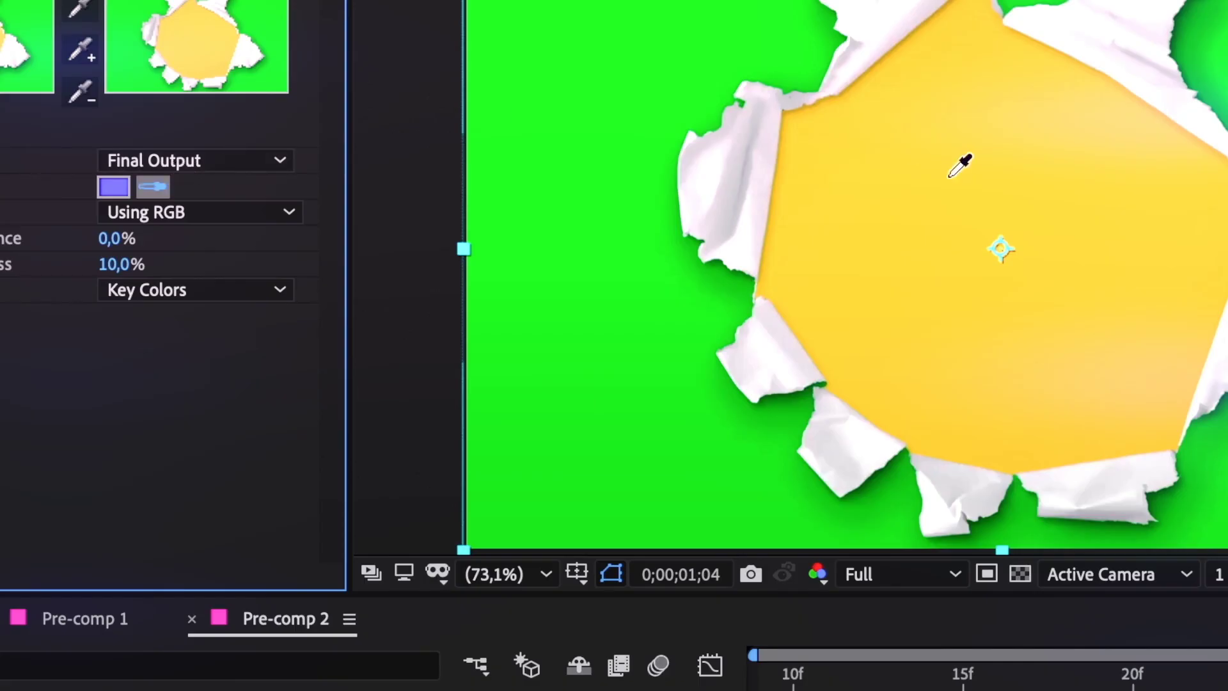
click(949, 175)
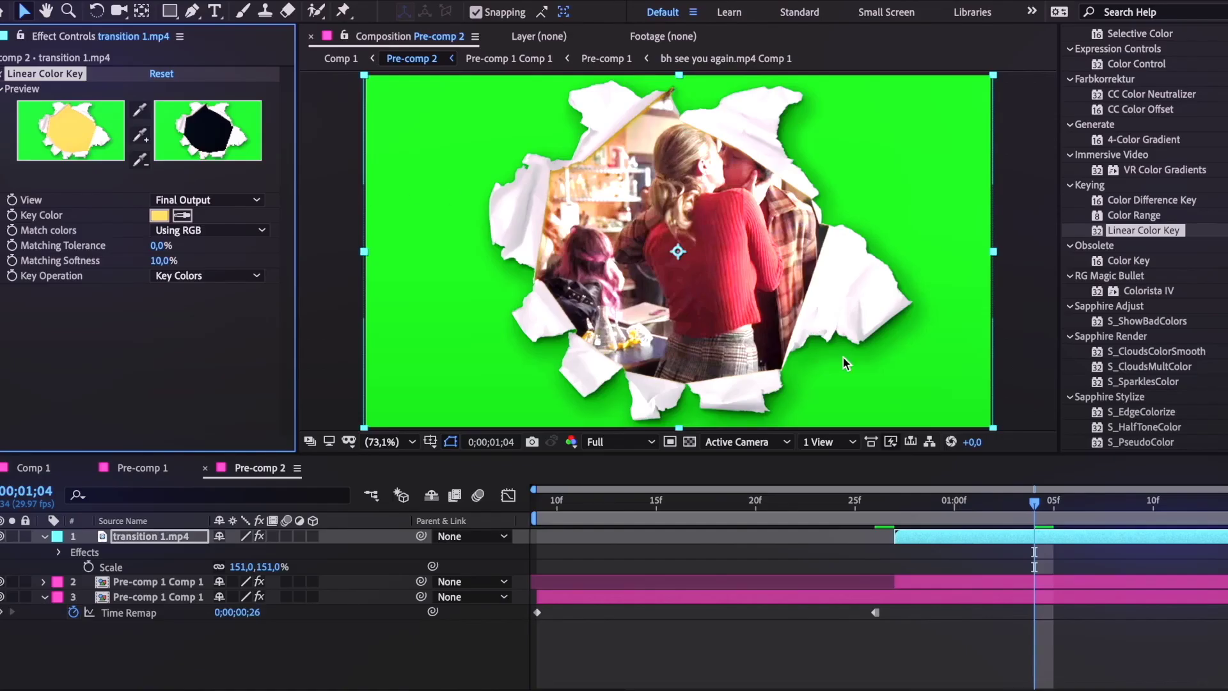
Set the Linear Color Key's Matching Tolerance to 15%.
drag(898, 514, 1054, 525)
mouse_move(160, 245)
mouse_down()
mouse_move(186, 246)
mouse_move(161, 246)
mouse_up()
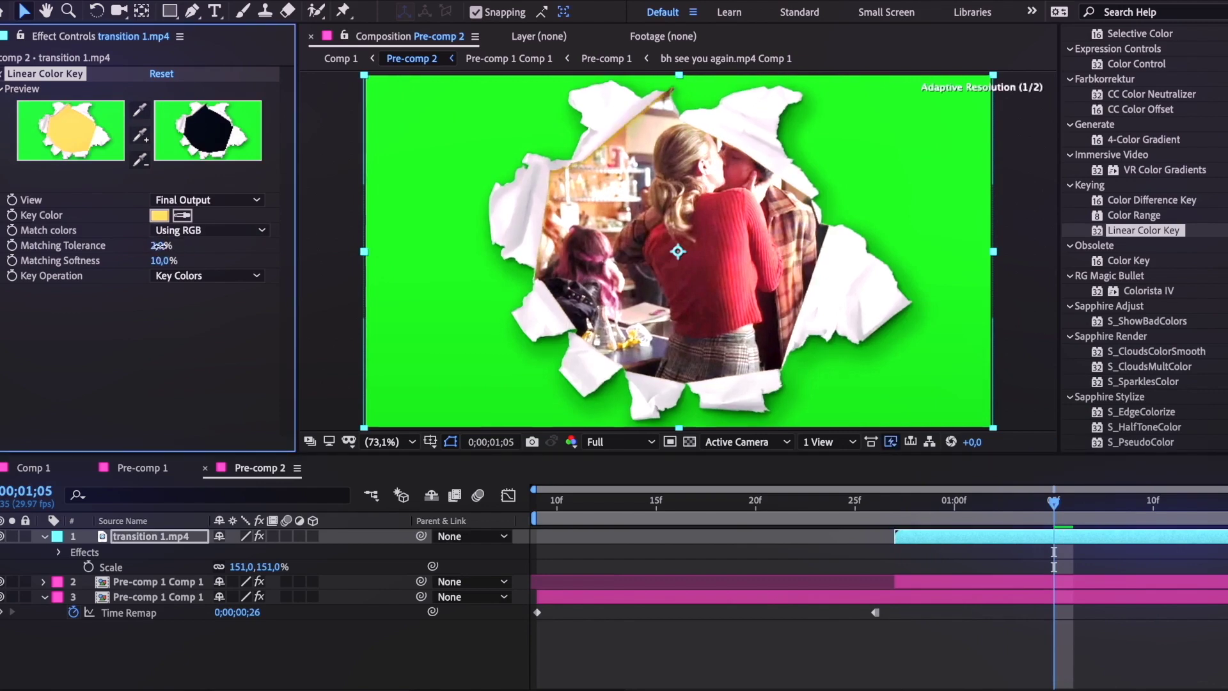
drag(149, 246, 162, 246)
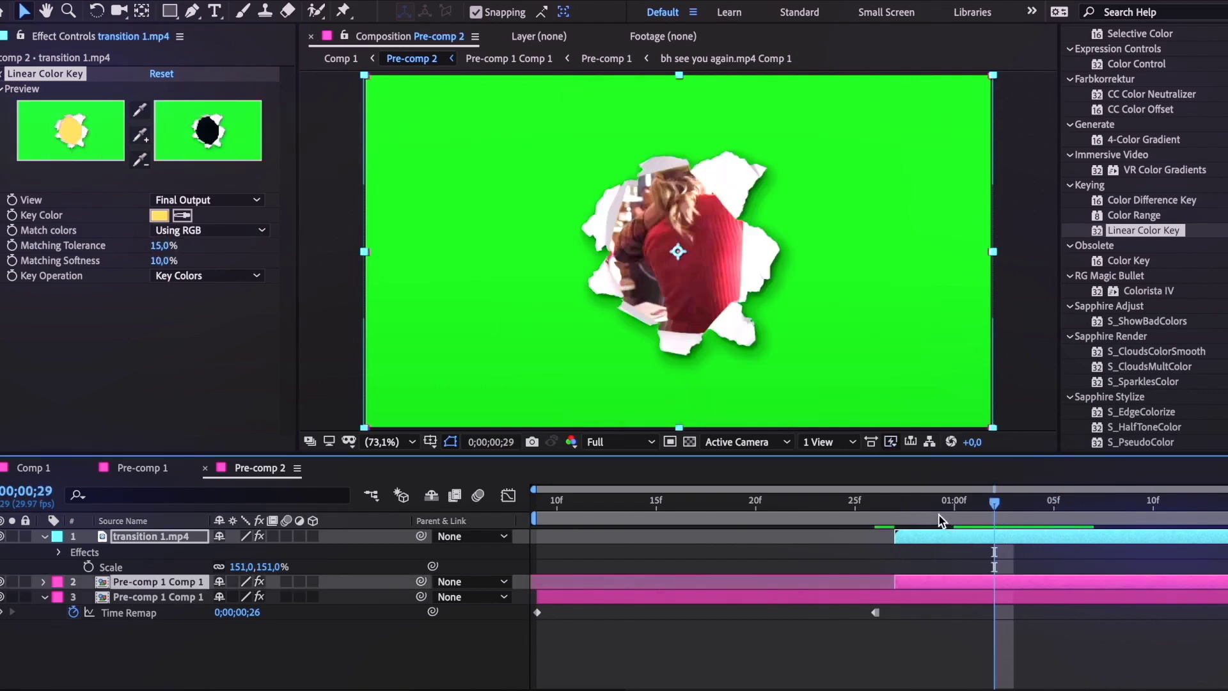
Pre-compose the transition layer and the second clip together as Pre-comp 3.
drag(938, 513, 1099, 506)
key(super+shift+c)
click(744, 399)
drag(899, 515, 1093, 505)
Apply Keylight (1.2) to Pre-comp 3, sample the green background as the Screen Colour, and preview the transition.
key(ctrl+f)
text(key)
scroll(1188, 331, down, 4)
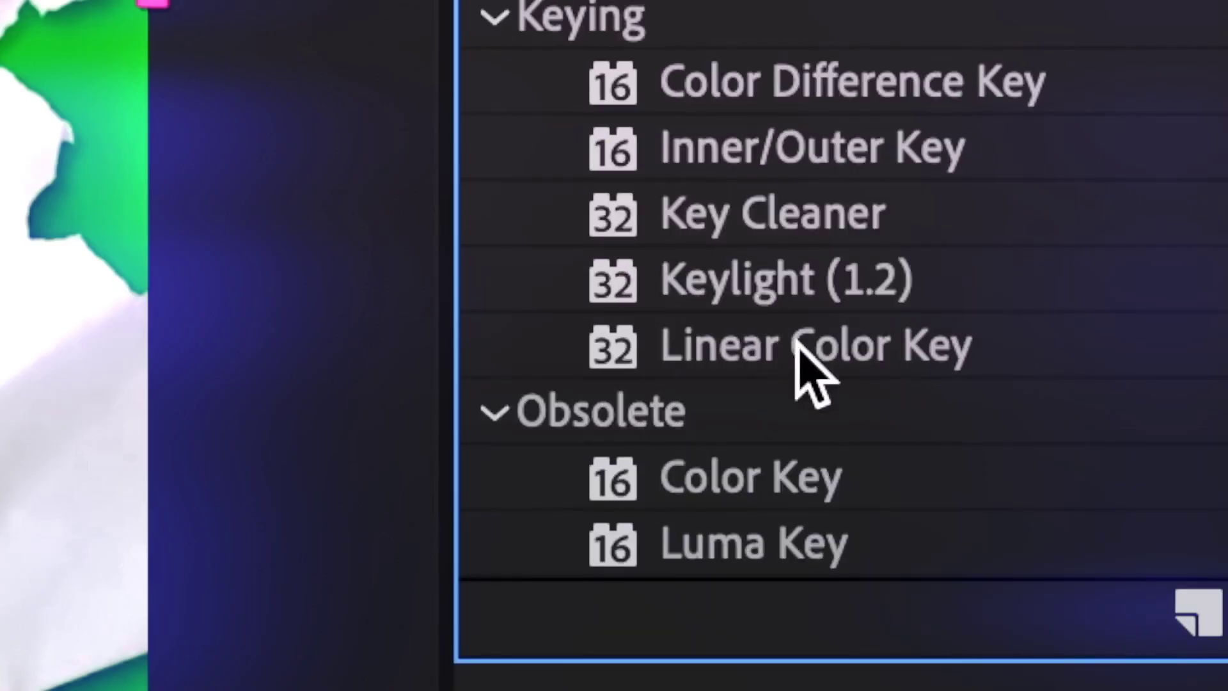
drag(1130, 318, 981, 505)
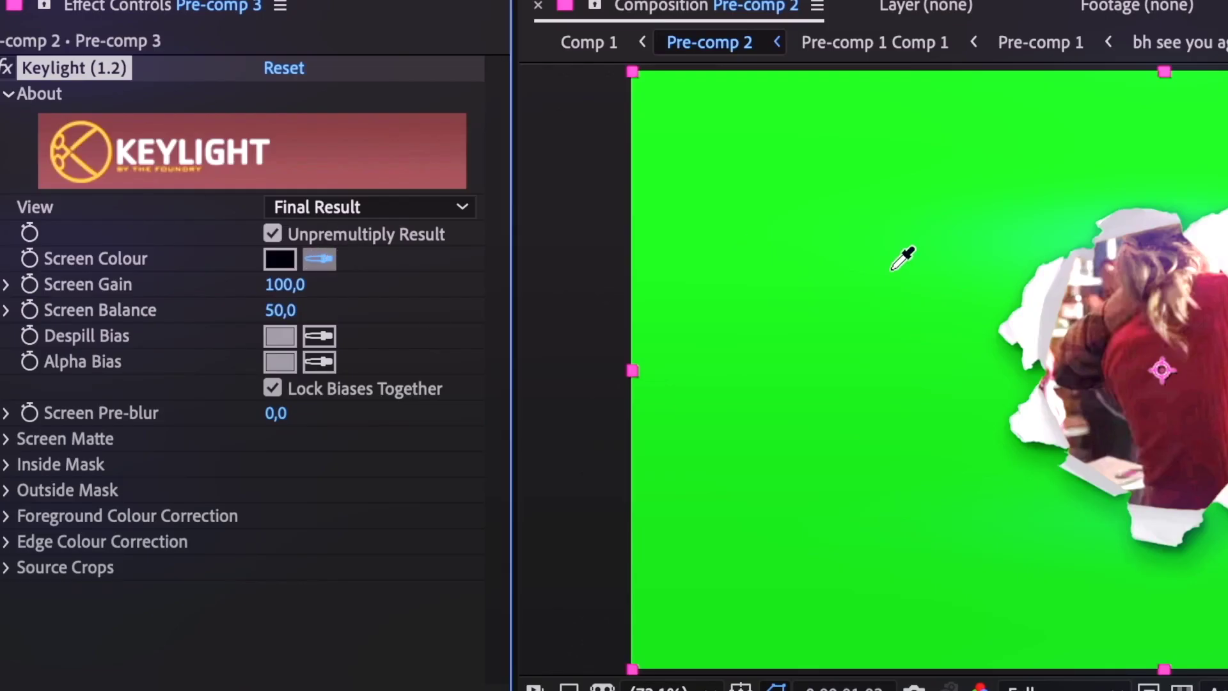
click(893, 269)
drag(989, 502, 1110, 499)
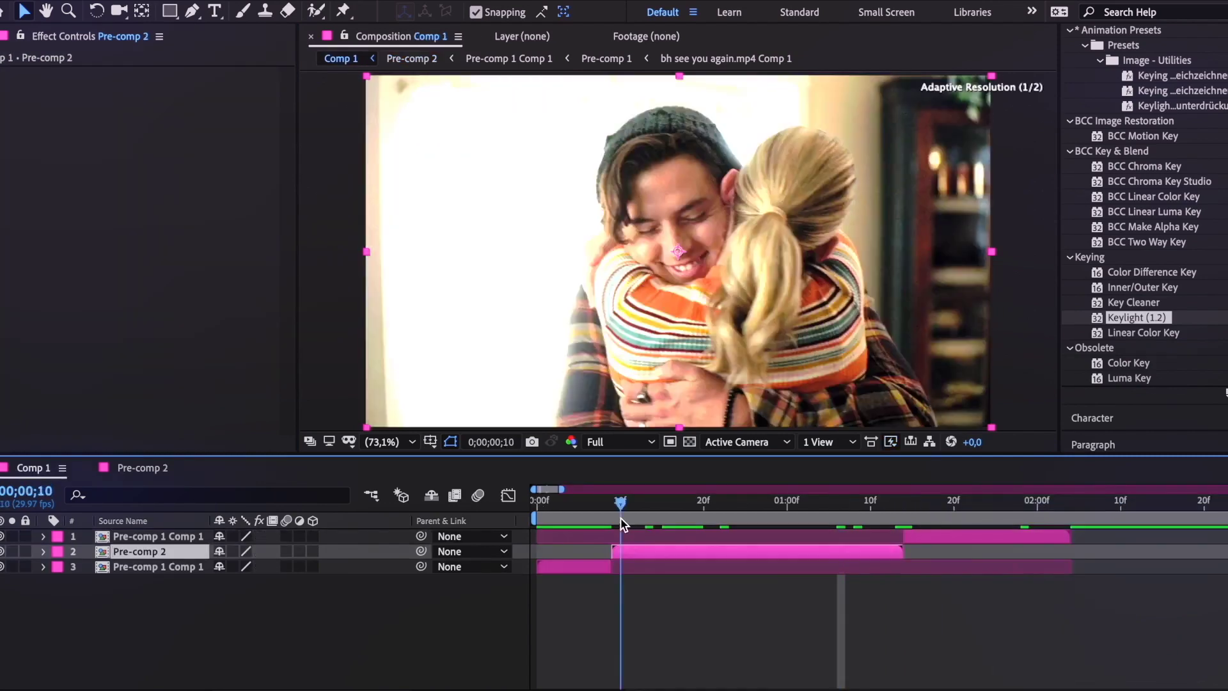
Enable motion blur on all three Comp 1 layers and make the first clip and Pre-comp 2 3D layers.
drag(620, 516, 535, 513)
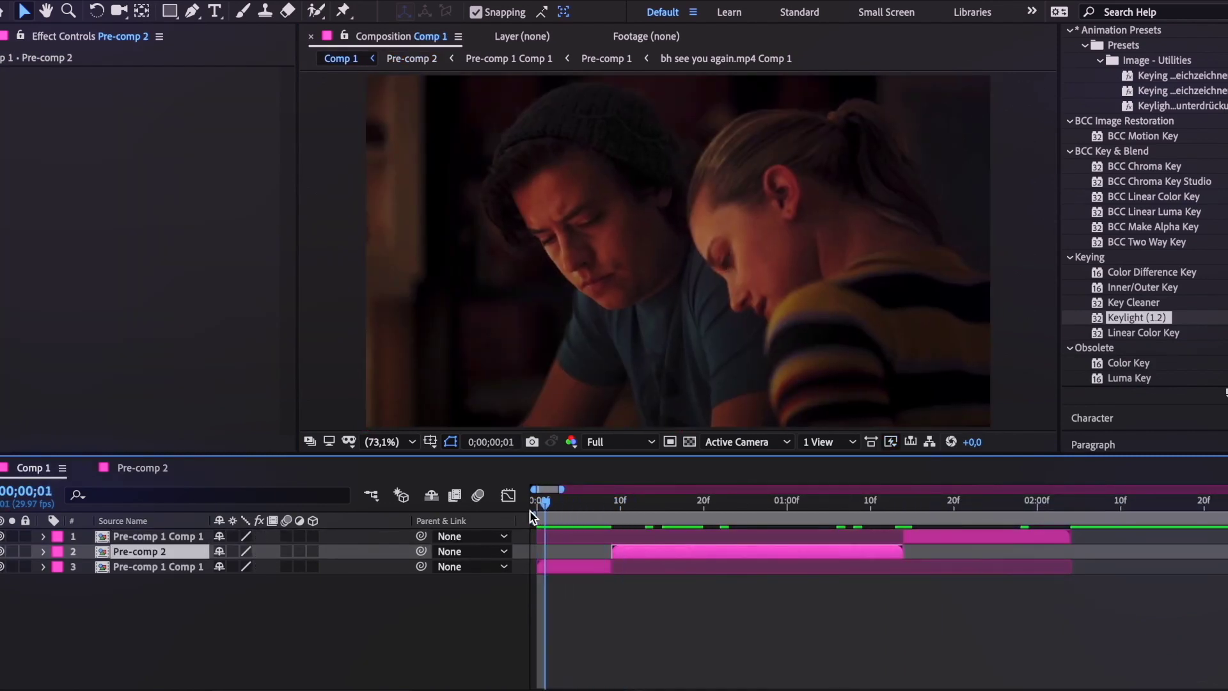
click(555, 569)
click(286, 552)
click(286, 536)
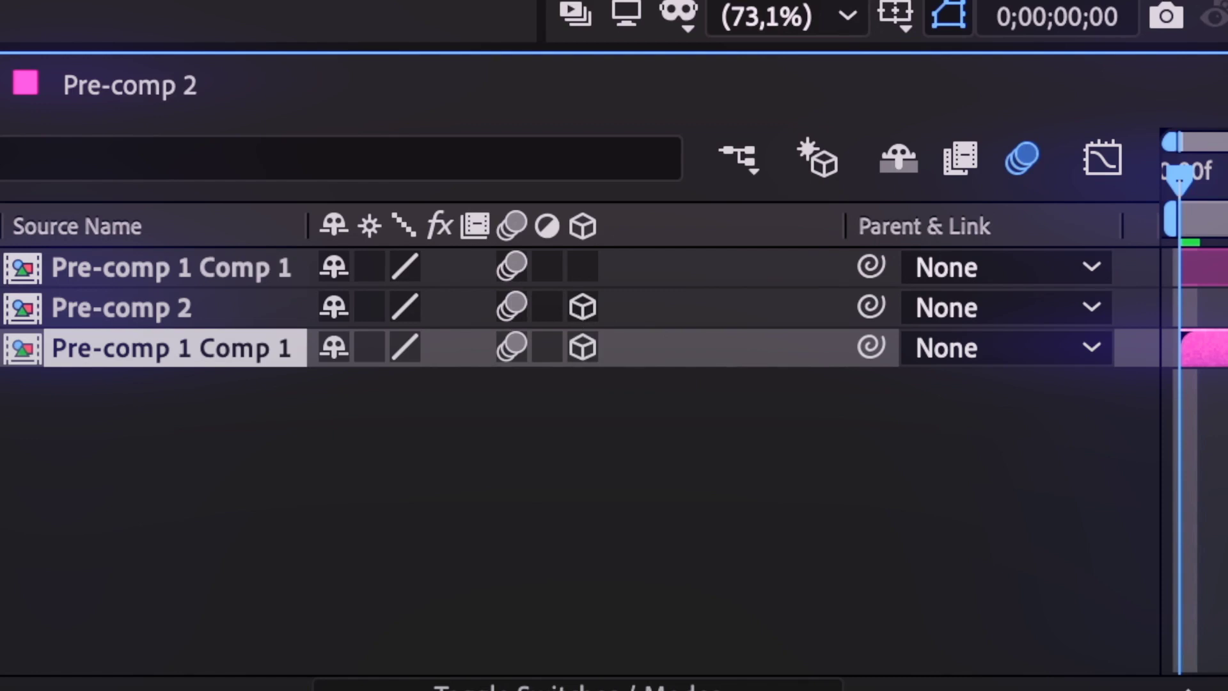
Keyframe the first clip's rotation from 0° at frame 0 to X 93° and Y 91° at frame 9.
key(r)
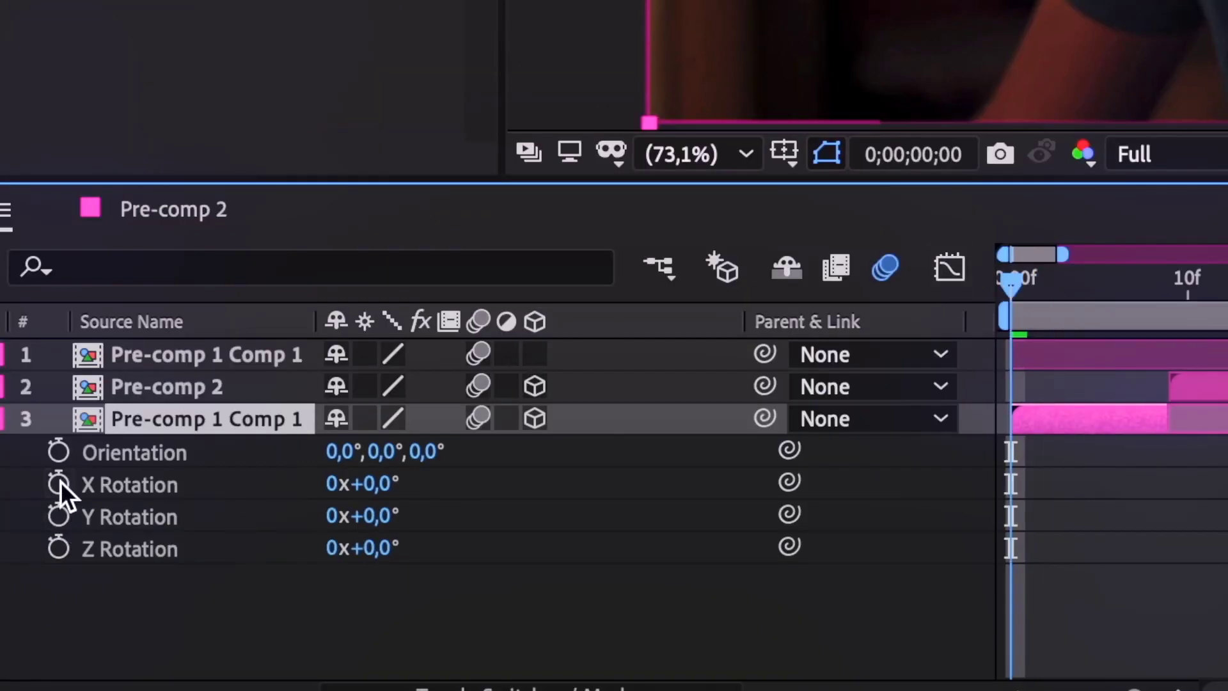
click(58, 515)
click(58, 483)
click(1154, 287)
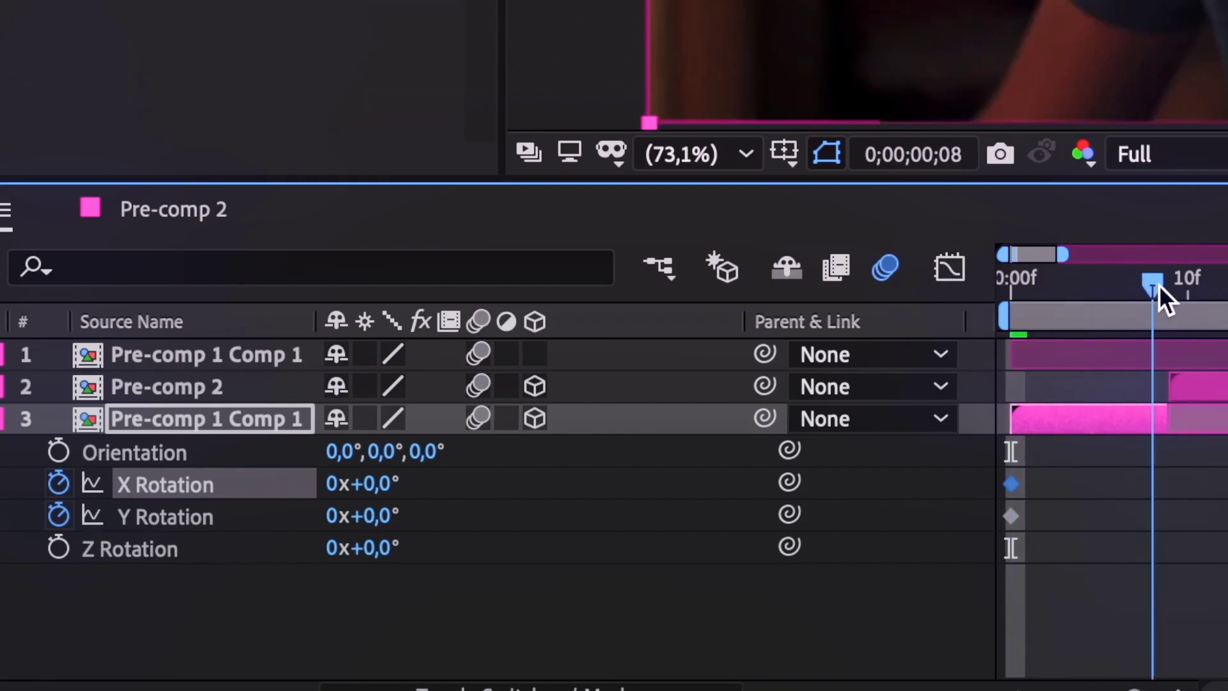
drag(1159, 286, 1174, 285)
drag(377, 517, 533, 508)
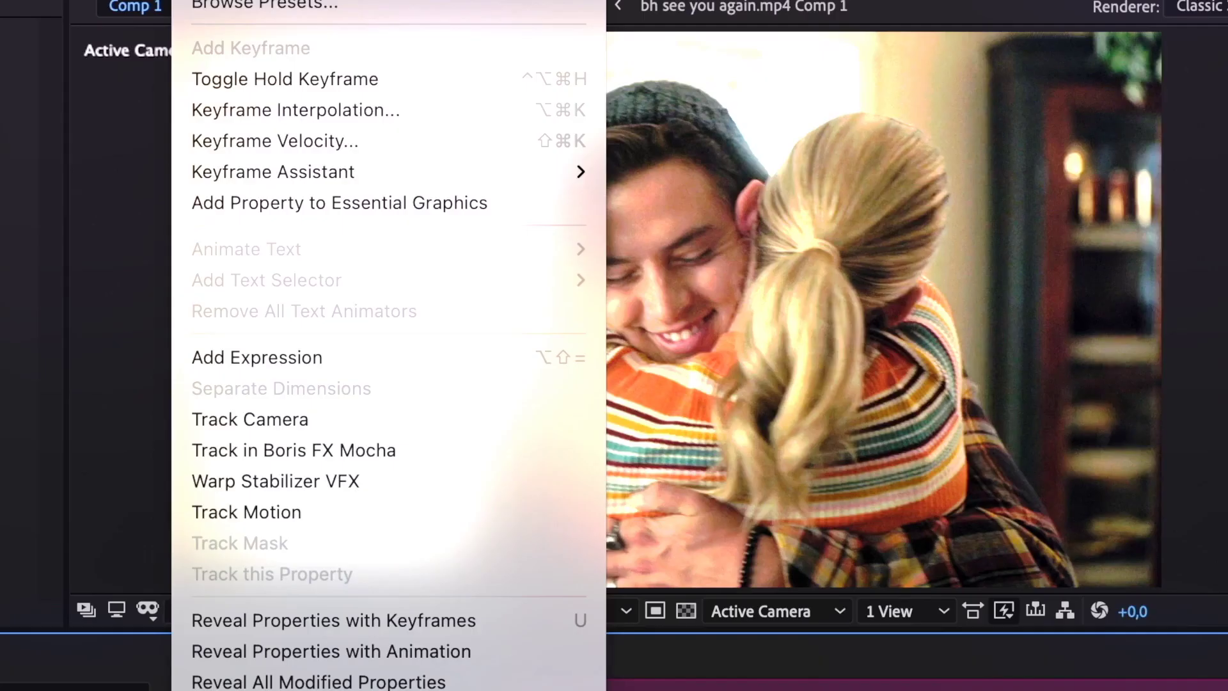
Apply Easy Ease to the first clip's rotation keyframes and shape their graph curves to rise steeply toward frame 9.
mouse_move(411, 170)
click(693, 224)
click(612, 627)
click(611, 597)
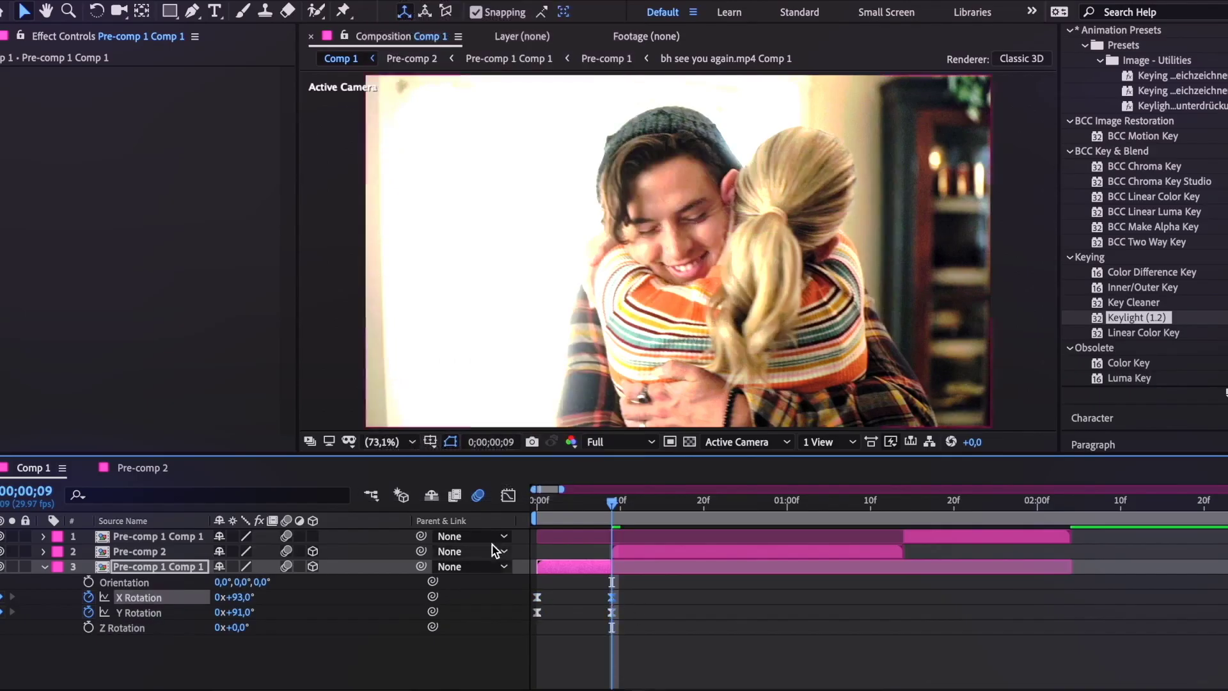
click(508, 495)
click(581, 624)
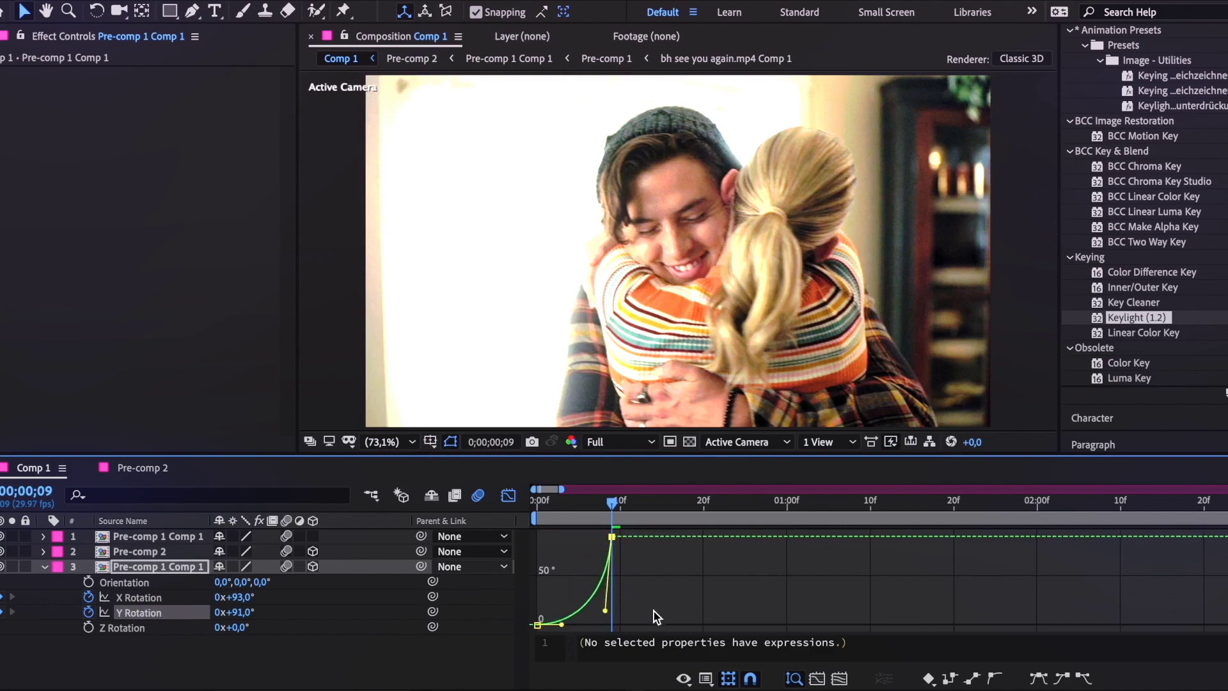
mouse_move(545, 505)
mouse_down()
mouse_move(600, 512)
mouse_move(521, 512)
mouse_up()
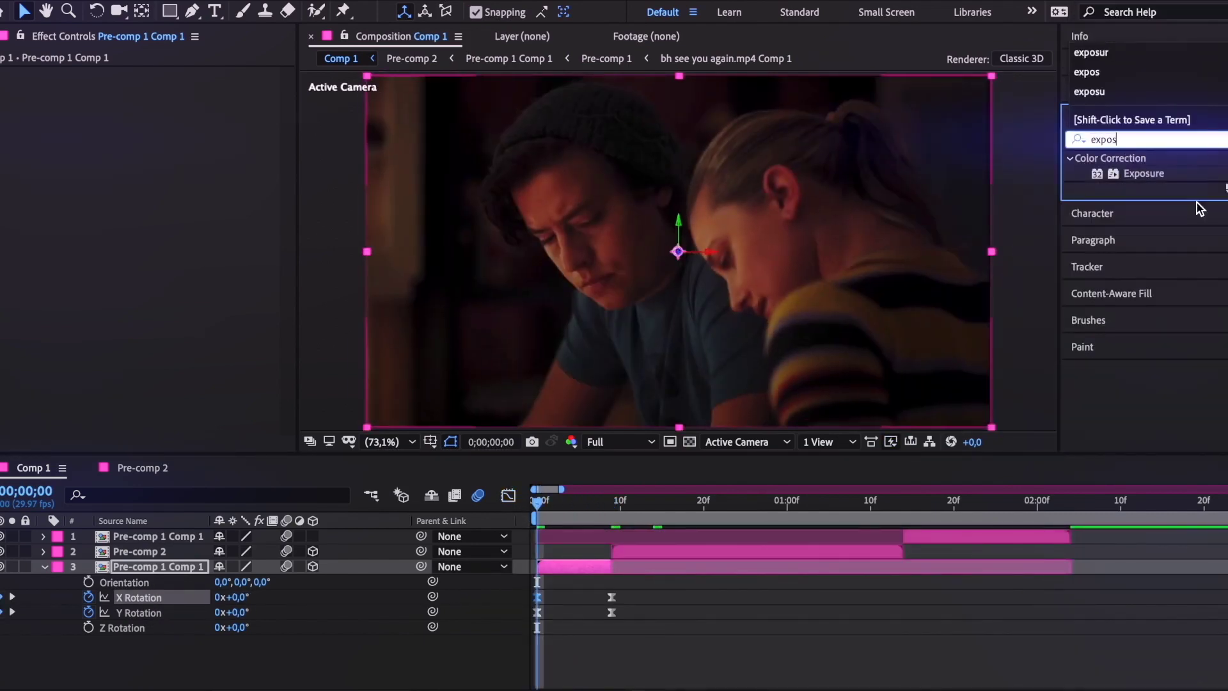
Apply the Exposure effect to the first clip of Comp 1 and keyframe Exposure at 4.36 on frame 0.
double_click(1144, 174)
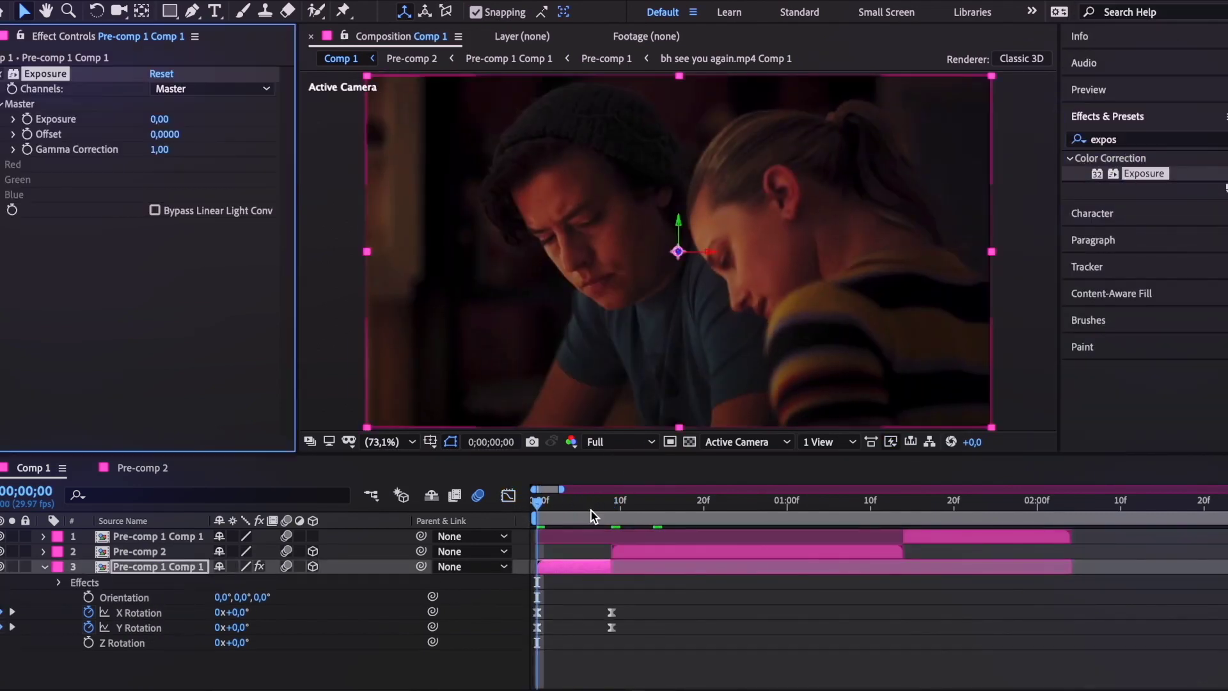
drag(155, 118, 946, 310)
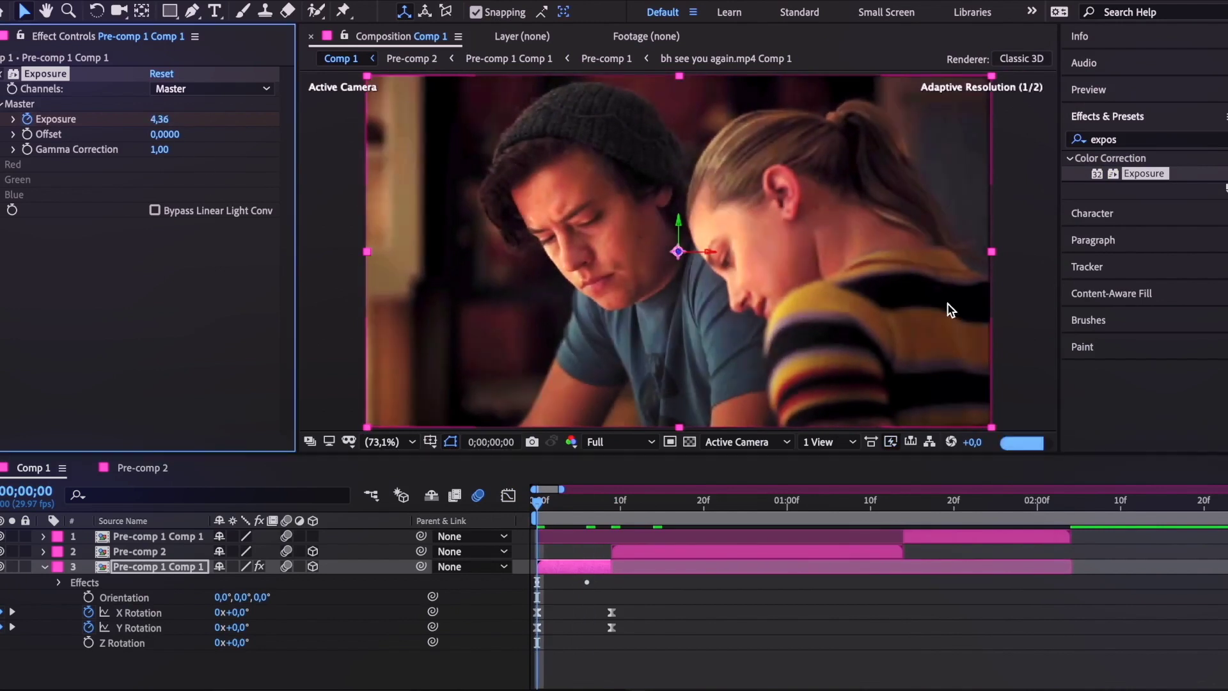
click(1119, 139)
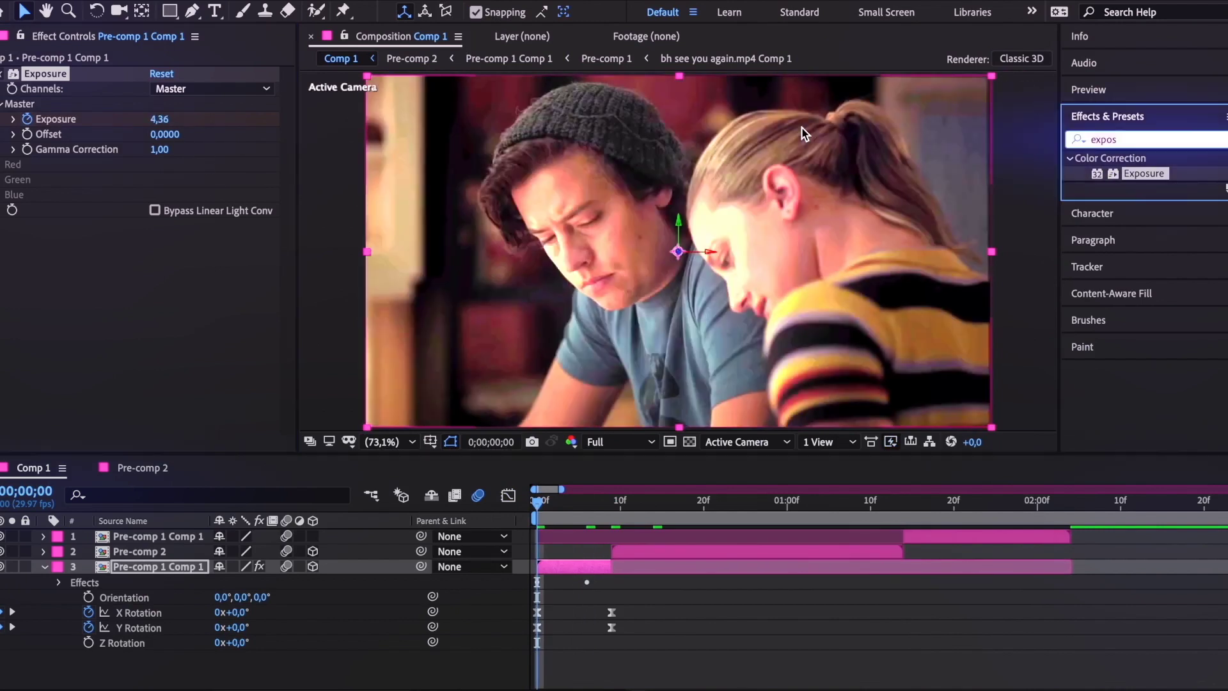
Apply Motion Tile to the first clip of Comp 1 with Output Width 360 and Output Height 370.
text(motion)
drag(1121, 428, 245, 337)
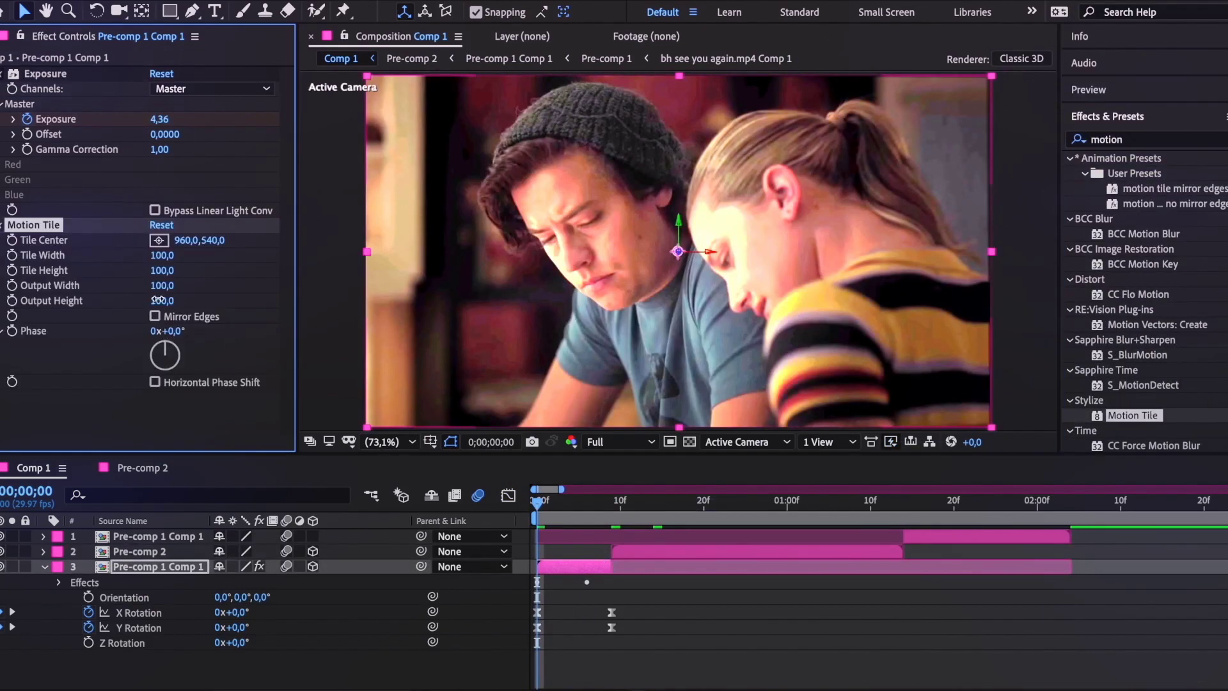
drag(179, 299, 189, 284)
Duplicate the Pre-comp 2 layer and scale the upper copy down to 69%.
drag(787, 505, 745, 512)
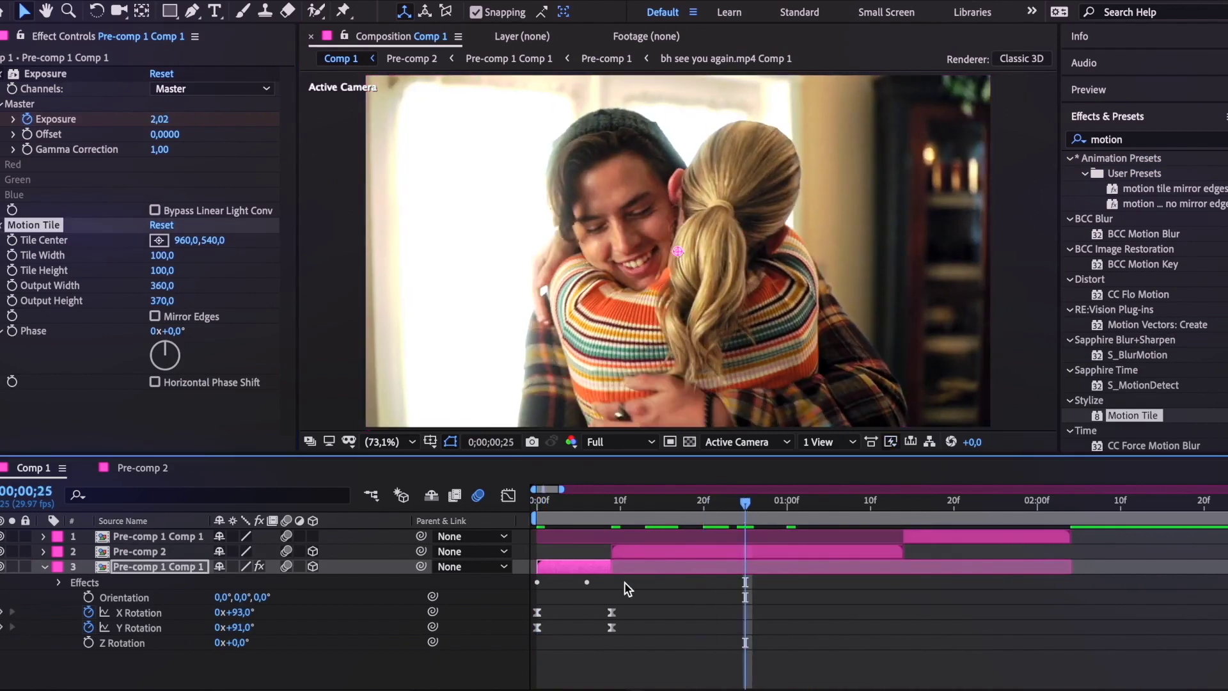
click(633, 552)
key(ctrl+d)
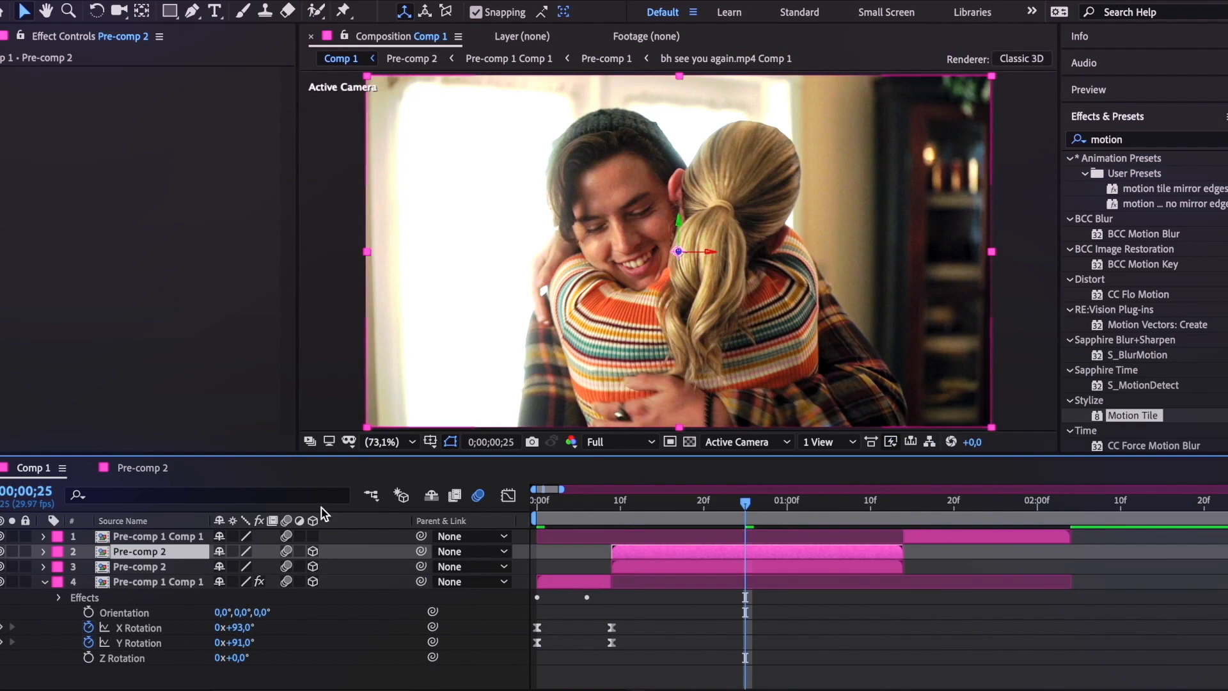
key(s)
drag(241, 565, 221, 567)
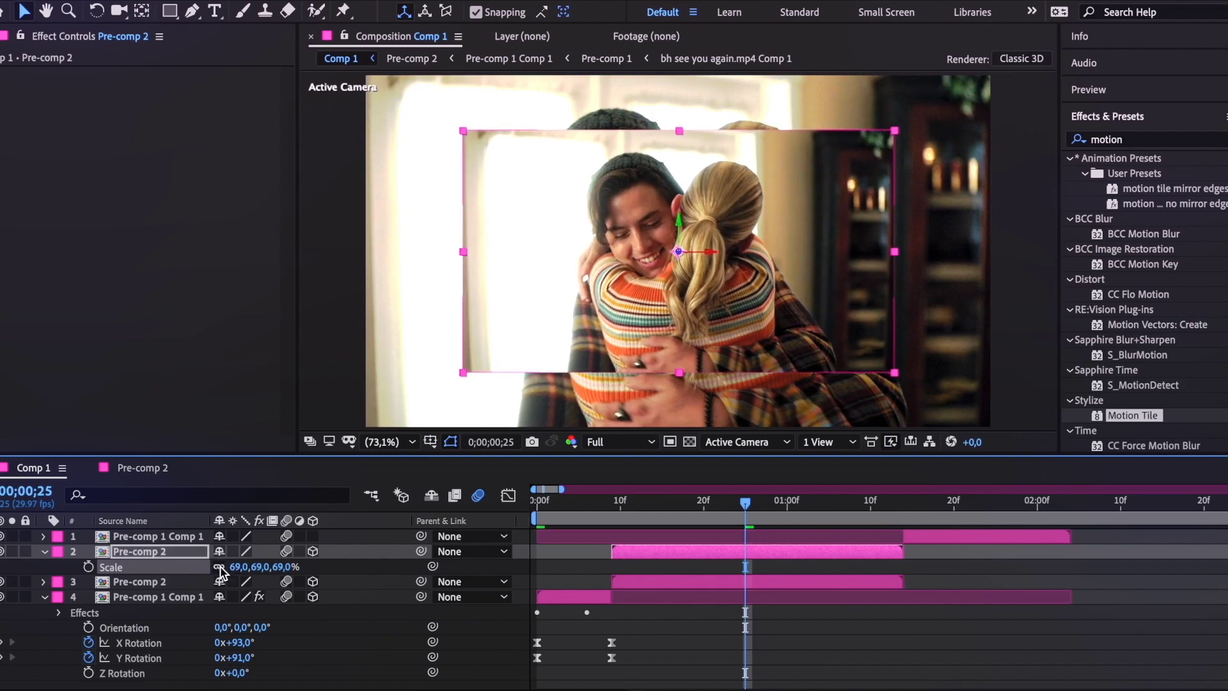
Apply Hue/Saturation to the lower Pre-comp 2 layer with Master Saturation -73 and Master Lightness -59.
click(192, 581)
click(1154, 138)
text(satur)
drag(1156, 173, 707, 581)
drag(142, 235, 73, 275)
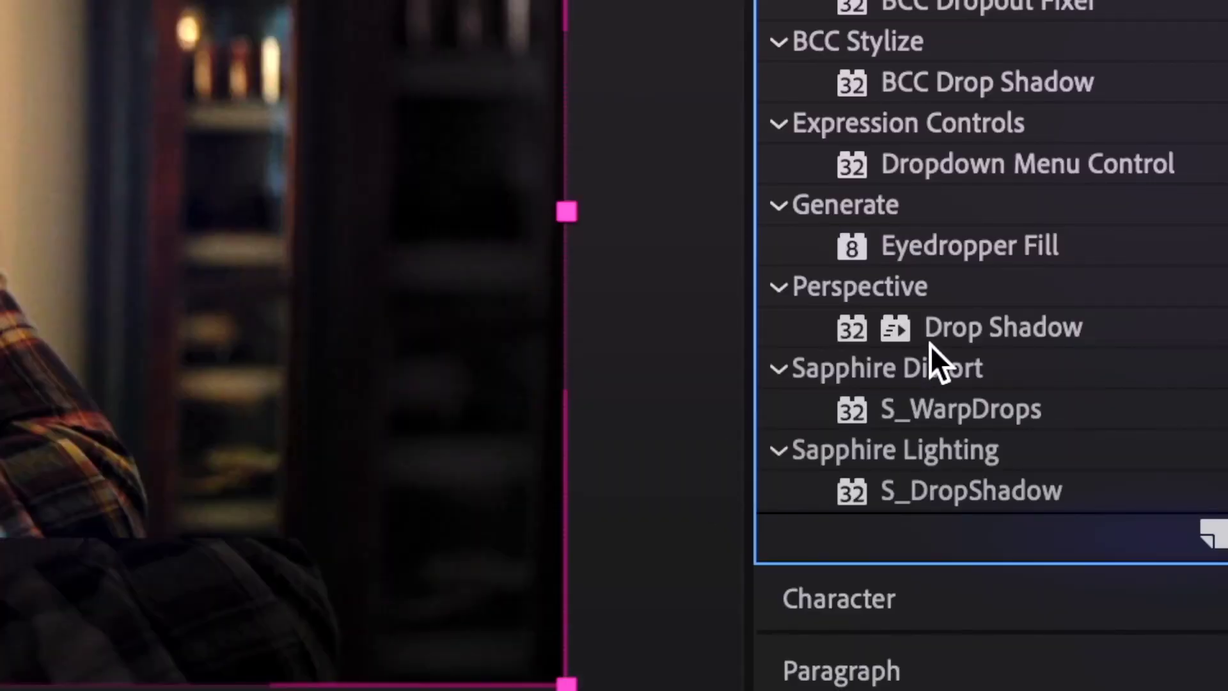
Apply Drop Shadow to the scaled-down Pre-comp 2 layer with Distance 20 and Softness 40.
drag(1128, 295, 766, 553)
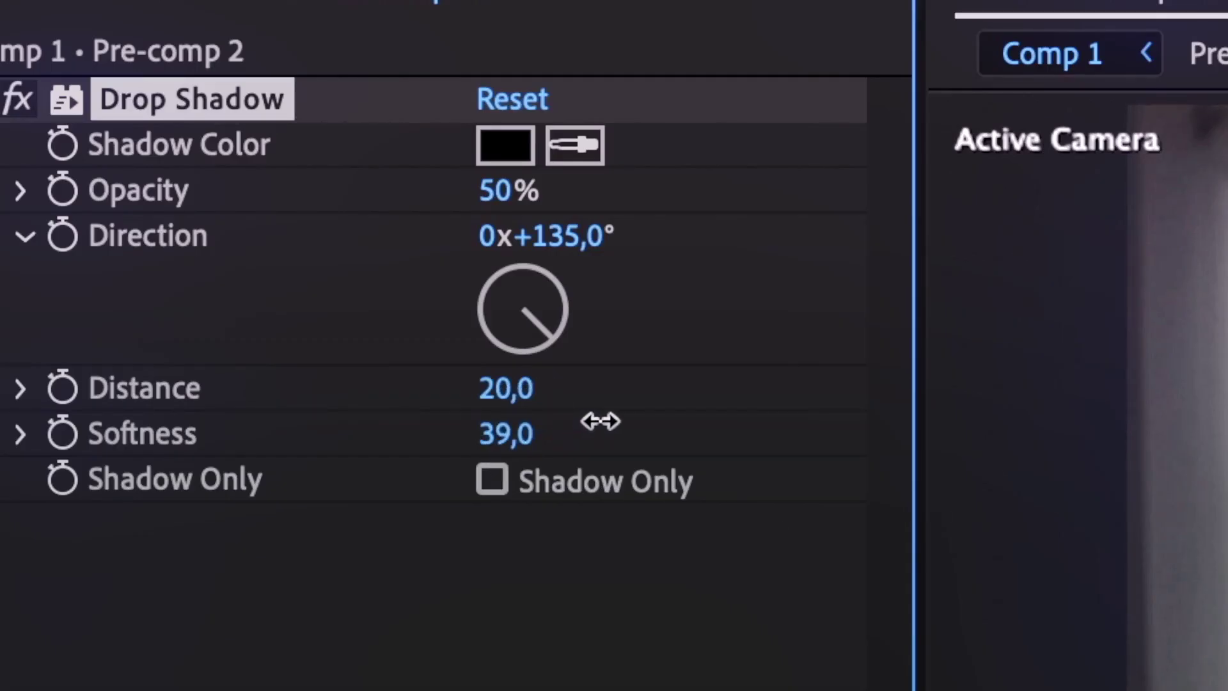
drag(599, 420, 605, 422)
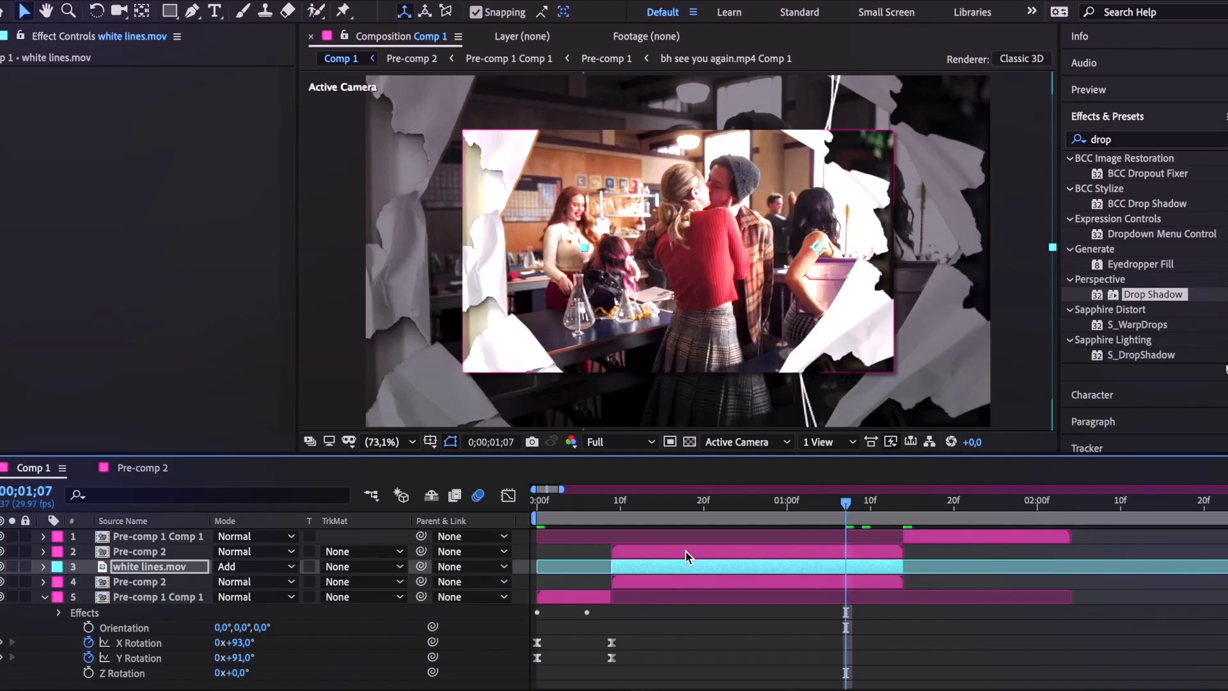
Pre-compose white lines.mov together with the darkened lower Pre-comp 2 layer.
click(678, 573)
click(677, 579)
shift+click(677, 568)
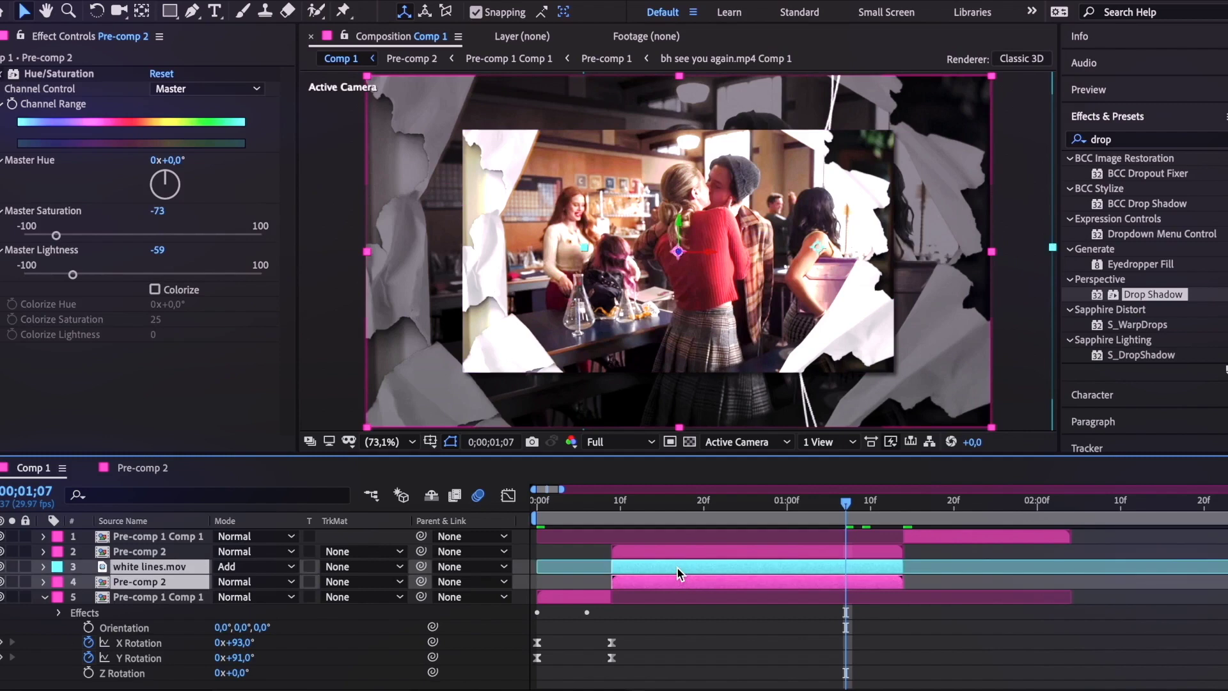
key(ctrl+shift+c)
click(747, 401)
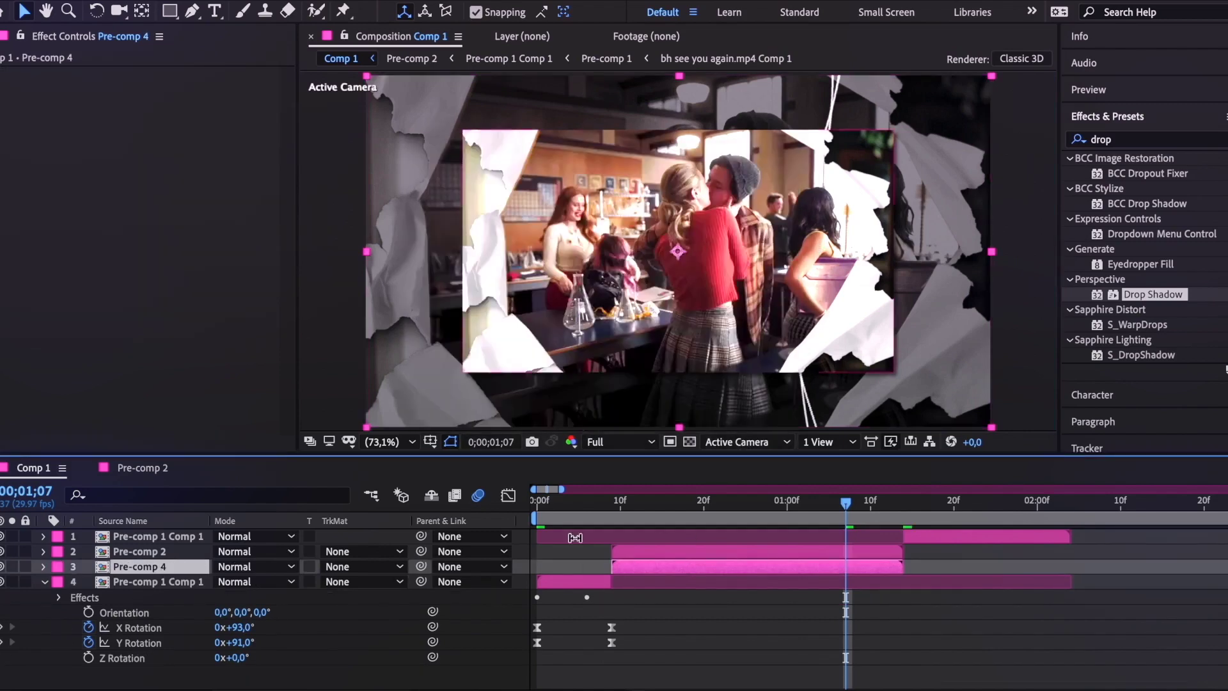
Set X and Y Rotation keyframes at 0° on frame 27 of the scaled-down Pre-comp 2 layer.
click(554, 514)
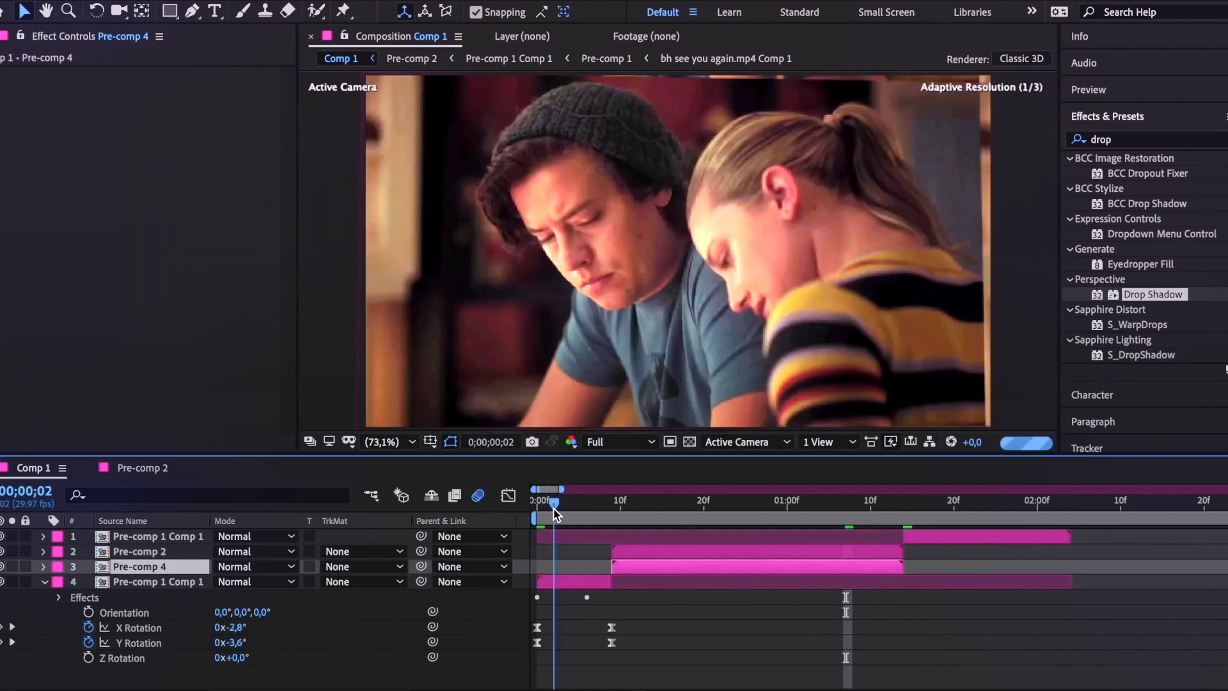
key(space)
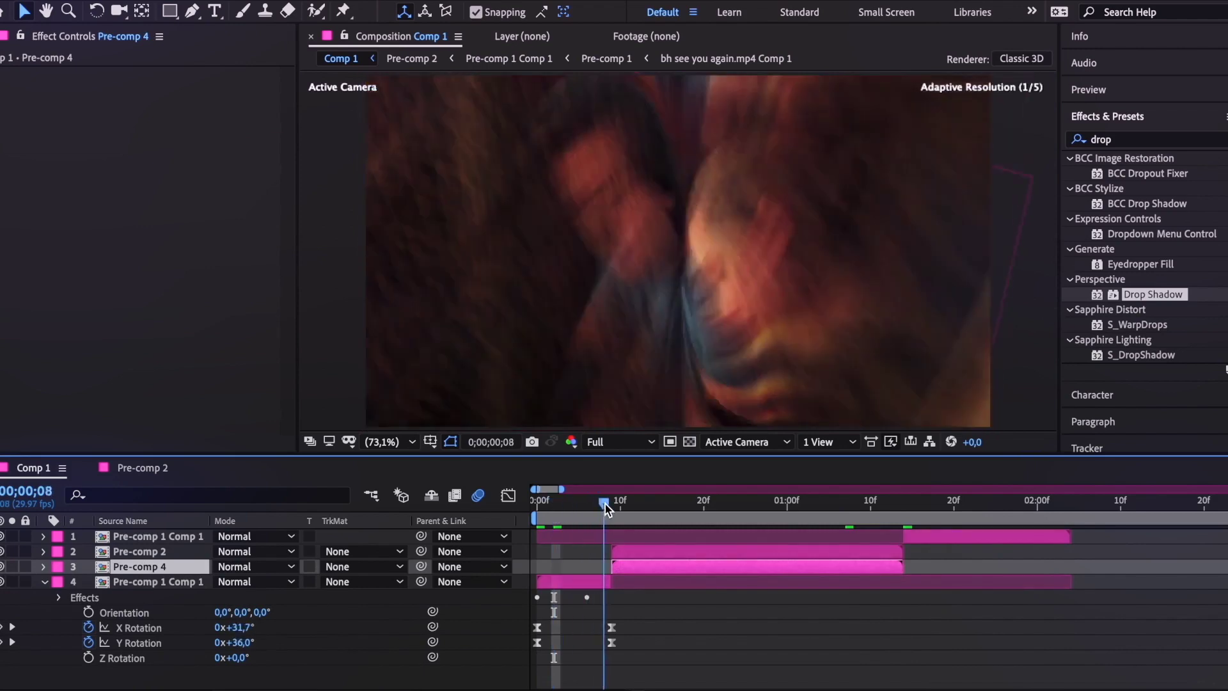
key(space)
drag(554, 510, 579, 507)
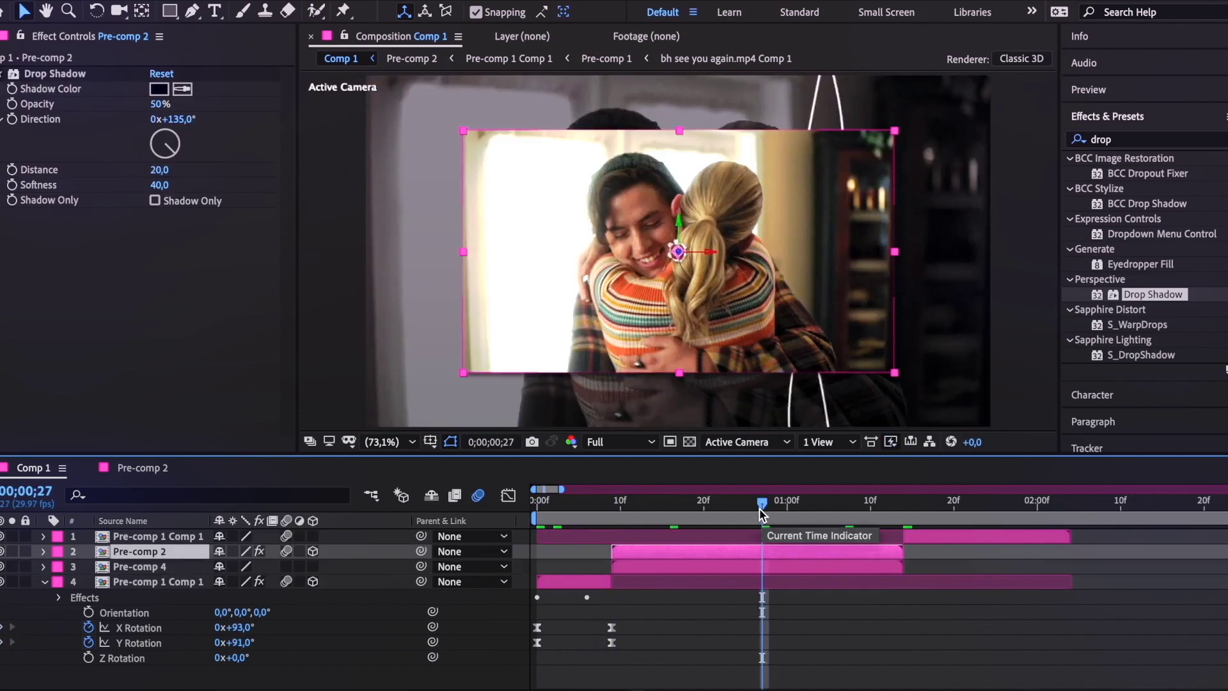
key(r)
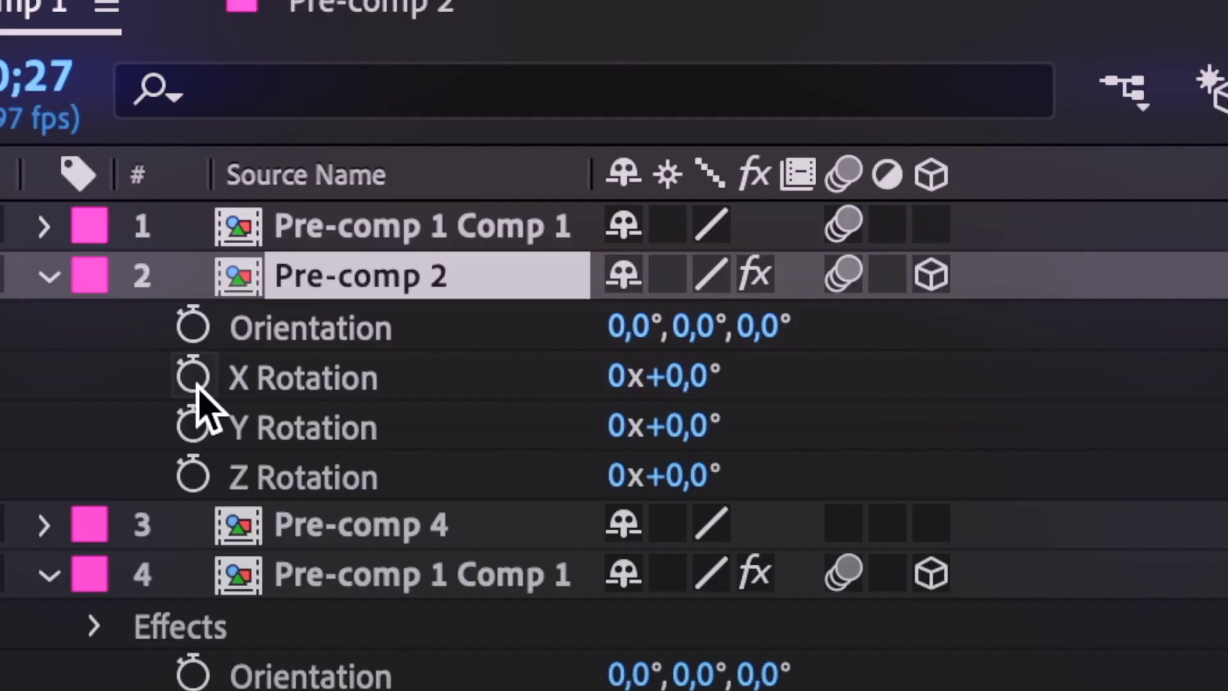
click(88, 581)
click(88, 597)
scroll(448, 576, down, 1)
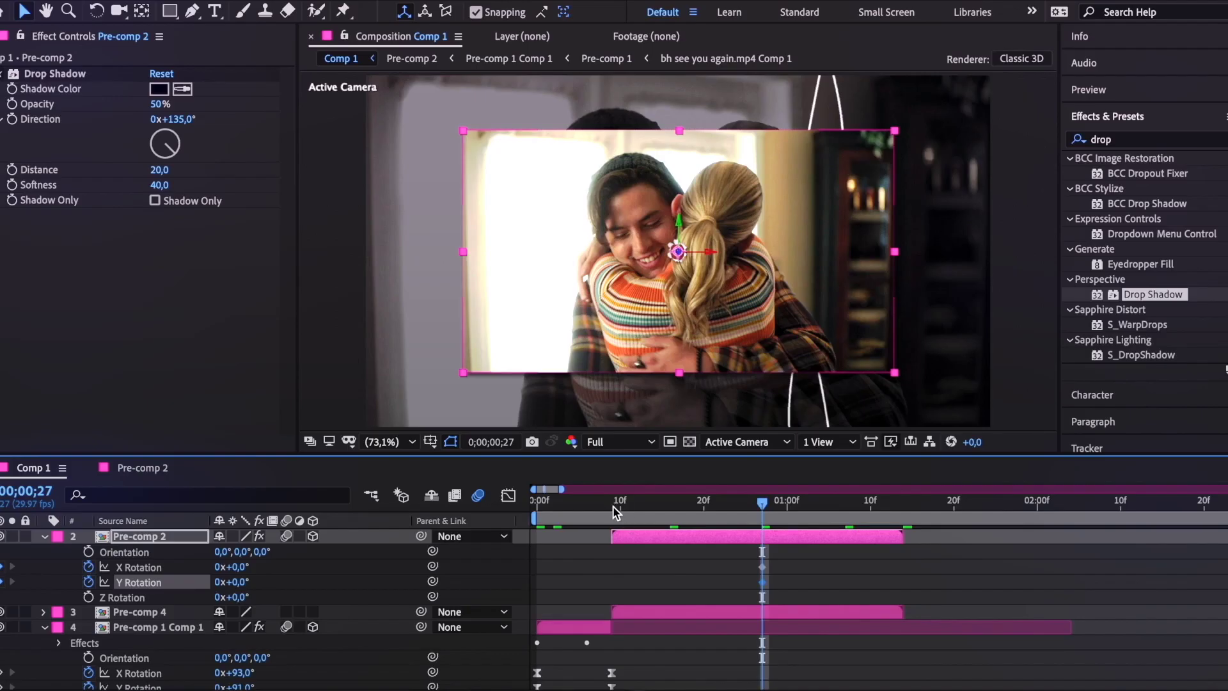
Keyframe the scaled-down Pre-comp 2 layer's rotation on frame 9 to X -90° and Y -91°.
click(613, 506)
scroll(613, 587, down, 1)
click(151, 654)
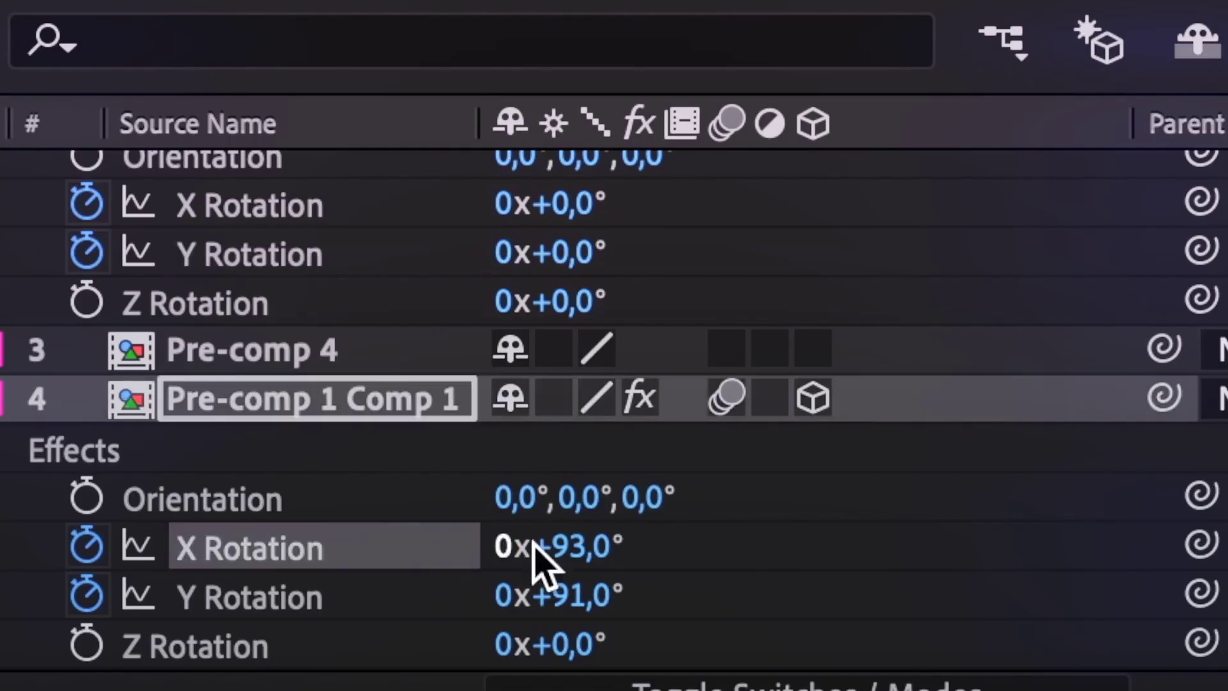
scroll(245, 652, up, 2)
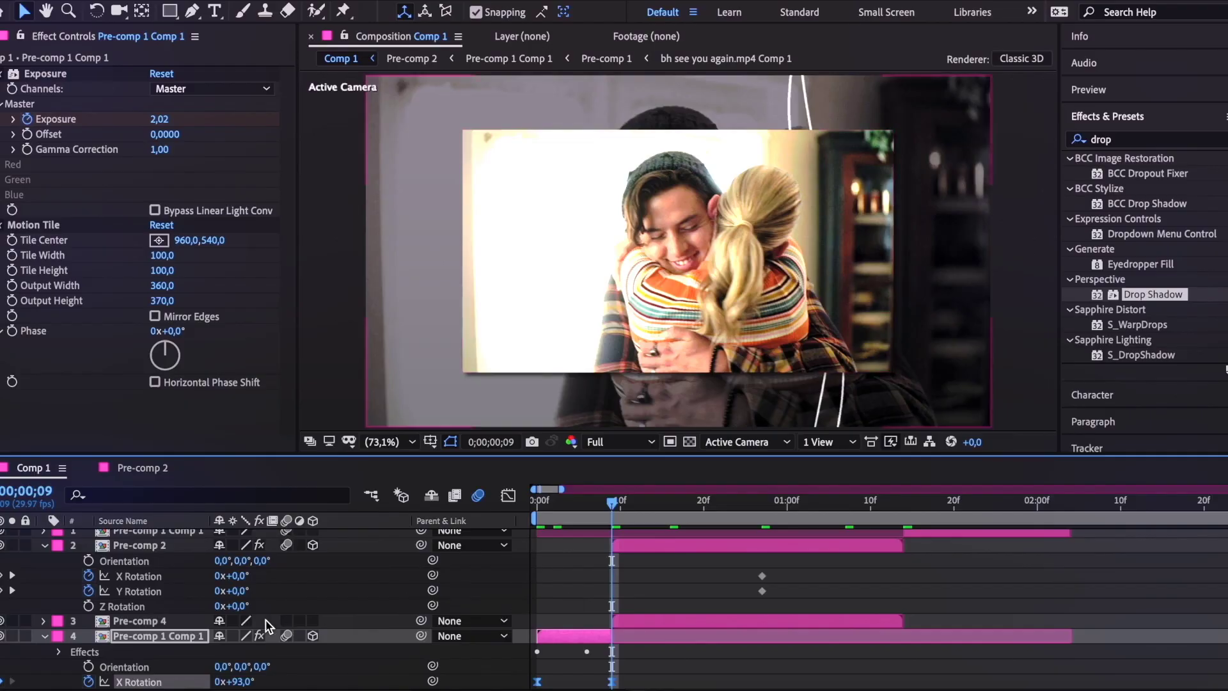
drag(247, 596, 186, 607)
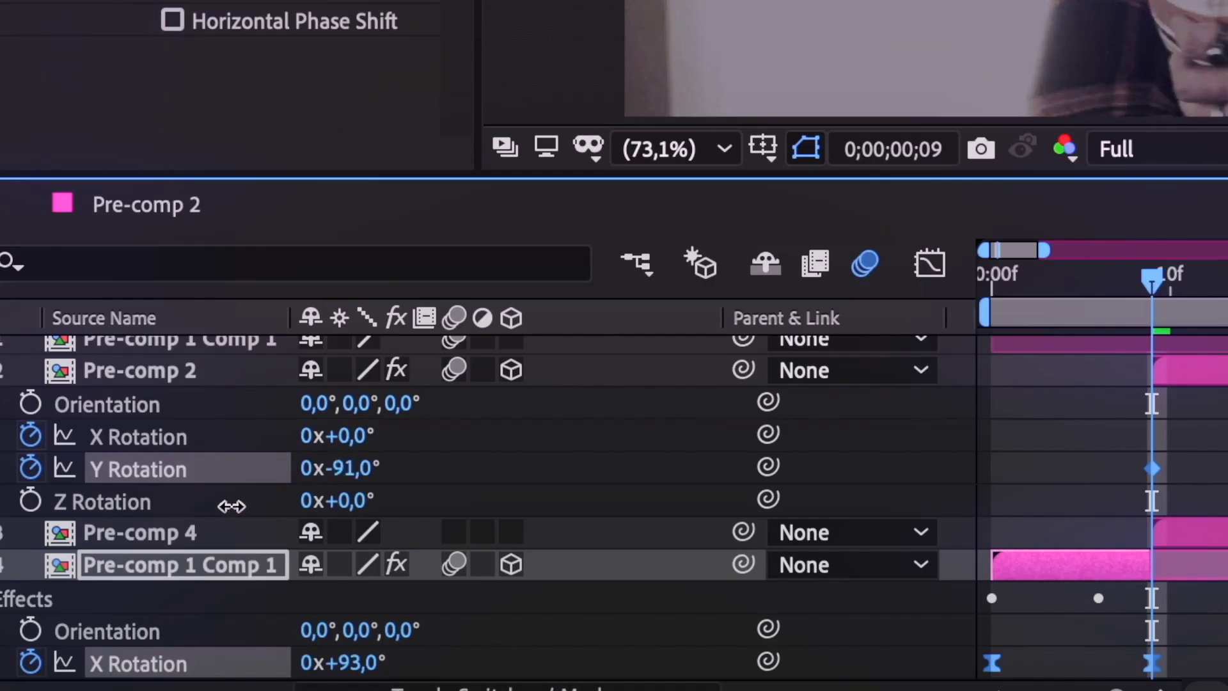
drag(231, 506, 235, 503)
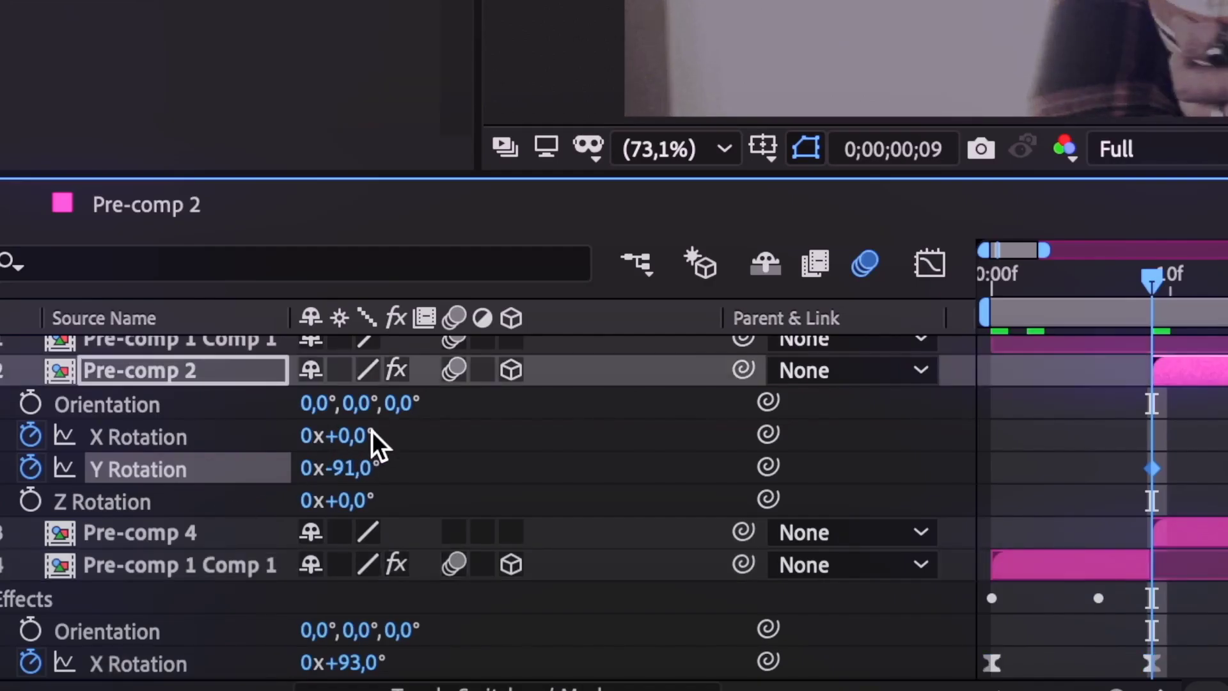
drag(352, 432, 207, 448)
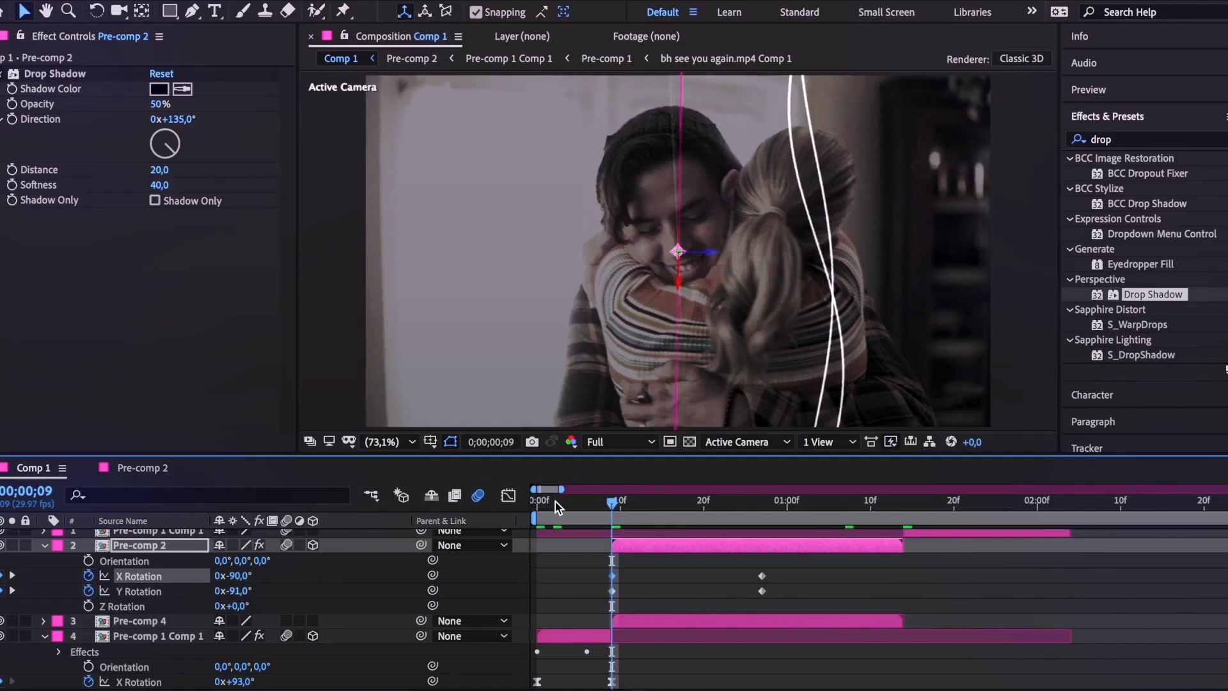
Apply Easy Ease to all X and Y Rotation keyframes of the scaled-down Pre-comp 2 layer.
drag(555, 501, 751, 500)
drag(570, 573, 783, 581)
drag(802, 326, 840, 377)
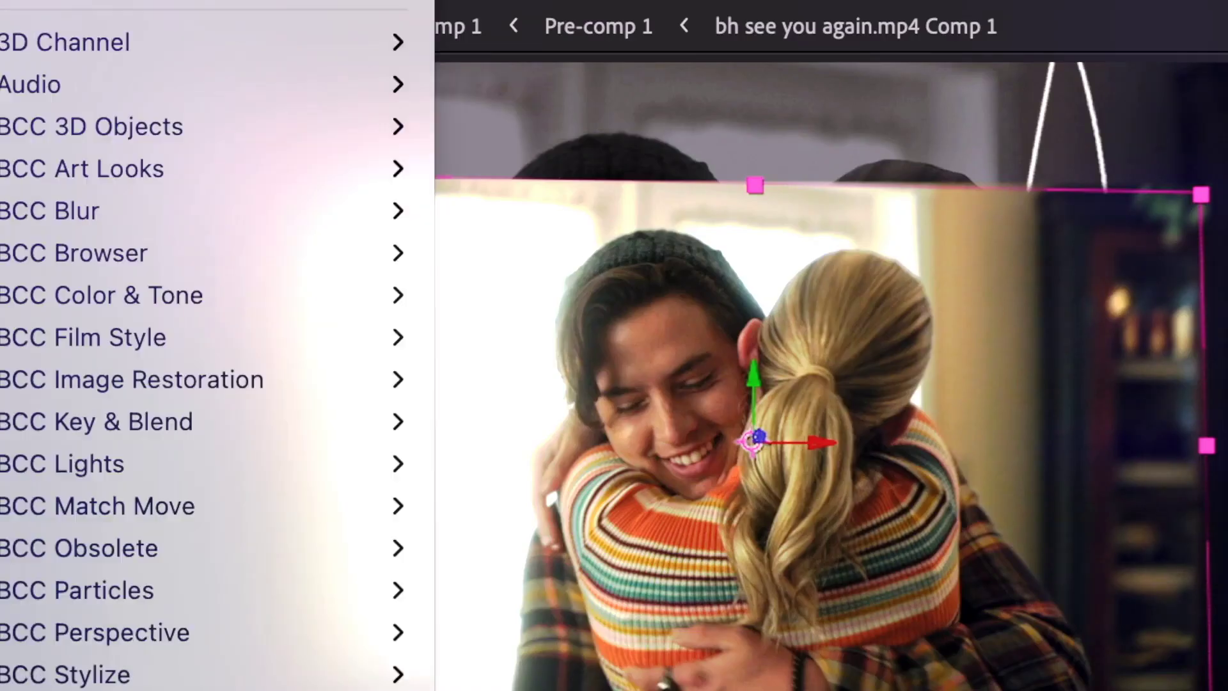
mouse_move(216, 273)
click(807, 390)
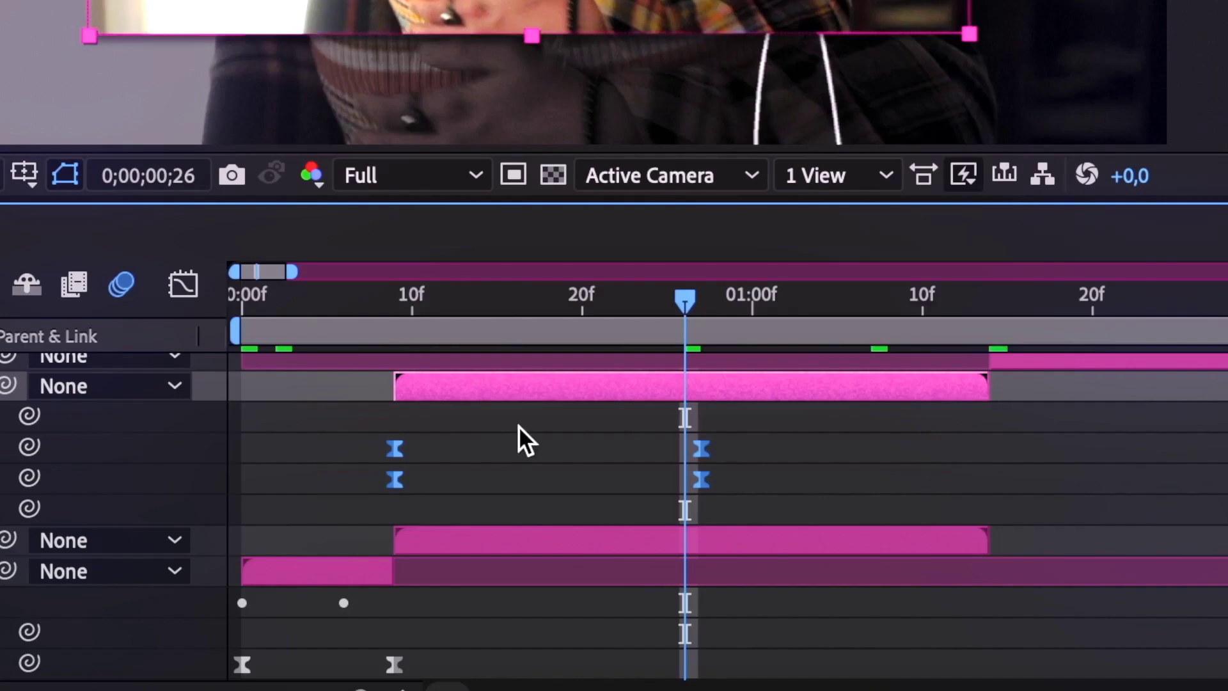
Shape both Pre-comp 2 rotation curves to rise steeply right after frame 9 and level off, and preview the transition.
click(181, 281)
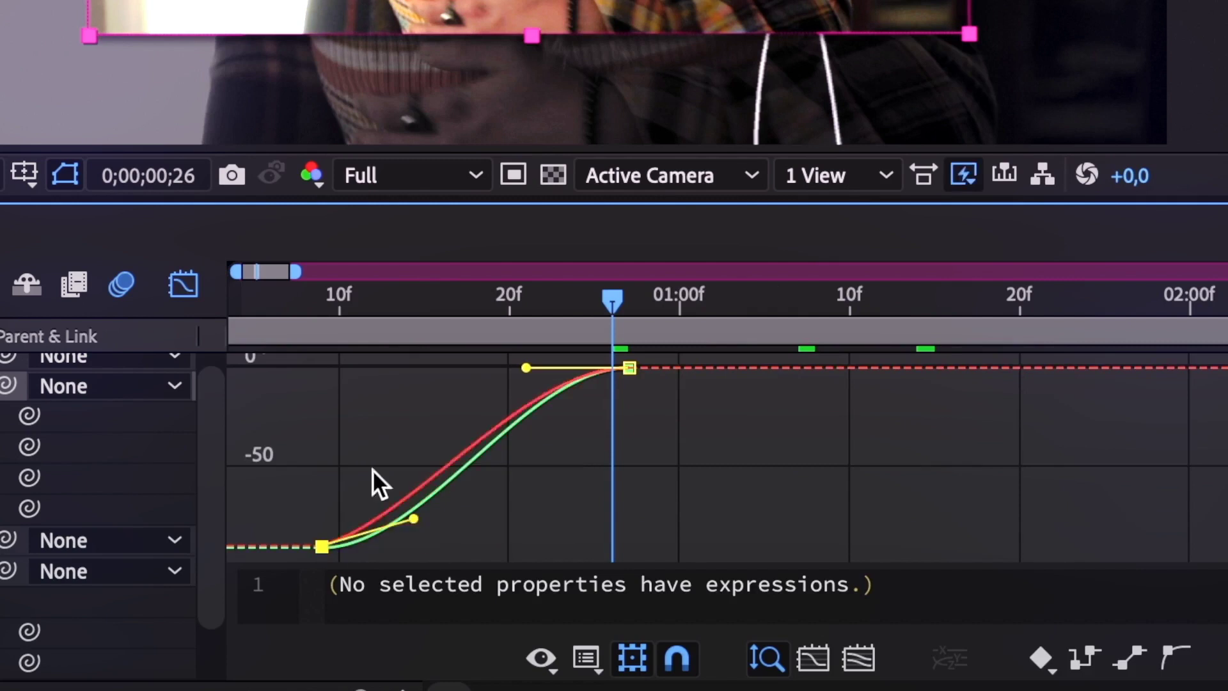
drag(372, 470, 323, 389)
drag(522, 369, 405, 367)
click(368, 543)
drag(424, 548, 307, 381)
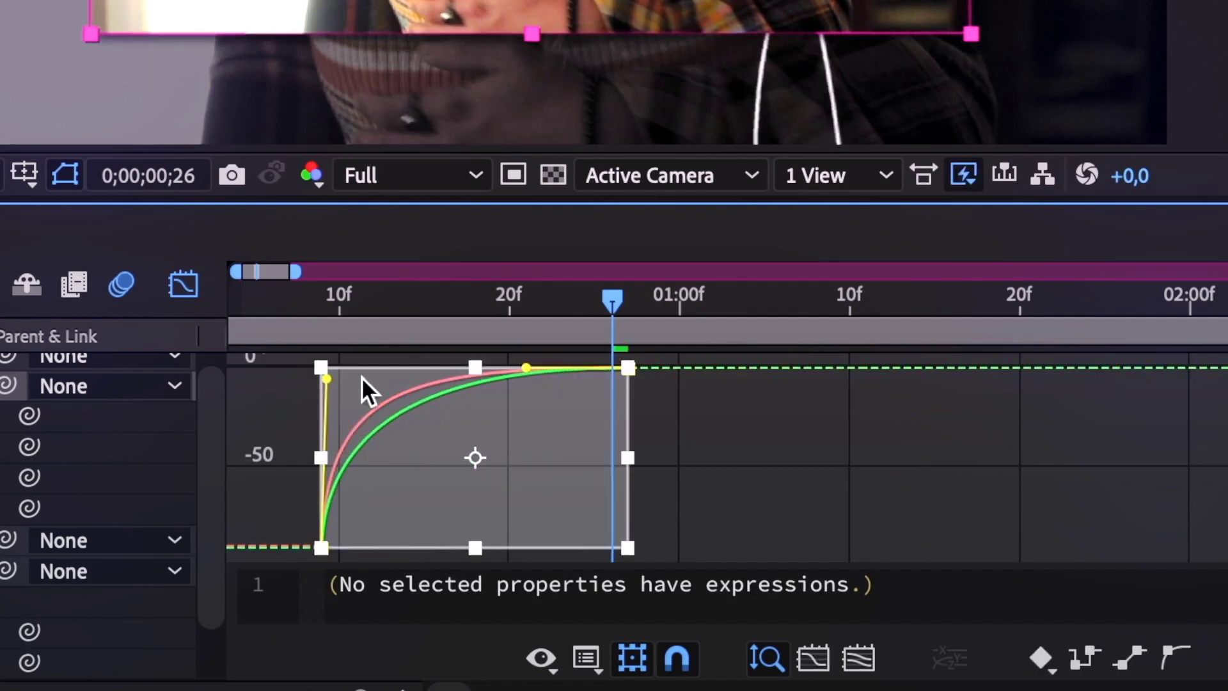
drag(525, 367, 451, 367)
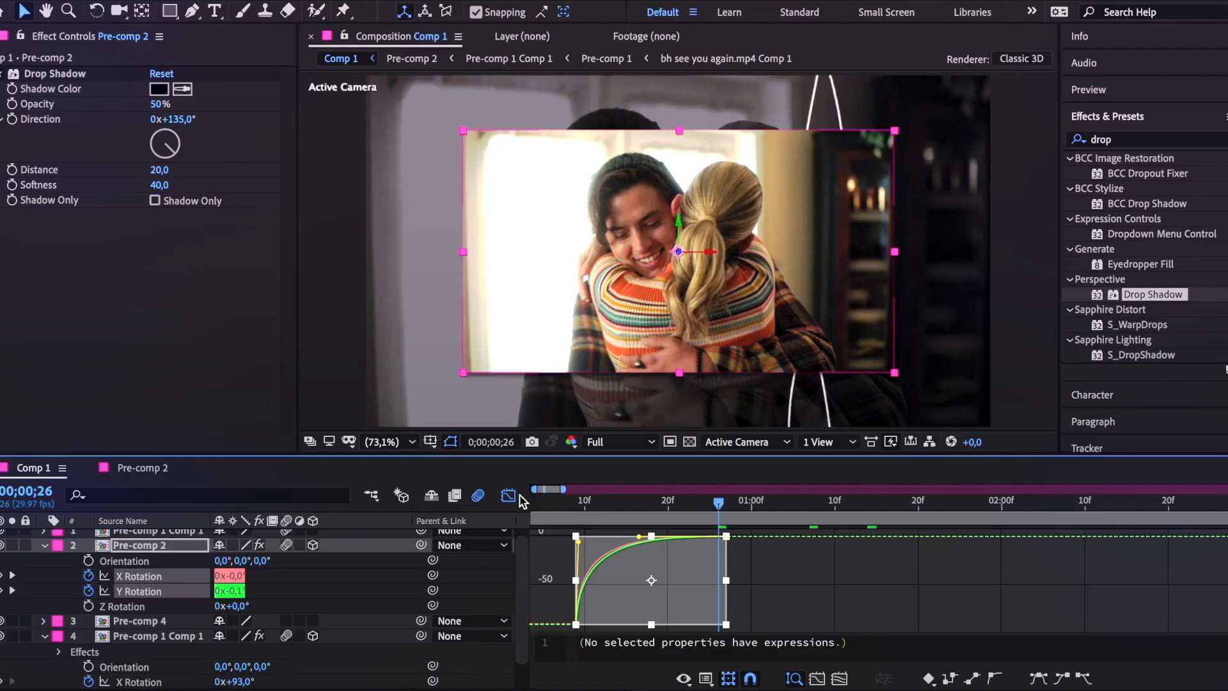
click(510, 495)
click(552, 503)
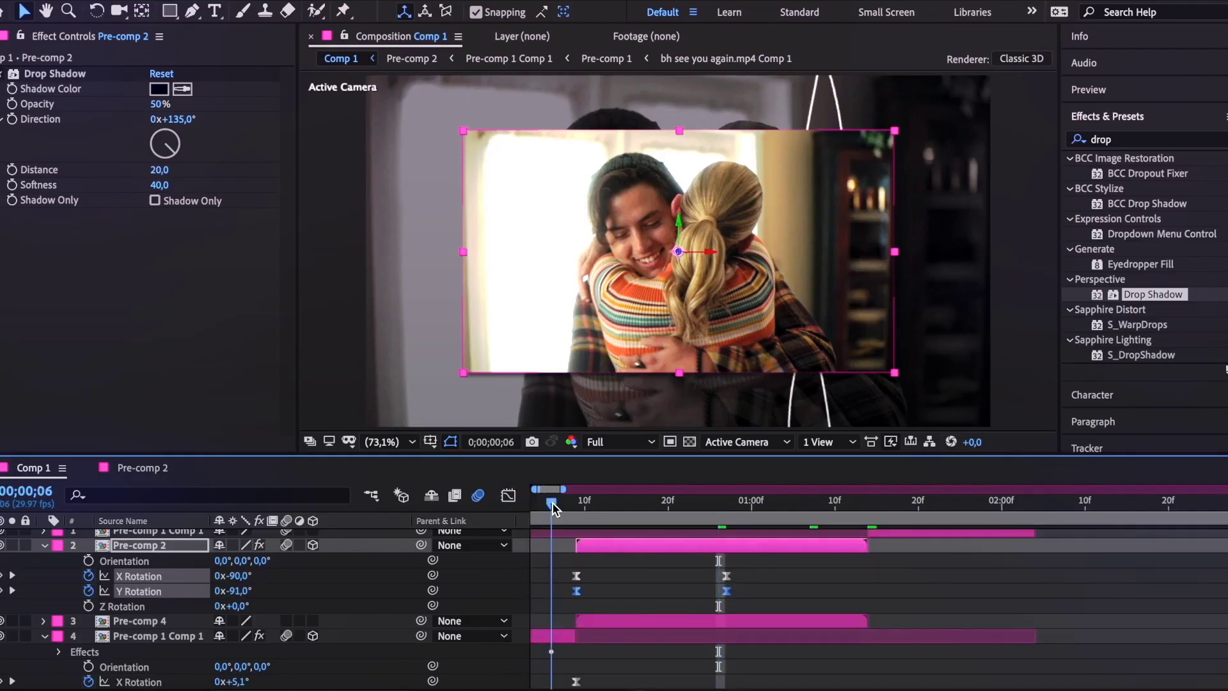
key(space)
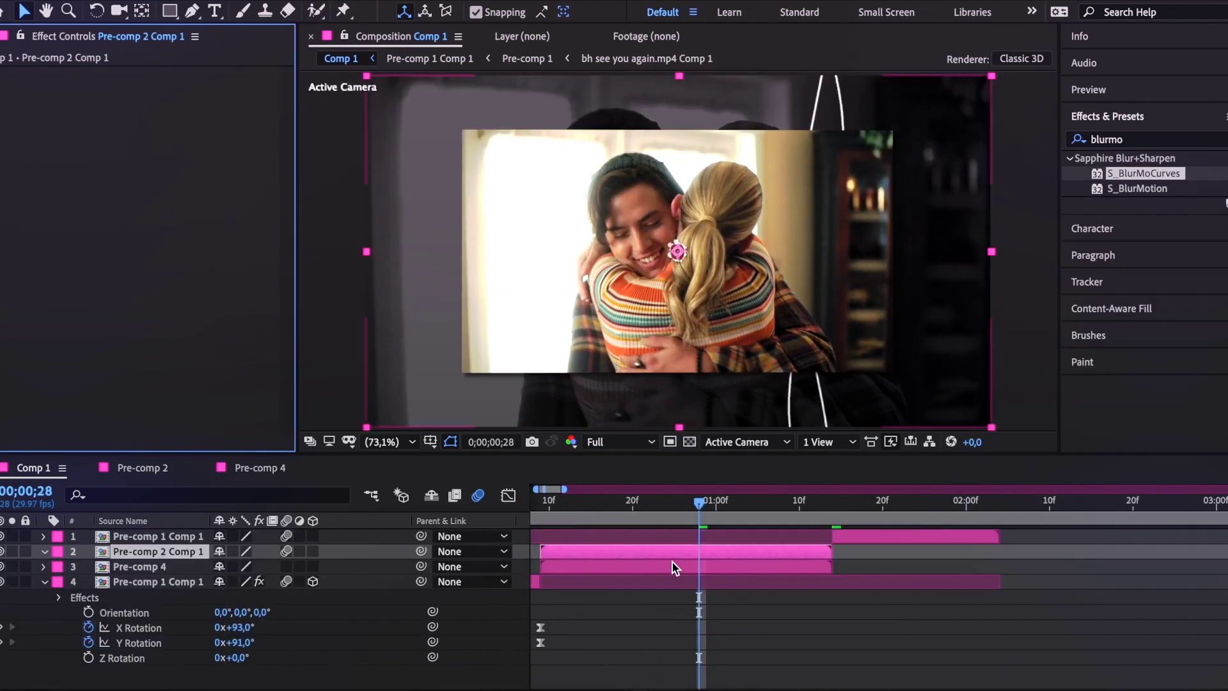
Pre-compose the Pre-comp 2 Comp 1 and Pre-comp 4 layers together.
scroll(672, 562, left, 3)
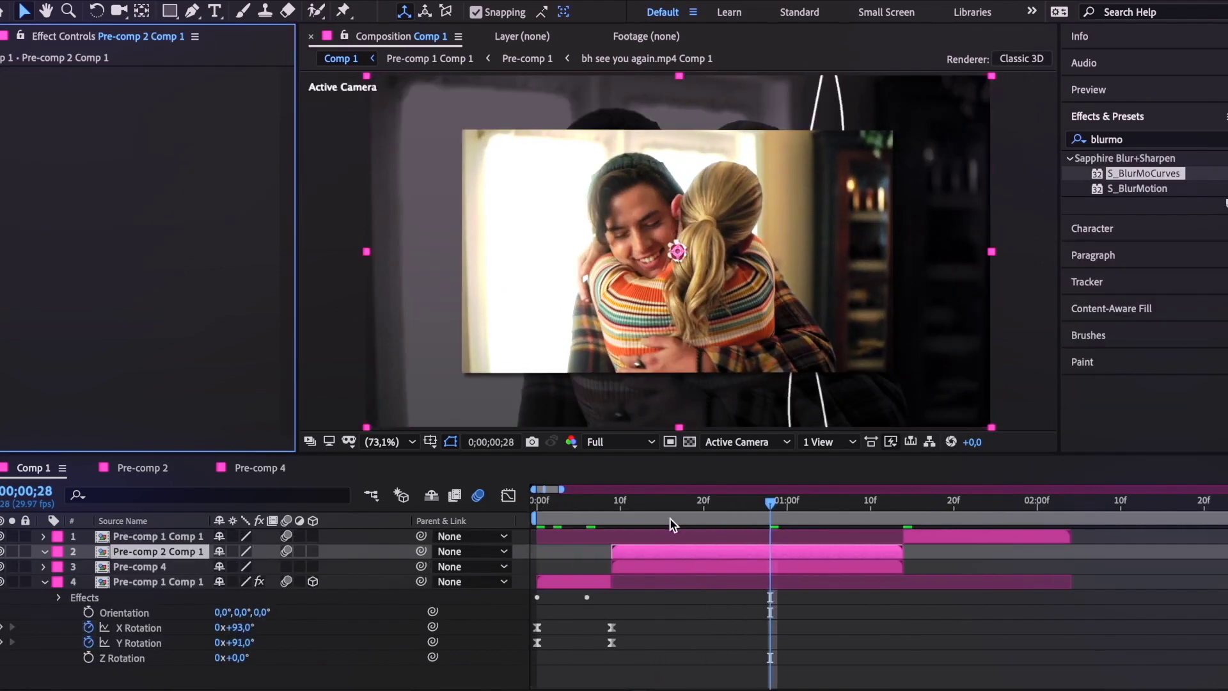
shift+click(676, 567)
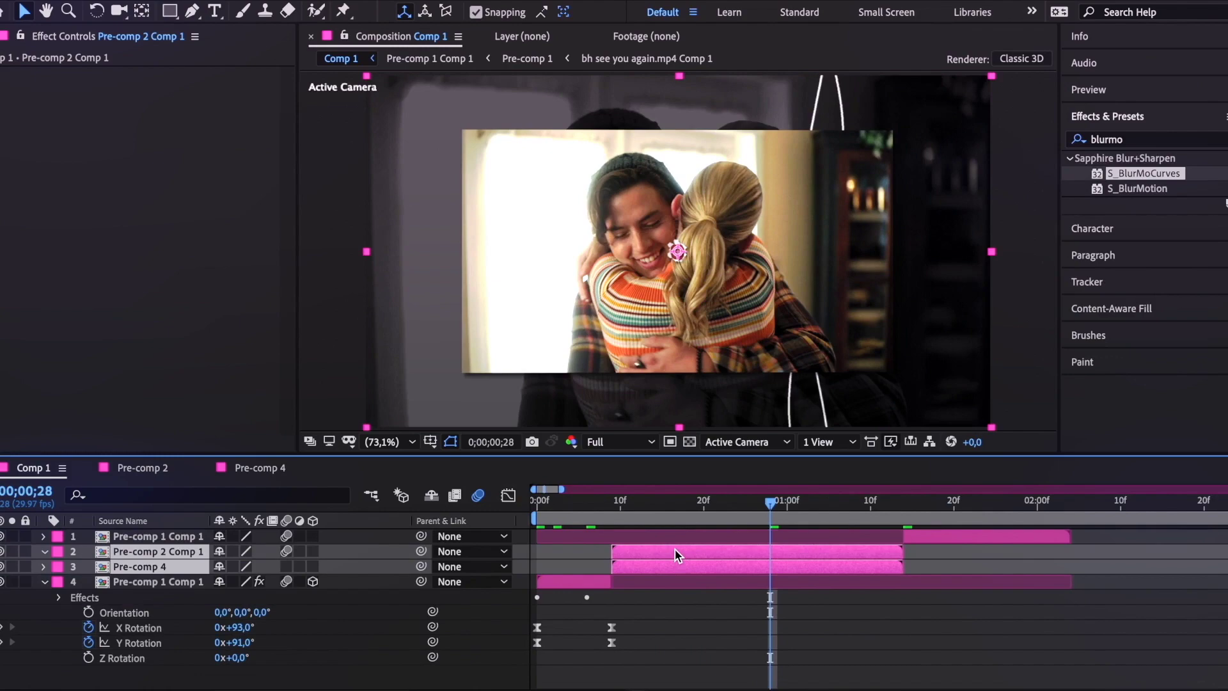
key(ctrl+shift+c)
click(723, 397)
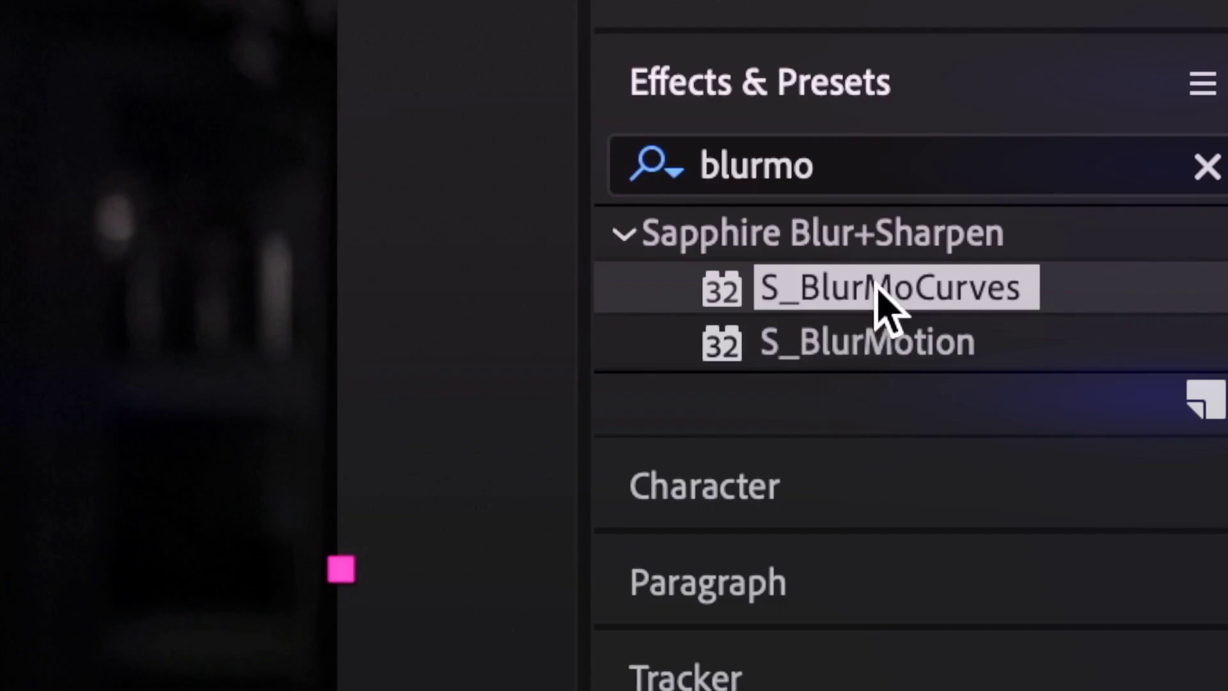
Apply S_BlurMoCurves to Pre-comp 5 and keyframe its Z Dist from 1,000 at 0;00;00;28 to 0,520 at the layer's end, 0;00;01;14.
double_click(1139, 173)
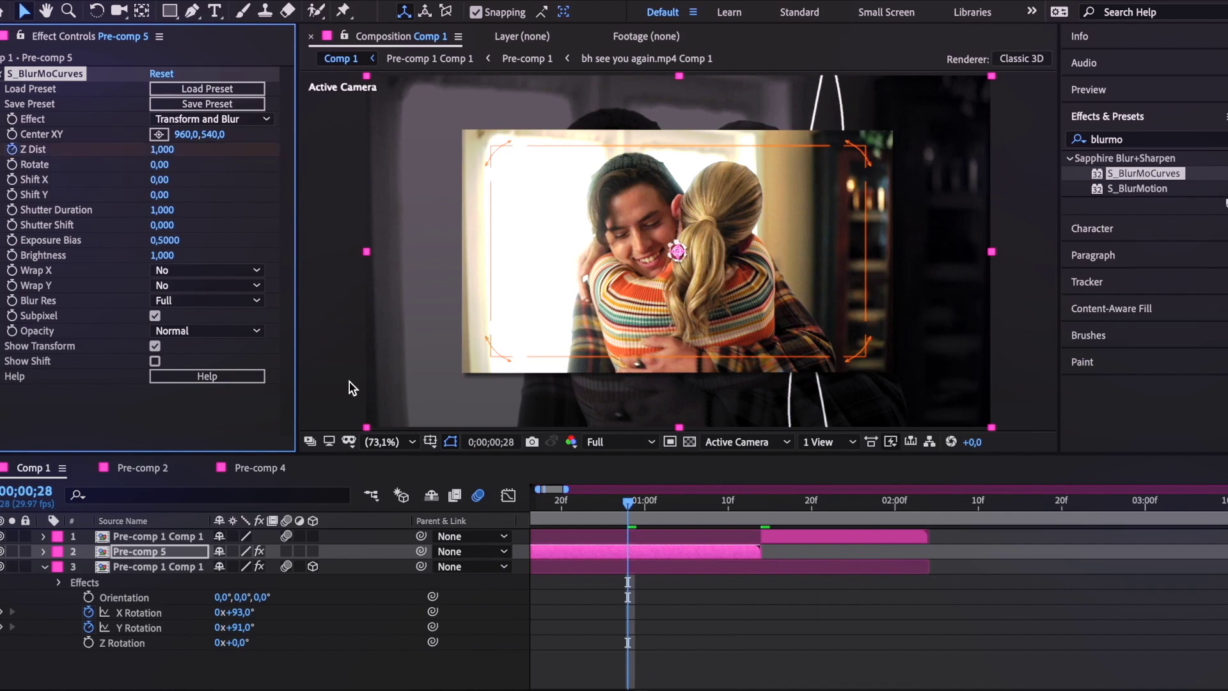
scroll(622, 628, left, 5)
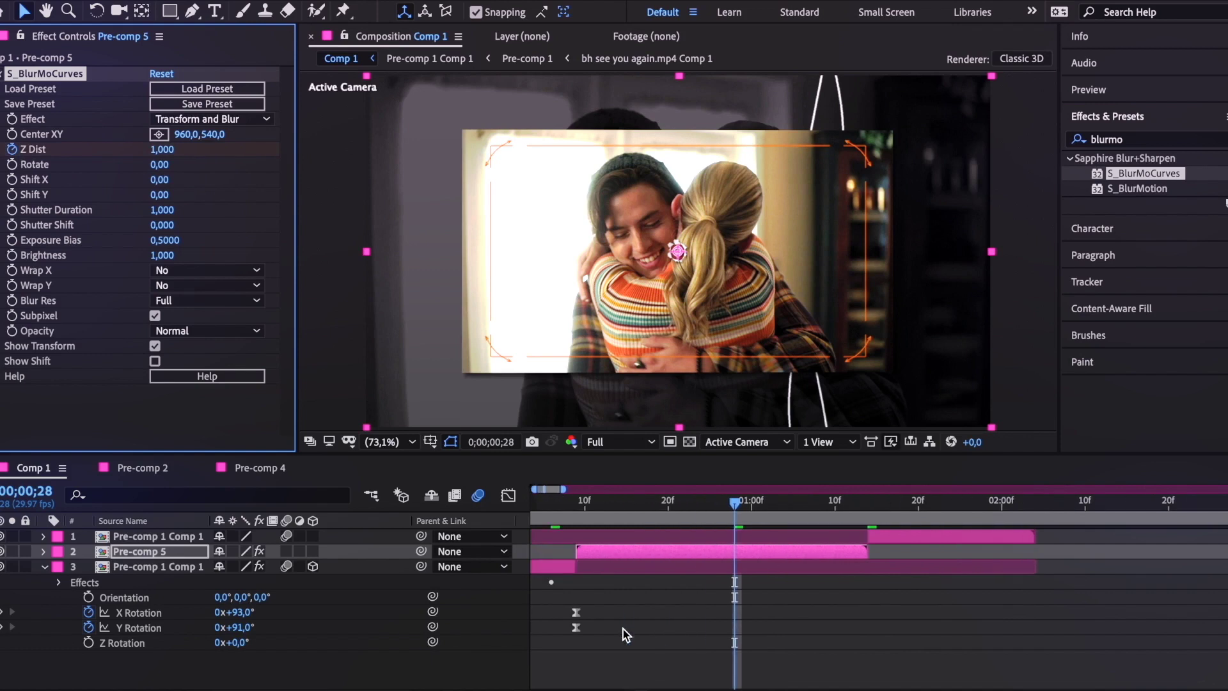
scroll(701, 600, right, 2)
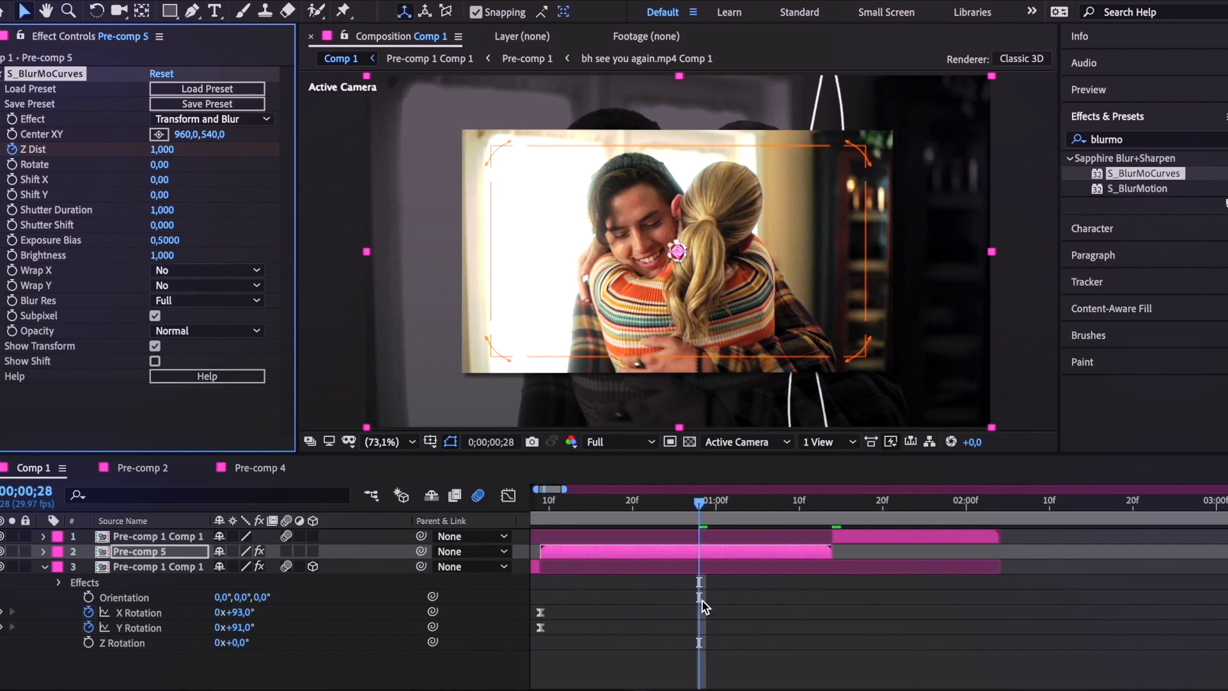
click(707, 504)
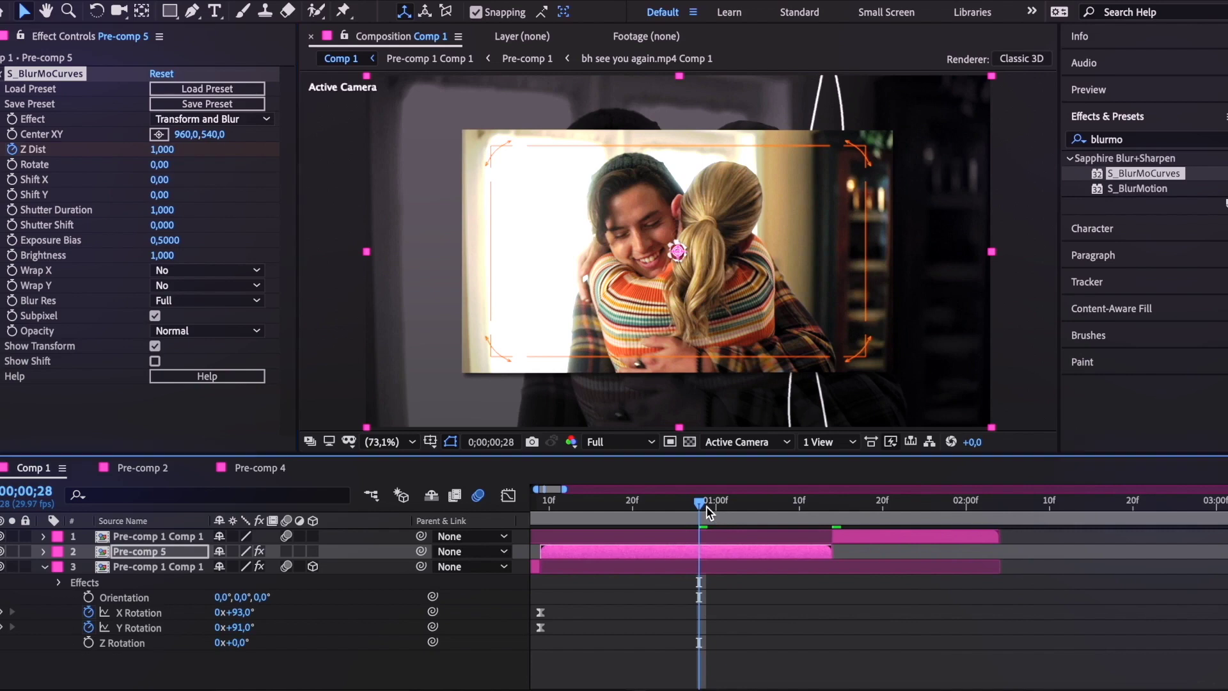
drag(750, 505, 820, 509)
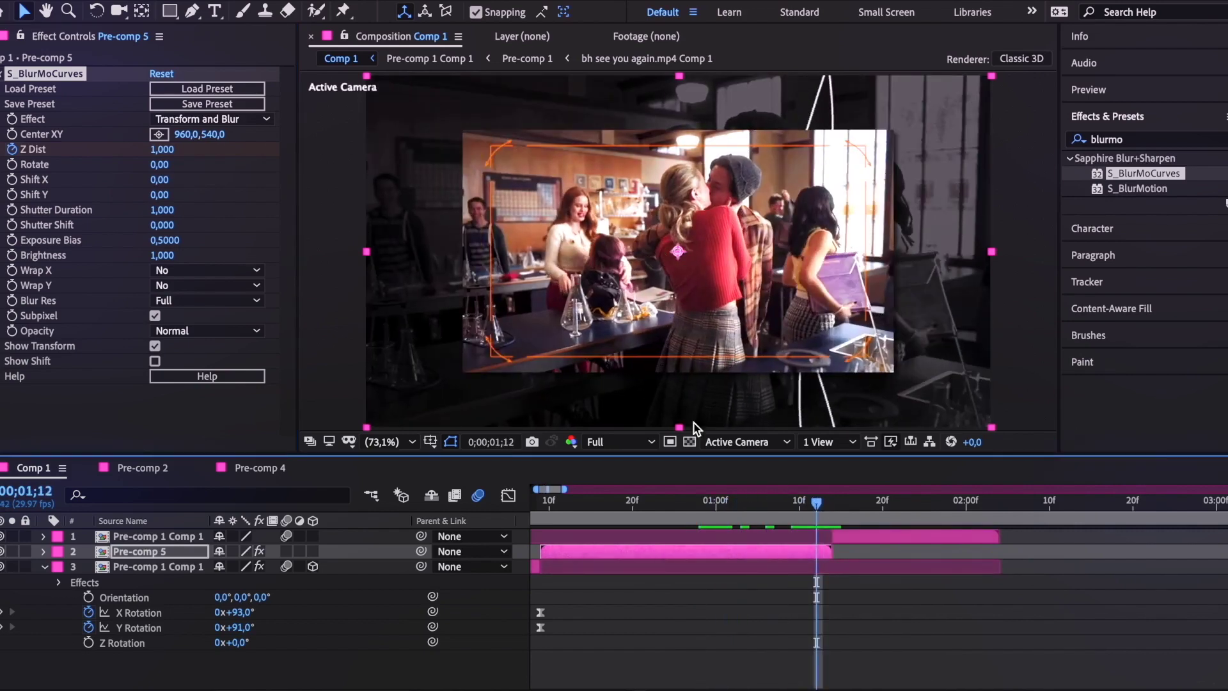
drag(166, 149, 131, 155)
Apply Easy Ease to both Z Dist keyframes of Pre-comp 5.
click(377, 1)
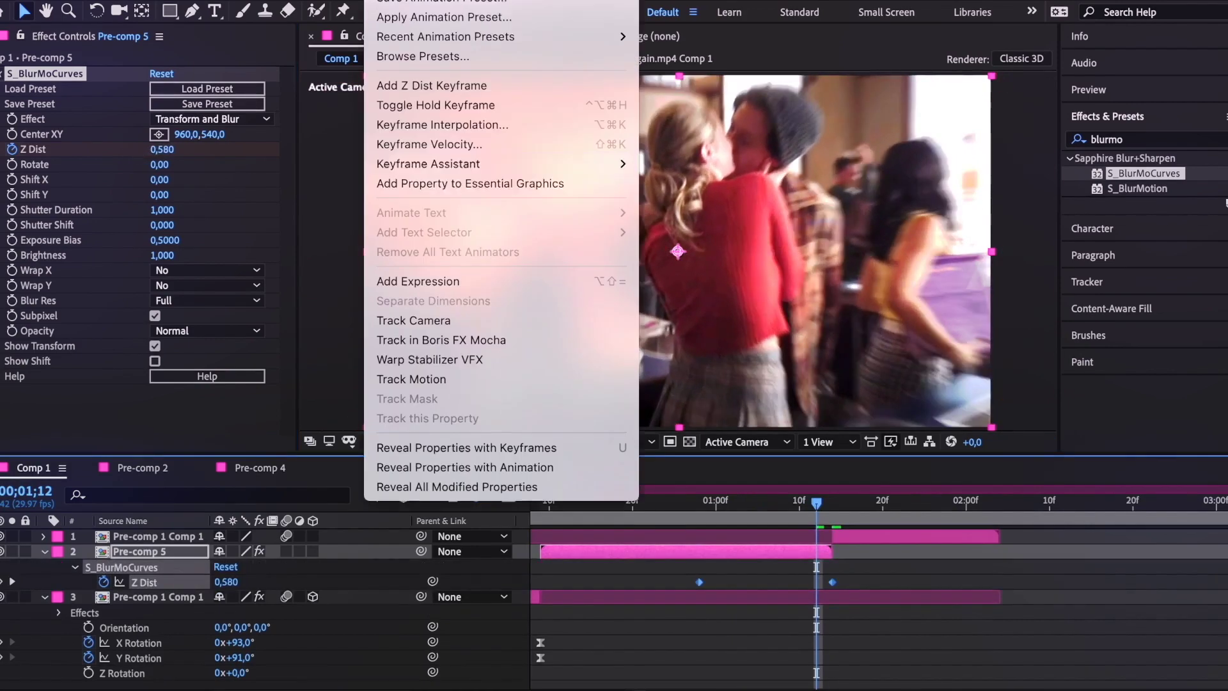
mouse_move(447, 163)
click(699, 221)
Shape the Pre-comp 5 Z Dist curve to drop steeply after the first keyframe and level off, and preview the zoom.
click(508, 495)
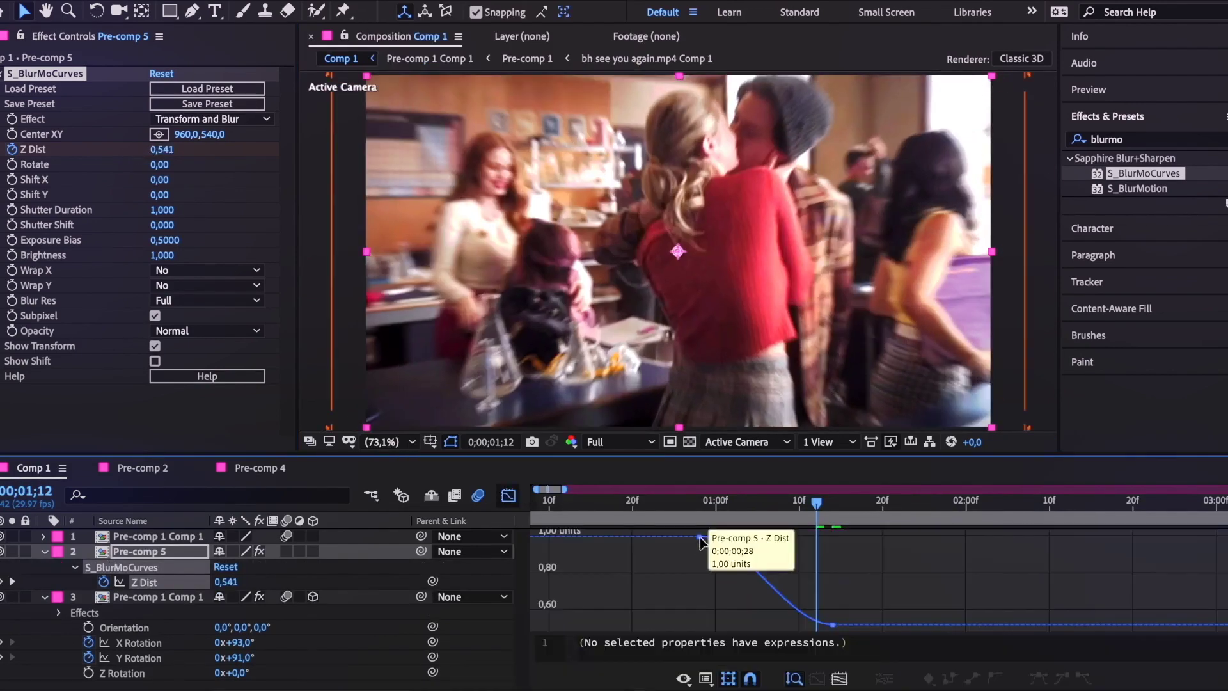
drag(744, 537, 701, 565)
drag(787, 624, 771, 623)
click(658, 507)
key(space)
key(space)
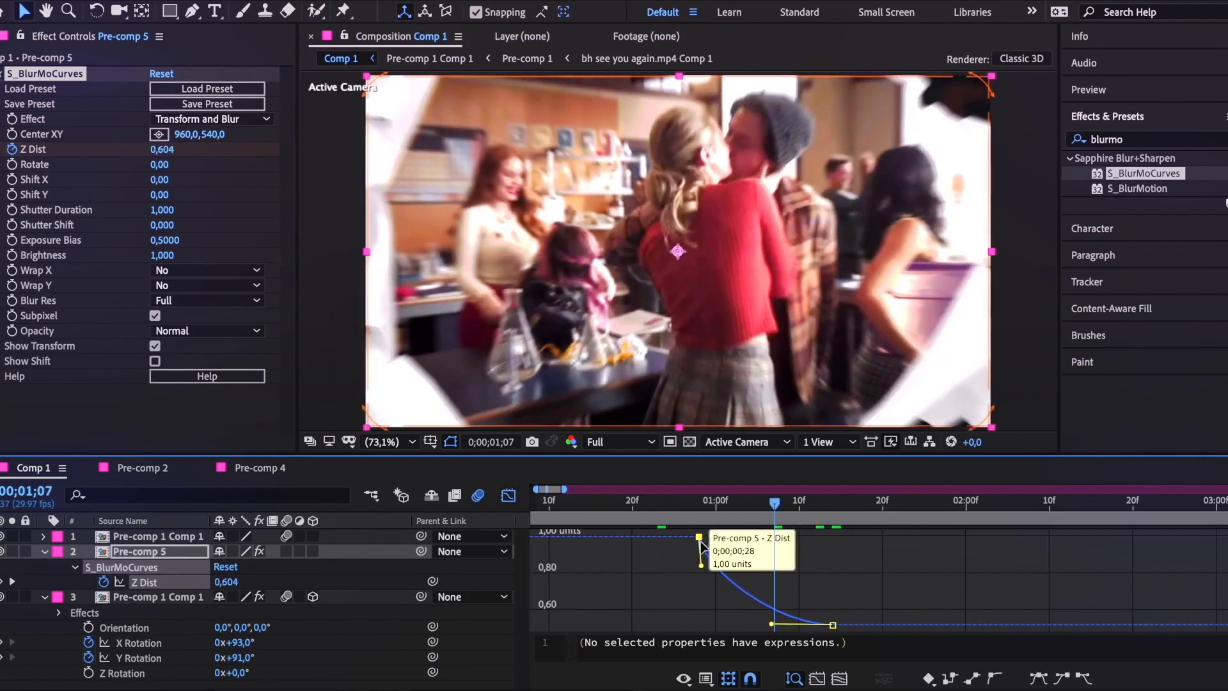
drag(701, 565, 701, 583)
click(631, 503)
key(space)
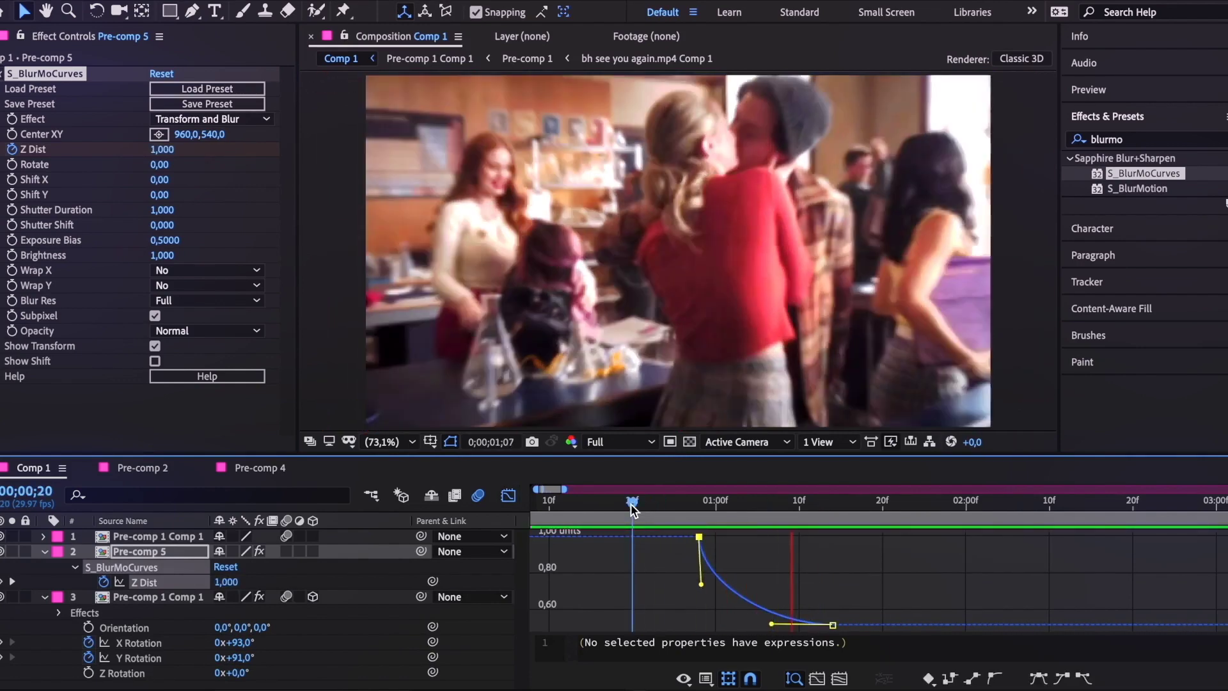
click(507, 495)
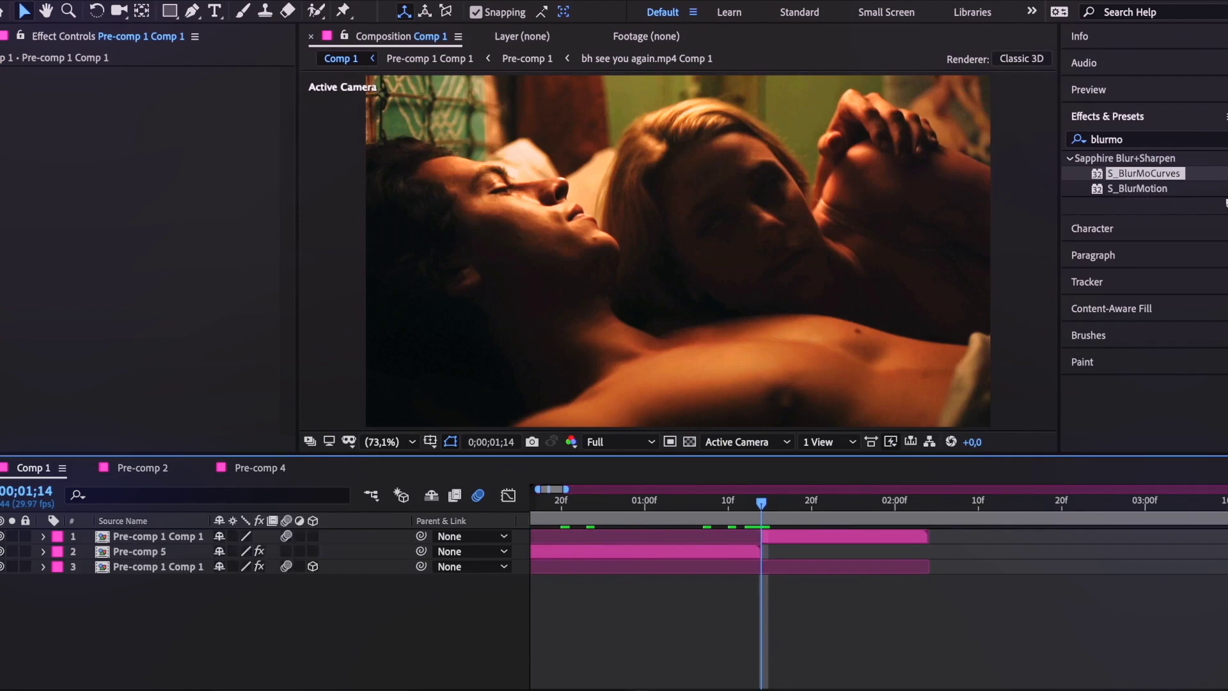
Set the blending mode of the top Pre-comp 1 Comp 1 layer to Screen.
key(F4)
click(259, 538)
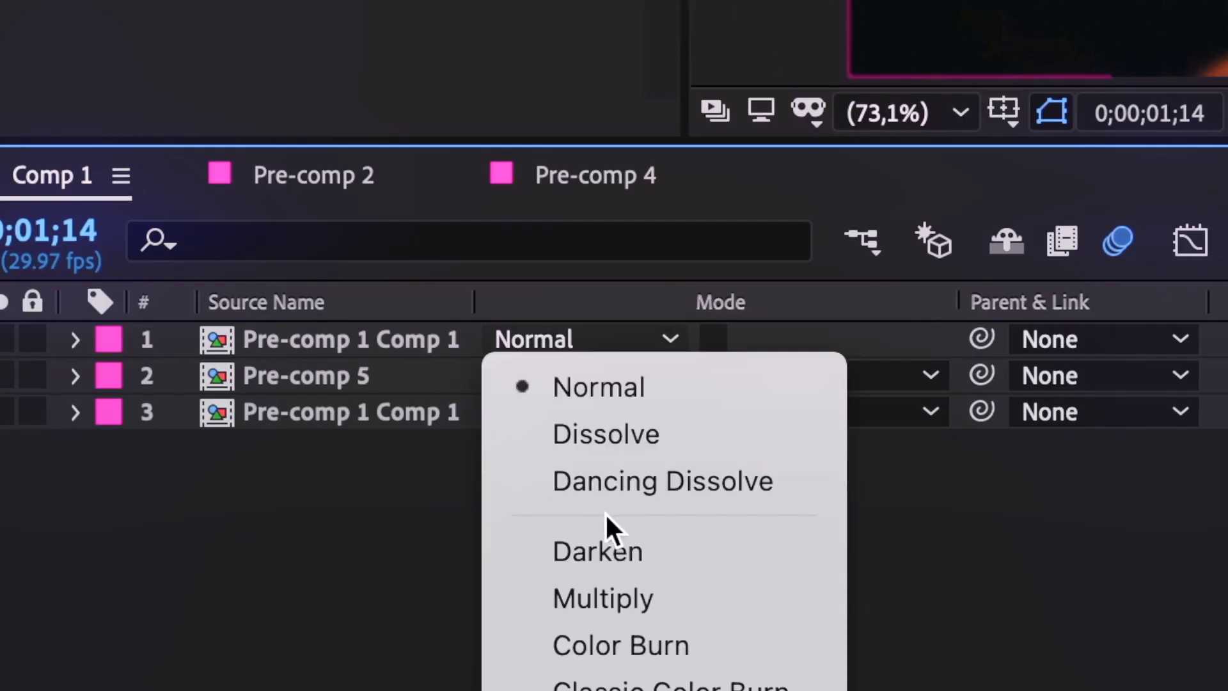
scroll(605, 512, down, 5)
click(640, 431)
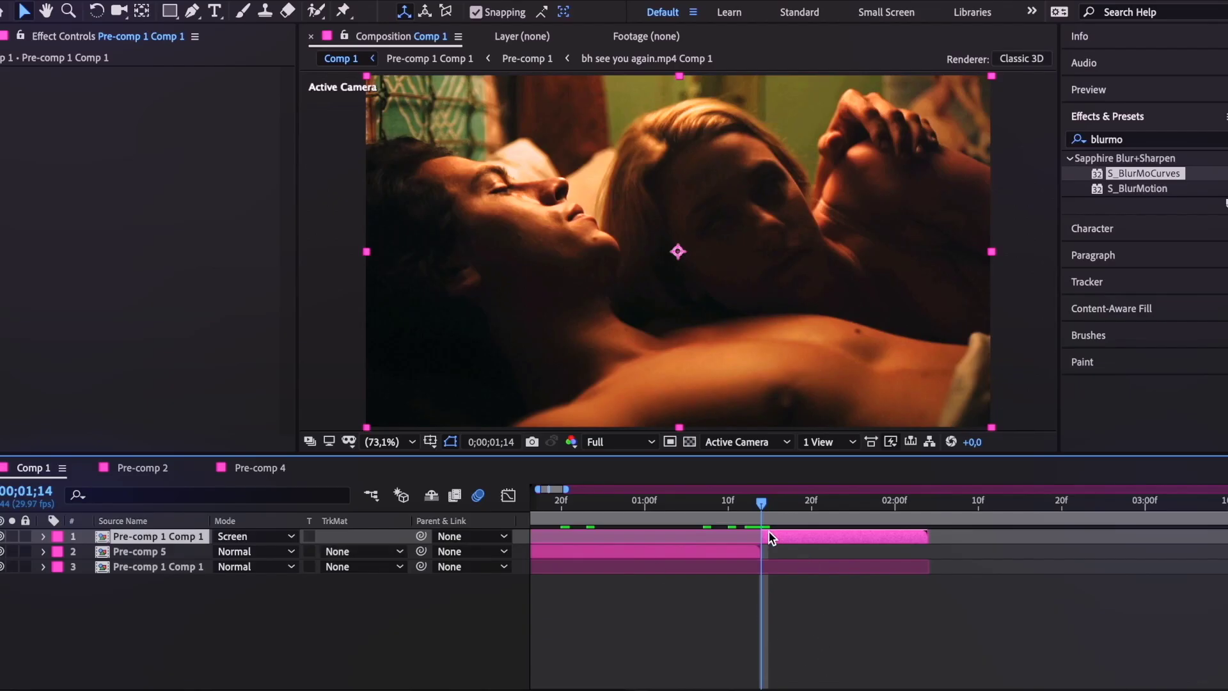
Freeze Pre-comp 5 on its last frame and extend it to the end of the top layer.
click(739, 548)
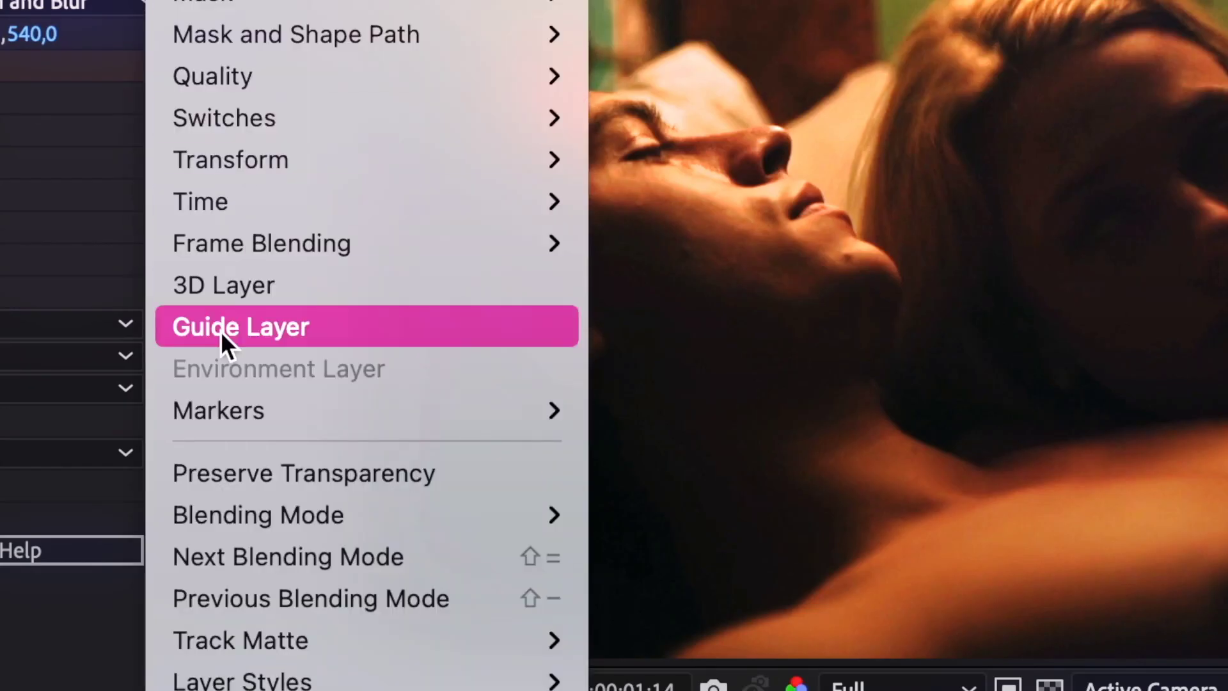
mouse_move(232, 209)
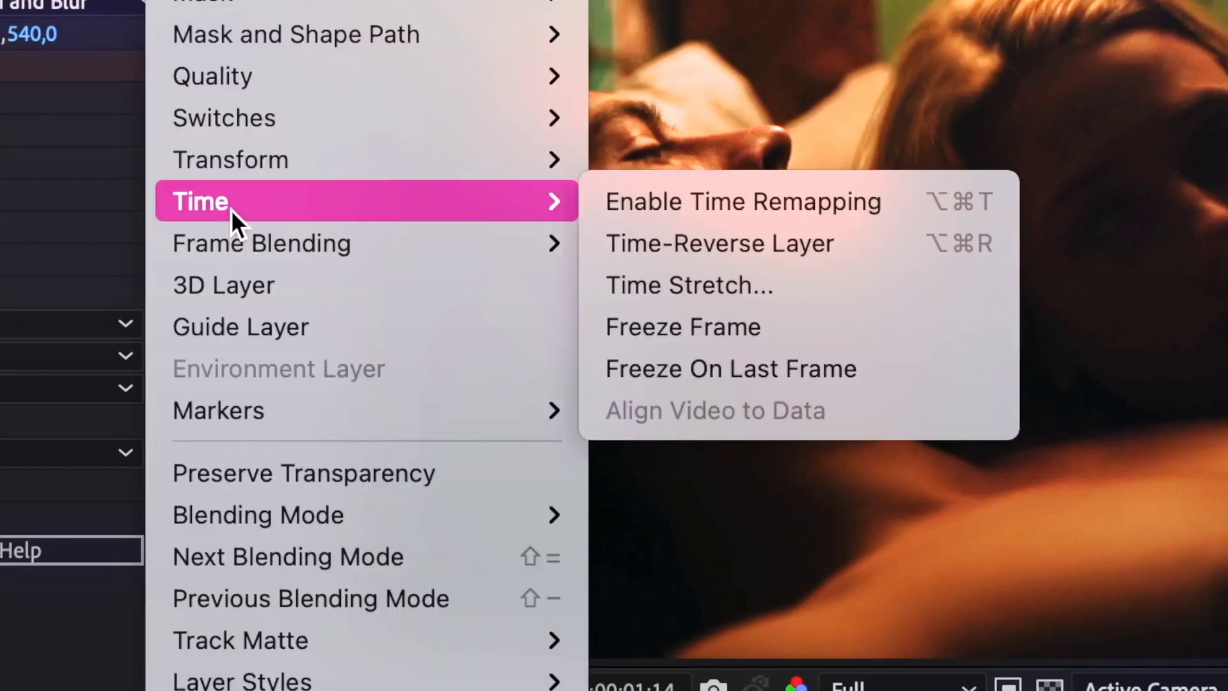
click(934, 370)
drag(1215, 335, 742, 344)
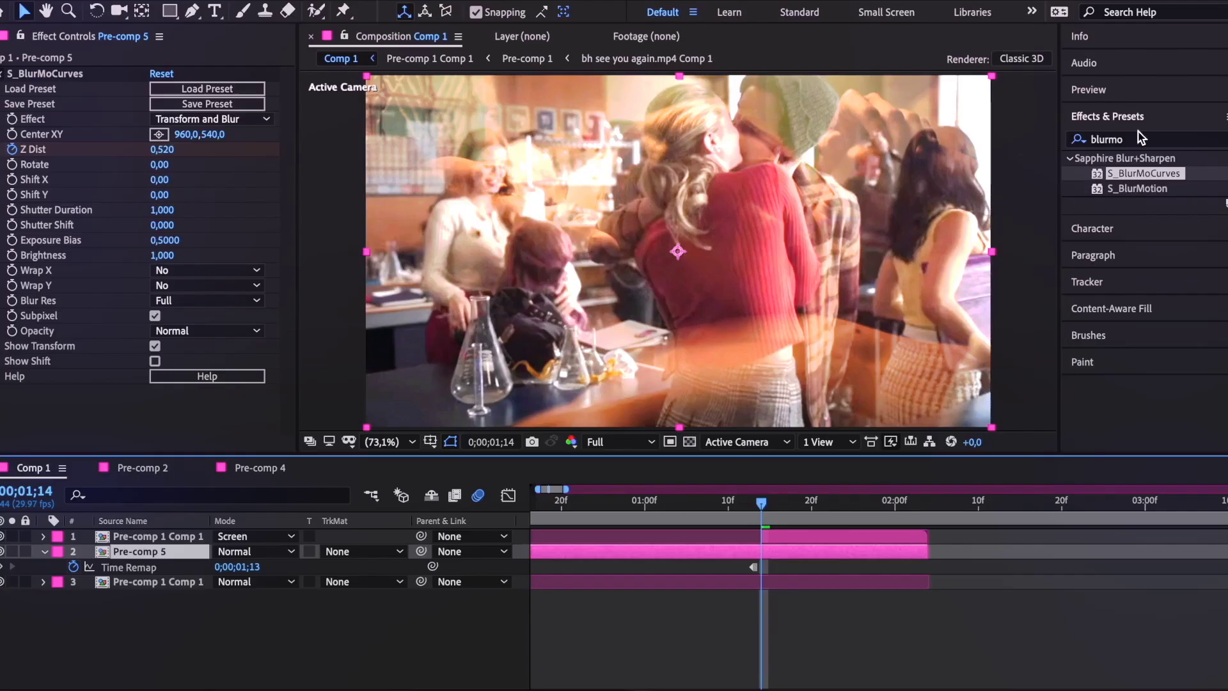
Apply S_BlurMoCurves to the top Pre-comp 1 Comp 1 layer and keyframe Z Dist from 0,190 at 0;00;01;14 to 1,000 at 0;00;02;01.
click(553, 299)
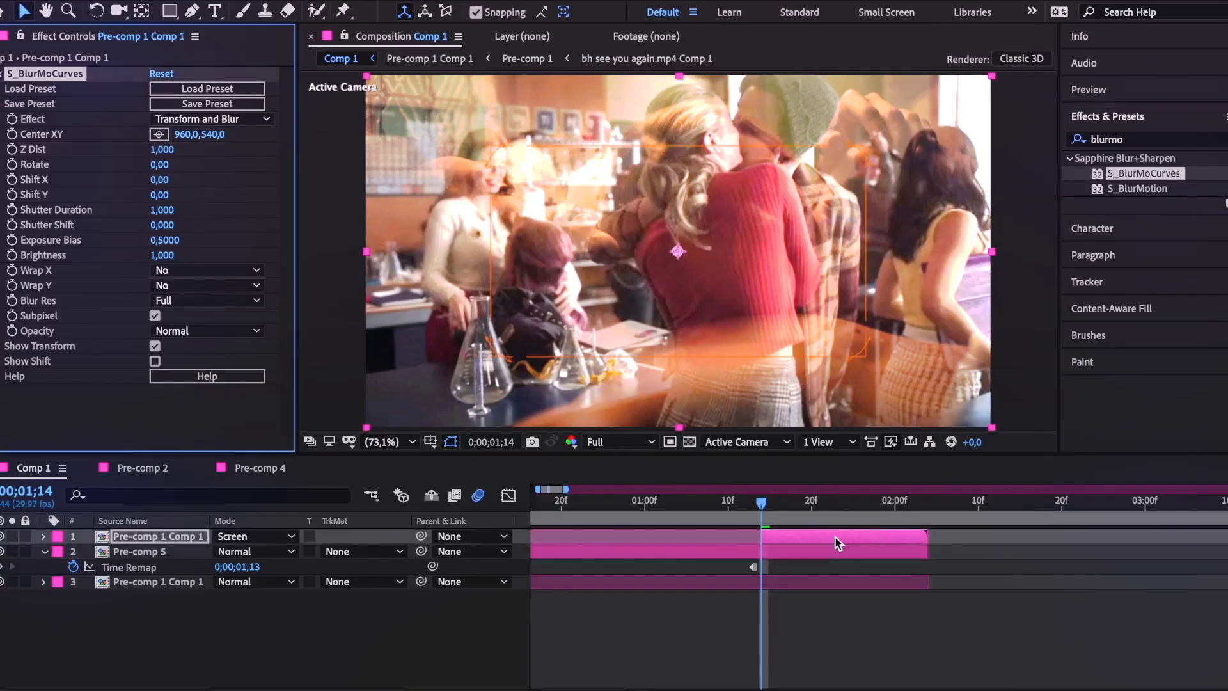
click(703, 227)
key(i)
drag(161, 149, 113, 165)
key(u)
Apply Easy Ease to both Z Dist keyframes of the top Pre-comp 1 Comp 1 layer.
click(190, 566)
click(384, 1)
mouse_move(479, 165)
click(665, 222)
Shape the top layer's Z Dist curve to rise steeply at its start and level off, and preview the transition.
click(508, 495)
drag(807, 624, 763, 564)
drag(856, 536, 781, 538)
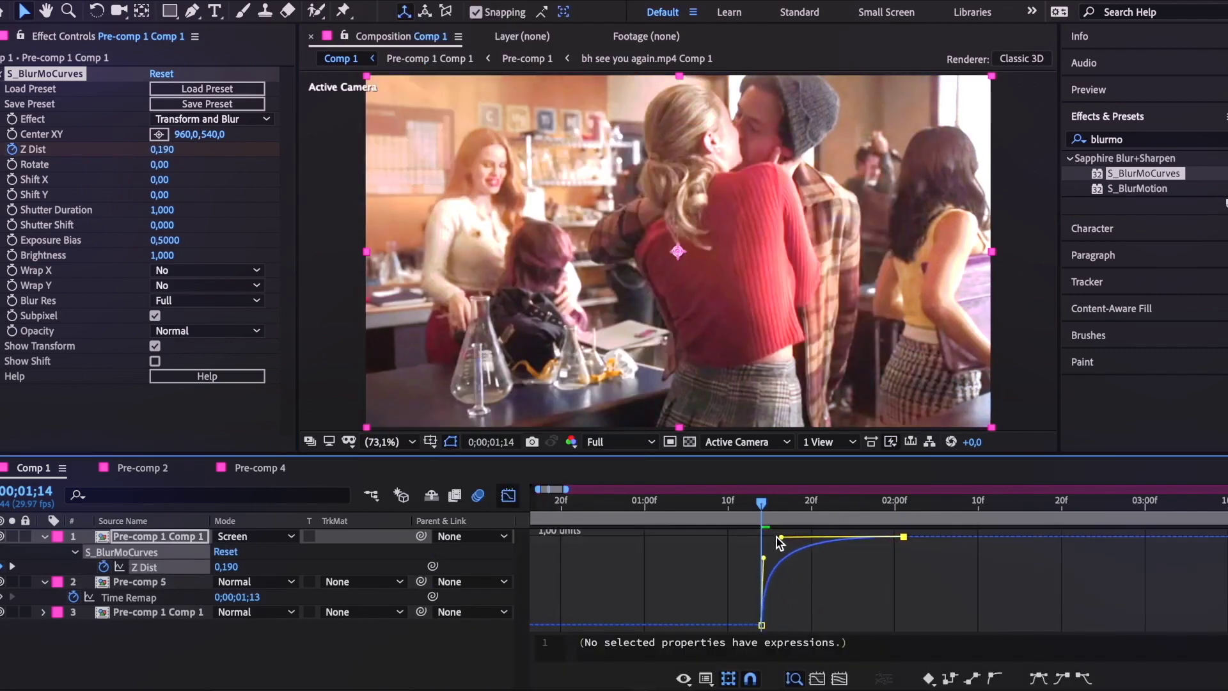
click(507, 495)
click(711, 504)
key(space)
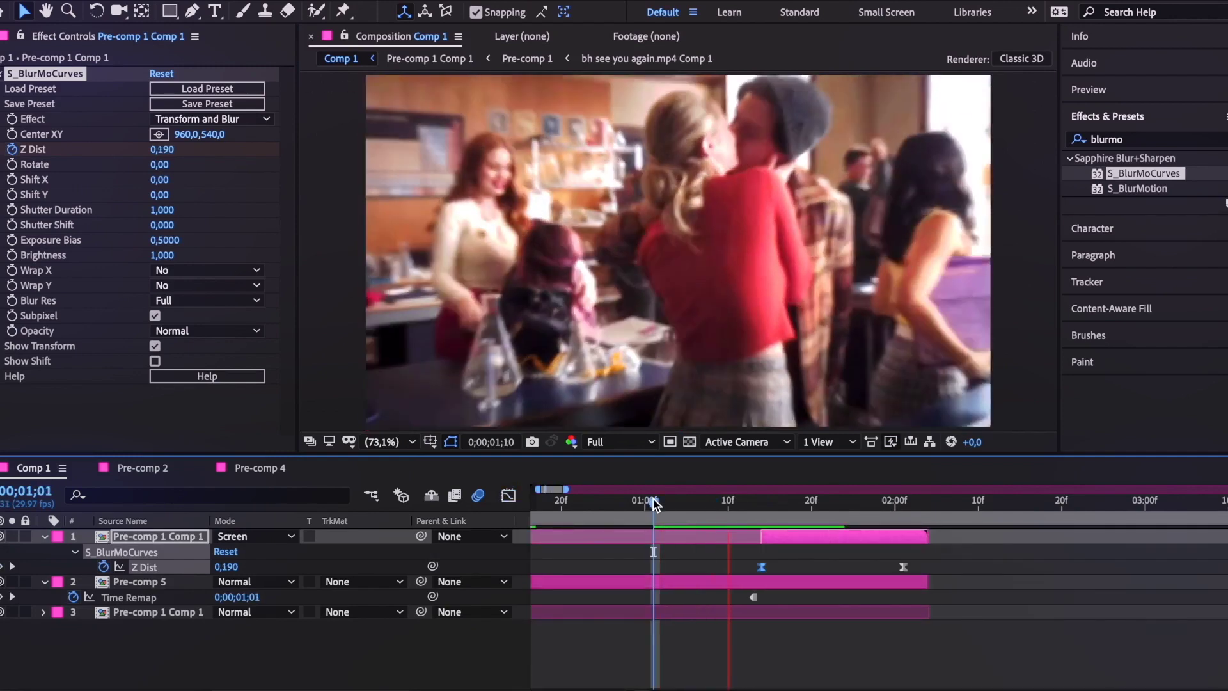
Keyframe the opacity of Pre-comp 5 from 100% at 0;00;01;14 to 0% at 0;00;02;01, and preview the fade.
drag(653, 504, 761, 504)
click(780, 584)
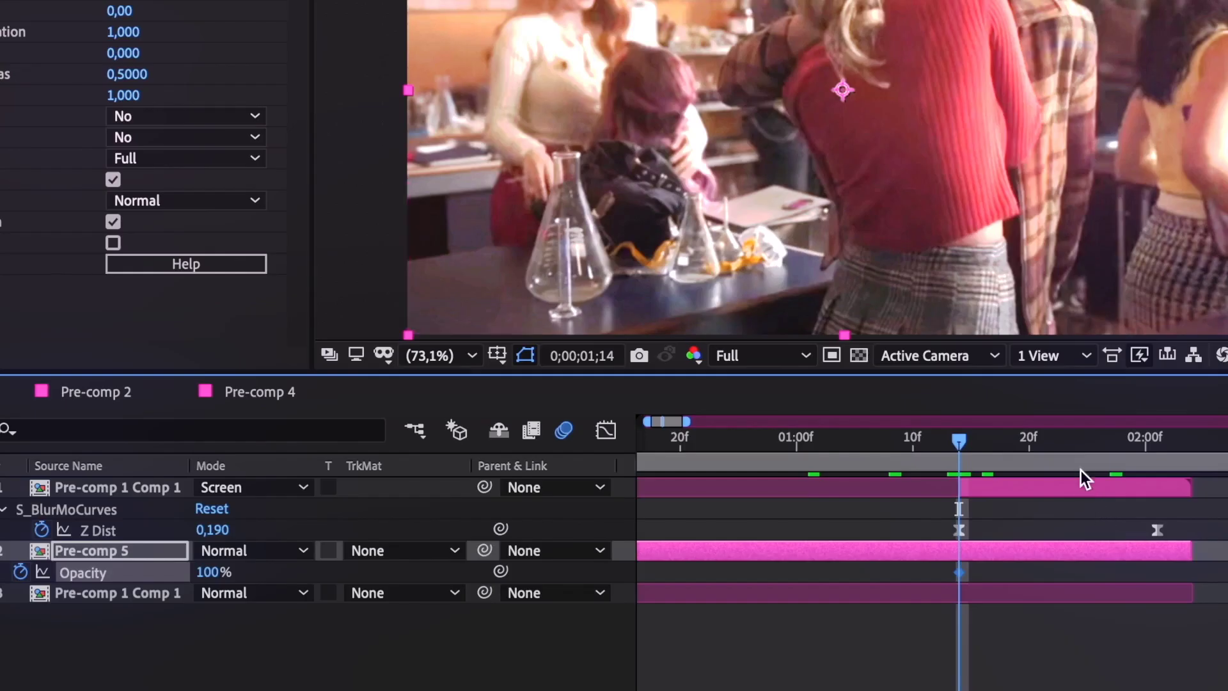
drag(863, 507, 903, 507)
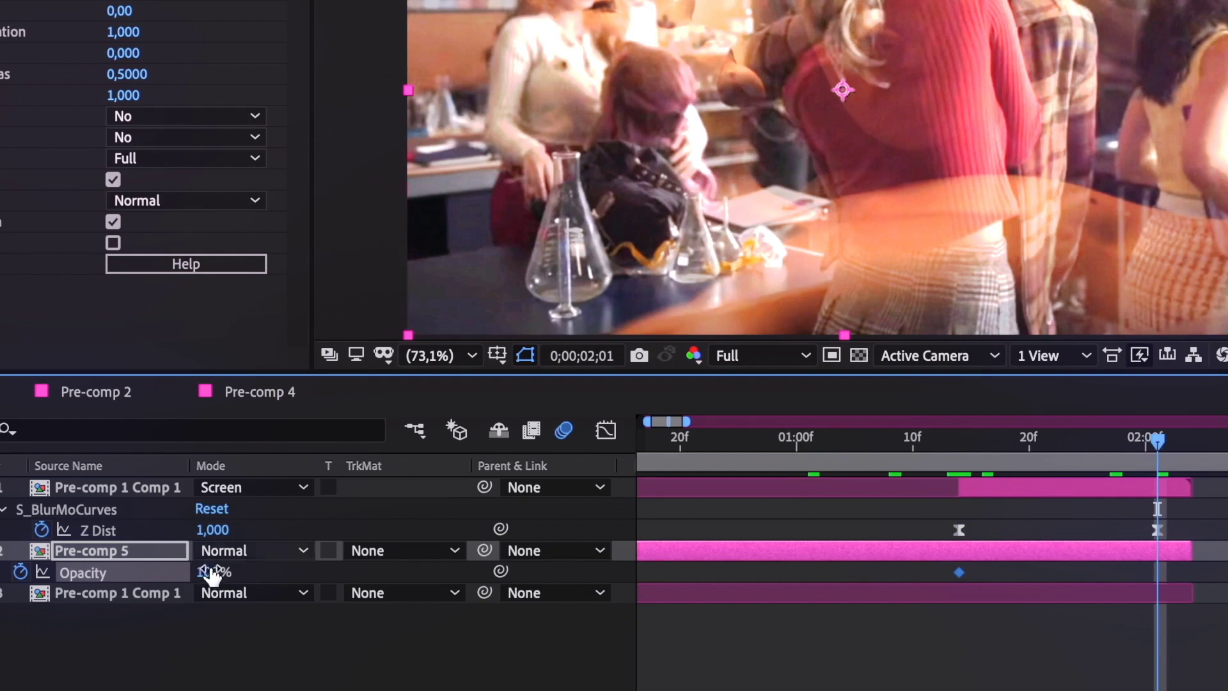
drag(207, 571, 18, 593)
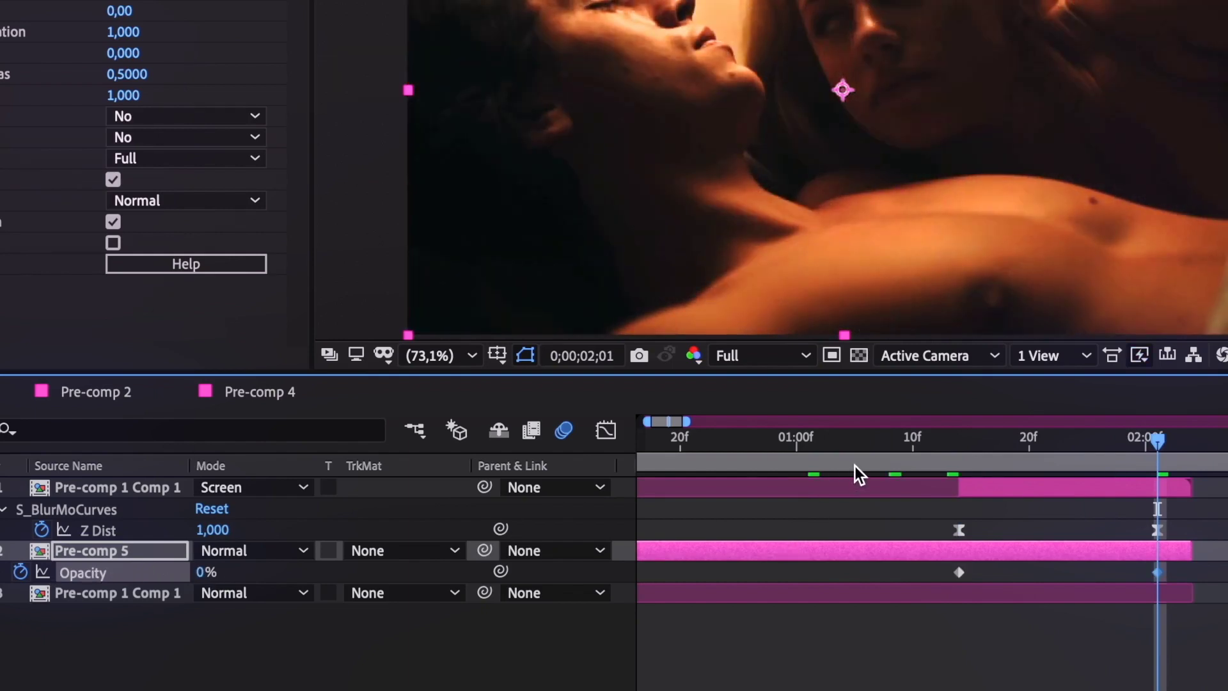
click(854, 465)
key(space)
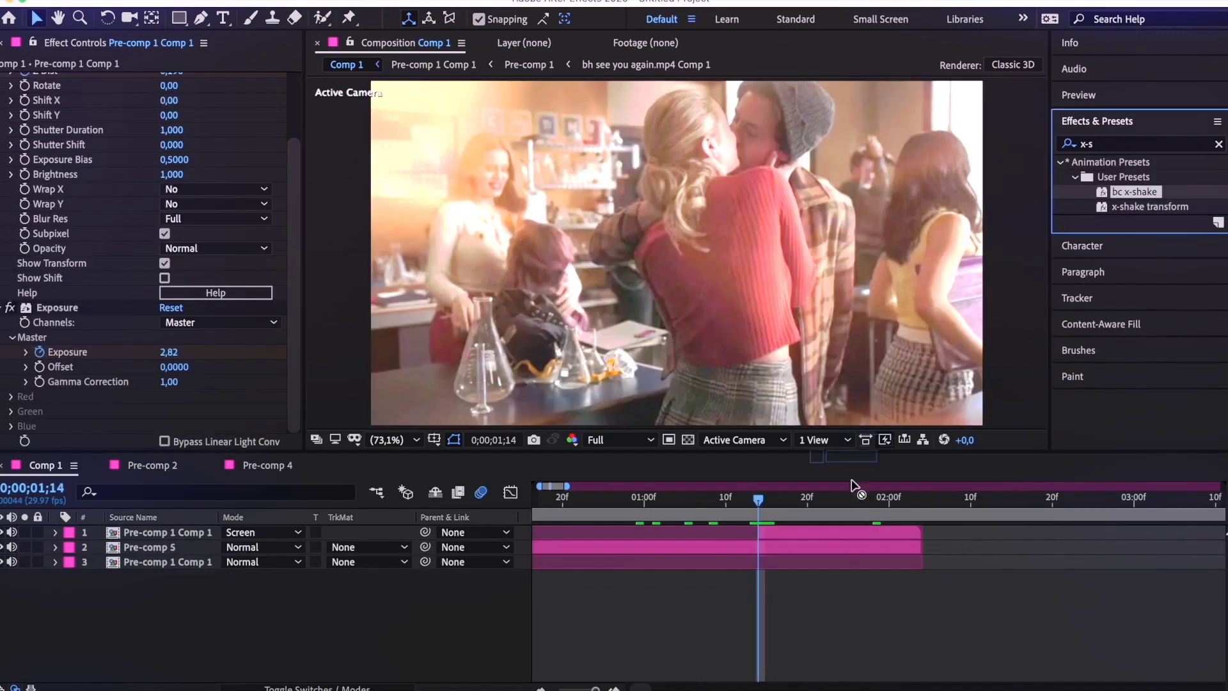
Apply the bc x-shake preset to the top Pre-comp 1 Comp 1 layer, set its Wrap X to Reflect, and preview the shake.
drag(854, 489, 821, 532)
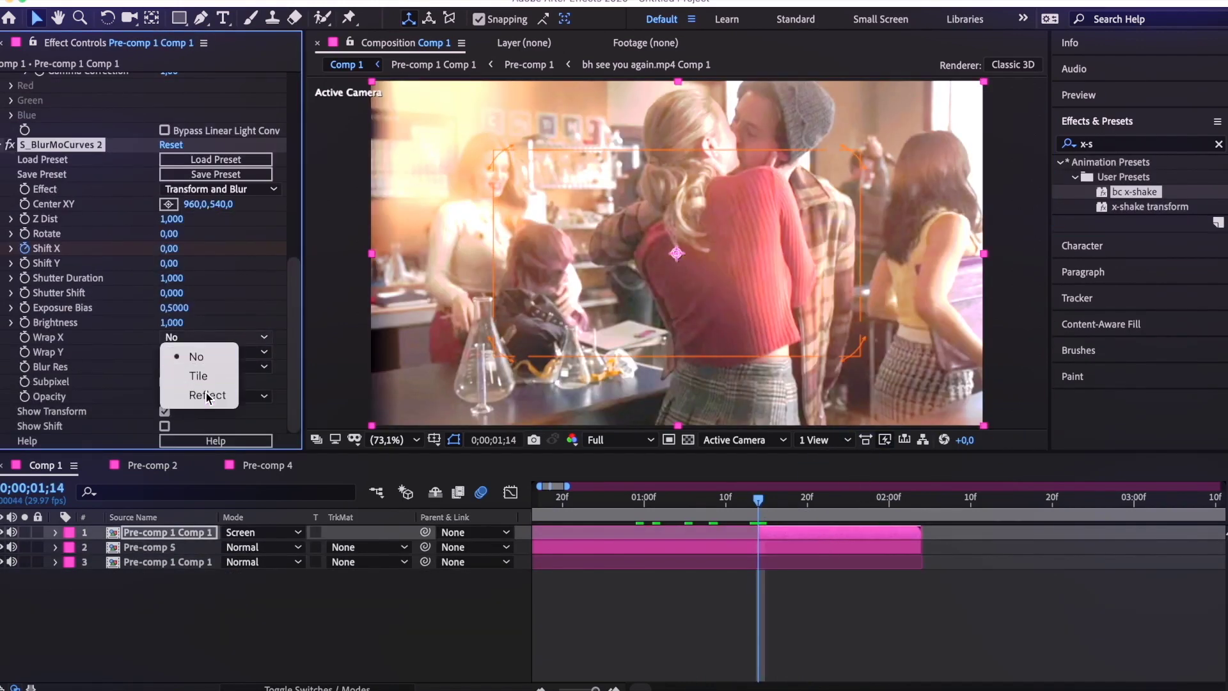
click(206, 392)
click(761, 649)
key(space)
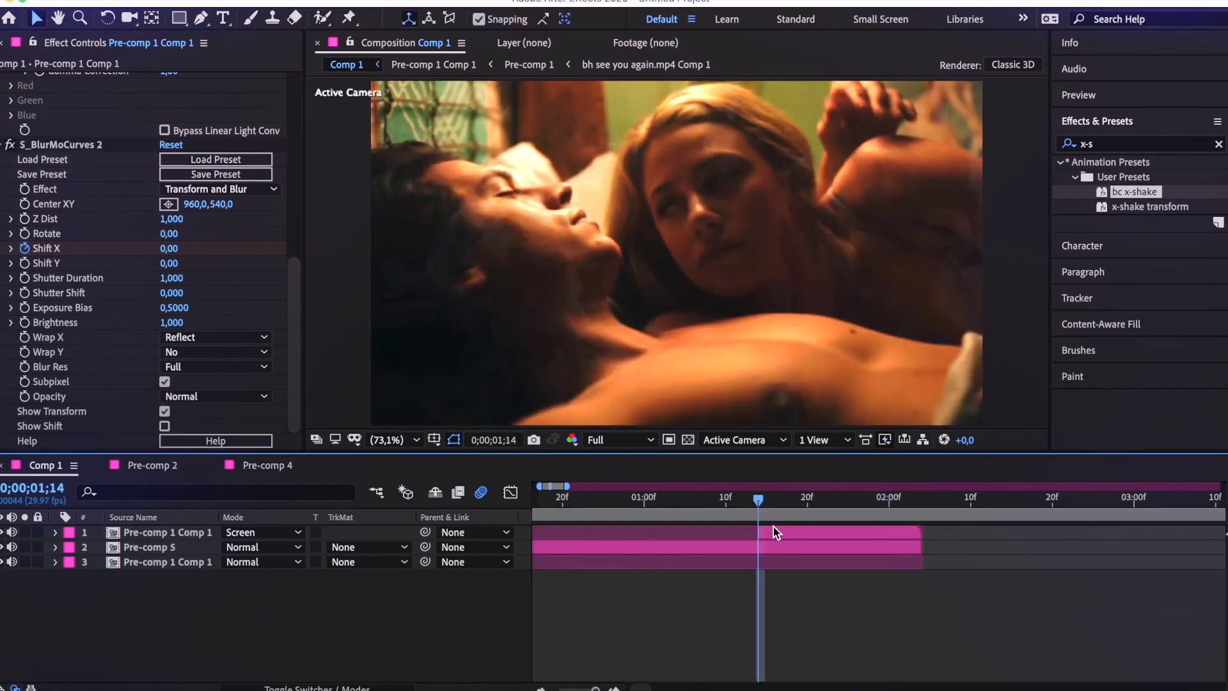
click(773, 527)
key(space)
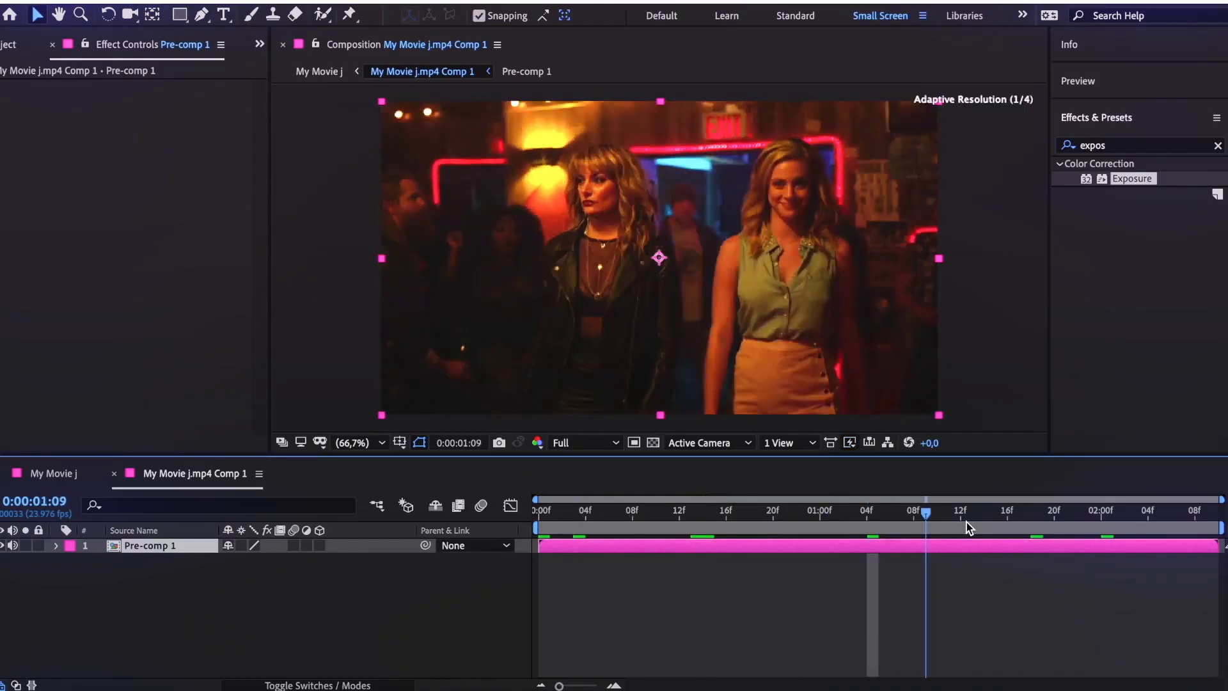
Split the Pre-comp 1 layer in My Movie j.mp4 Comp 1 at frames 0:00:00:15, 0:00:00:22 and 0:00:01:16.
drag(966, 522, 714, 515)
key(super+shift+d)
drag(715, 516, 1008, 512)
key(super+shift+d)
key(super+shift+d)
Pre-compose each of the four split Pre-comp 1 segments into its own composition.
click(821, 515)
click(820, 559)
key(super+shift+c)
click(754, 574)
key(super+shift+c)
click(740, 394)
click(656, 587)
key(super+shift+c)
click(740, 395)
click(1049, 545)
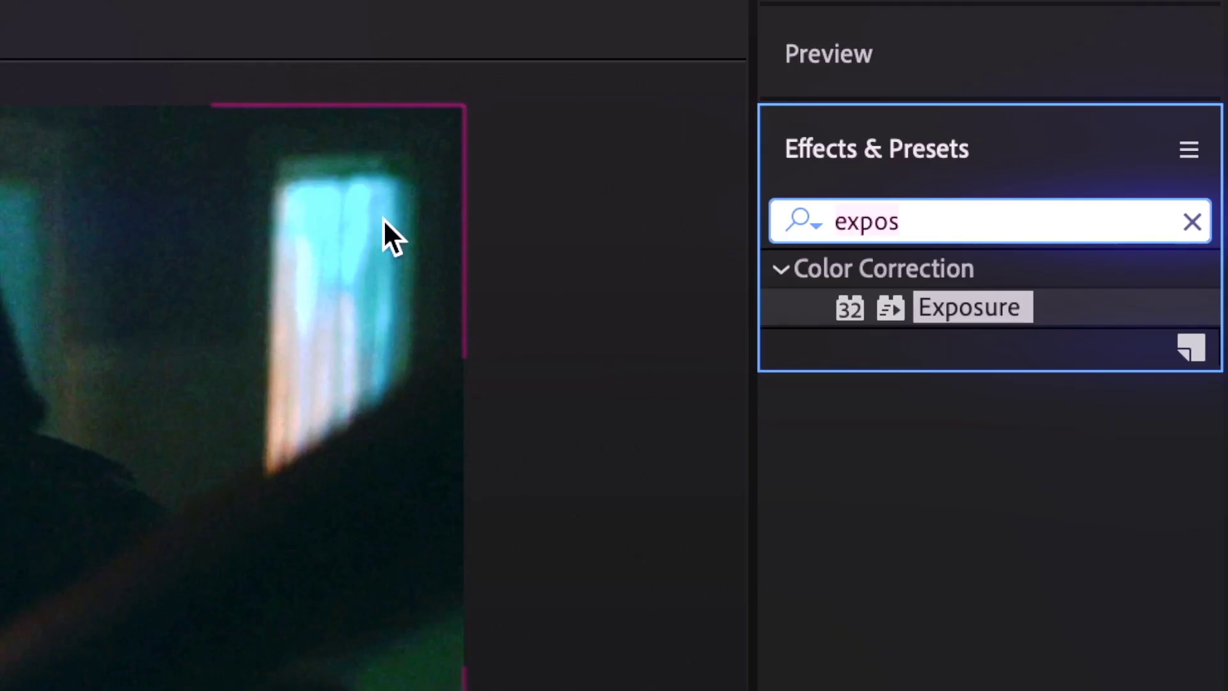
Apply S_BlurMoCurves to the first segment, Pre-comp 1 Comp 3, and keyframe Z Dist at 0,220 on frame 0 and 1,000 on frame 13.
text(blurmo)
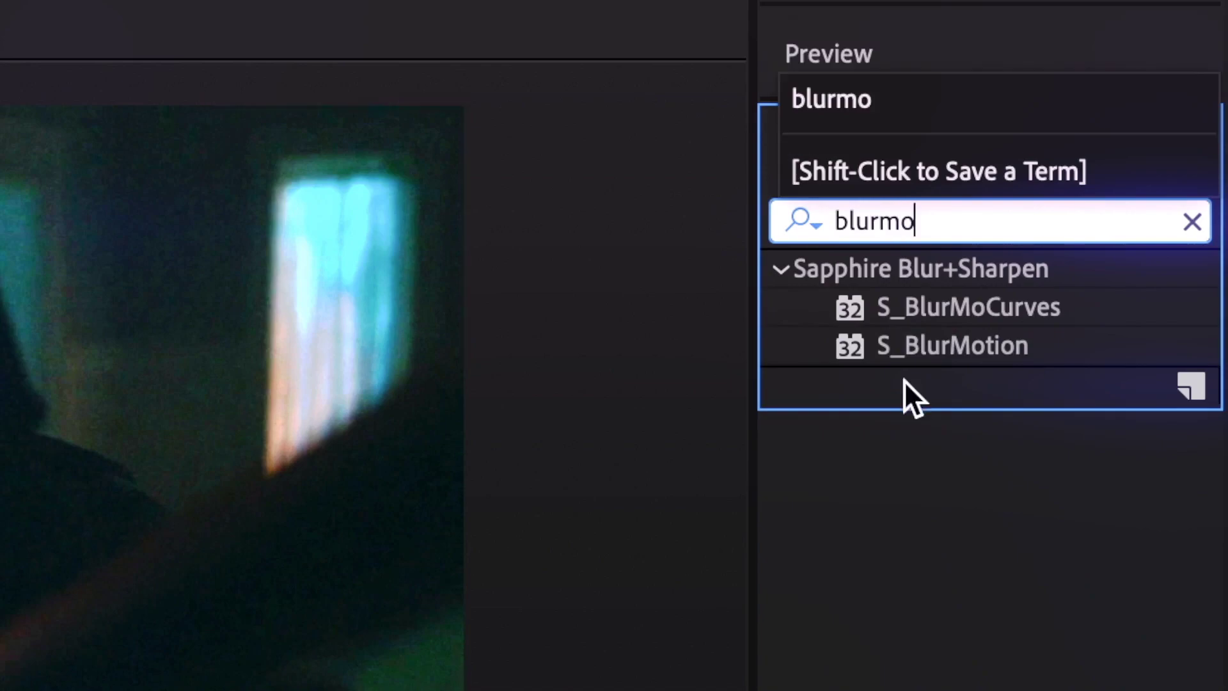
double_click(967, 307)
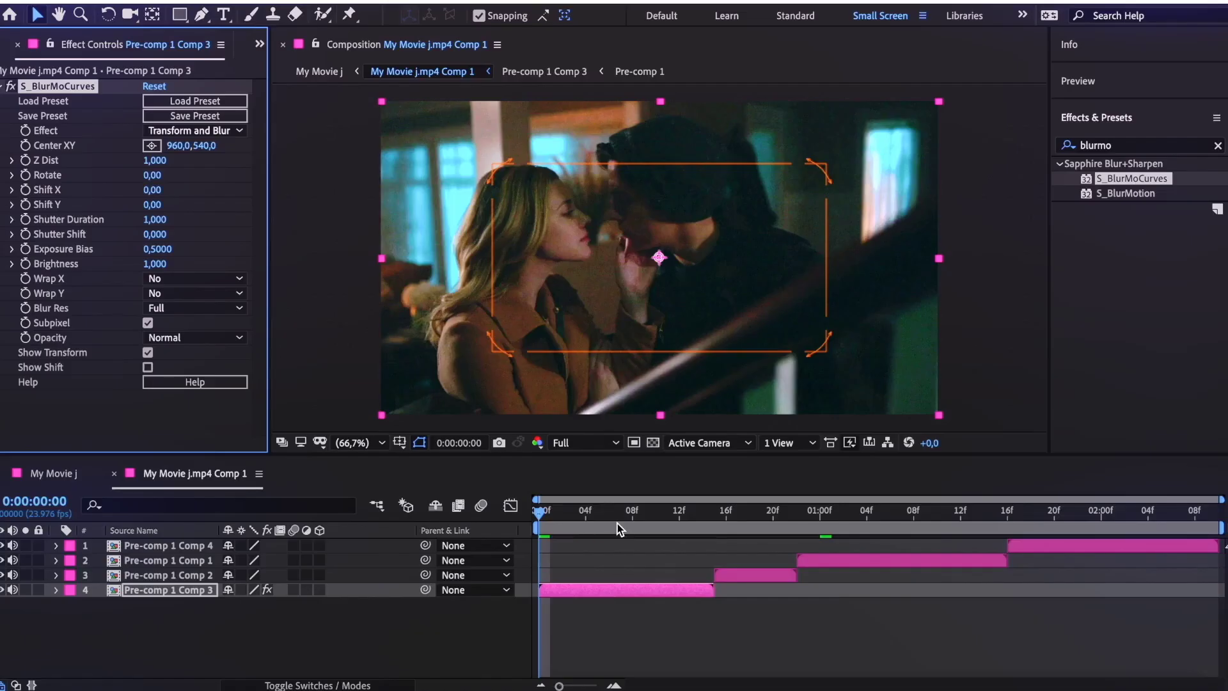
drag(618, 521, 679, 524)
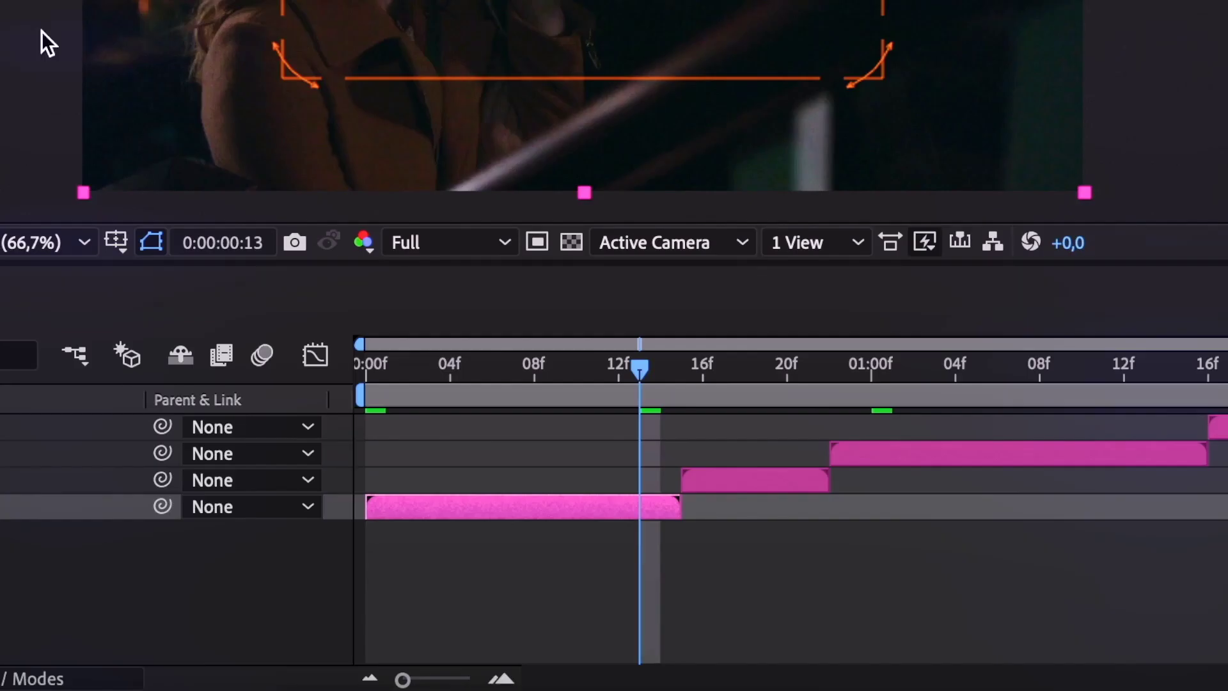
key(Home)
drag(322, 207, 221, 220)
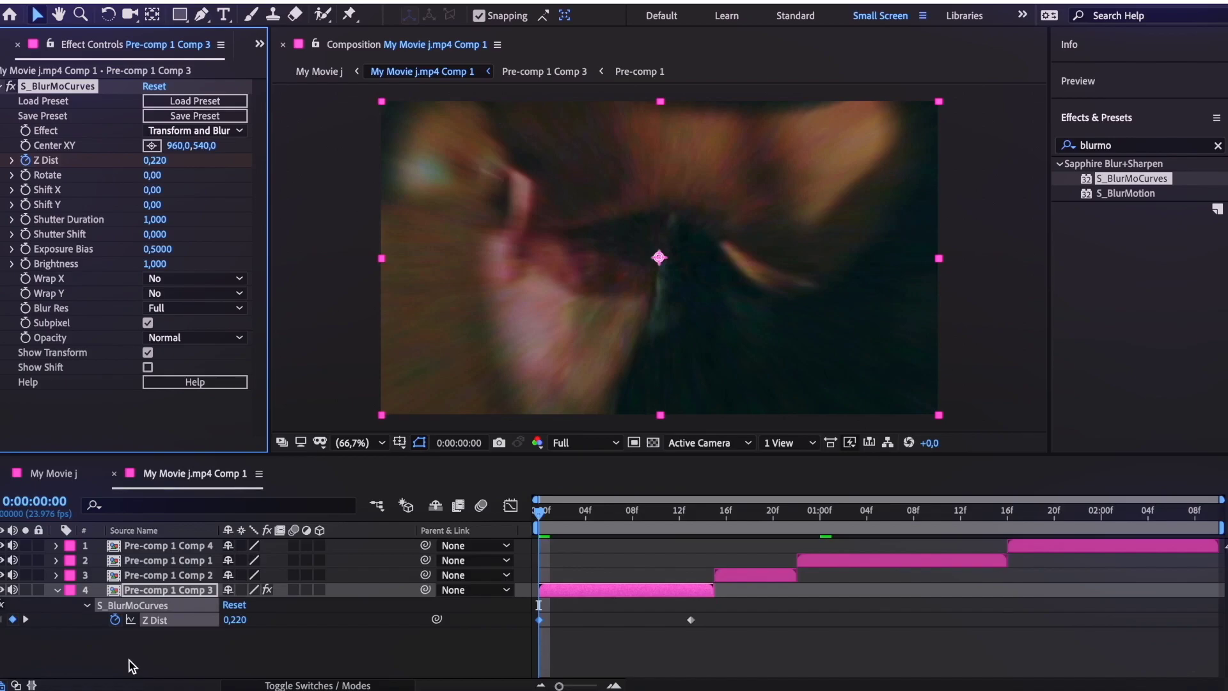
Apply Easy Ease to both Z Dist keyframes of Pre-comp 1 Comp 3.
click(159, 619)
click(256, 3)
mouse_move(537, 179)
click(748, 277)
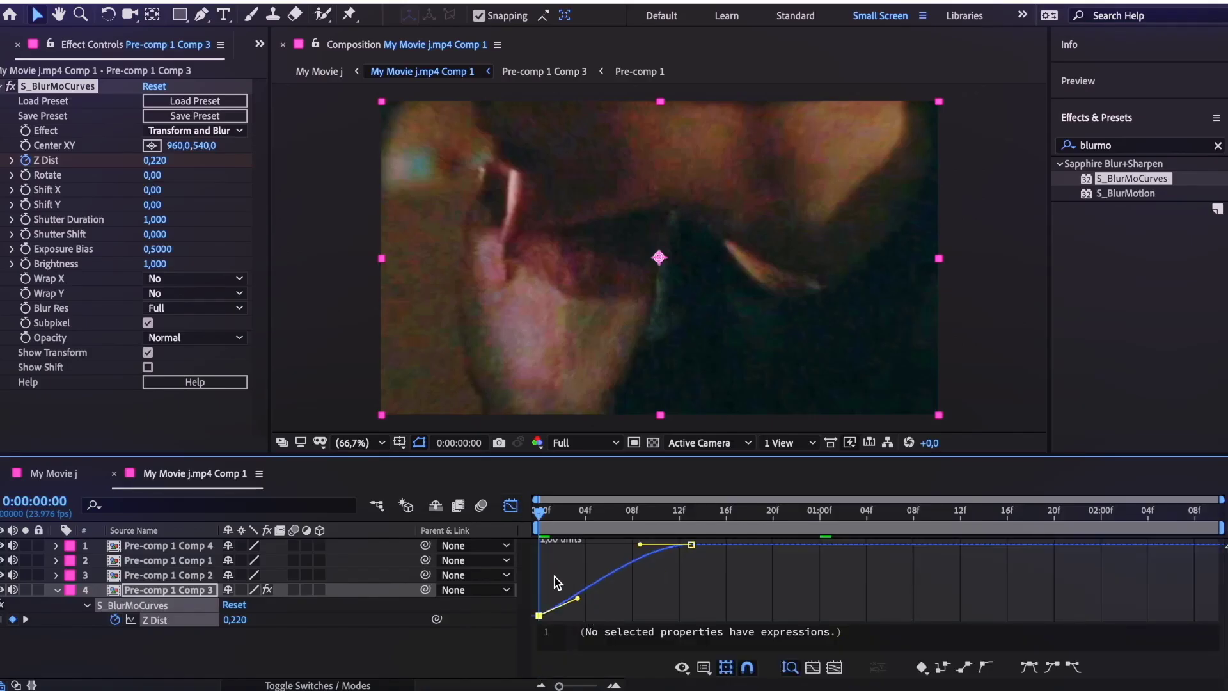
Shape the Pre-comp 1 Comp 3 Z Dist curve to rise steeply from frame 0 and level off, and preview the zoom.
drag(588, 615, 541, 555)
drag(639, 545, 623, 544)
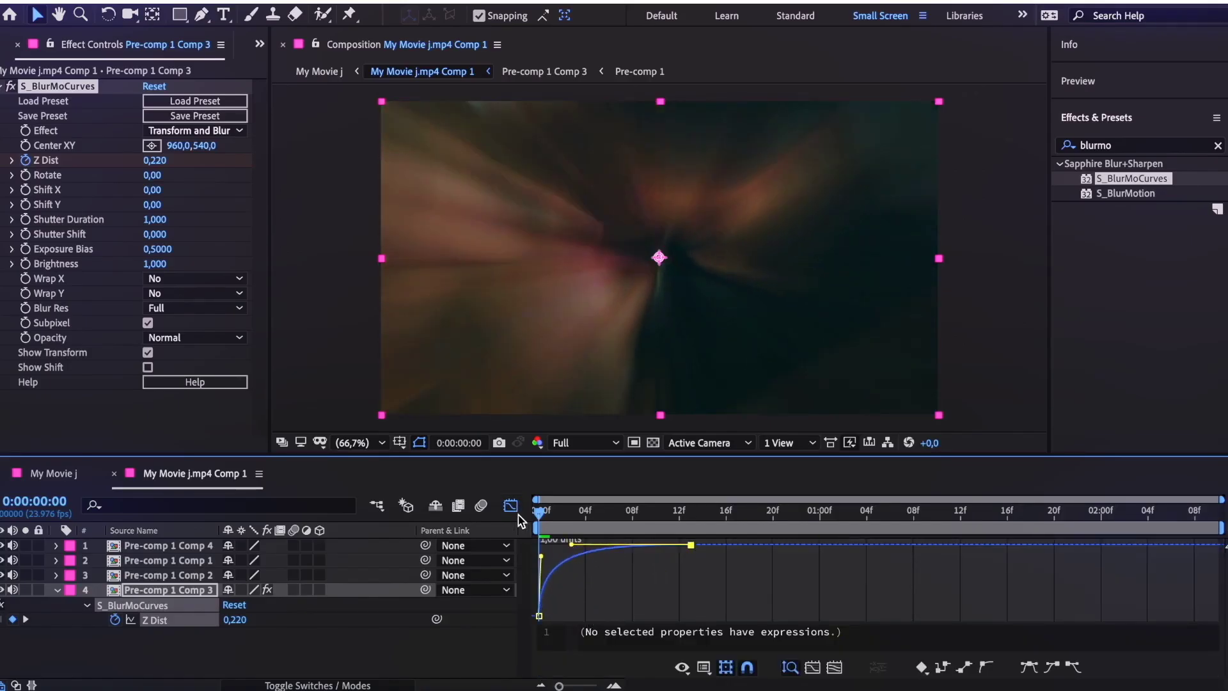
click(510, 505)
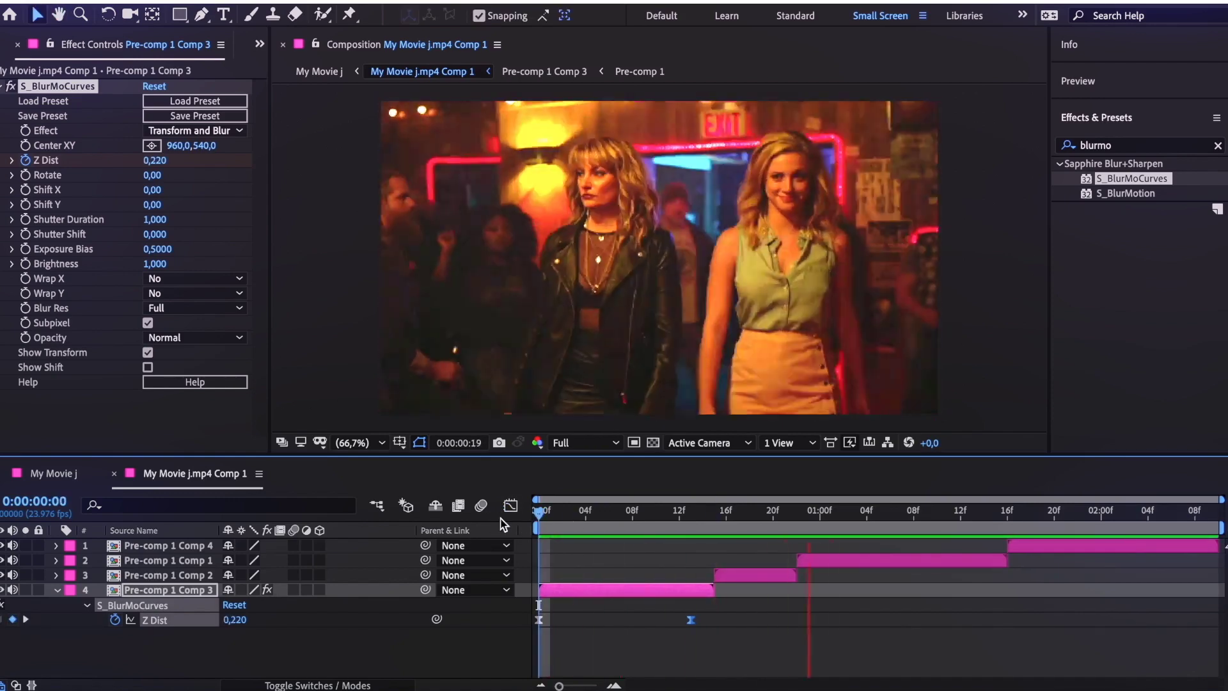
click(510, 505)
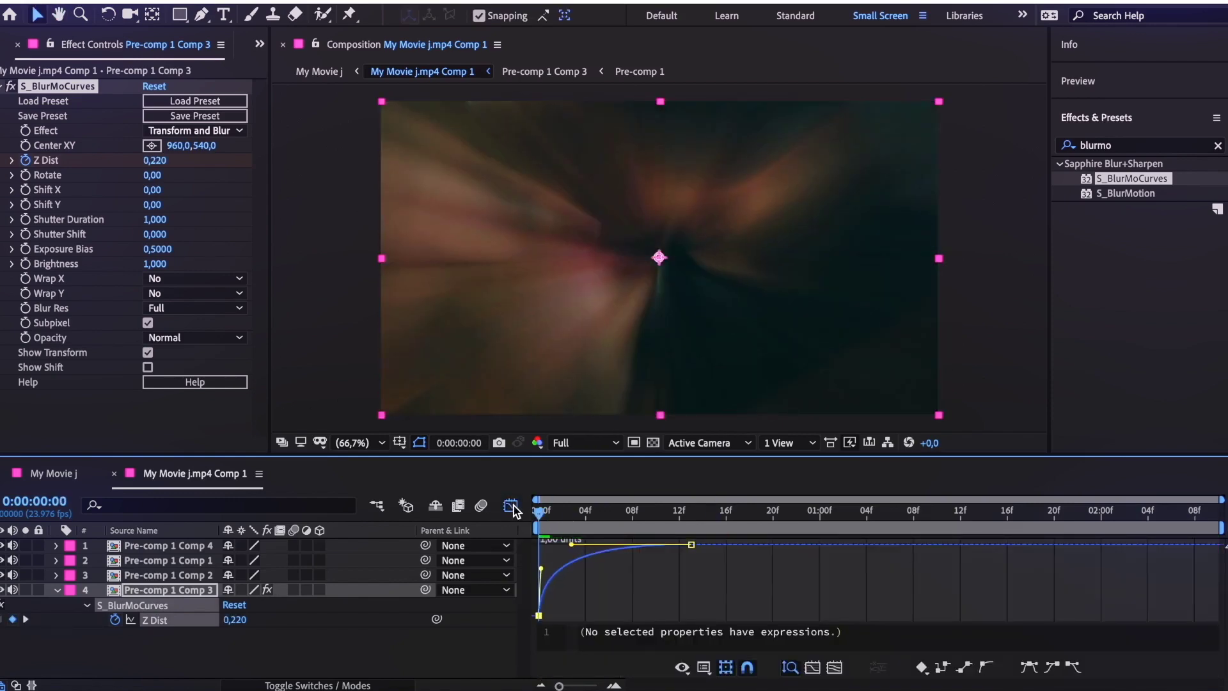
click(512, 505)
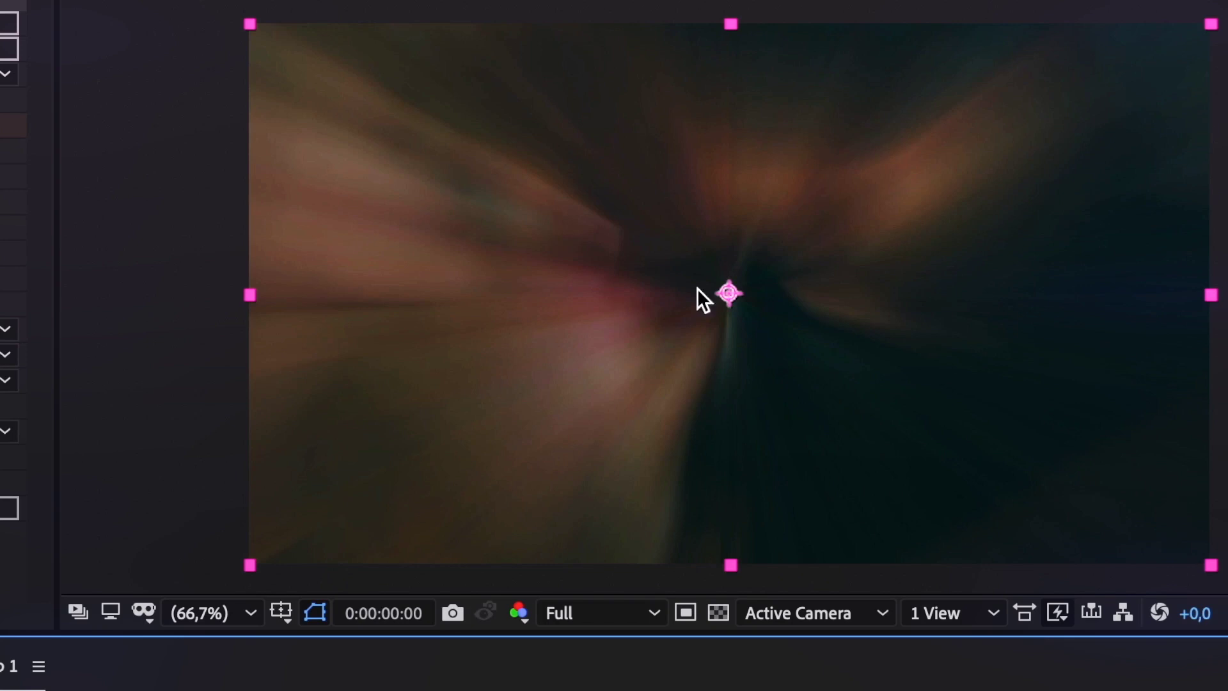
Move the S_BlurMoCurves center on Pre-comp 1 Comp 3 to 306, 666 and preview the zoom.
click(726, 290)
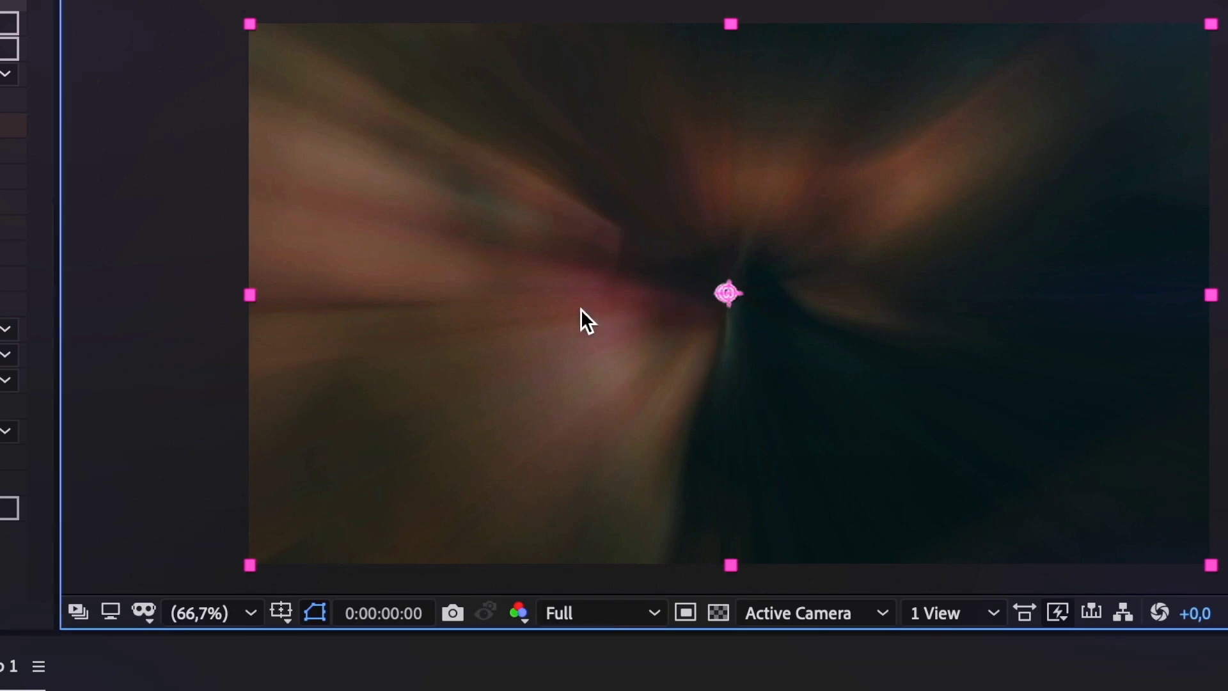
drag(444, 305, 427, 297)
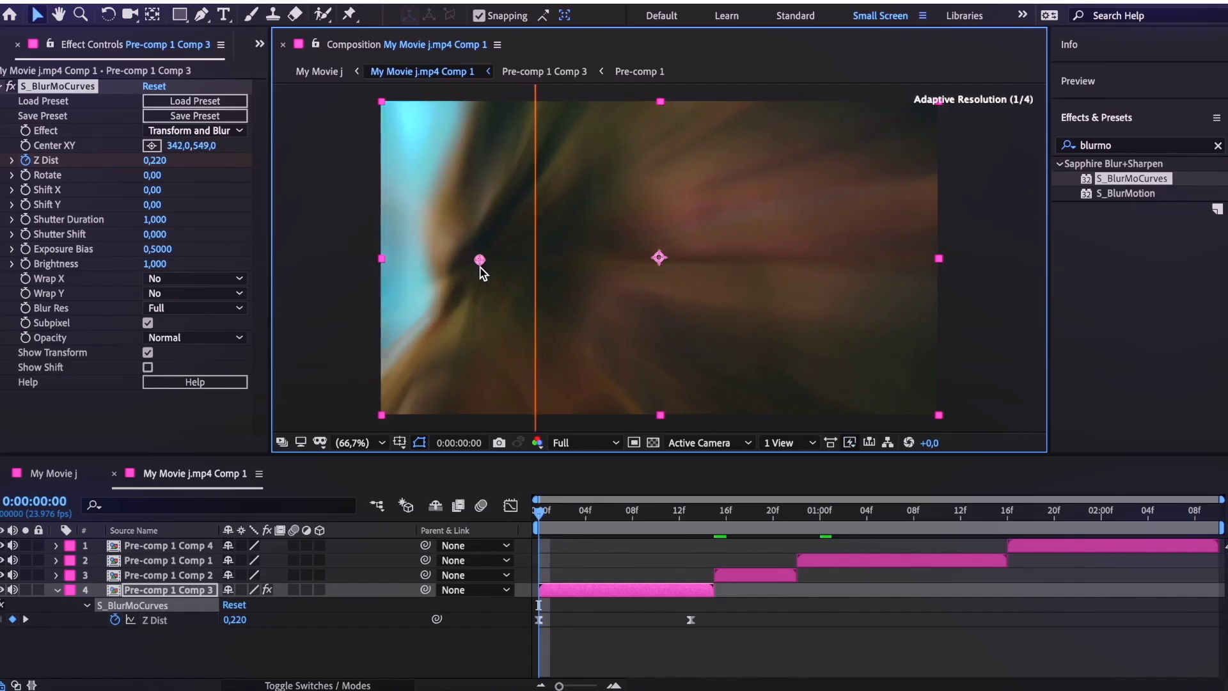
click(569, 590)
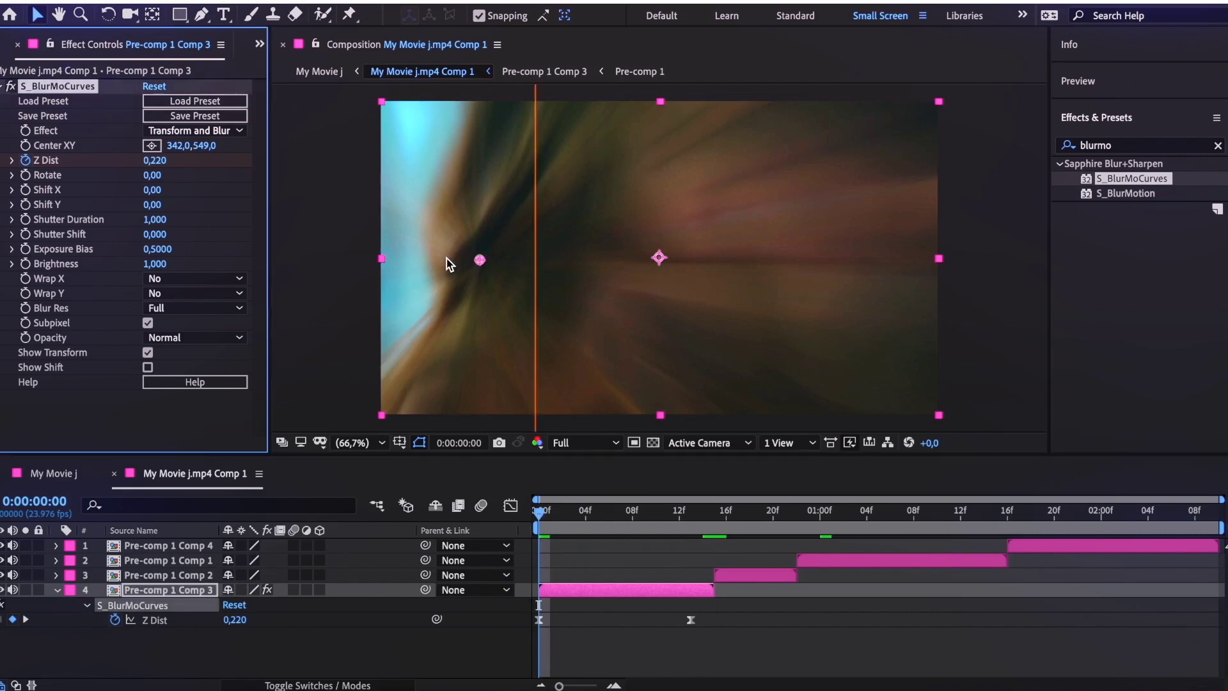
click(555, 628)
key(space)
key(space)
key(space)
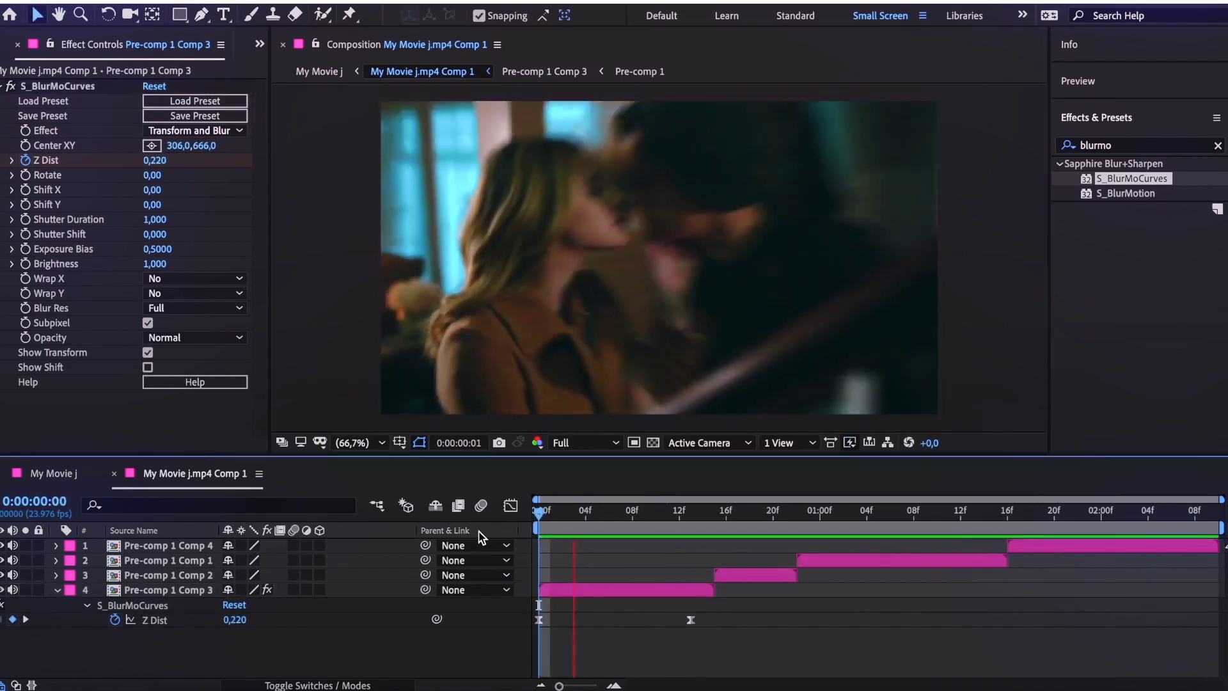
key(space)
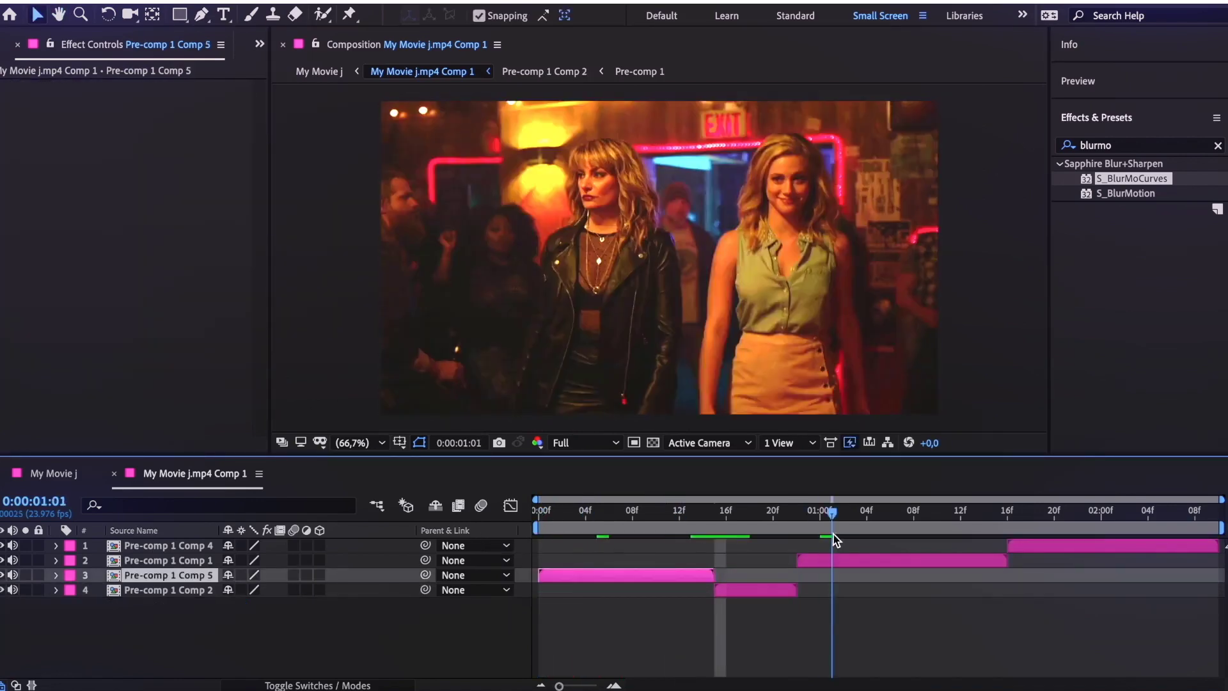
Pre-compose segments Pre-comp 1 Comp 2 and Pre-comp 1 Comp 1 together and open the resulting composition.
drag(834, 535, 973, 511)
click(783, 589)
key(ctrl+shift+c)
click(740, 393)
double_click(844, 558)
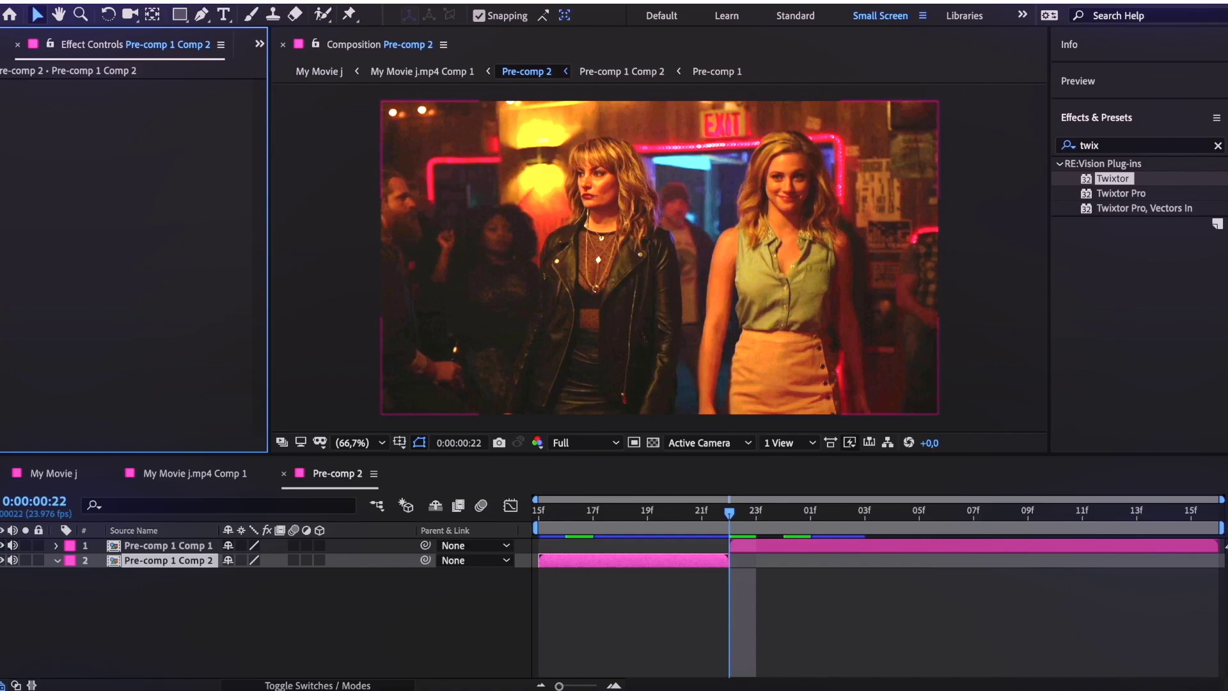
Time-stretch the Pre-comp 1 Comp 2 layer with a stretch factor of 300.
click(286, 2)
mouse_move(334, 213)
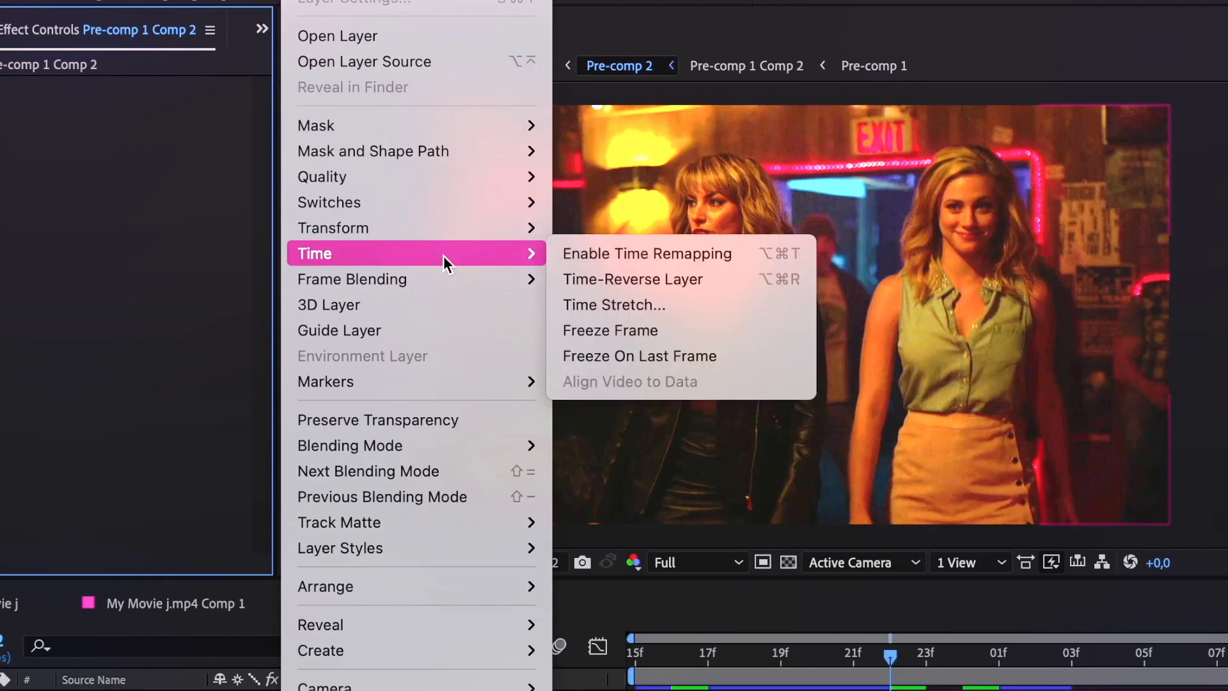
click(674, 305)
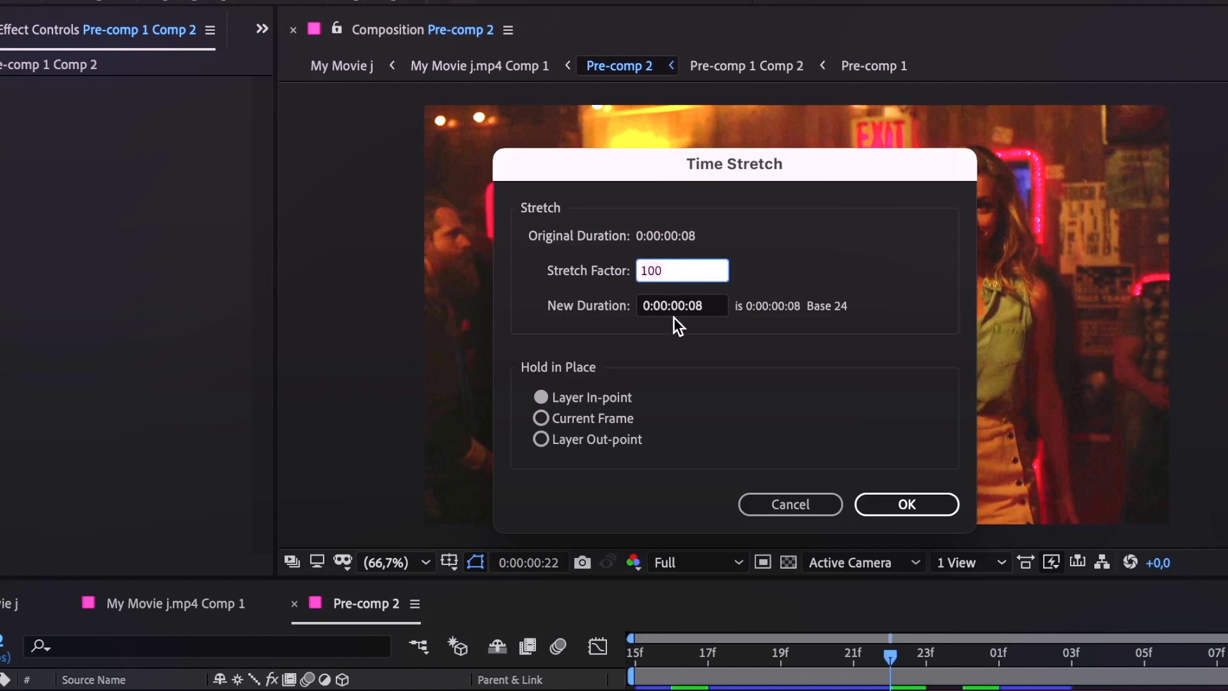
text(300)
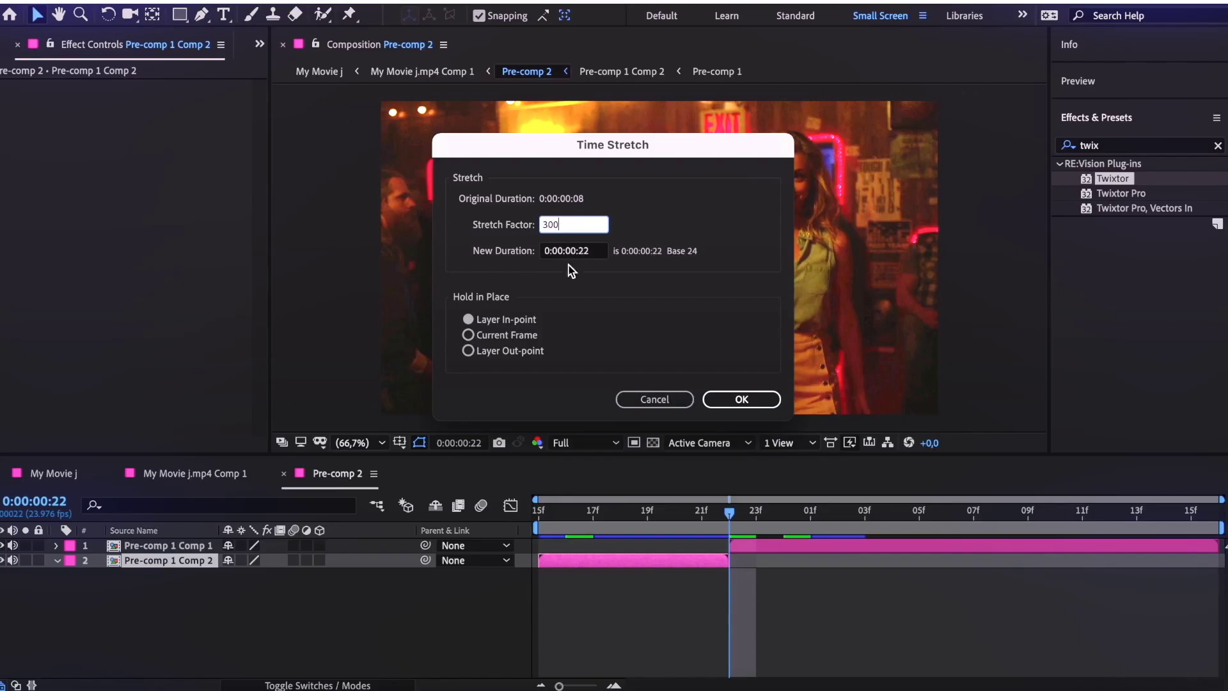
click(710, 399)
Set the time stretch factor of the Pre-comp 1 Comp 2 layer to 400.
click(289, 2)
mouse_move(323, 211)
click(531, 254)
text(400)
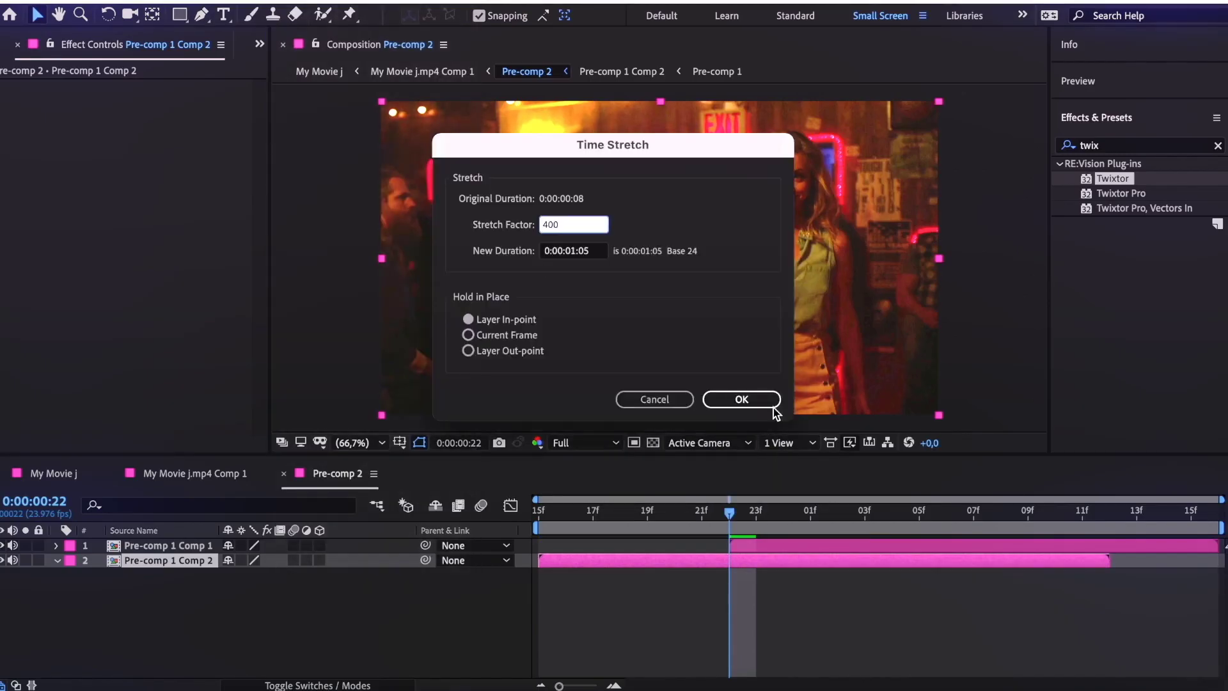
click(770, 404)
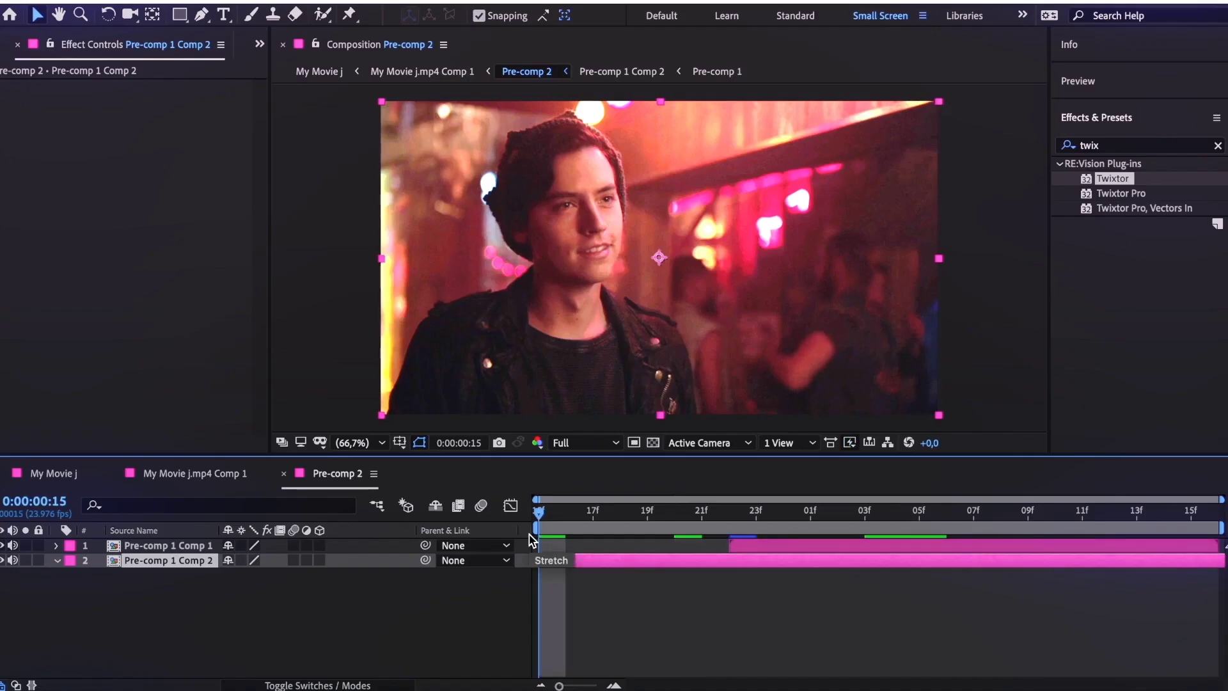
Pre-compose the stretched Pre-comp 1 Comp 2 layer with all attributes moved, and open the new composition.
key(ctrl+shift+c)
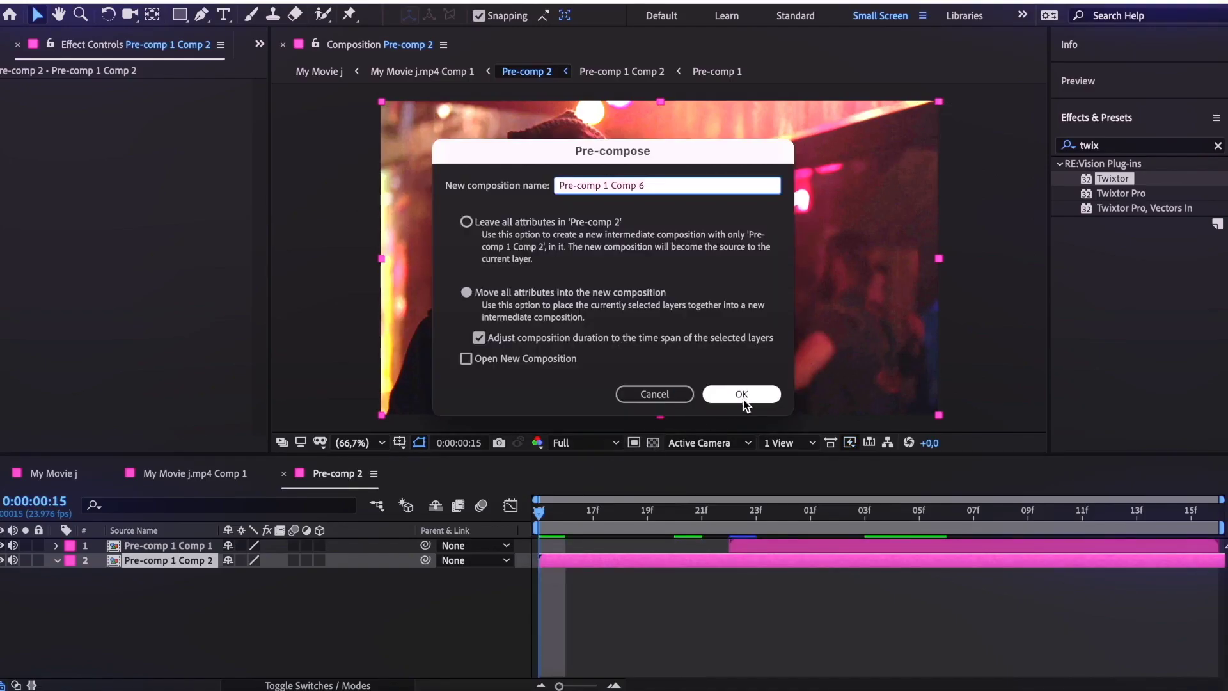
click(742, 394)
double_click(575, 560)
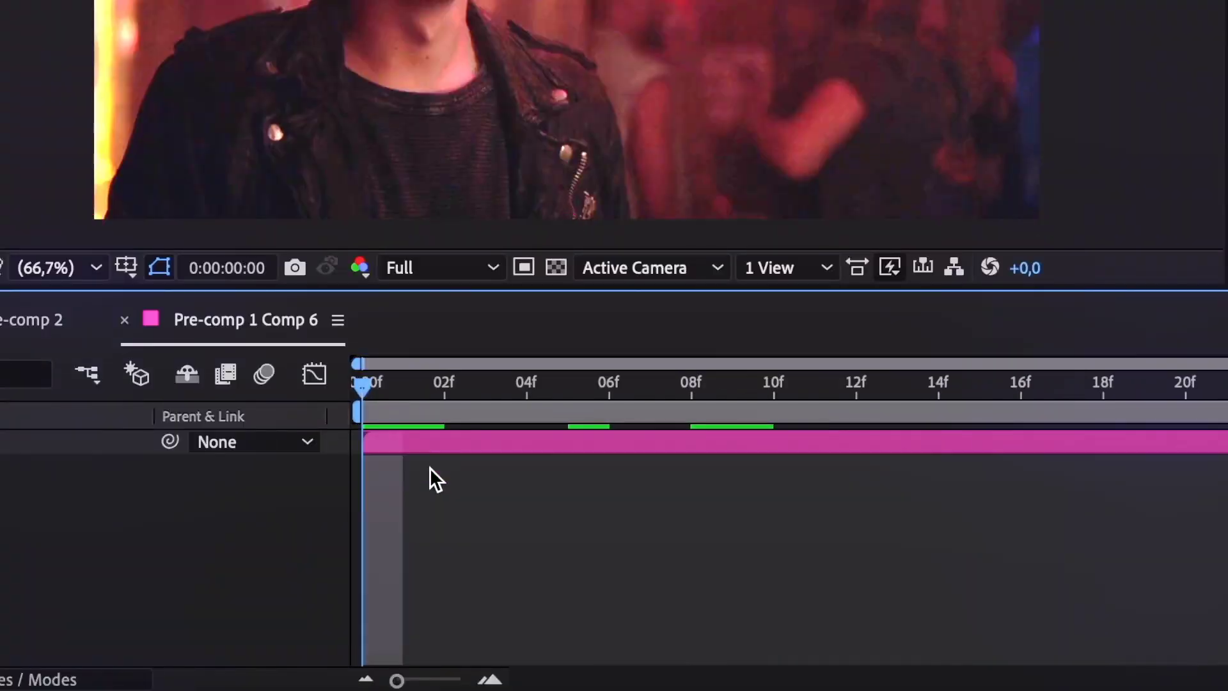
Place ink.mp4 above Pre-comp 1 Comp 2, scale it to 405%, and lower it until its upper edge meets the frame's.
scroll(763, 285, down, 1)
drag(583, 619, 566, 595)
drag(551, 516, 635, 512)
key(s)
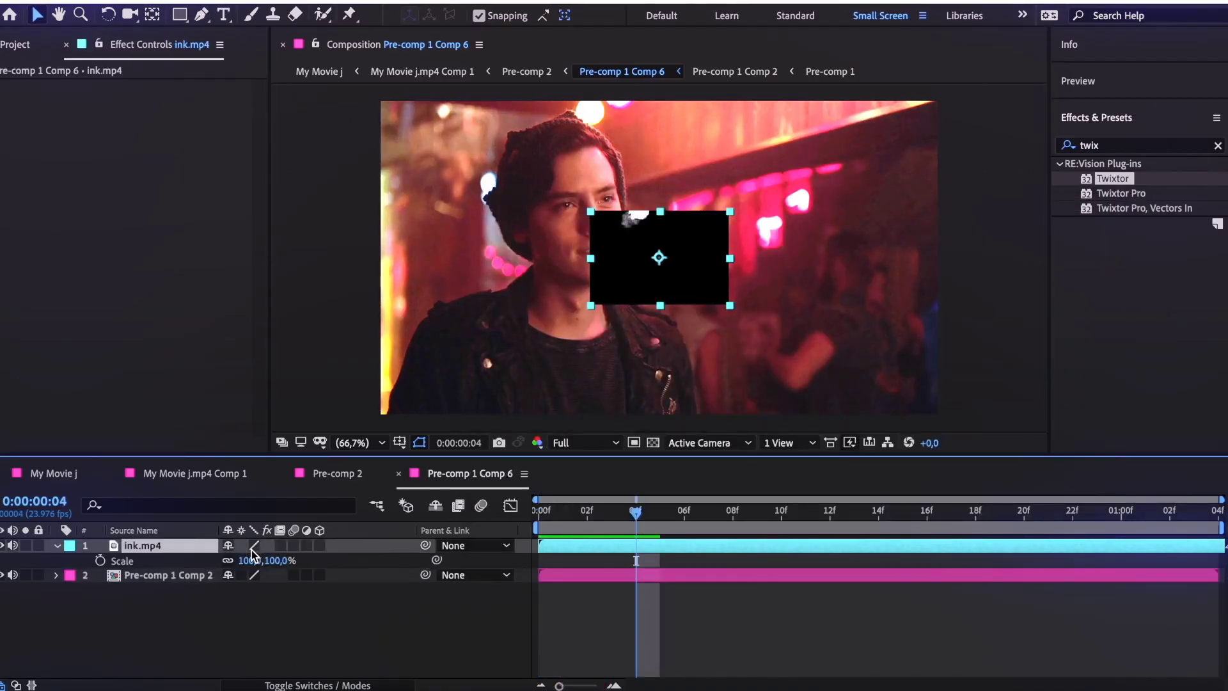
drag(252, 562, 495, 538)
drag(562, 163, 562, 197)
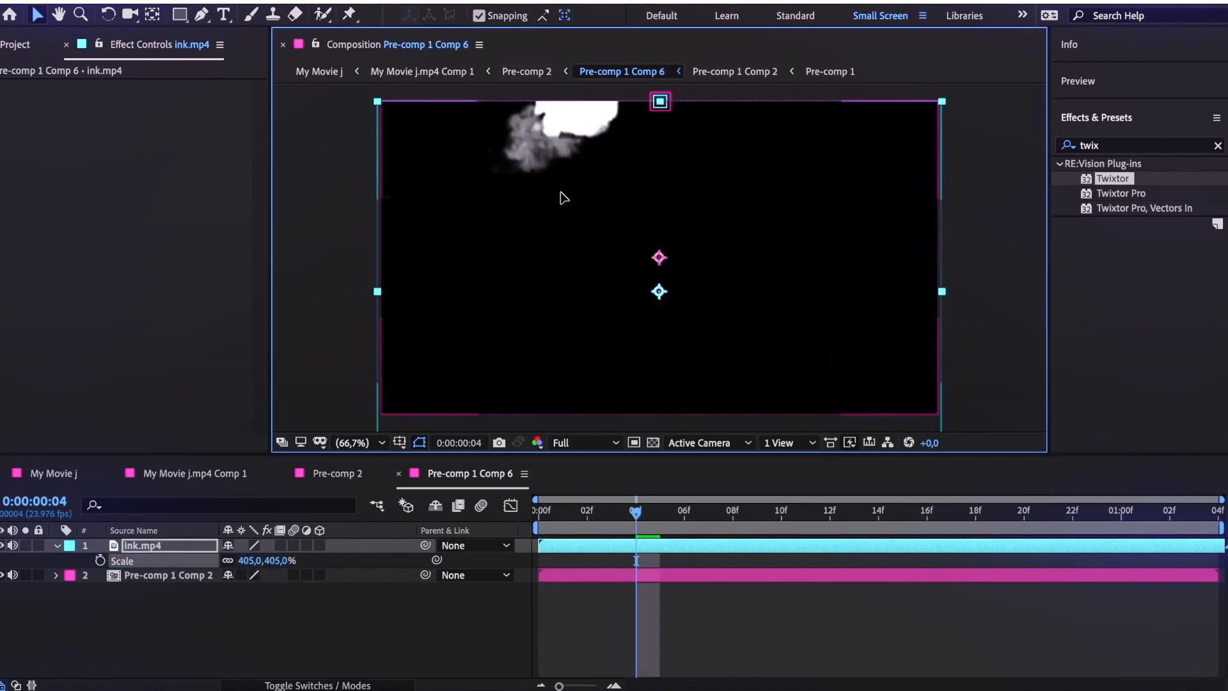
key(space)
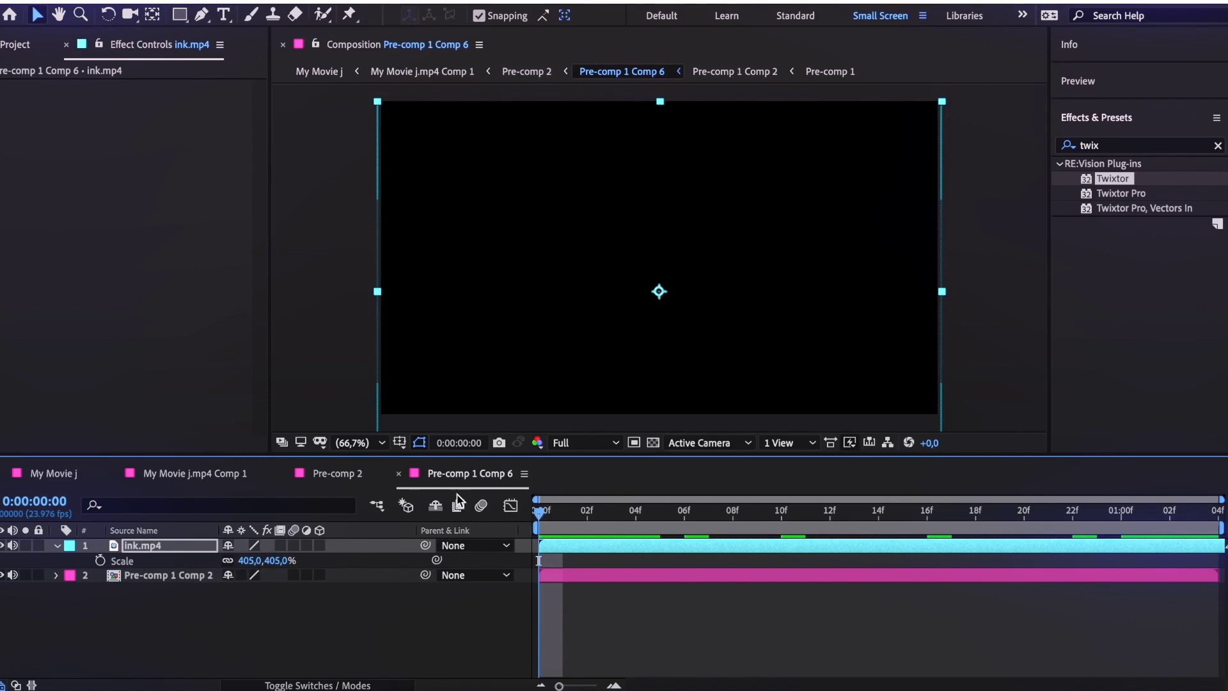
Adjust the speed of the ink.mp4 layer with Time Stretch, checking the ink spread near 0:00:01:03.
click(285, 2)
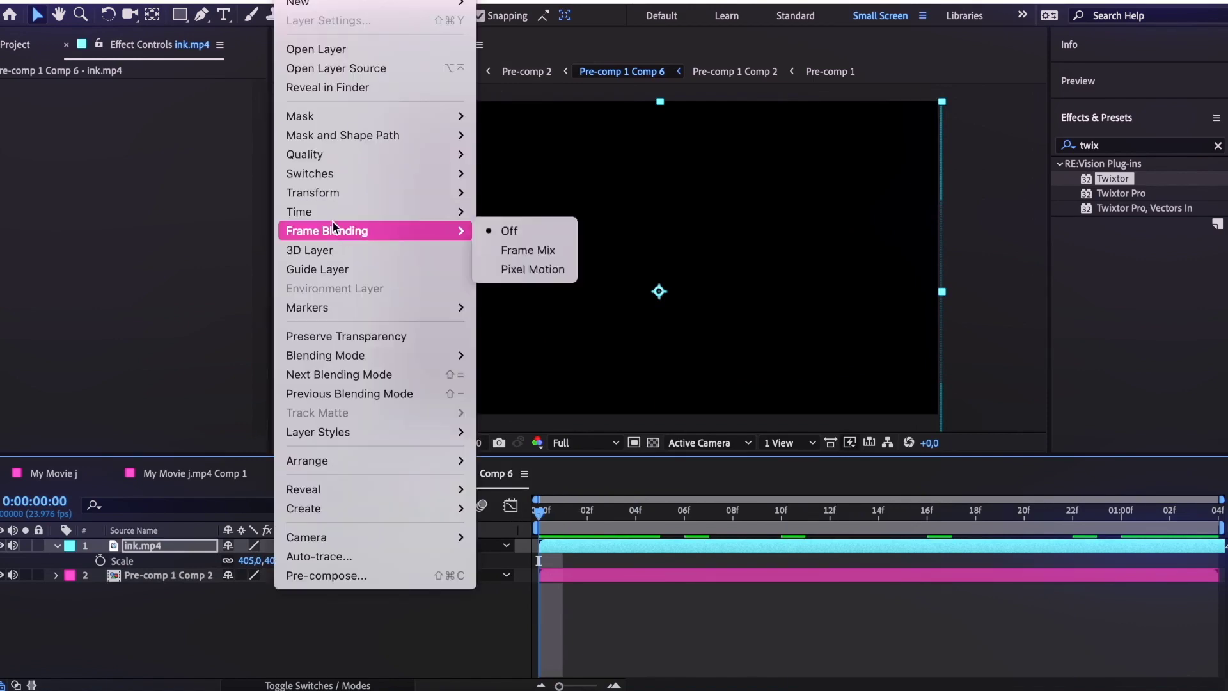
mouse_move(333, 213)
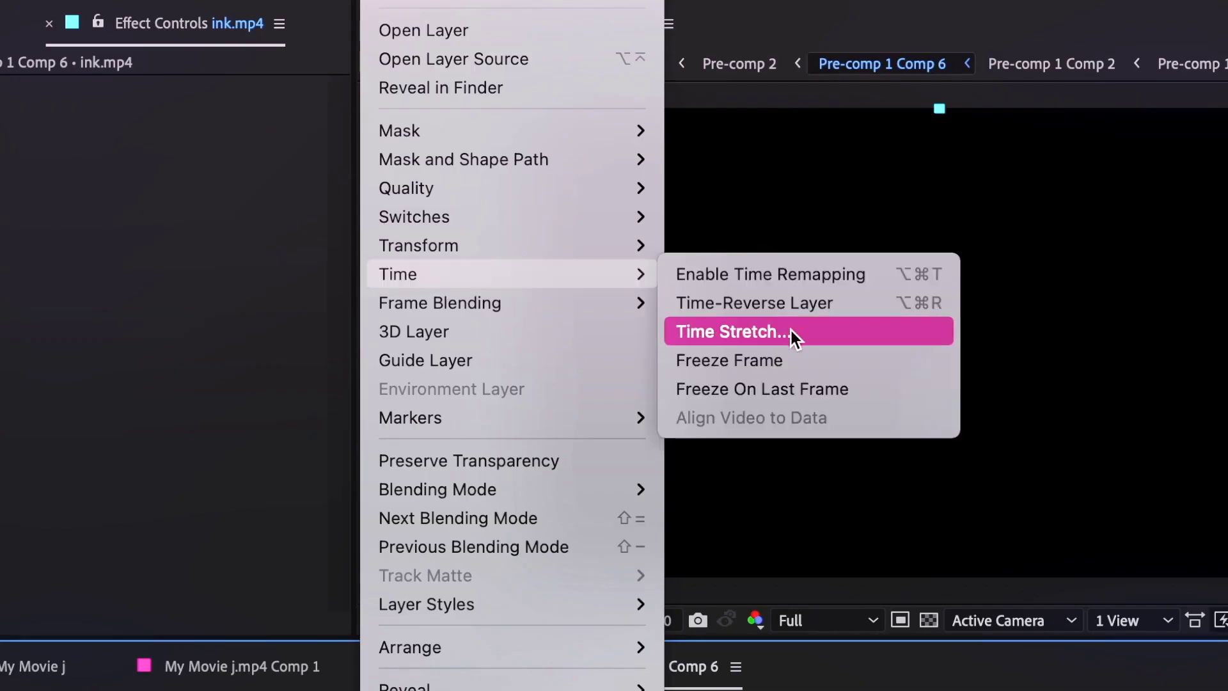
click(790, 330)
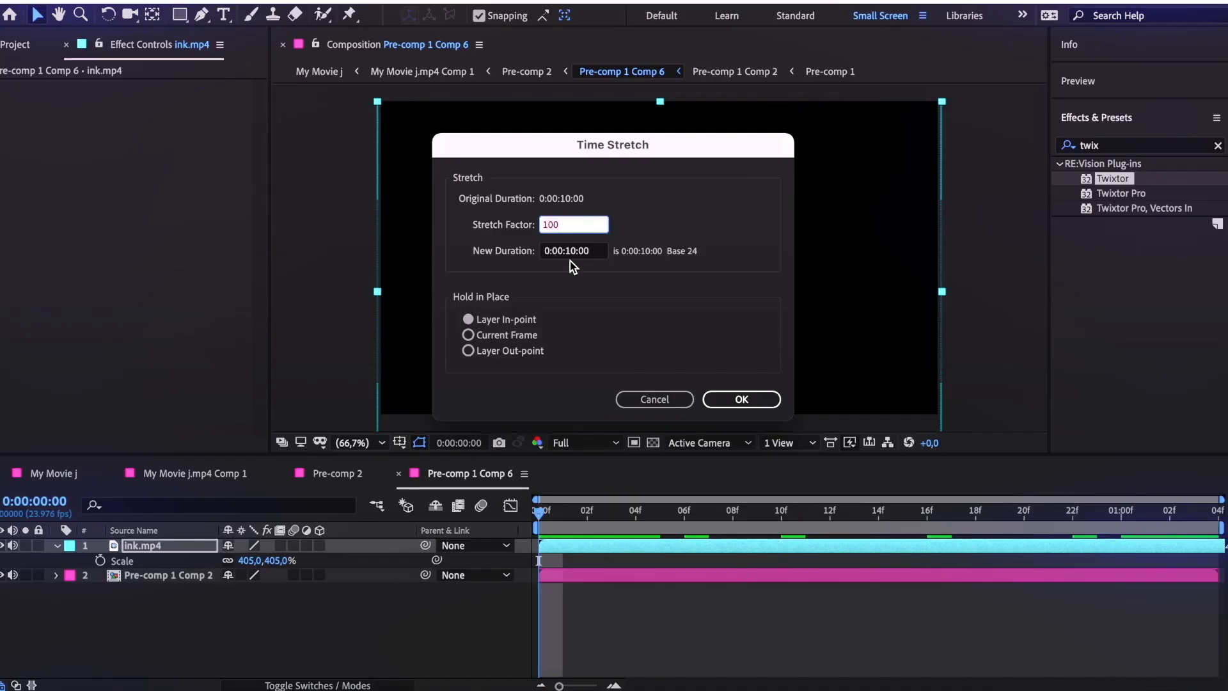
click(741, 399)
key(space)
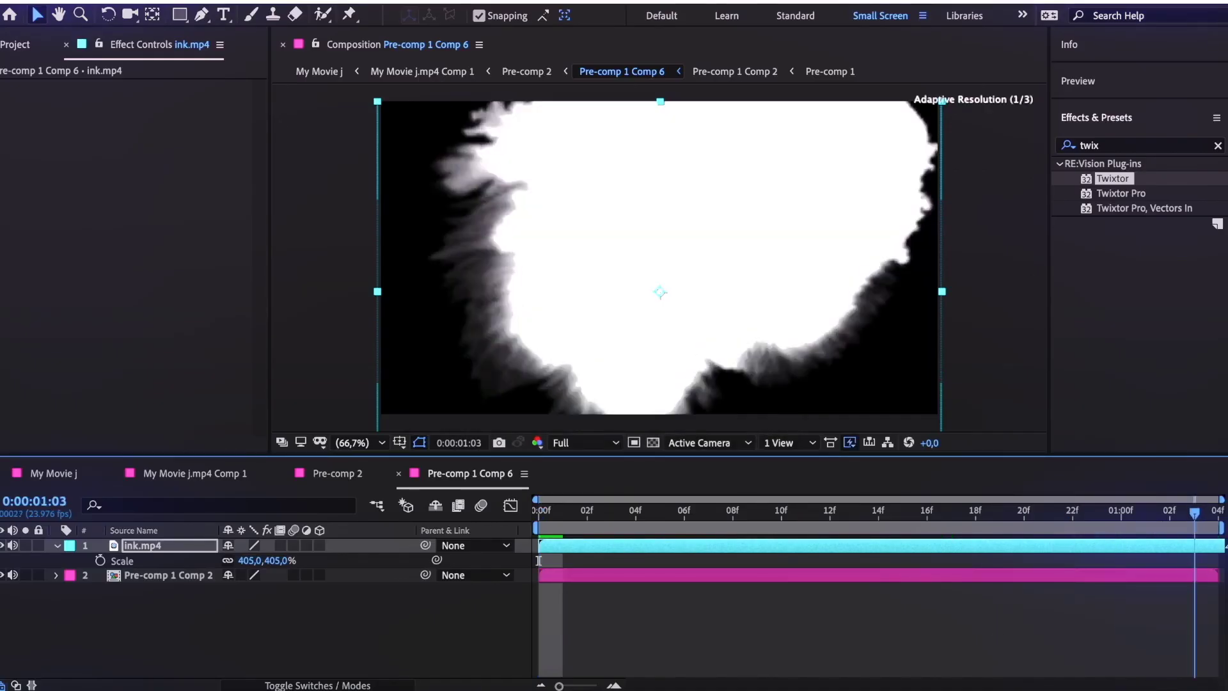
click(288, 2)
mouse_move(316, 211)
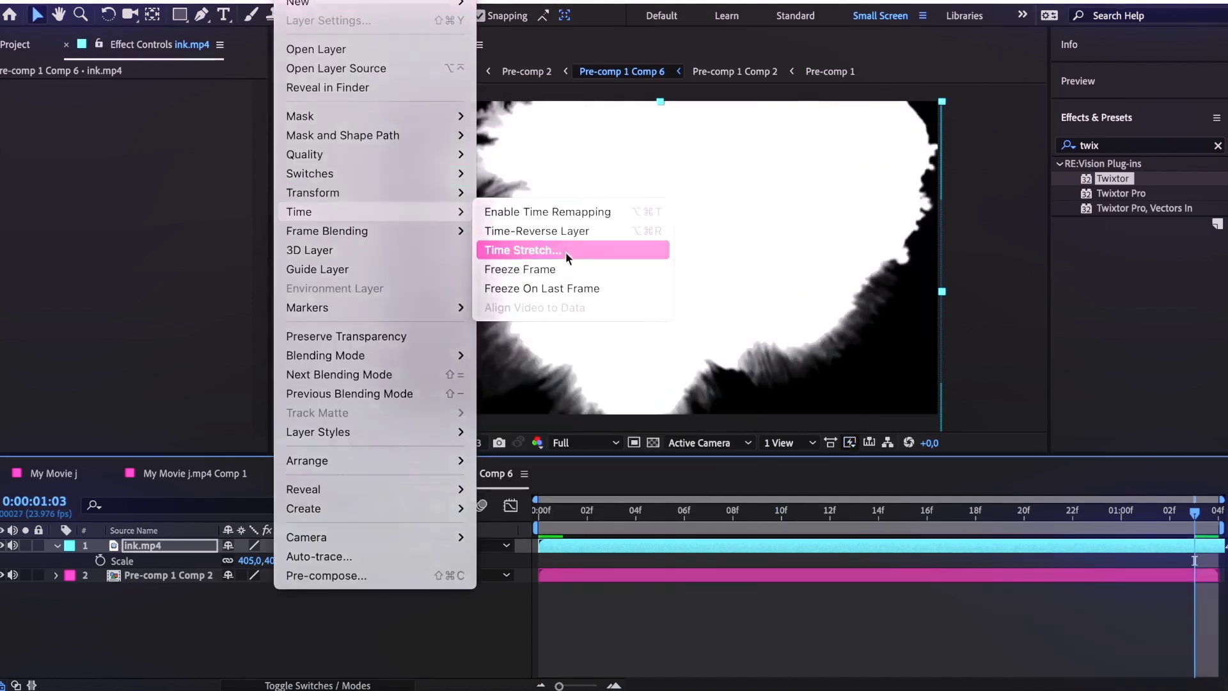
click(565, 252)
text(10)
click(742, 399)
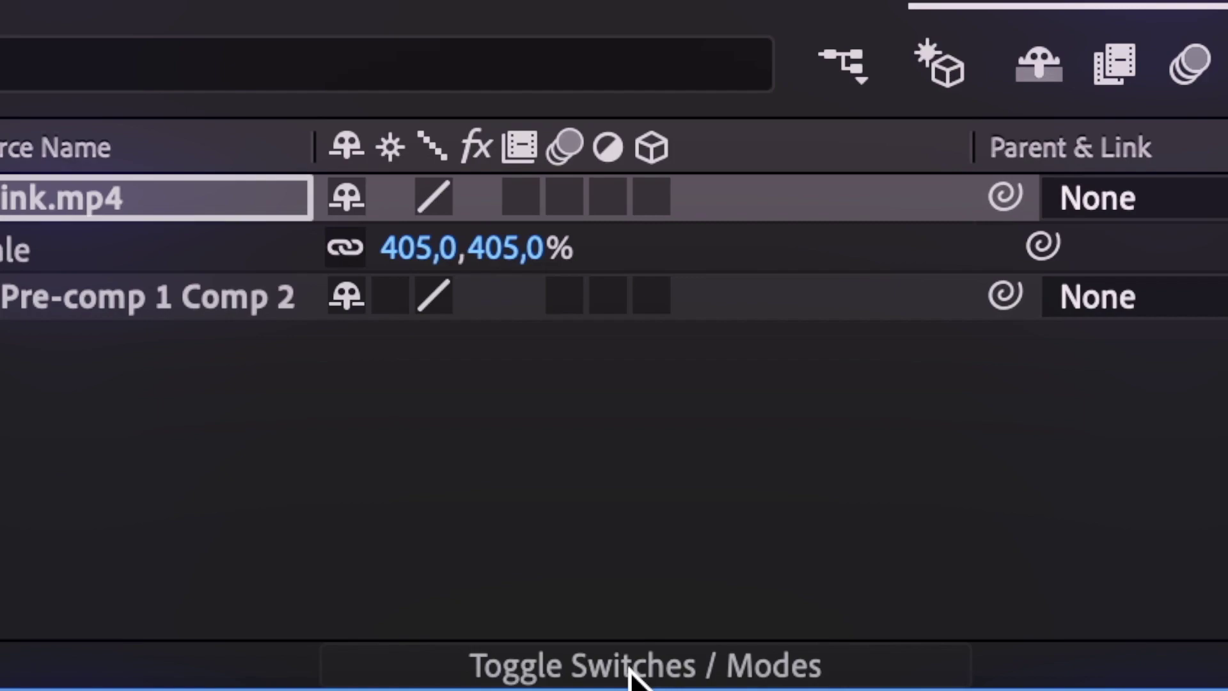
Set the Pre-comp 1 Comp 2 layer's track matte to Luma, using the ink.mp4 layer above it.
click(314, 685)
click(562, 578)
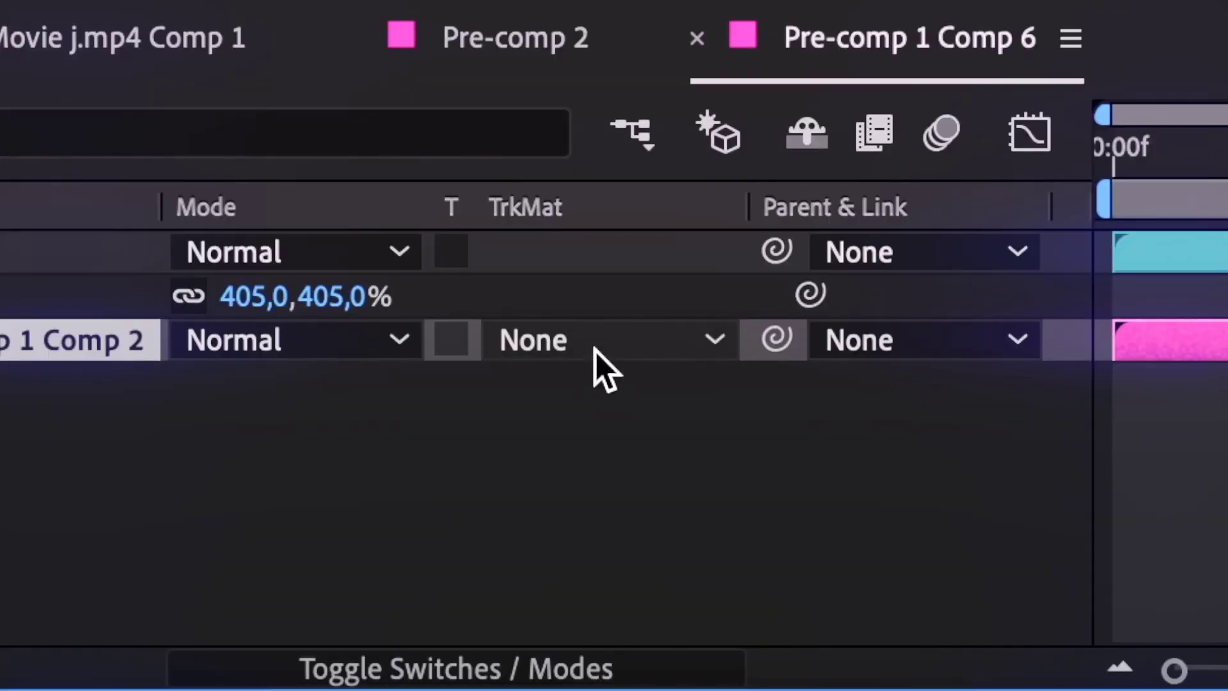
click(595, 345)
click(654, 594)
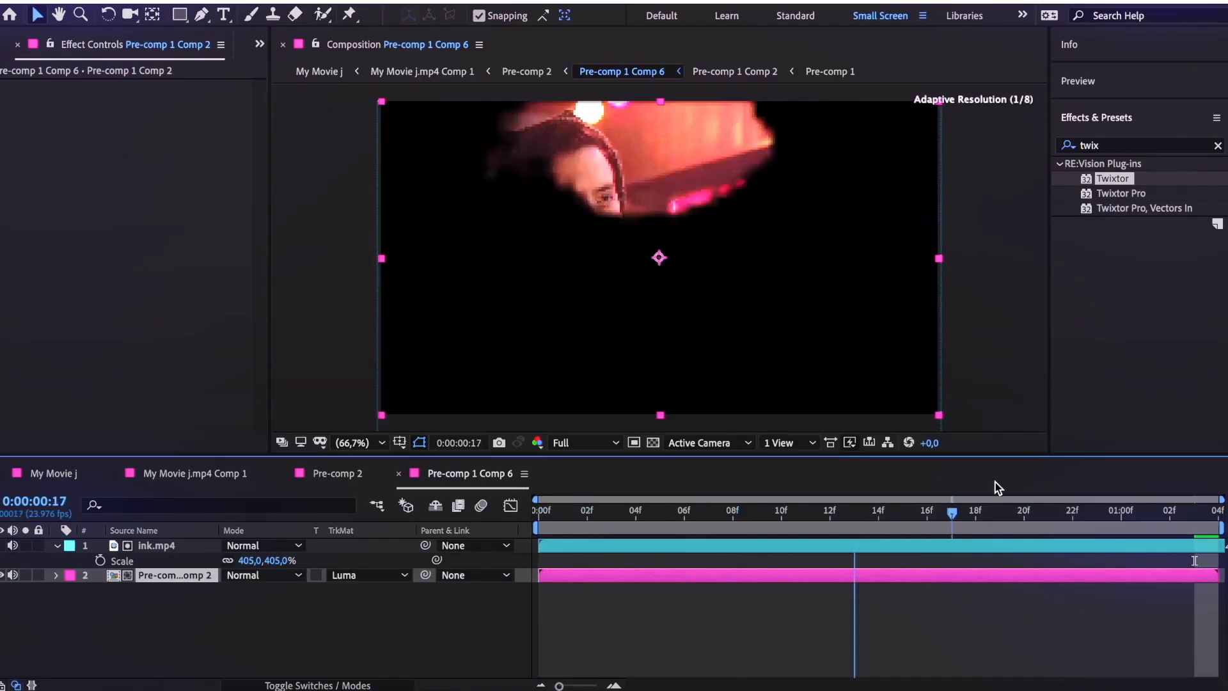
Return to Pre-comp 2, open Pre-comp 1 Comp 1, and place ink.mp4 above its footage layer.
click(337, 473)
drag(658, 510, 729, 528)
click(760, 545)
double_click(755, 546)
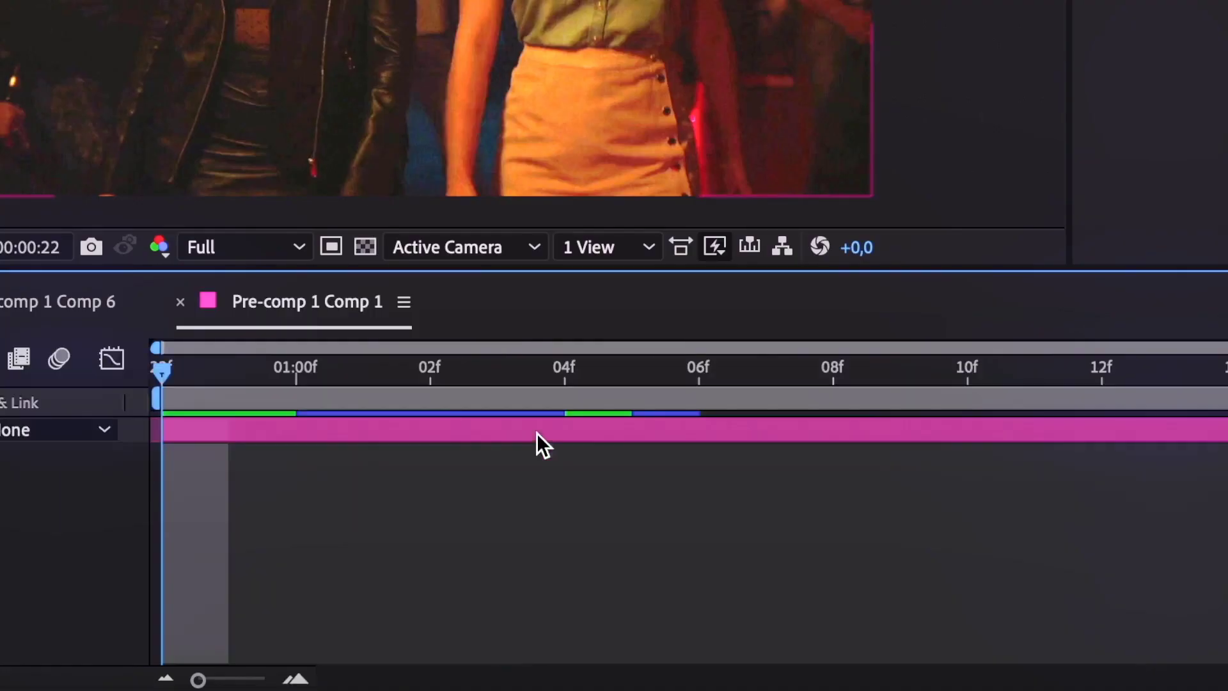
click(37, 688)
drag(751, 410, 555, 491)
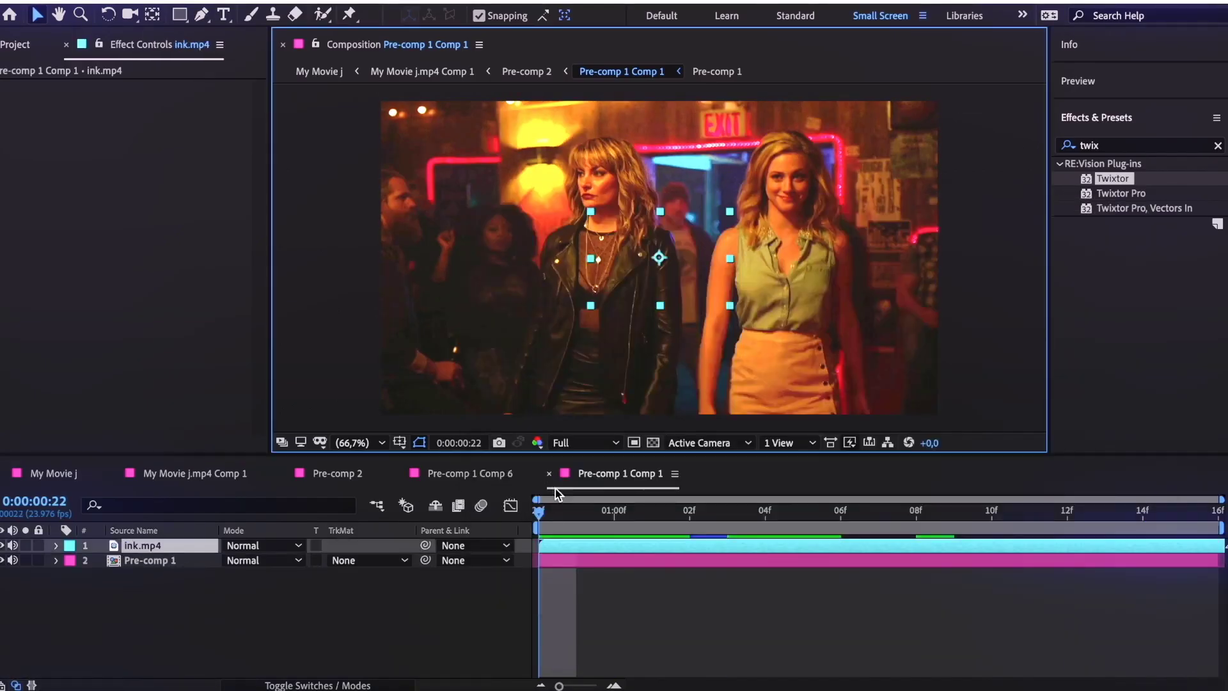
Scale the ink.mp4 layer to about 400% and set its rotation to -180°.
key(s)
drag(259, 560, 454, 560)
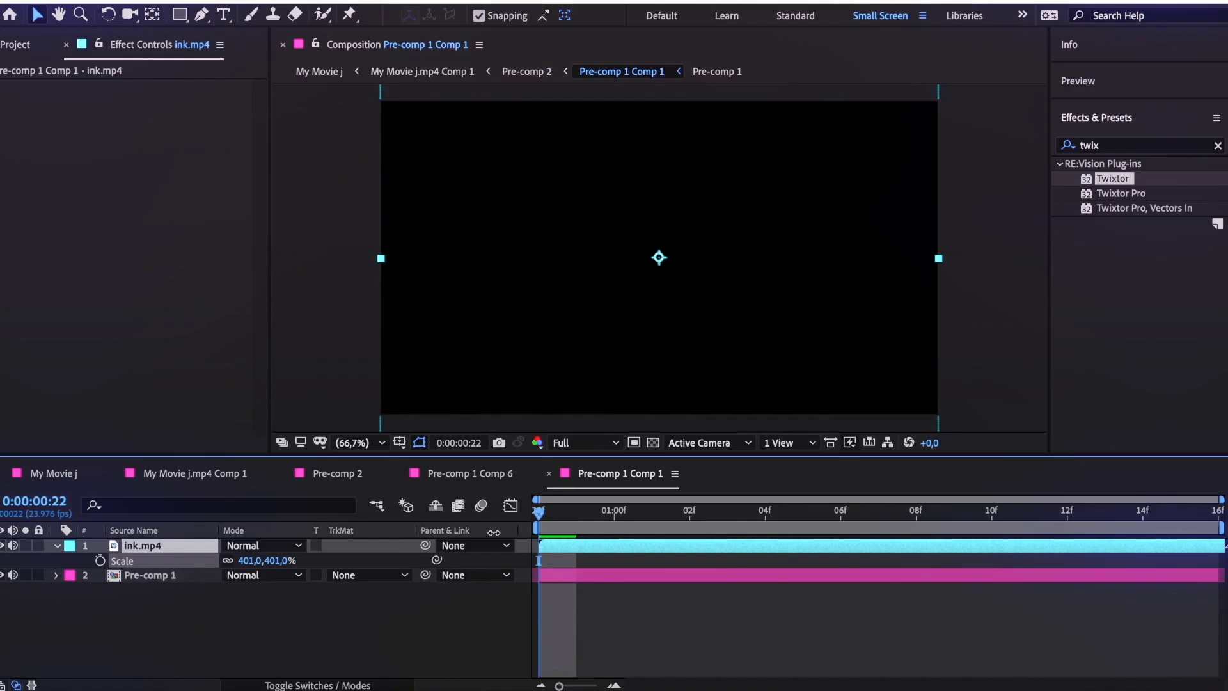
key(r)
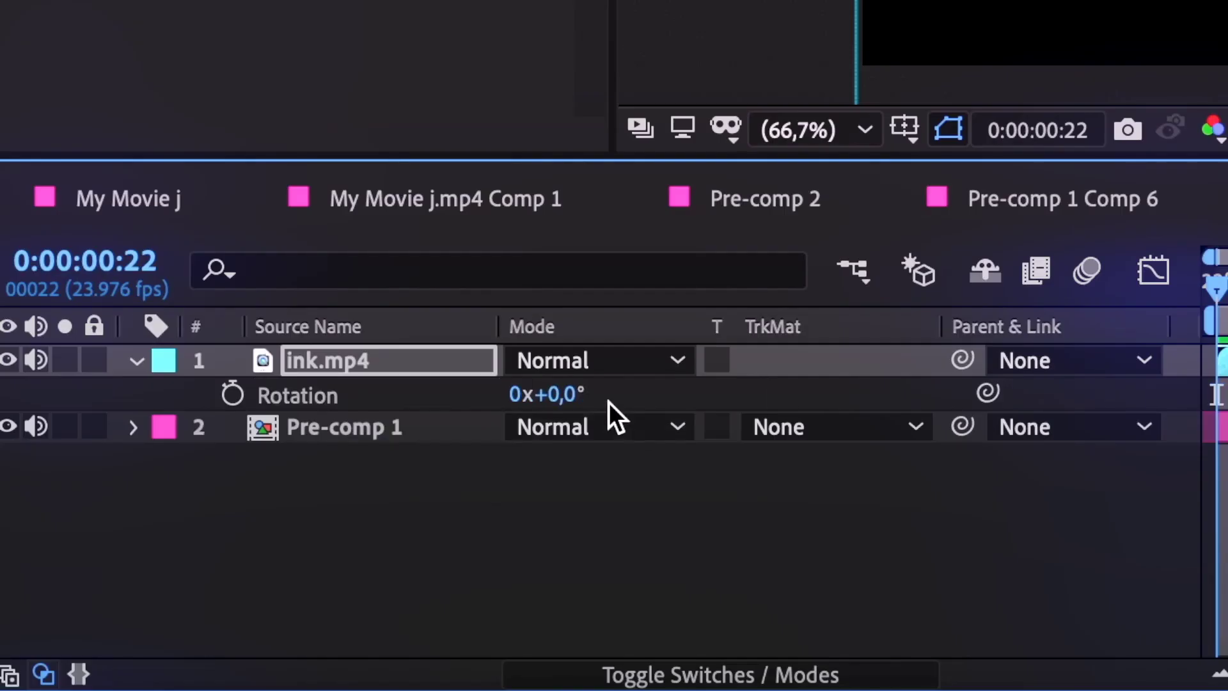
drag(571, 400, 541, 392)
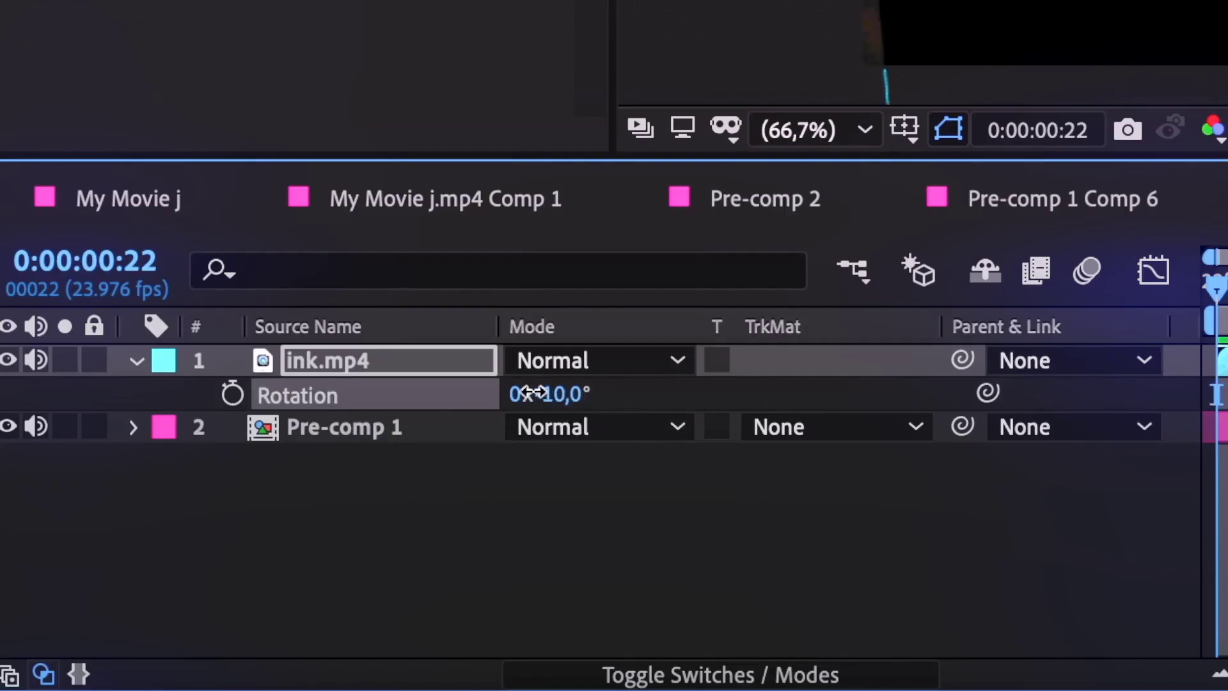
mouse_move(426, 398)
mouse_down()
mouse_move(307, 430)
mouse_move(278, 453)
mouse_up()
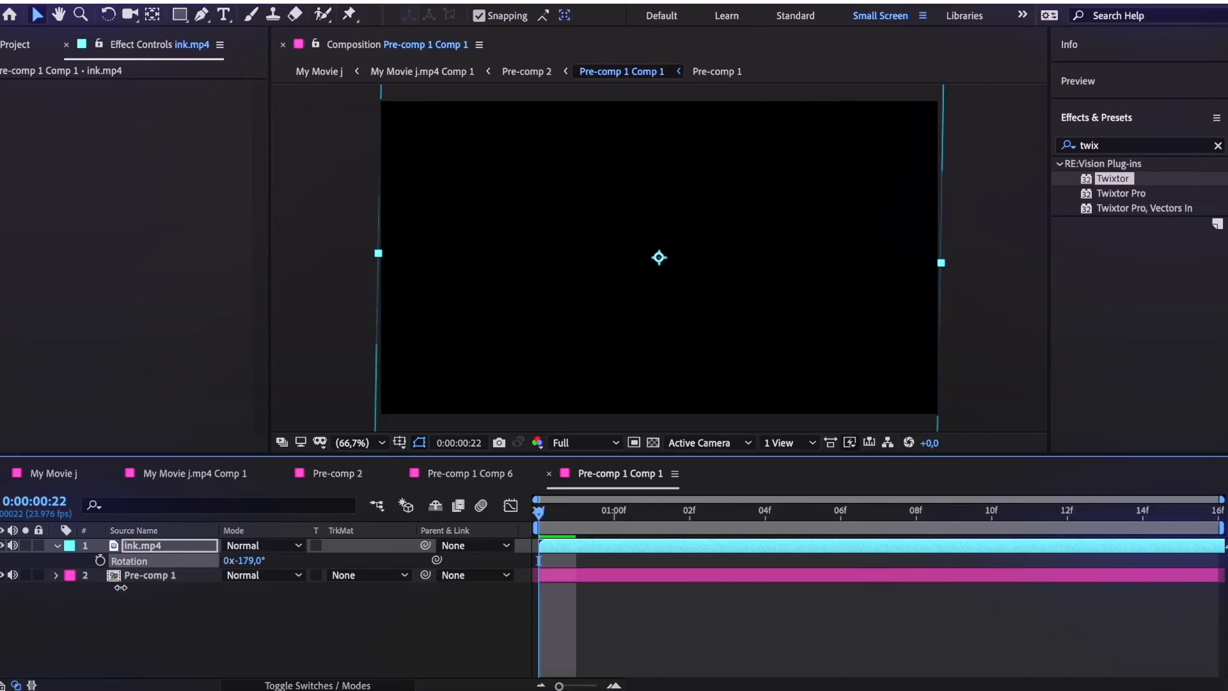
Move the rotated ink.mp4 layer up until its lower edge meets the frame's, and check the ink spread over time.
drag(539, 513, 1179, 531)
drag(628, 295, 629, 264)
mouse_move(539, 512)
mouse_down()
mouse_move(556, 534)
mouse_move(685, 539)
mouse_up()
Adjust the time stretch of the rotated ink.mp4 layer to suit the Pre-comp 1 Comp 1 clip.
click(288, 1)
mouse_move(377, 211)
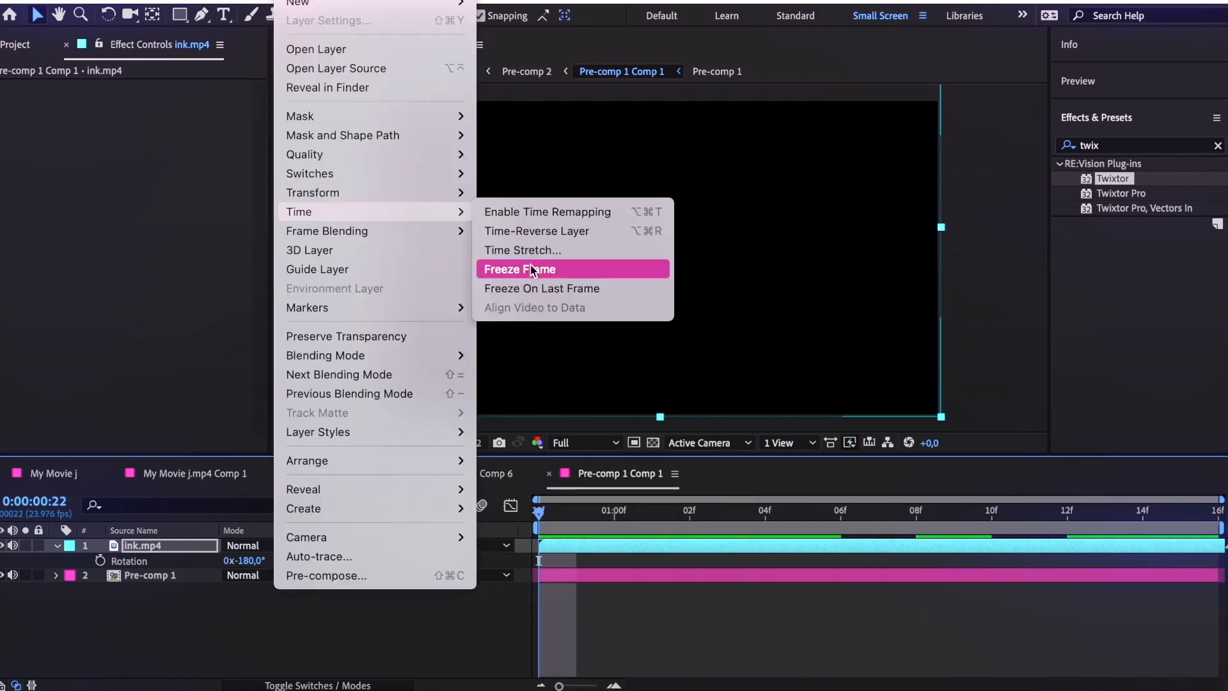
click(496, 249)
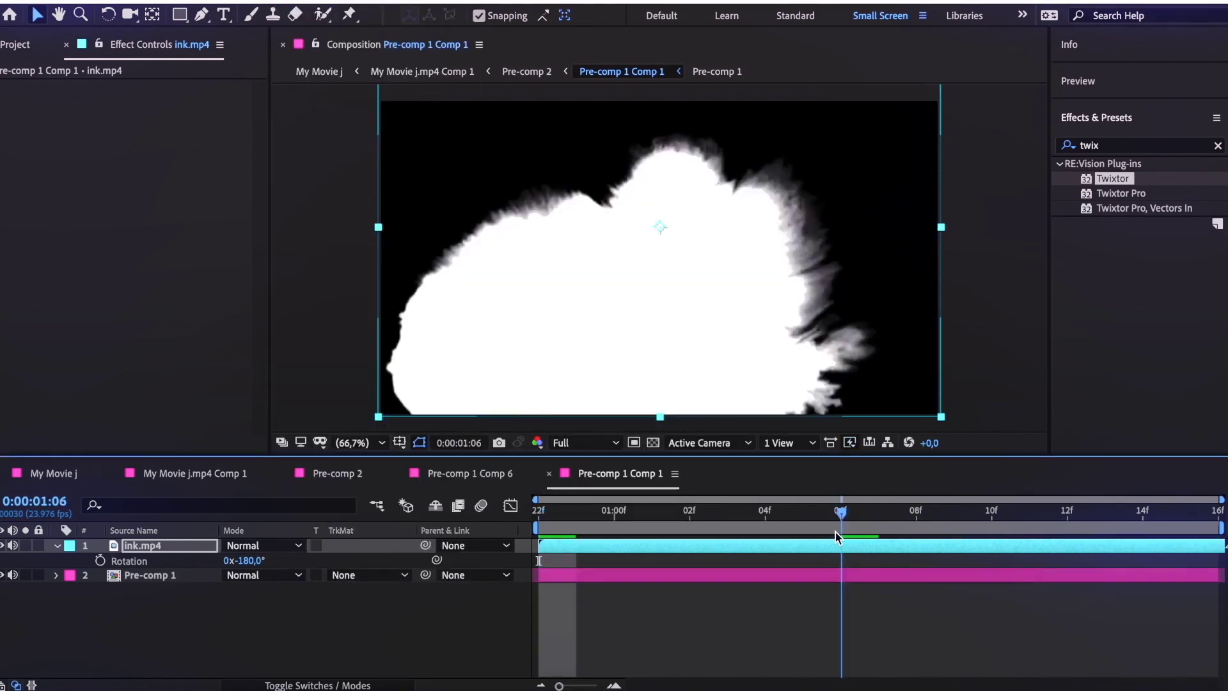
click(284, 1)
mouse_move(447, 208)
click(535, 252)
key(Return)
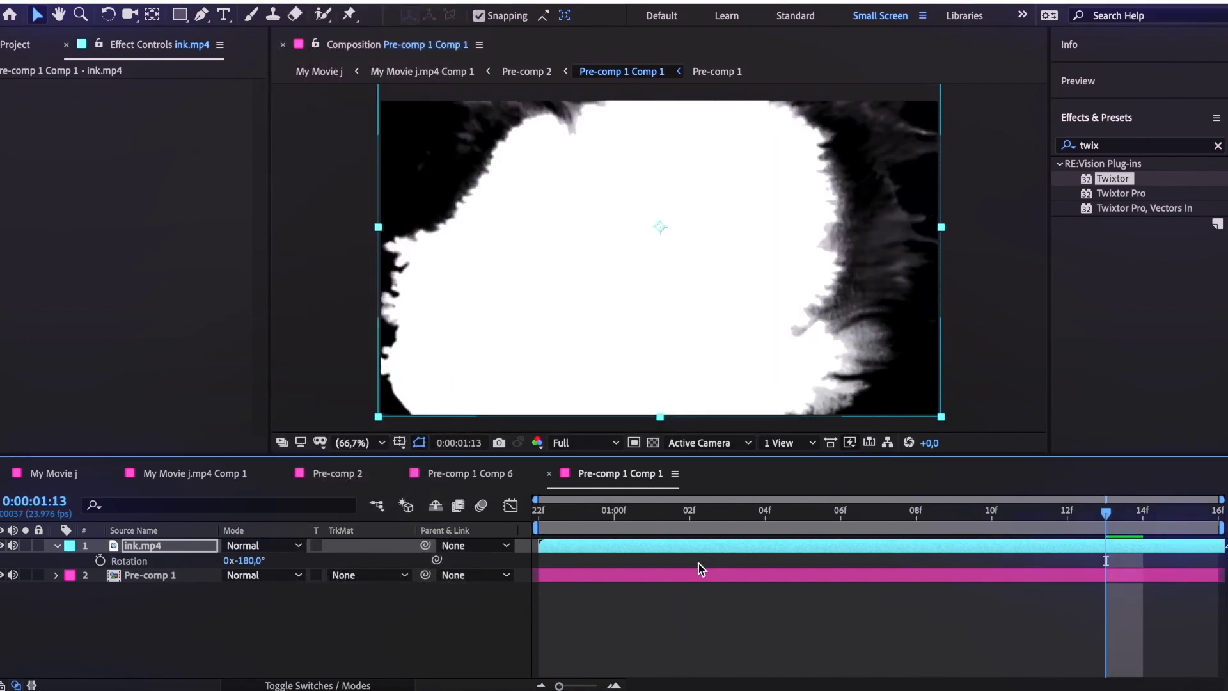
Set the Pre-comp 1 layer's track matte to Luma and check the ink reveal around 0:00:01:12.
click(368, 574)
click(414, 660)
drag(998, 509, 1057, 513)
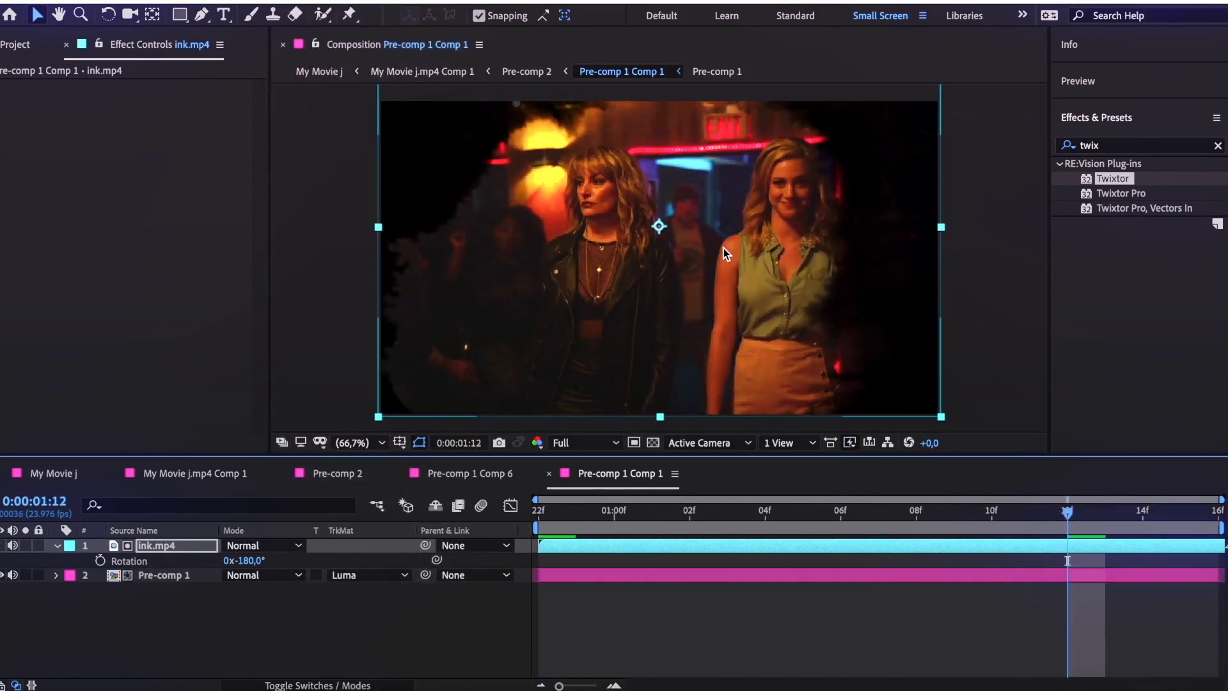
Enlarge the Pre-comp 1 footage and reposition it so the woman in the green top sits inside the ink shape.
drag(621, 255, 694, 256)
click(576, 512)
click(585, 601)
key(s)
click(615, 573)
drag(266, 590, 288, 589)
drag(794, 355, 708, 322)
drag(689, 513, 916, 529)
drag(723, 227, 719, 269)
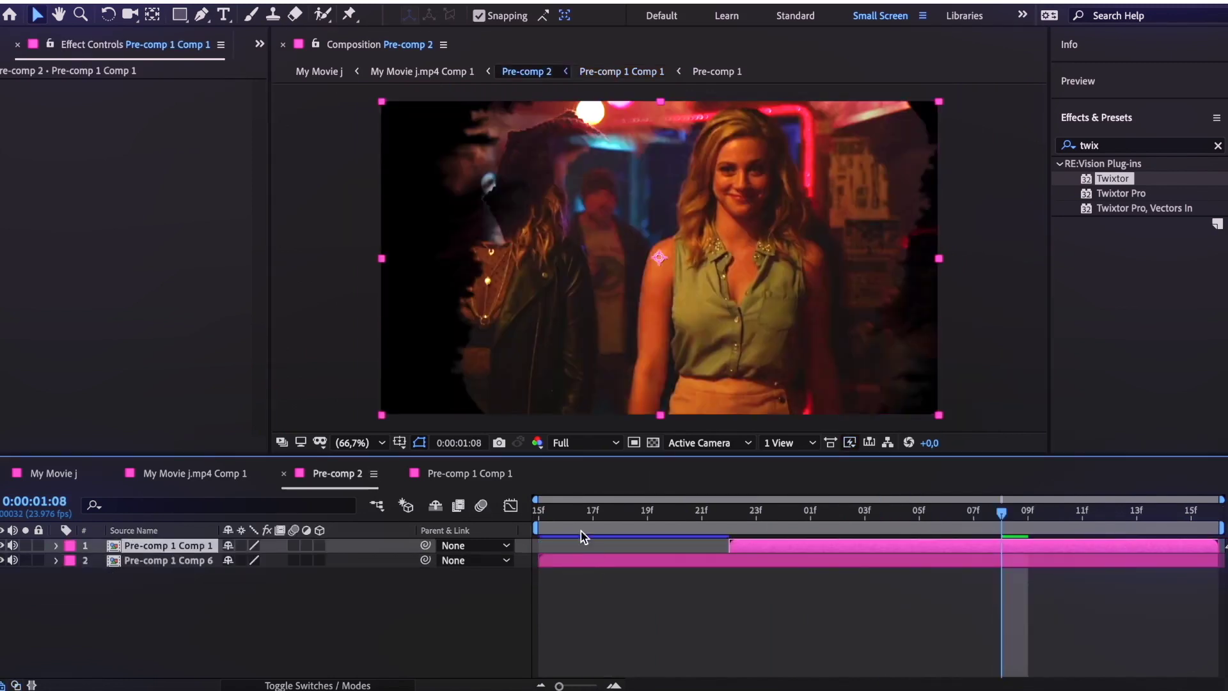
In Pre-comp 2, shift the Pre-comp 1 Comp 1 clip toward the right and the Pre-comp 1 Comp 6 clip toward the left.
drag(553, 515, 864, 521)
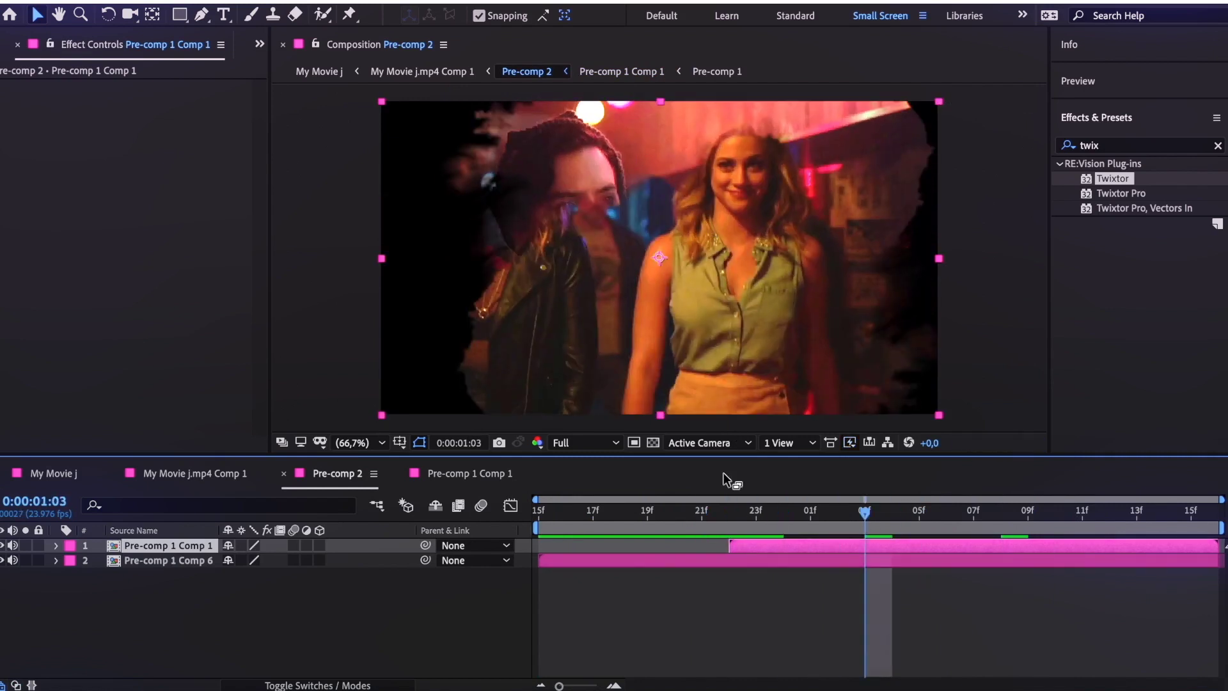
key(p)
drag(233, 568, 350, 568)
click(566, 573)
drag(231, 588, 21, 614)
Inside Pre-comp 1 Comp 6, set the horizontal position of the Pre-comp 1 Comp 2 footage to 1075.
click(628, 514)
double_click(637, 579)
drag(609, 514, 1006, 529)
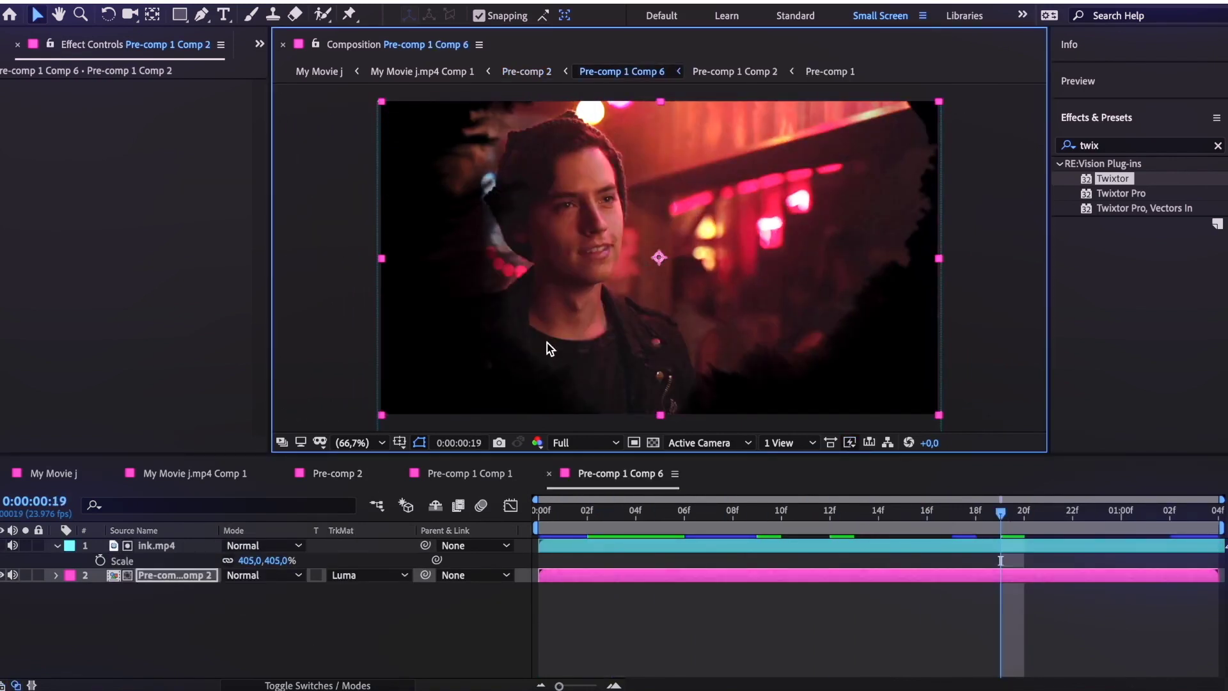
drag(230, 591, 324, 584)
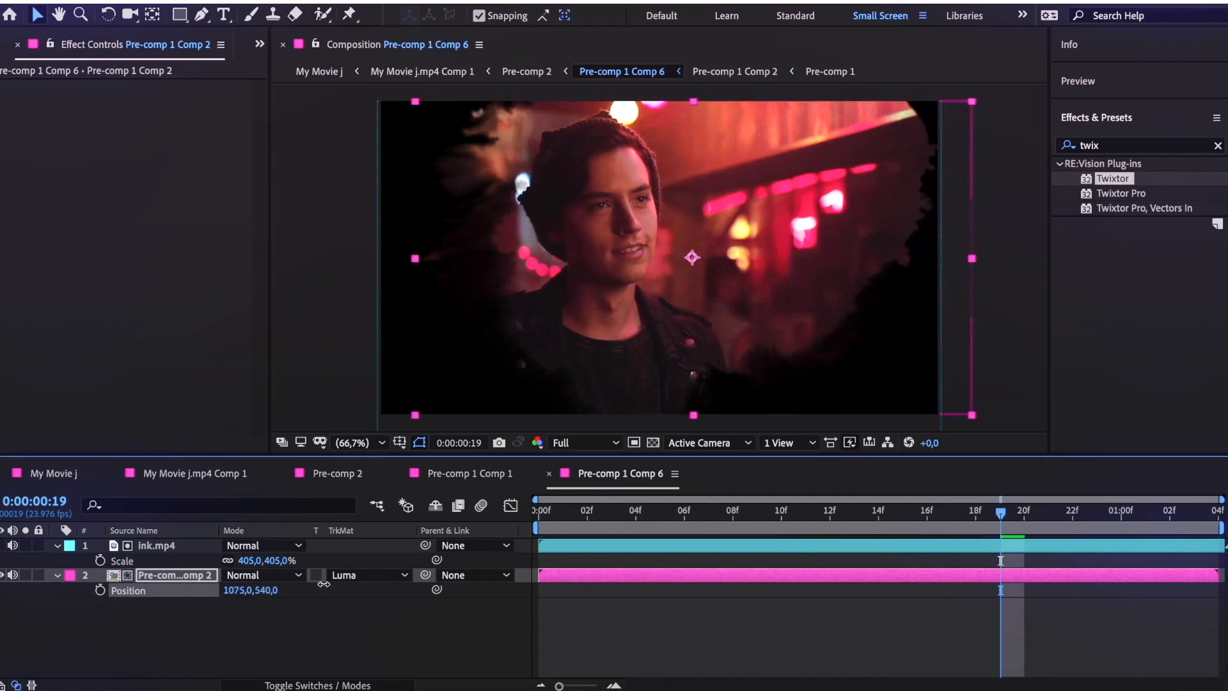
Return to Pre-comp 2 and apply the Drop Shadow effect to the clip of the woman in the green top.
click(337, 473)
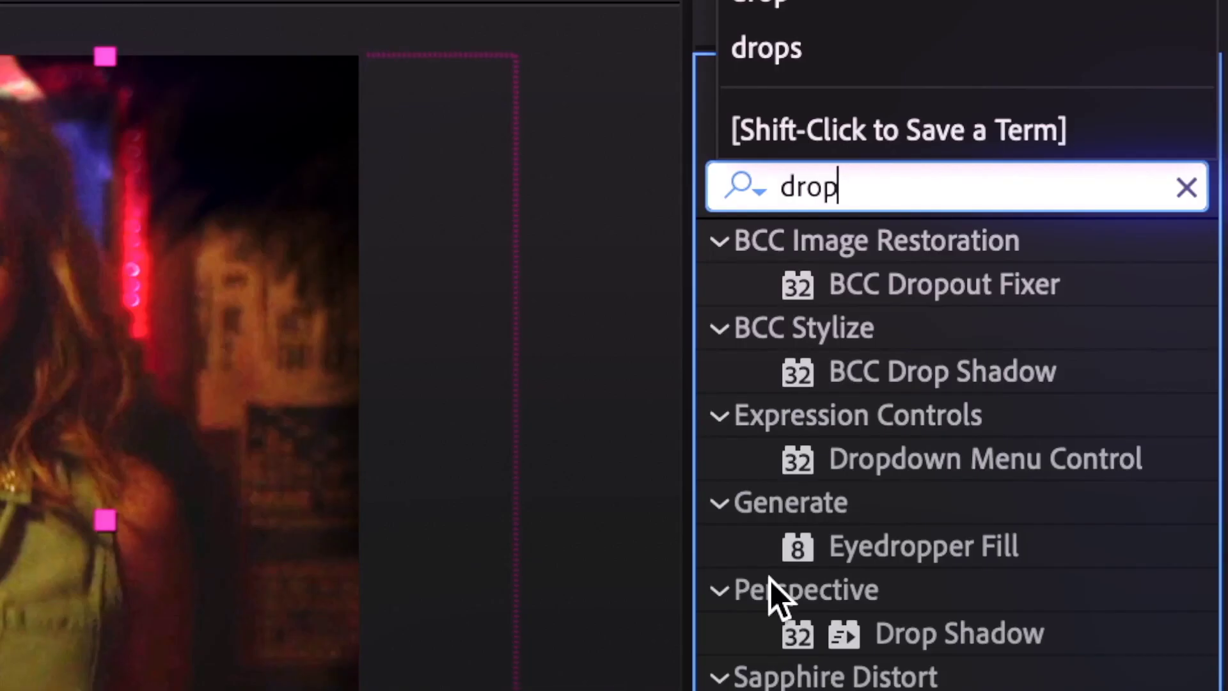
click(1152, 294)
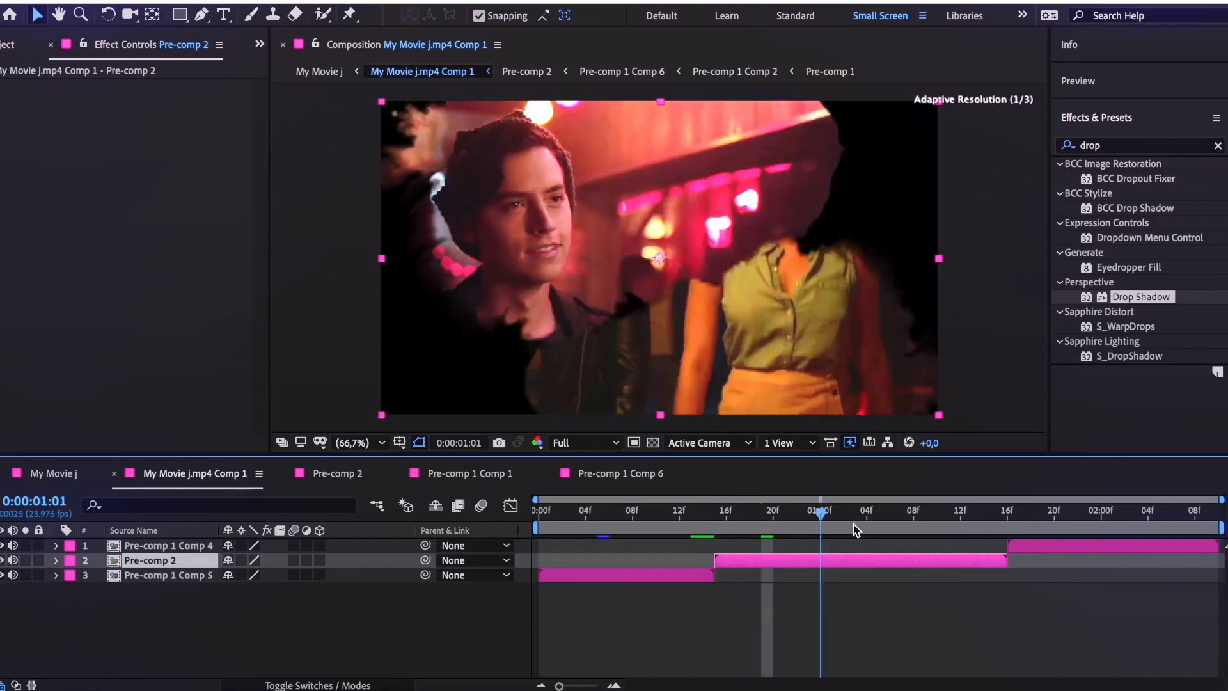
In My Movie j.mp4 Comp 1, go to 0:00:00:15 and move the Pre-comp 1 Comp 5 layer above Pre-comp 2.
key(i)
click(209, 575)
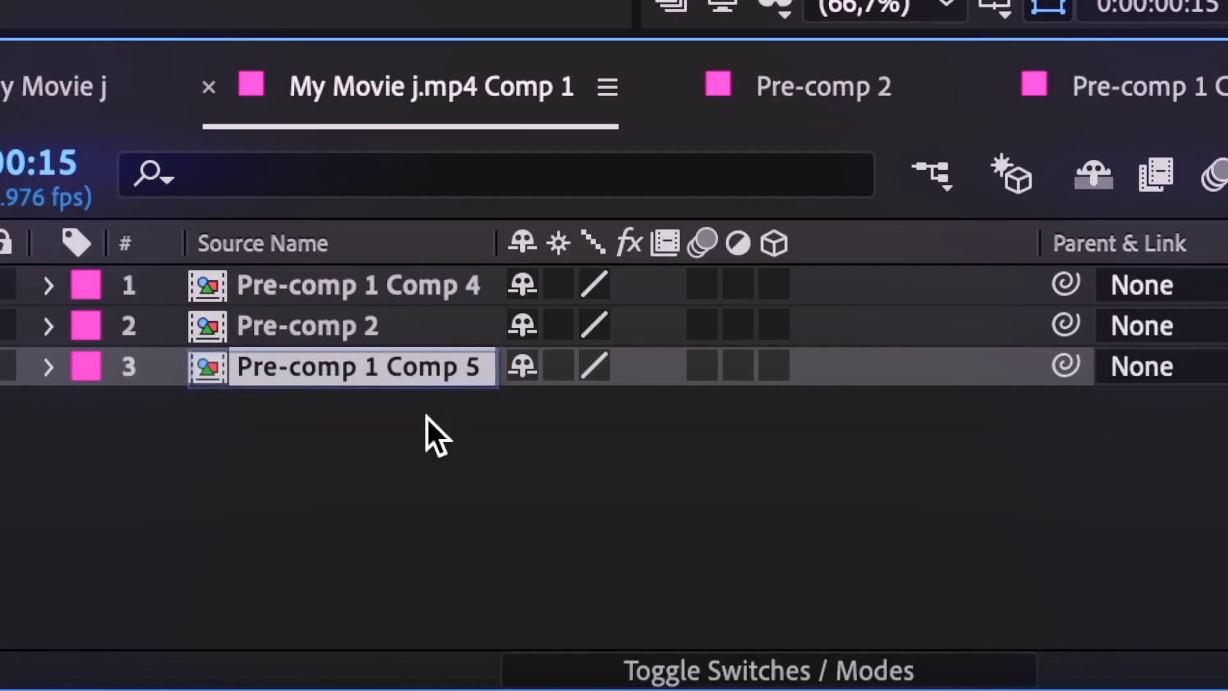
drag(423, 378, 421, 310)
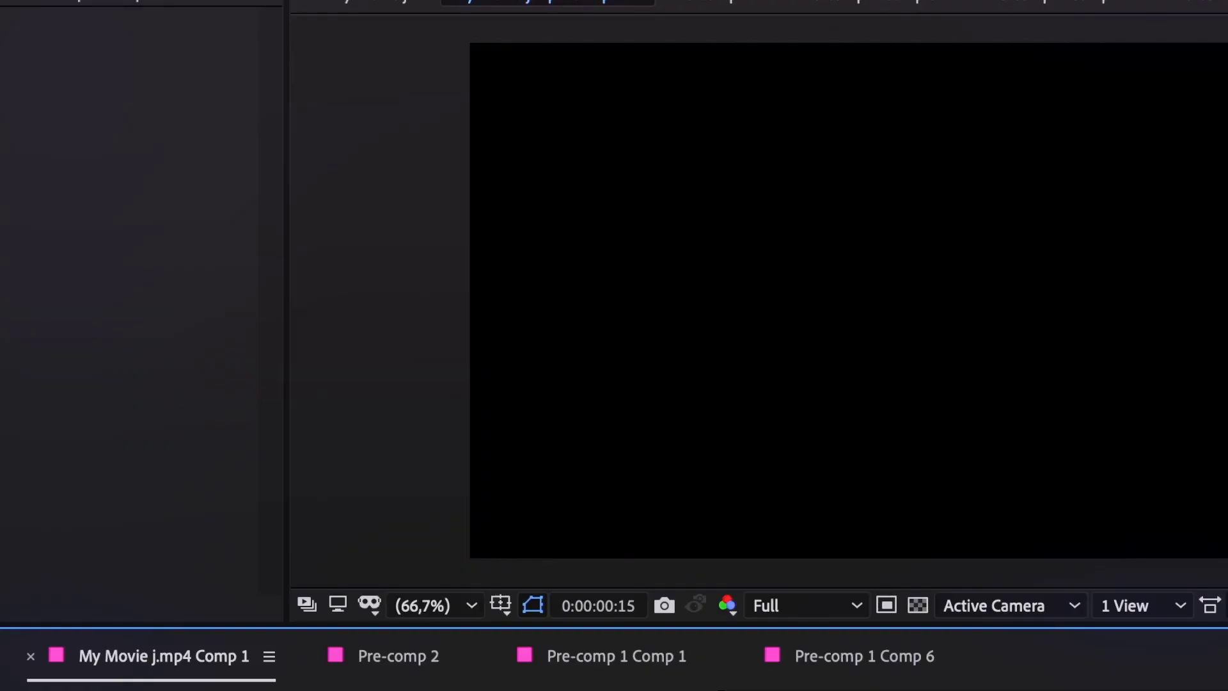
Freeze Pre-comp 1 Comp 5 on its last frame and make the layer end together with Pre-comp 2.
right_click(651, 325)
mouse_move(356, 224)
click(703, 317)
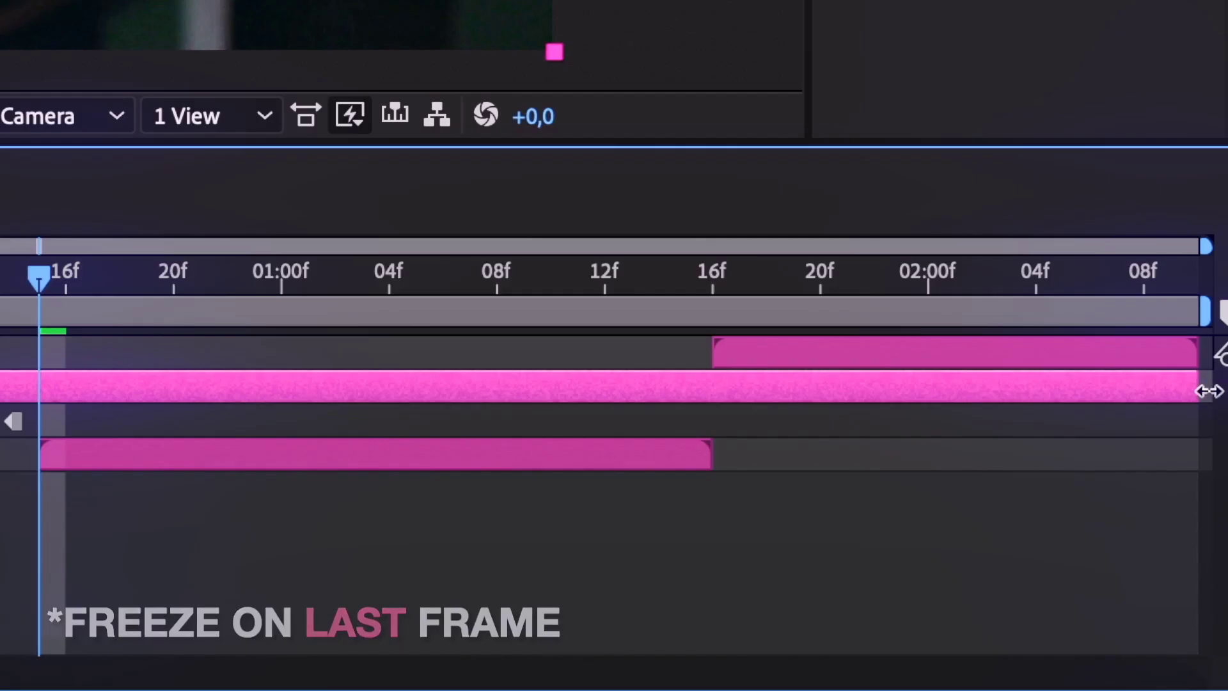
drag(1219, 560, 1019, 568)
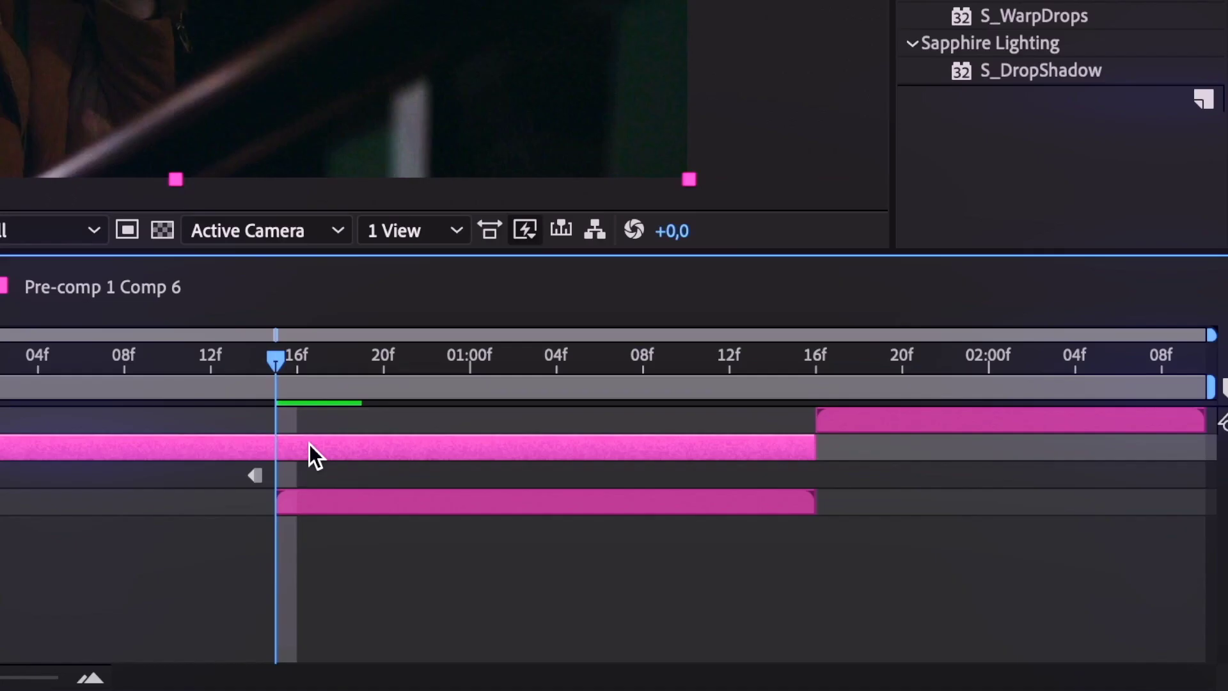
Split the frozen Pre-comp 1 Comp 5 layer at 0:00:00:15 and duplicate its second part.
key(ctrl+shift+d)
drag(38, 292, 229, 299)
key(ctrl+d)
Turn on motion blur and 3D for both copies of the frozen Pre-comp 1 Comp 5 part.
click(282, 366)
click(313, 472)
click(314, 446)
click(317, 480)
click(317, 555)
click(416, 404)
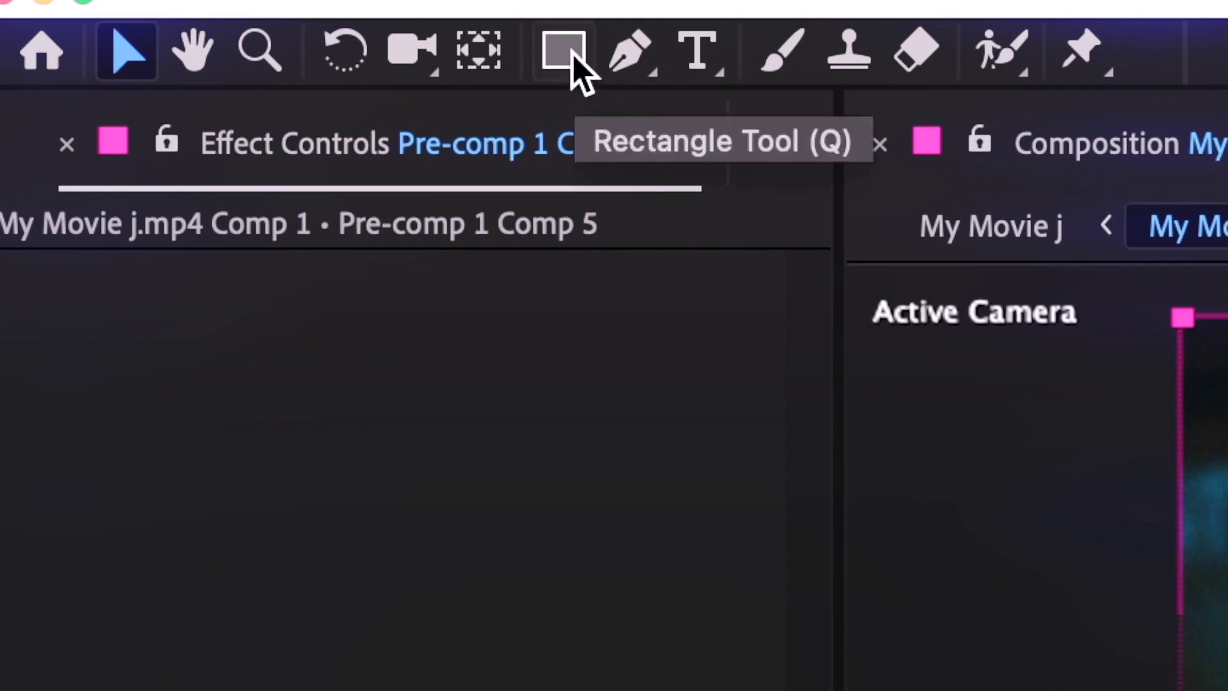
Show the proportional grid and draw a rectangular mask over the upper half of the frame on one frozen copy.
click(242, 196)
click(294, 287)
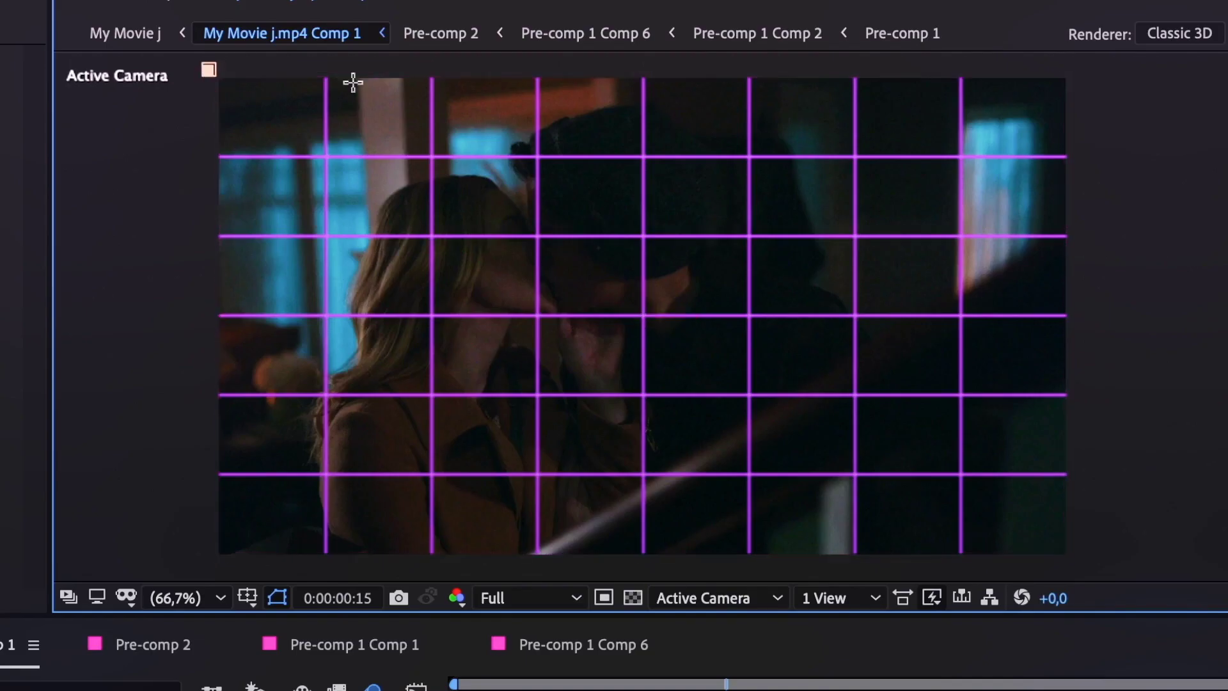
drag(352, 82, 1108, 316)
Mask the other frozen copy with a rectangle over the lower half of the frame and hide the proportional grid.
click(263, 453)
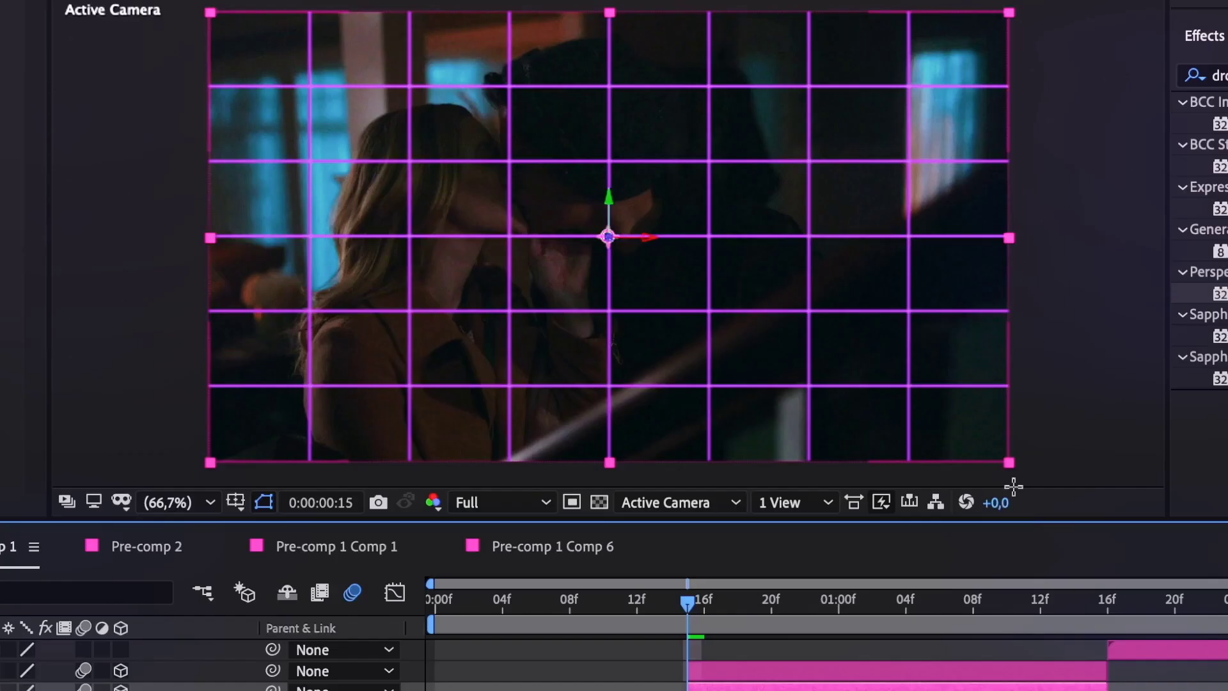
drag(1028, 481, 170, 234)
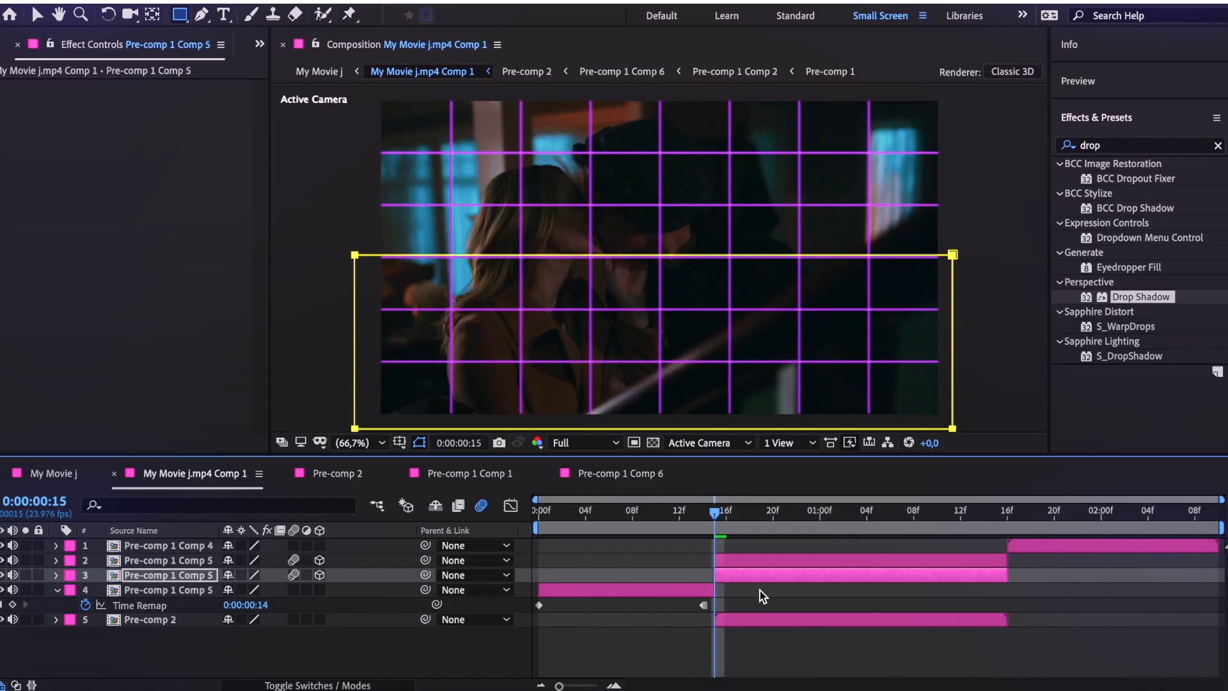
click(203, 502)
click(235, 502)
click(306, 555)
Keyframe the upper-half copy's X Rotation at 0:00:00:15 and move its anchor point to the frame's upper edge.
click(792, 593)
click(725, 562)
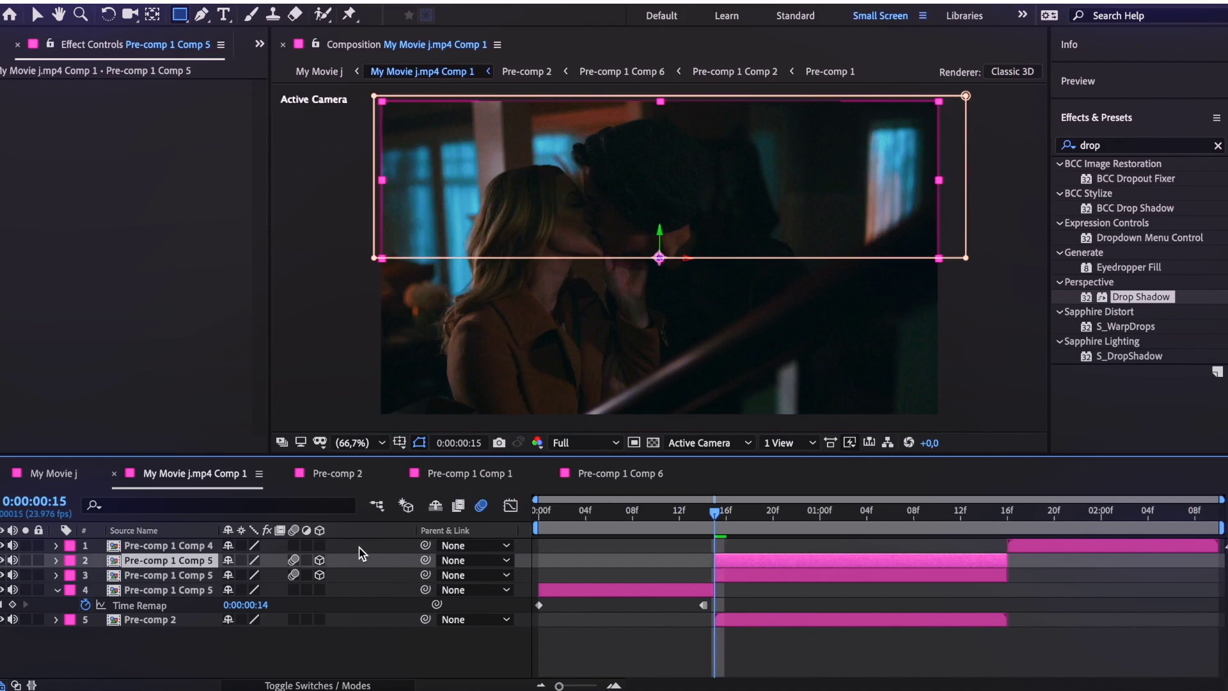
key(r)
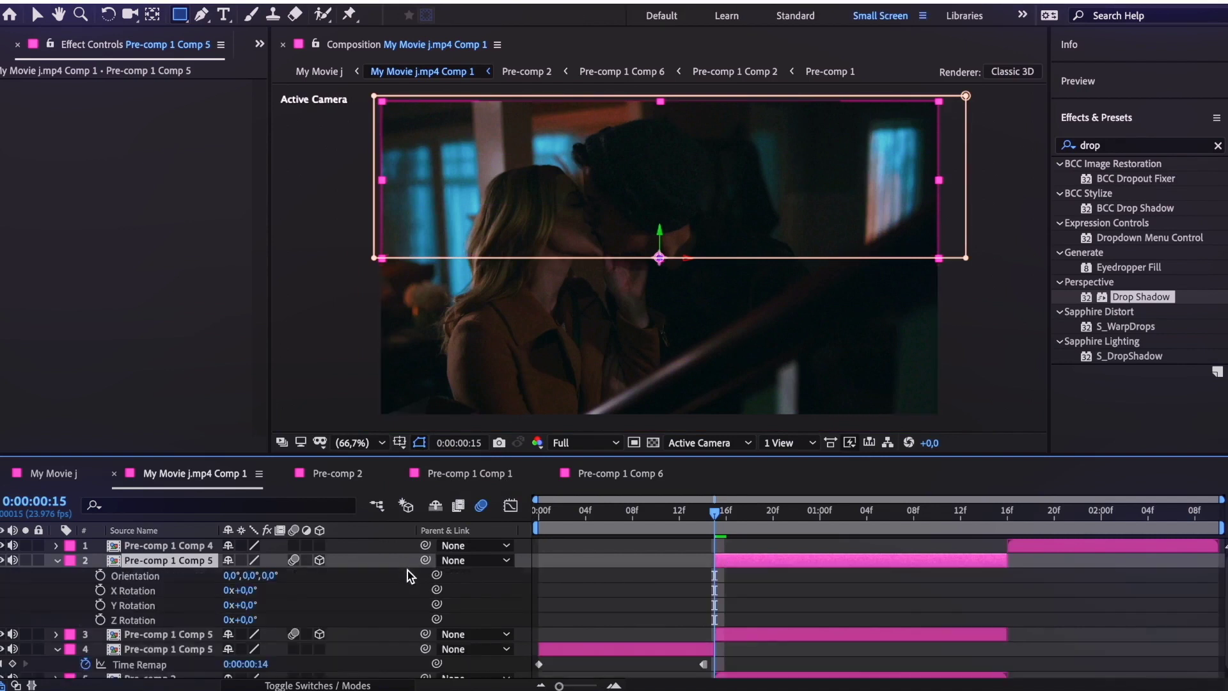
click(100, 590)
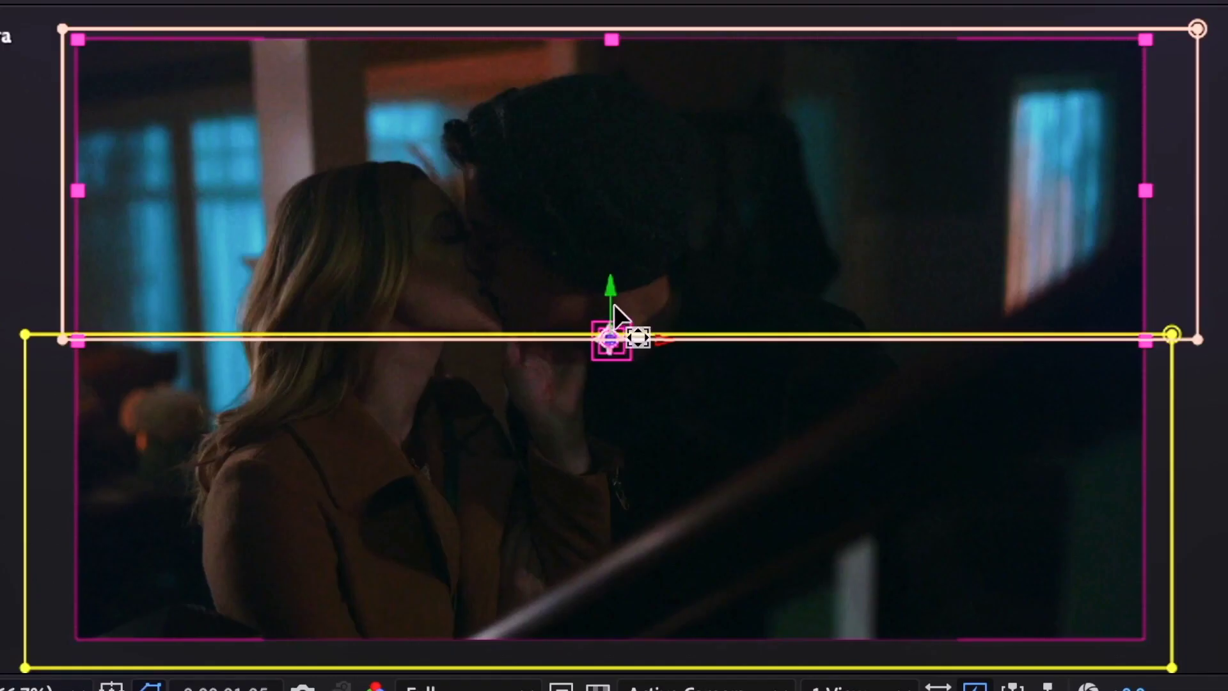
drag(661, 258, 663, 102)
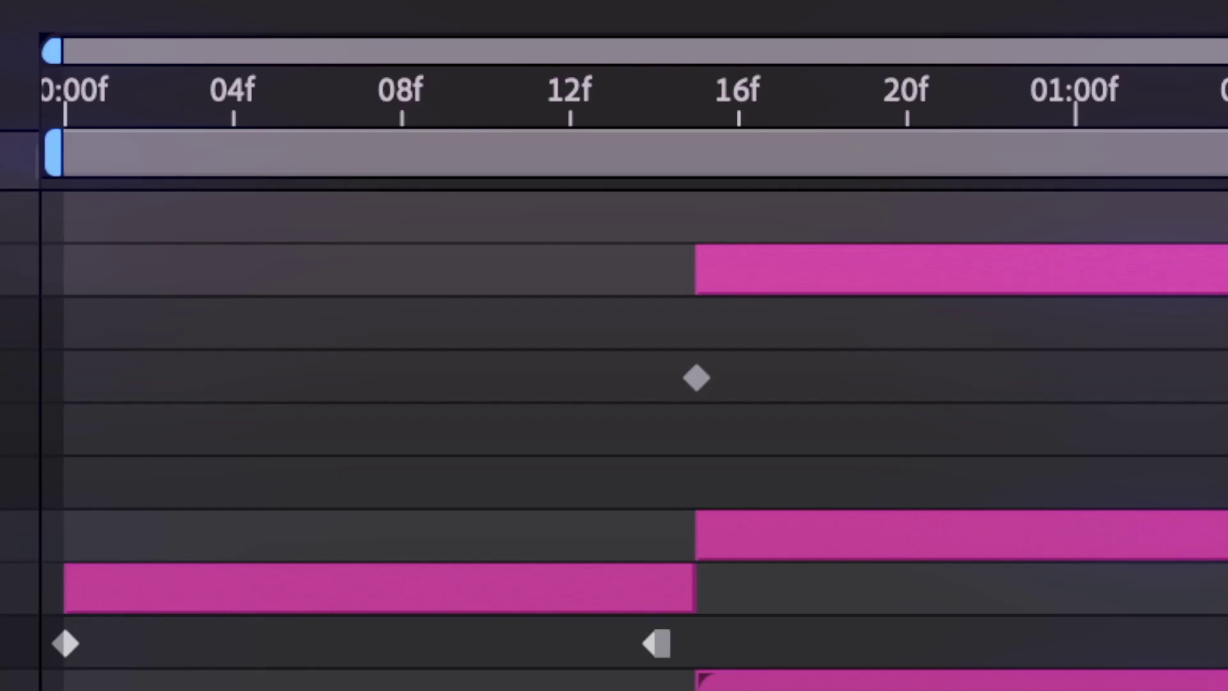
Set the upper-half copy's X Rotation to -80° at 0:00:01:05 and check the fold over time.
click(696, 377)
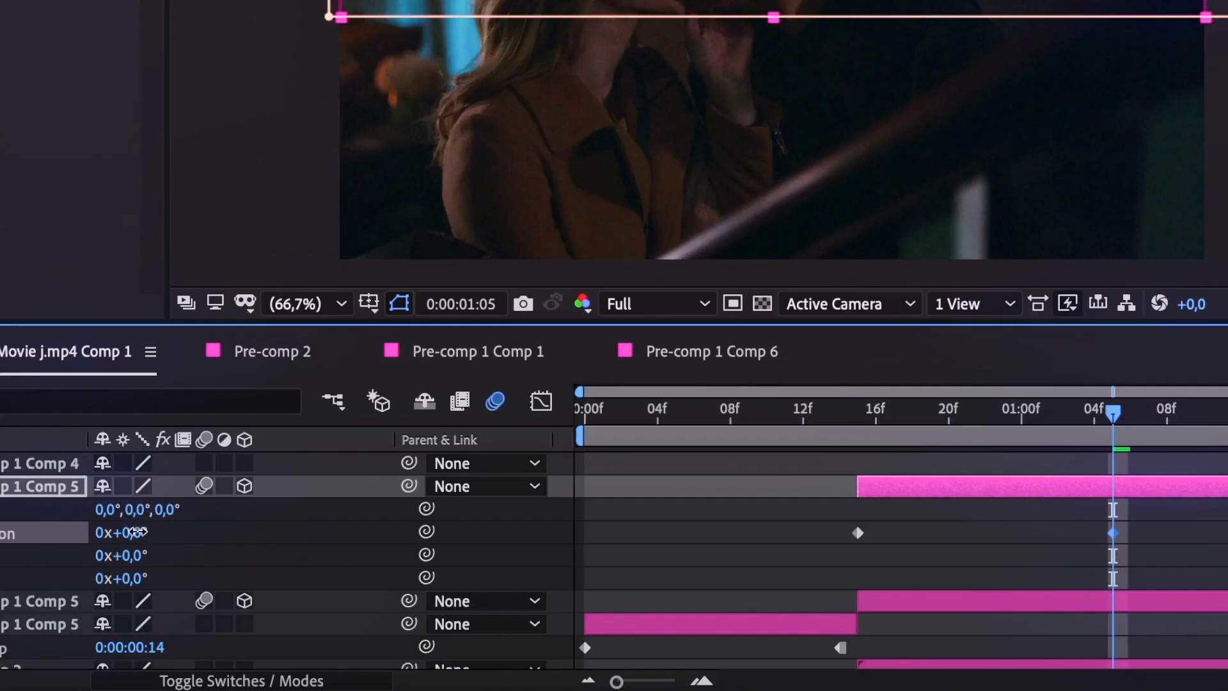
drag(136, 532, 43, 569)
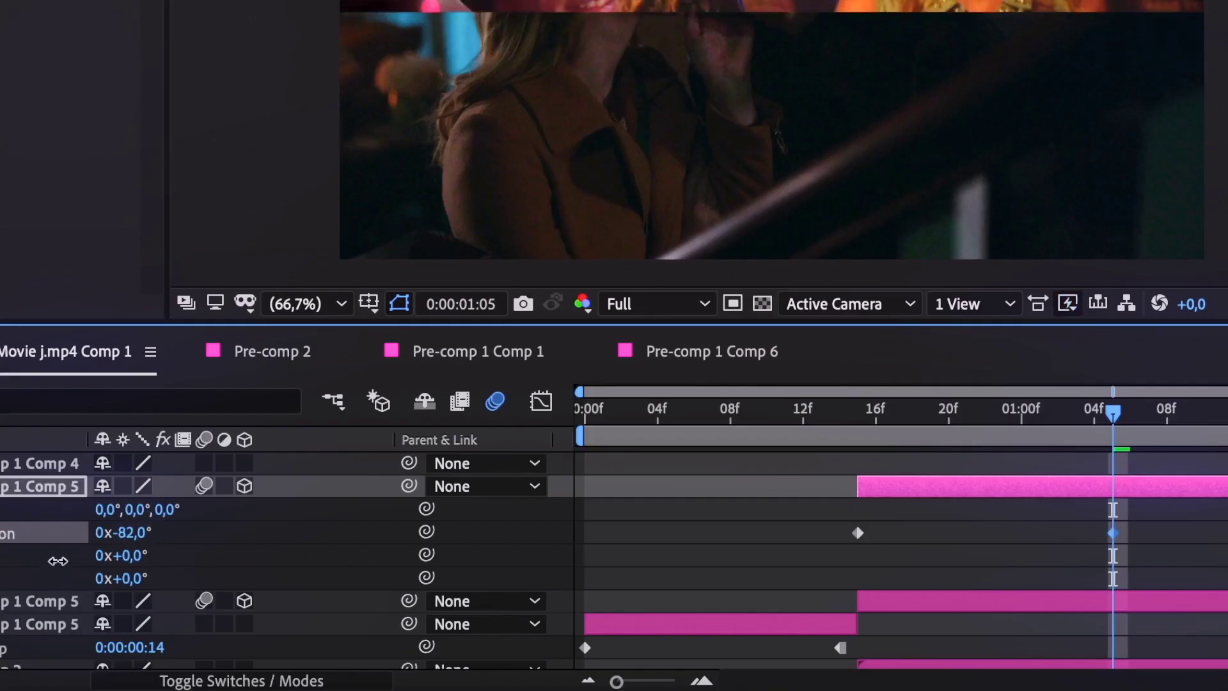
drag(871, 420, 1092, 410)
scroll(1056, 515, down, 1)
Move the lower-half copy's anchor point to the frame's lower edge and keyframe its X Rotation at 0:00:00:15.
click(848, 626)
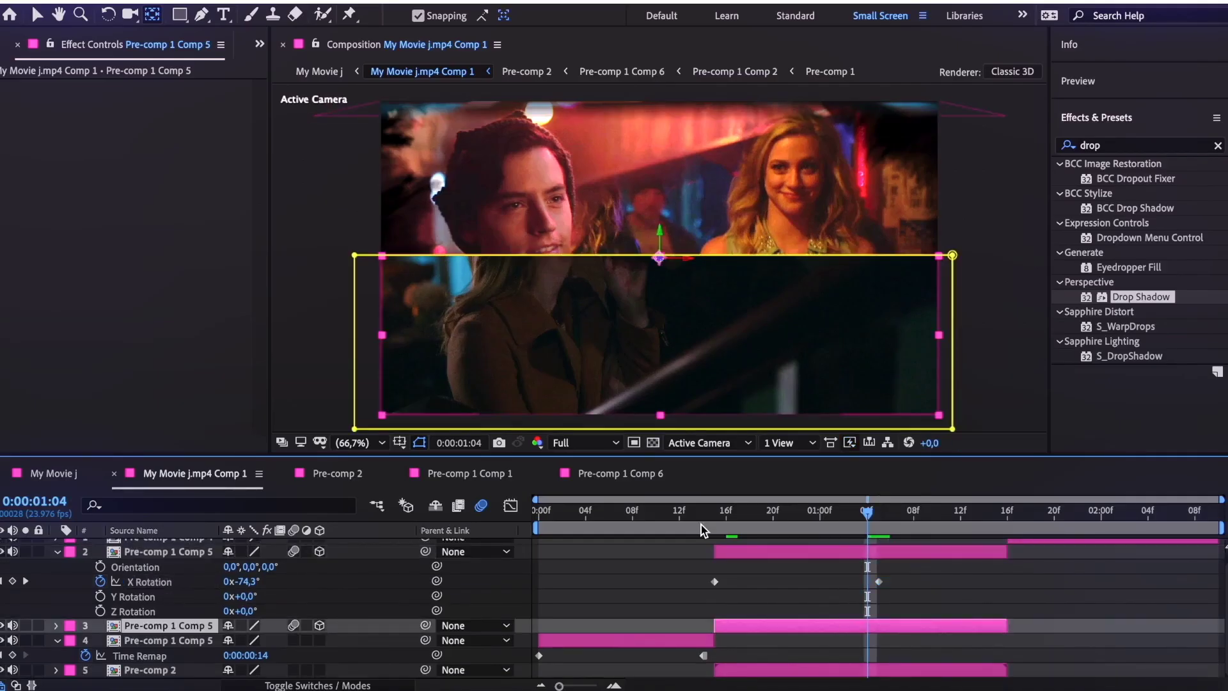
click(712, 512)
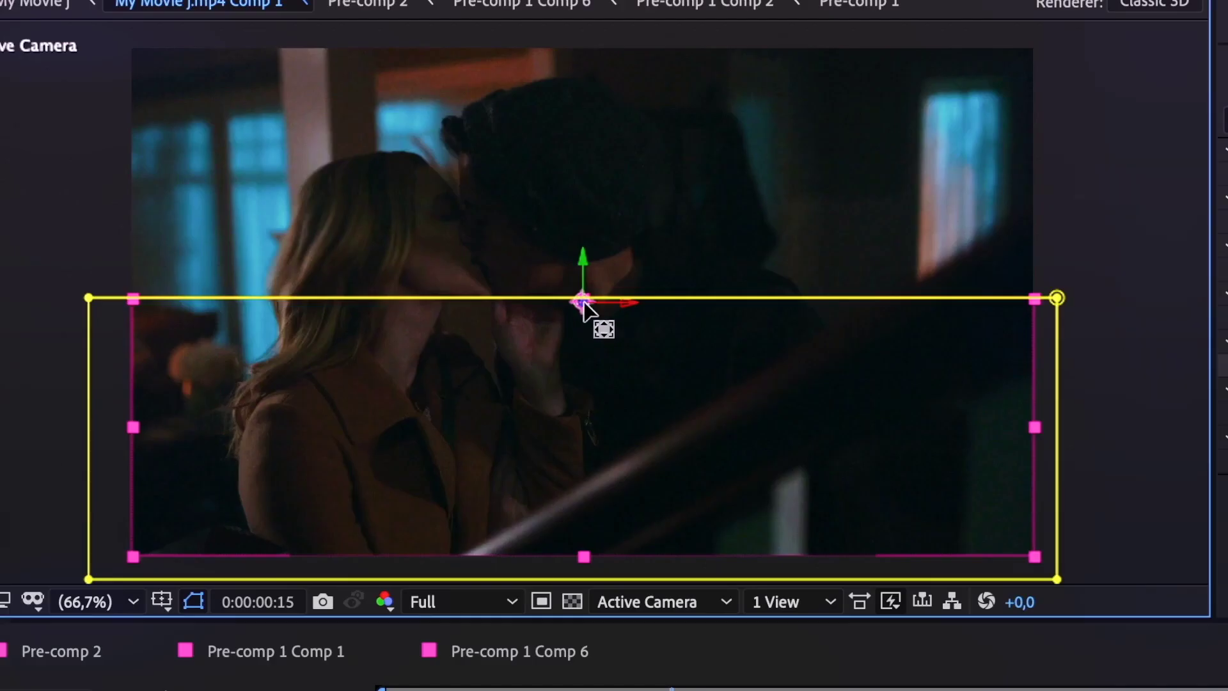
drag(585, 300, 583, 554)
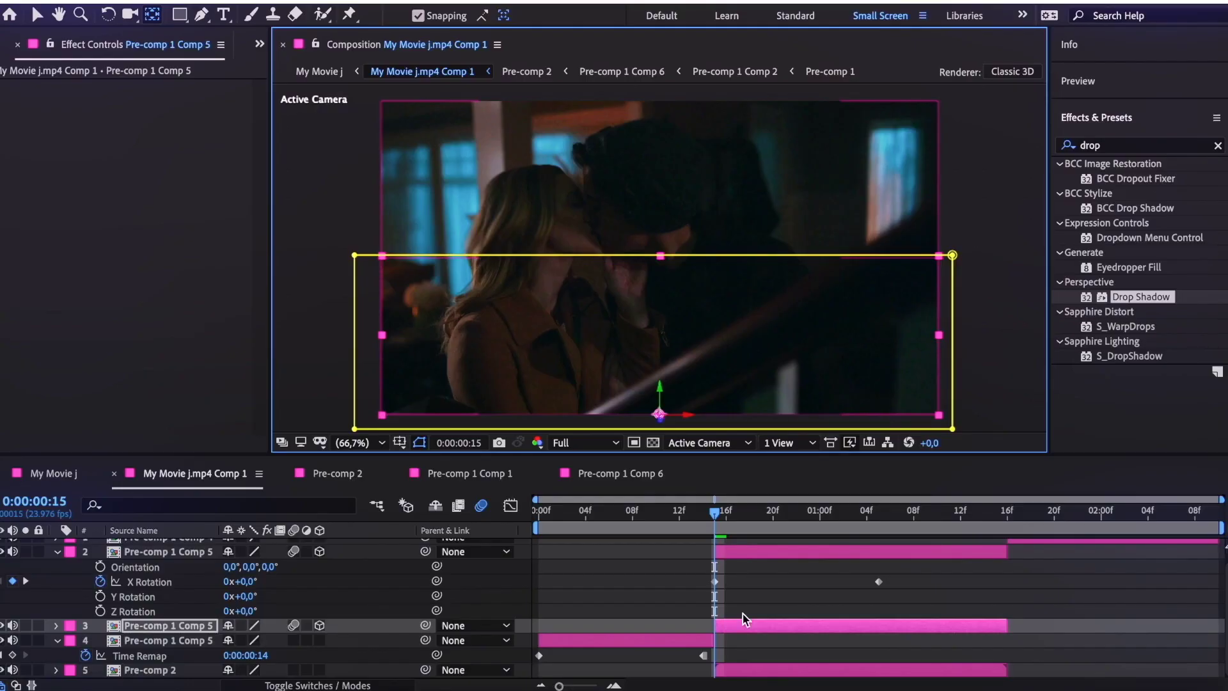
key(r)
click(99, 611)
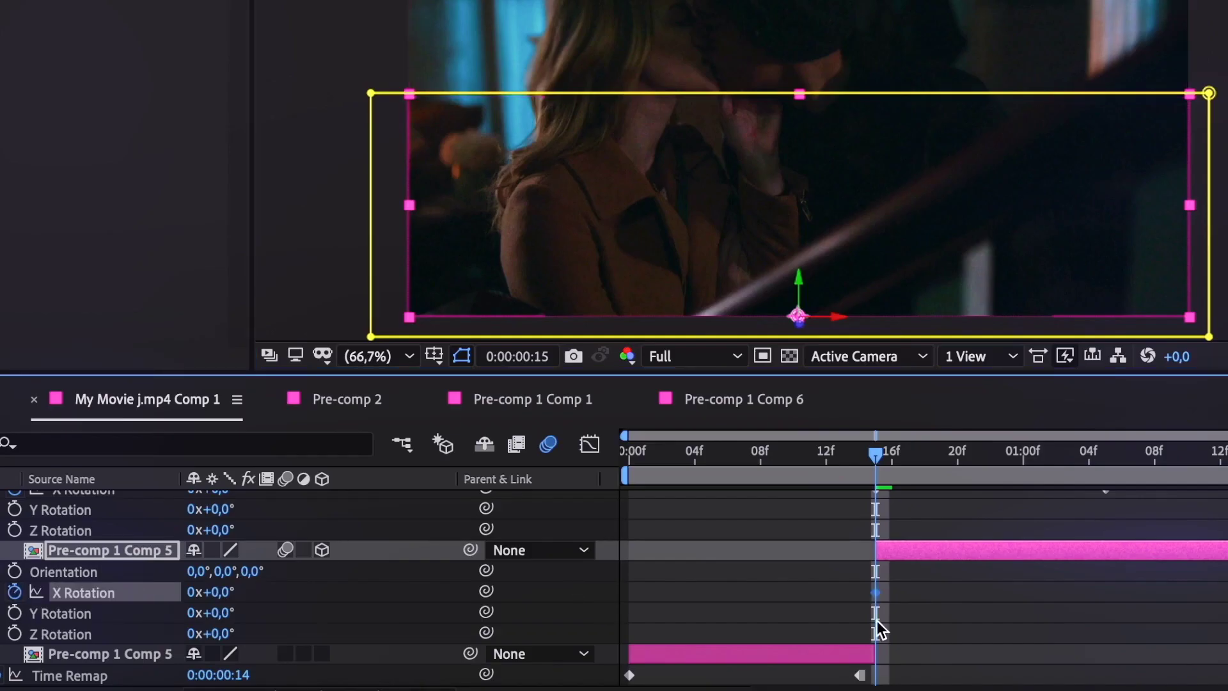
Set the lower-half copy's X Rotation to 82° at 0:00:01:05.
click(1106, 453)
scroll(1095, 566, down, 1)
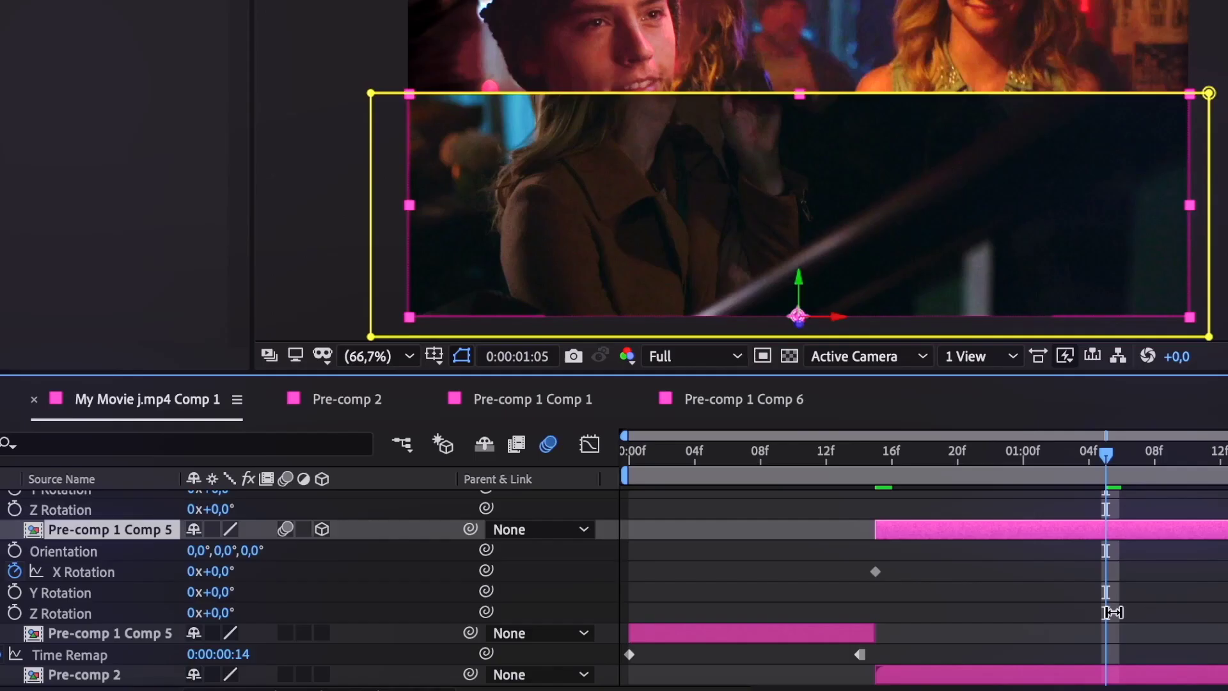
scroll(1113, 612, up, 2)
drag(231, 614, 321, 606)
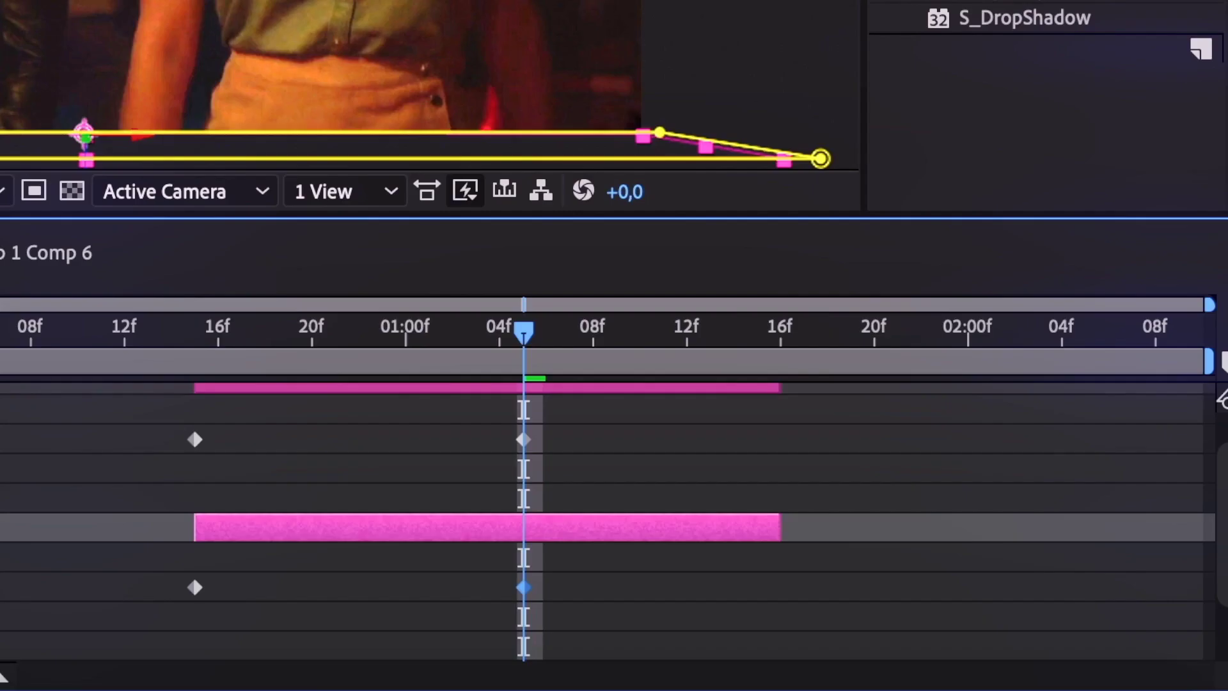
Apply Easy Ease to the X Rotation keyframes of both half-frame copies.
drag(87, 433, 566, 442)
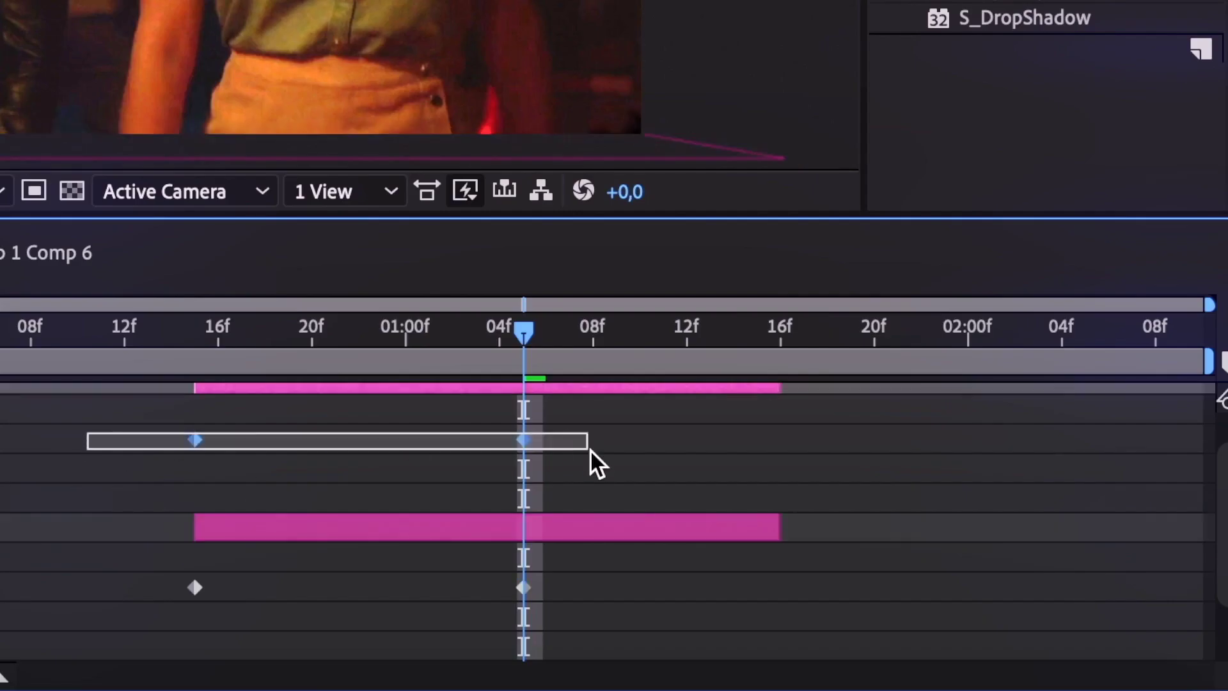
drag(580, 586, 127, 596)
mouse_move(323, 241)
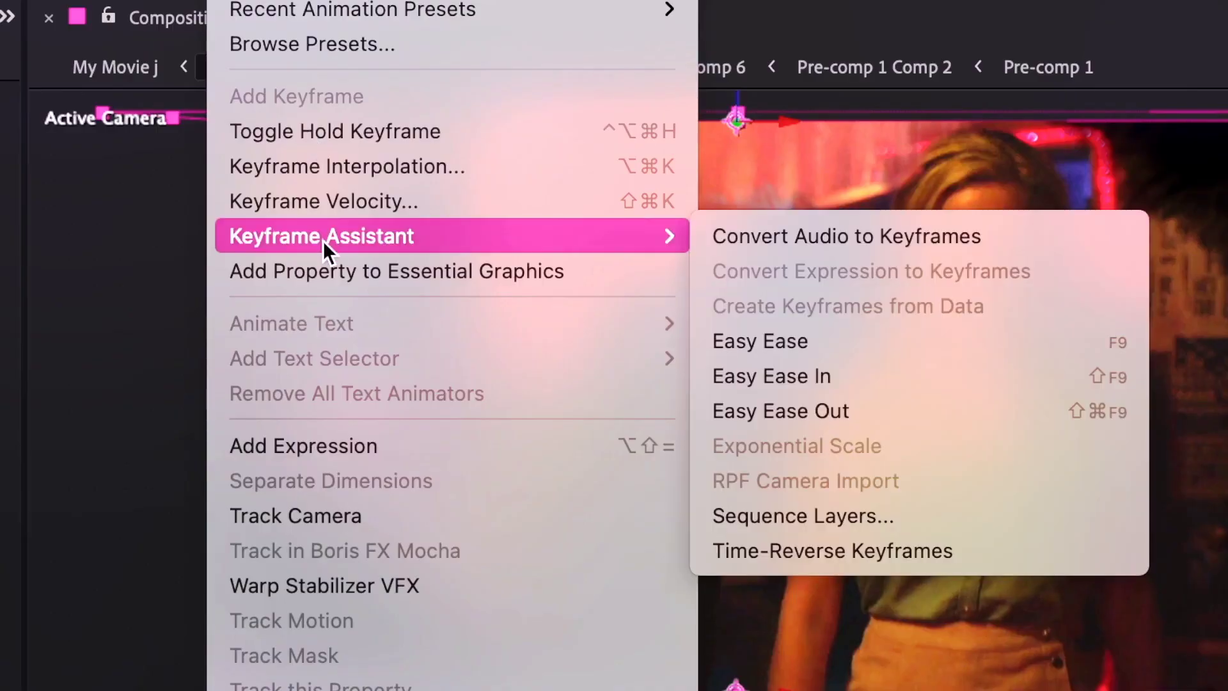
click(849, 347)
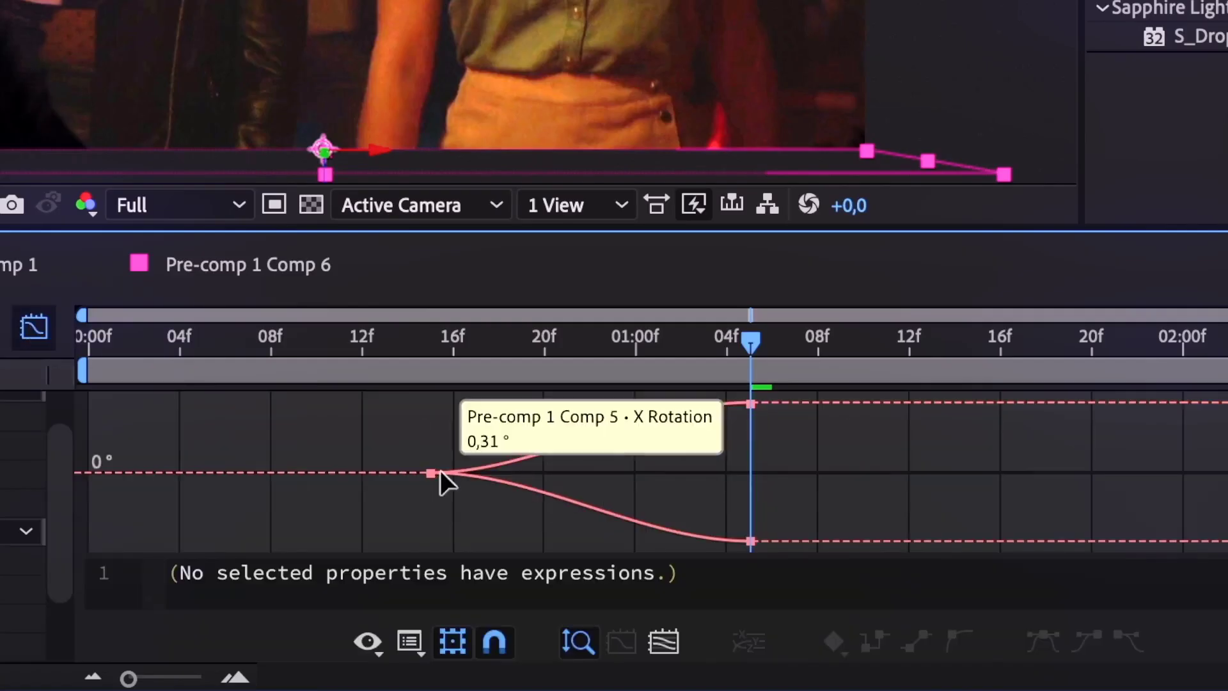
Reshape both X Rotation curves in the graph editor so they start fast and slow down toward 0:00:01:05.
click(435, 470)
drag(531, 469, 435, 420)
drag(643, 402, 509, 400)
click(507, 482)
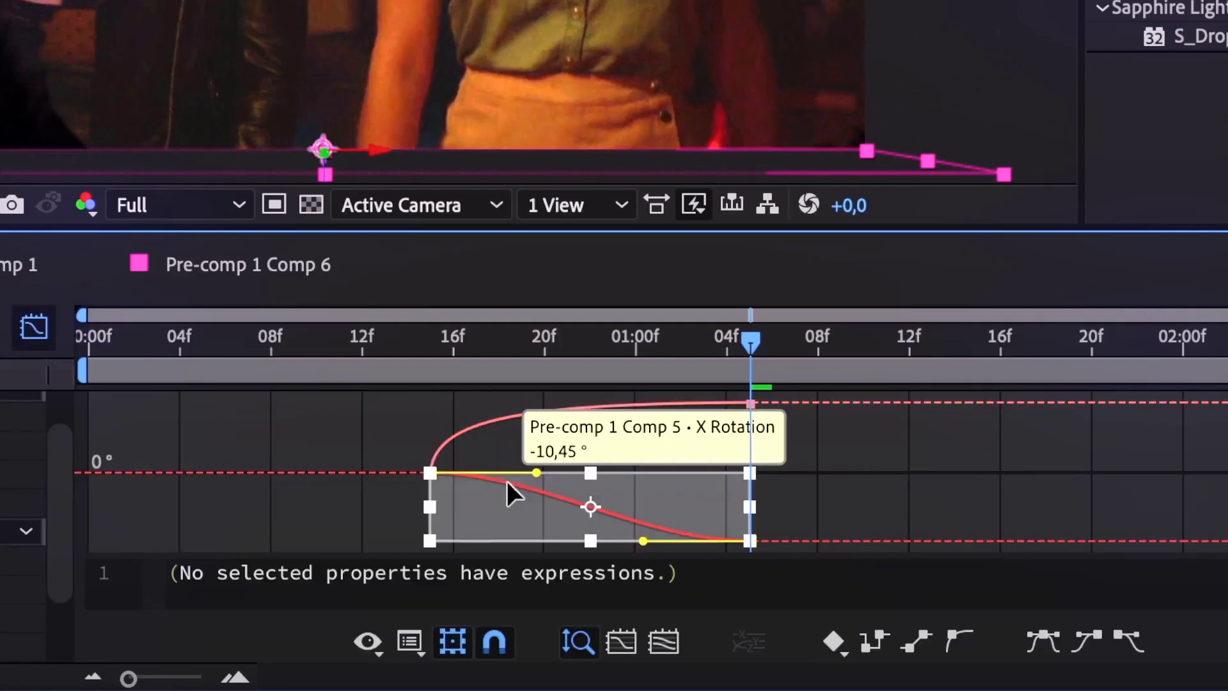
drag(536, 473, 435, 521)
drag(641, 541, 532, 536)
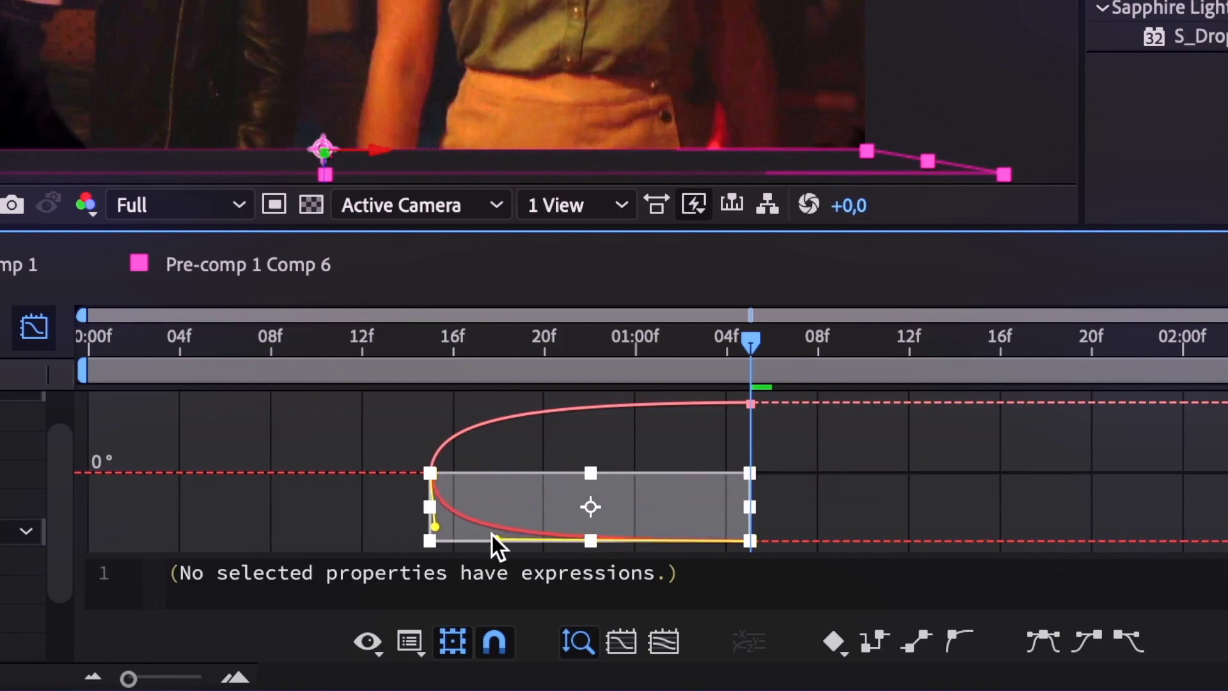
Preview the opening halves, leave the graph editor and collapse the rotation properties of both copies.
click(377, 344)
key(space)
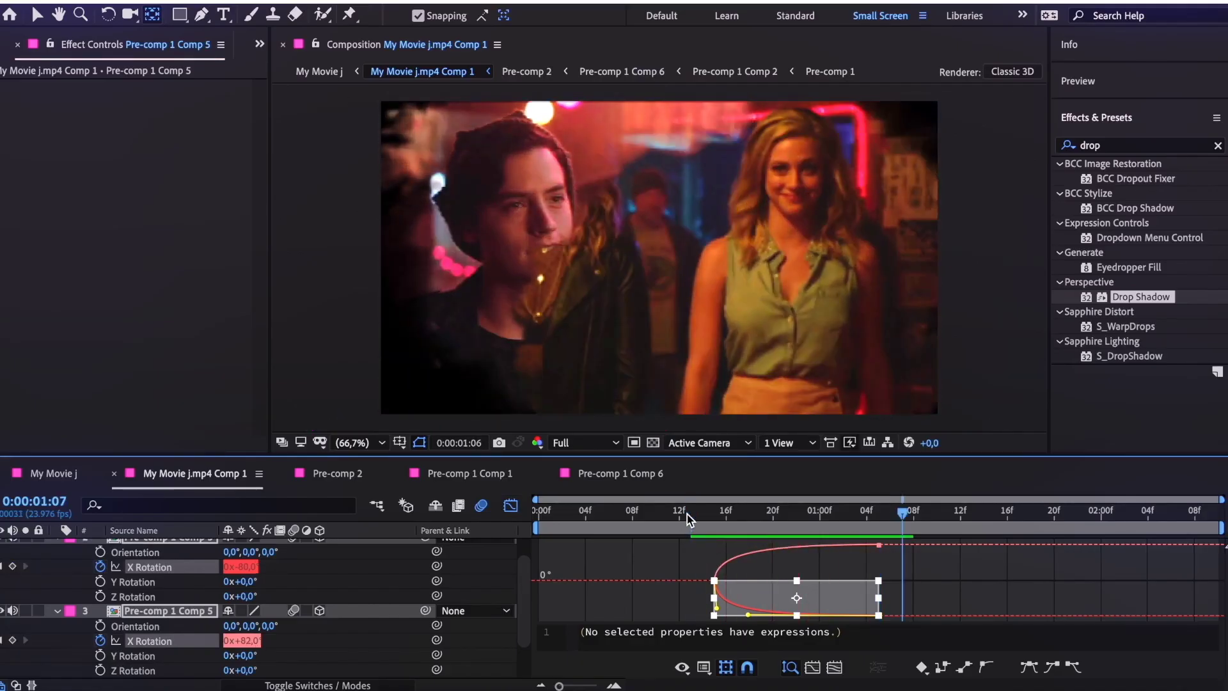
key(space)
key(shift+F3)
scroll(649, 573, up, 2)
click(56, 560)
click(56, 560)
click(57, 546)
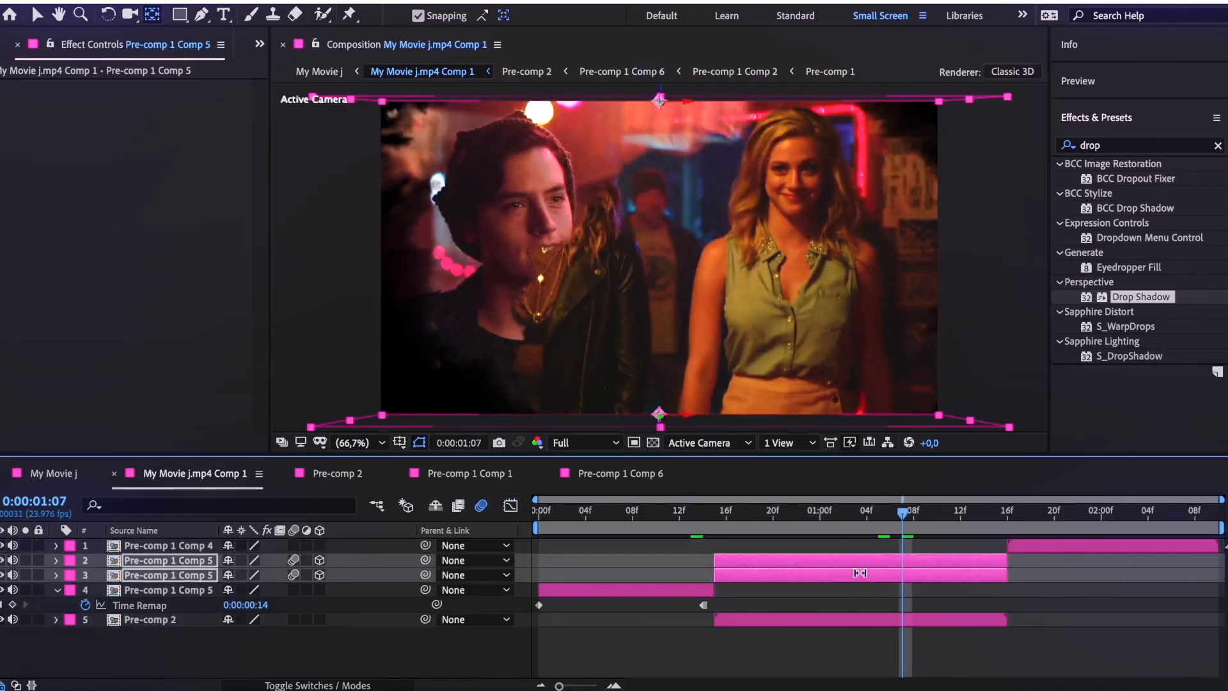
Pre-compose both half-frame copies together with Pre-comp 2 and paste the Drop Shadow effect onto the result.
click(784, 521)
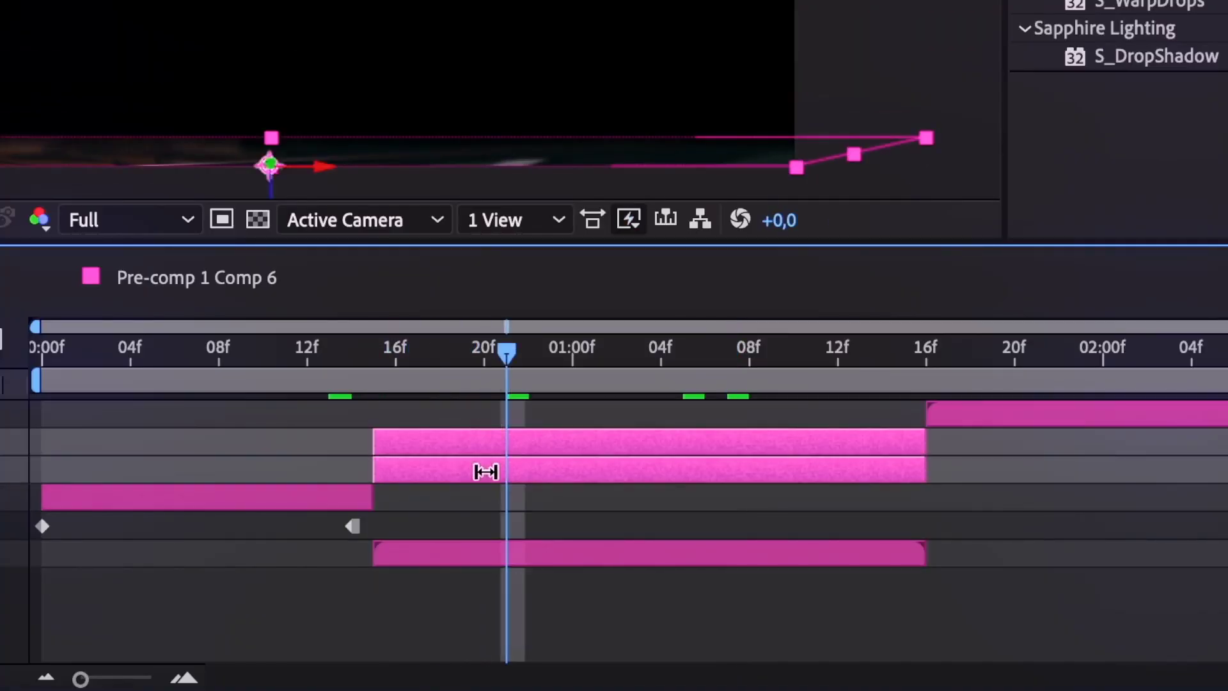
shift+click(488, 548)
key(super+shift+c)
click(736, 393)
key(super+v)
Animate the Scale of Pre-comp 3 from 100% at 0:00:00:15 to 124% at 0:00:01:14.
click(373, 353)
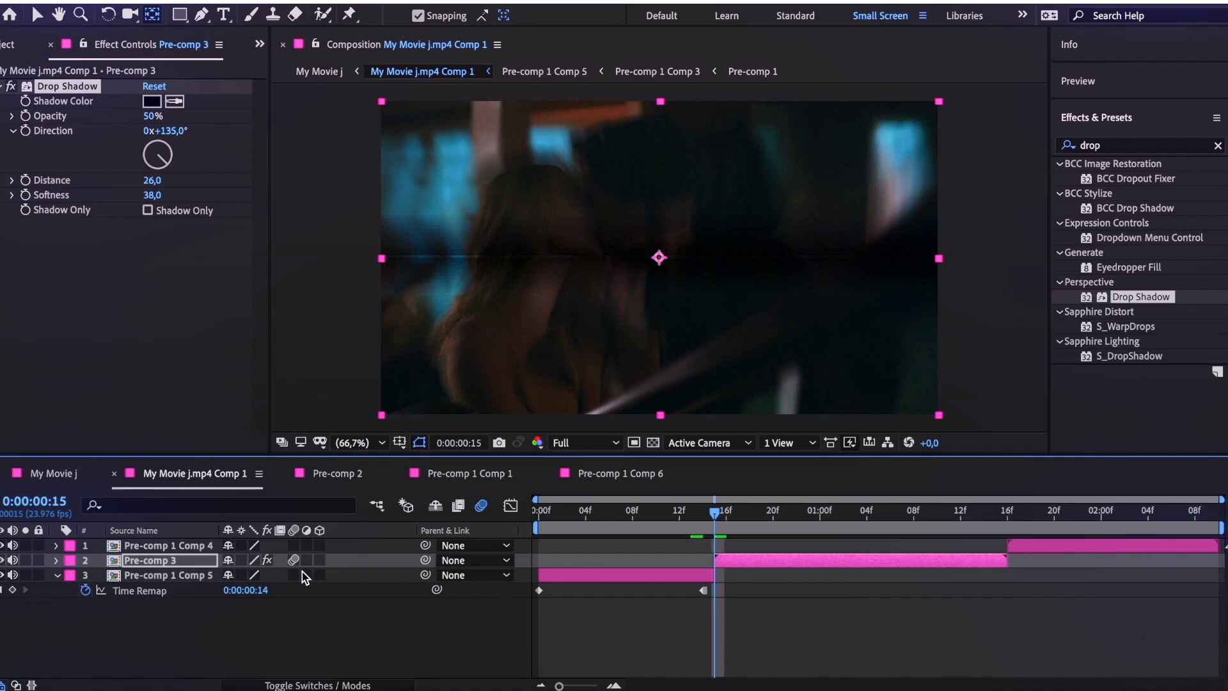
key(s)
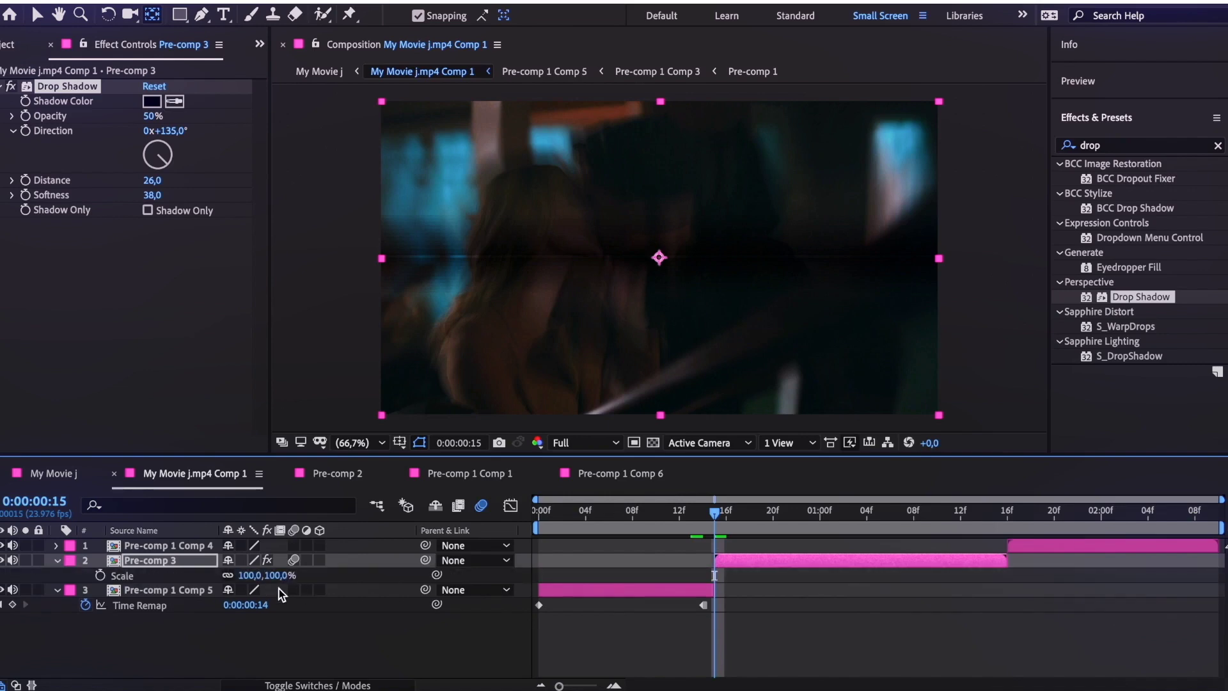
drag(719, 520, 989, 520)
drag(247, 576, 263, 575)
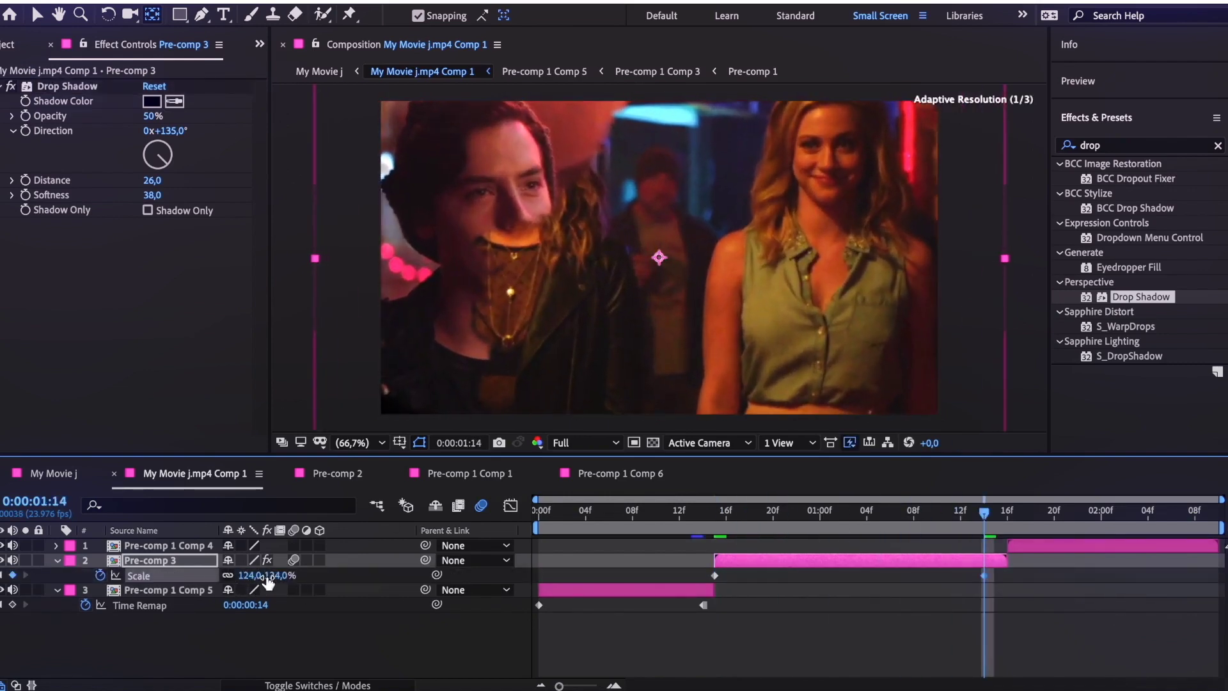
Add Rotation keyframes to Pre-comp 3 from 0° at 0:00:00:15 to a slight tilt at 0:00:01:15 and preview the movement.
click(714, 520)
drag(775, 523, 989, 527)
drag(243, 578, 247, 578)
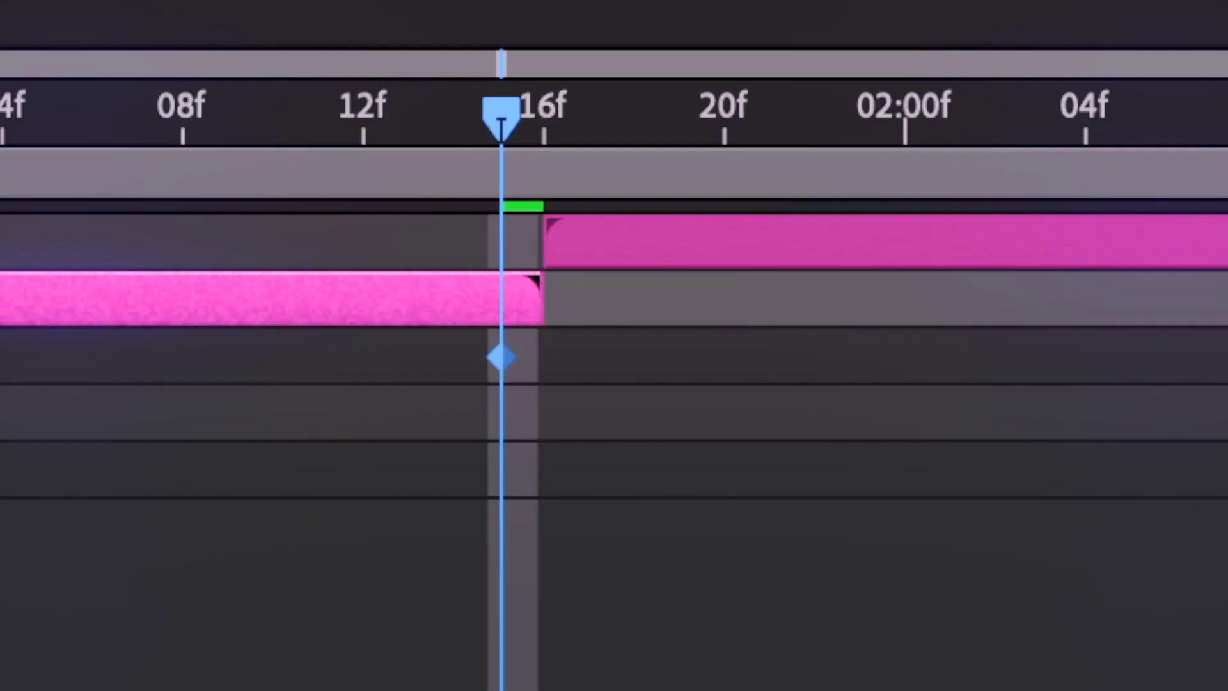
click(659, 524)
key(space)
key(space)
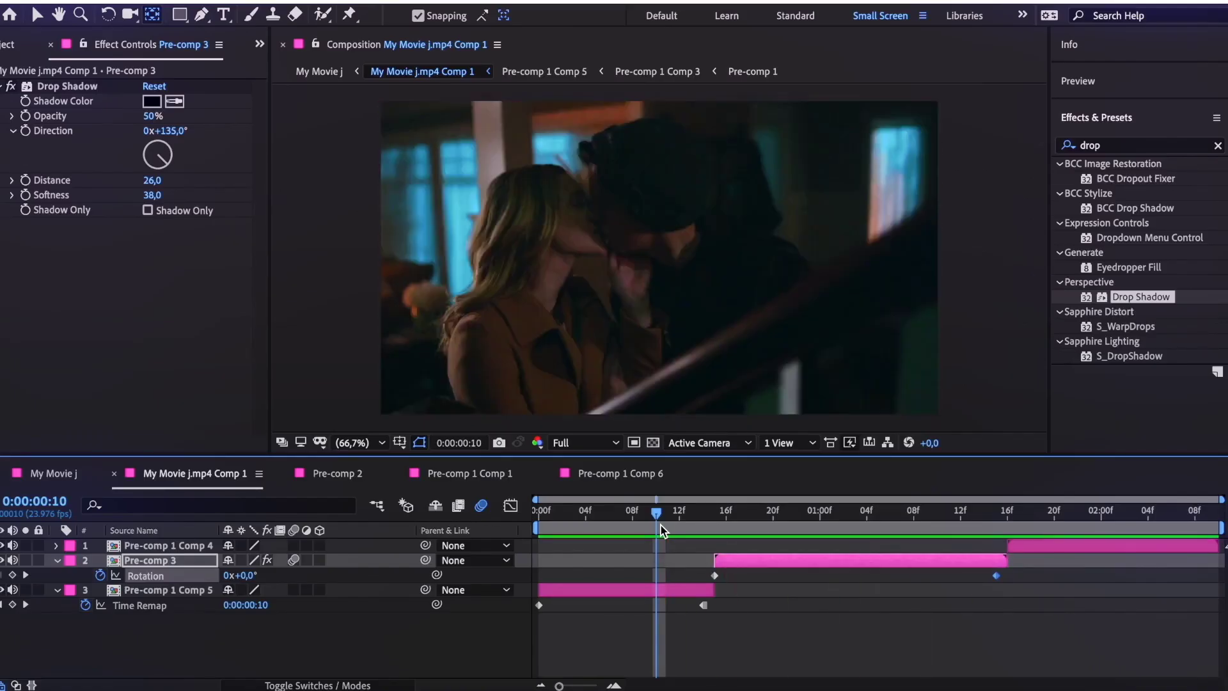
key(space)
Pre-compose Pre-comp 3 and apply the S_WipeCircle effect to the resulting layer.
key(super+shift+c)
key(Return)
drag(991, 517, 876, 526)
click(1101, 145)
text(wipec)
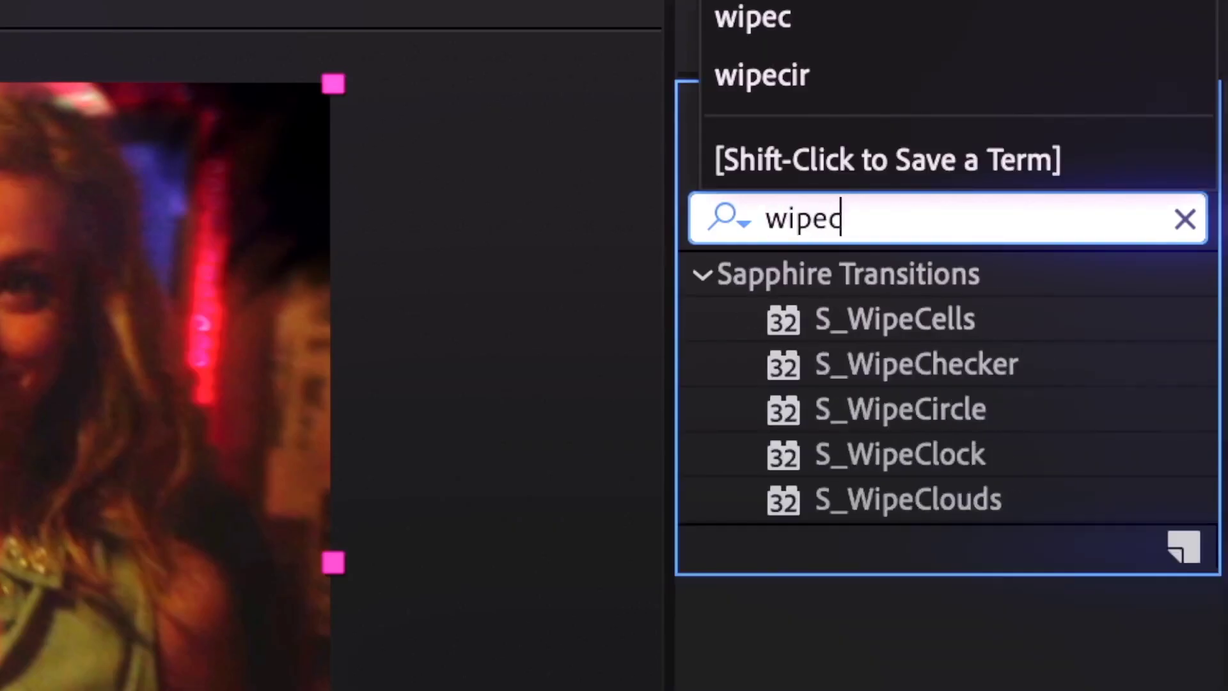
text(ir)
click(920, 320)
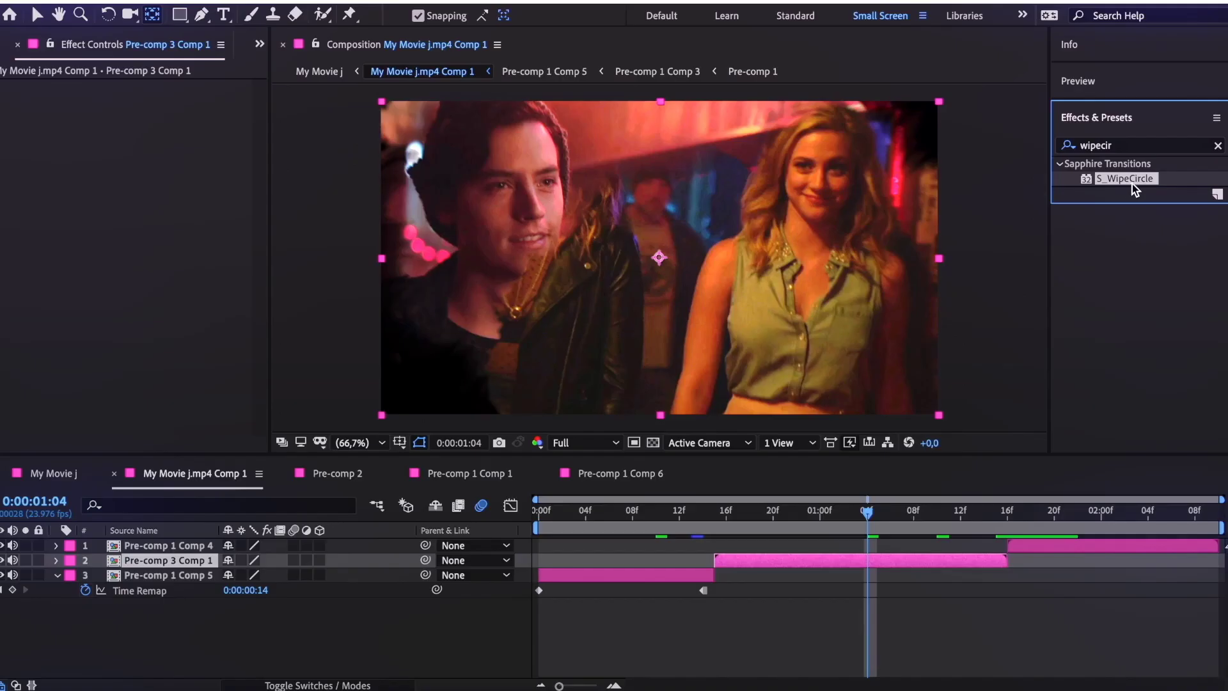
drag(920, 563, 922, 561)
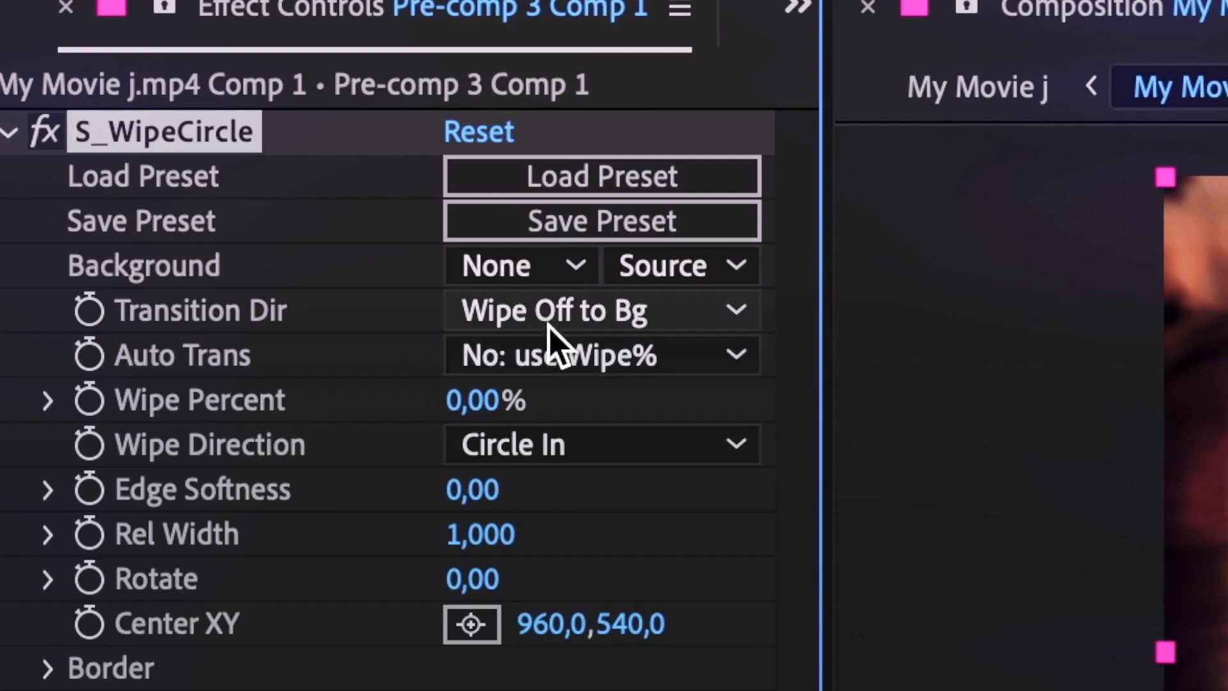
Set Transition Dir to Wipe On from Bg and keyframe Wipe Percent from 100% at 0:00:01:04 to 50% at 0:00:01:16.
click(178, 148)
click(220, 207)
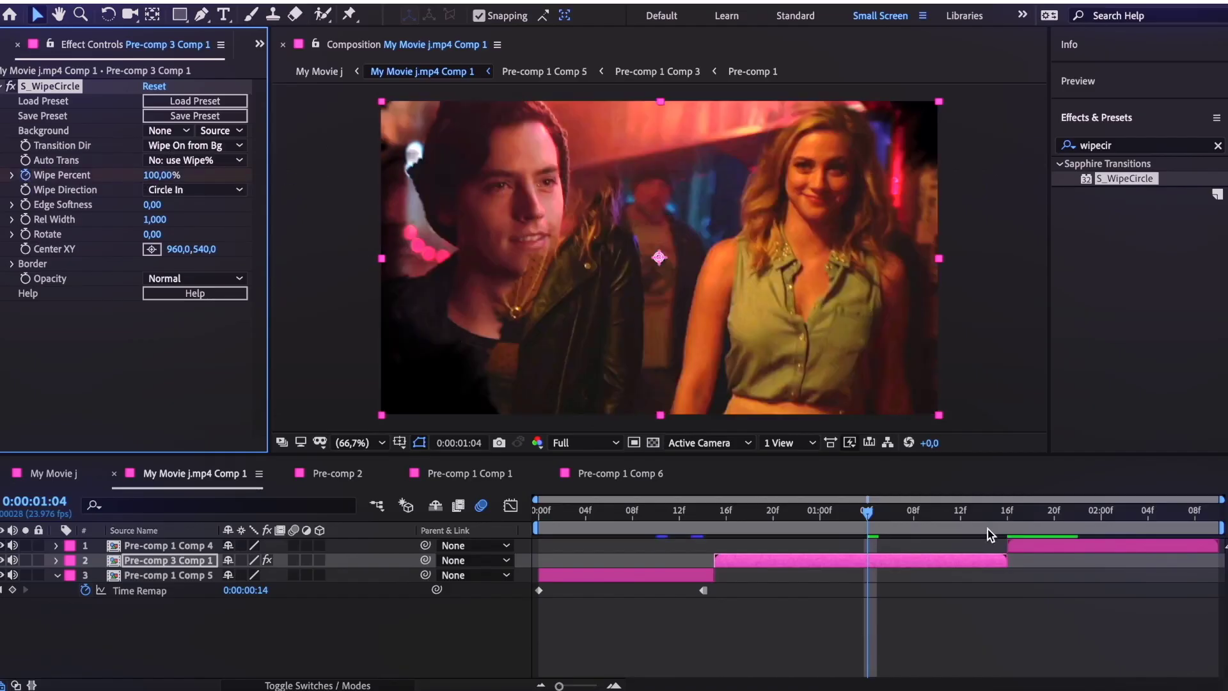
key(u)
drag(867, 508, 708, 508)
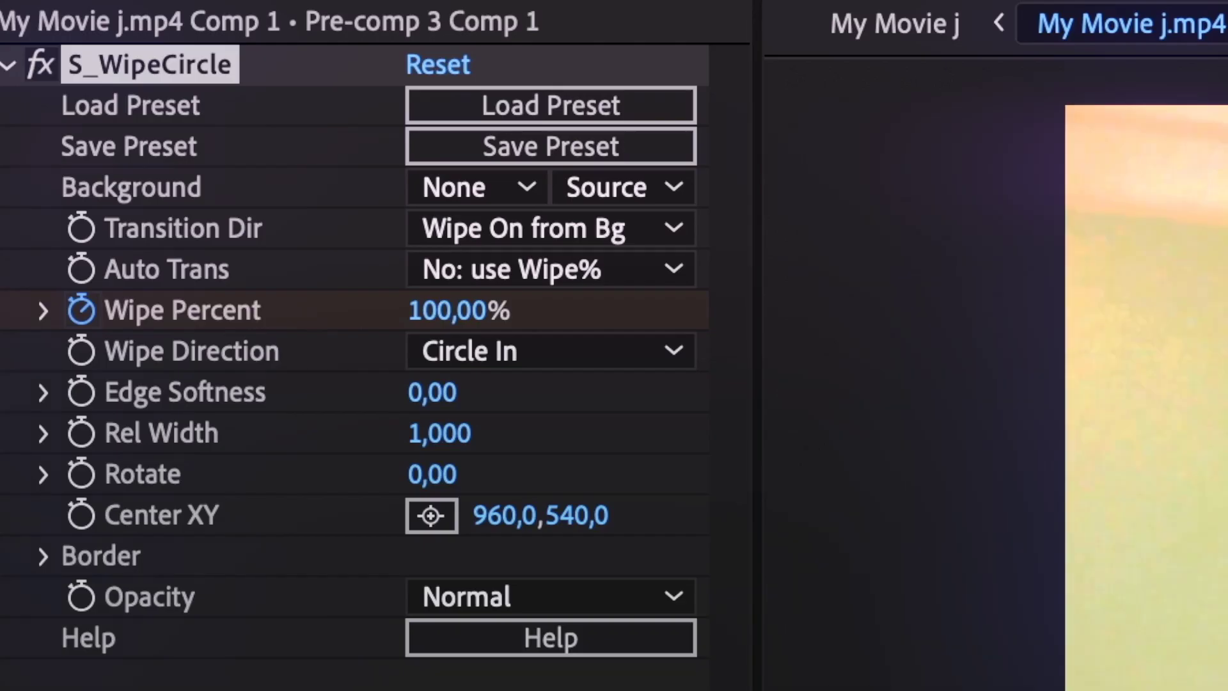
drag(441, 309, 392, 350)
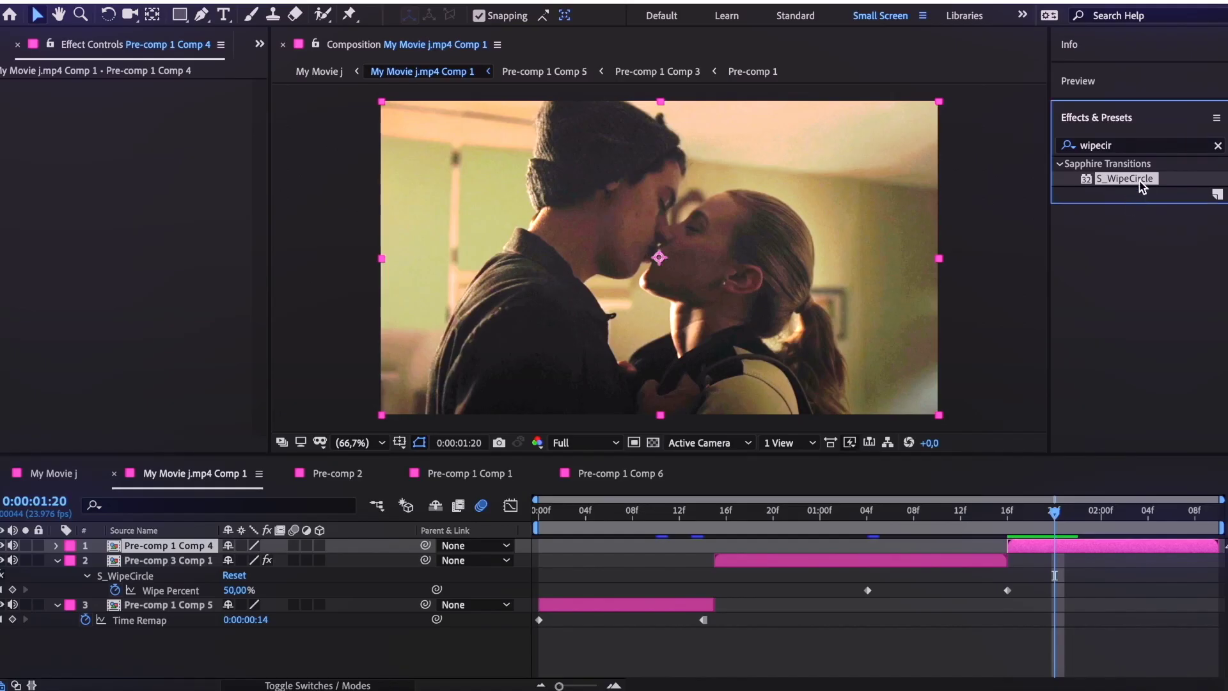
Apply S_WipeCircle to Pre-comp 1 Comp 4 and keyframe Wipe Percent from 50% at 0:00:01:16 to 0% at 0:00:02:08.
drag(1140, 184, 1063, 546)
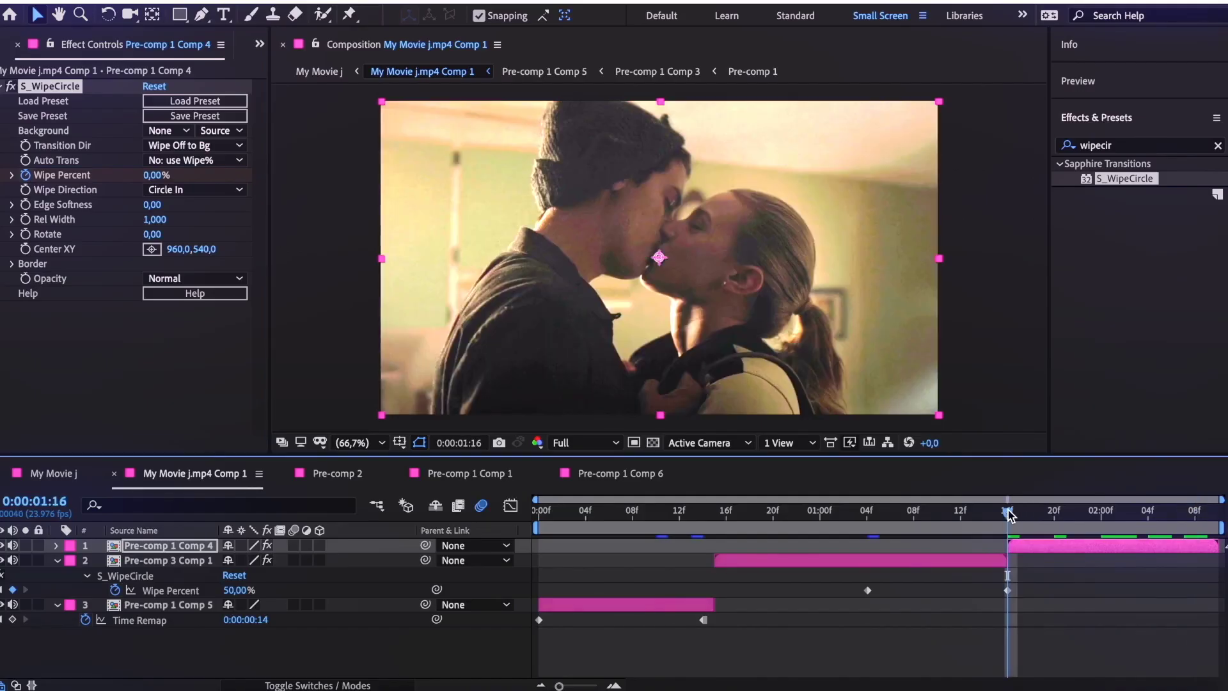
drag(151, 177, 190, 171)
Apply Easy Ease to the Wipe Percent keyframes of both S_WipeCircle layers.
drag(944, 564, 1193, 583)
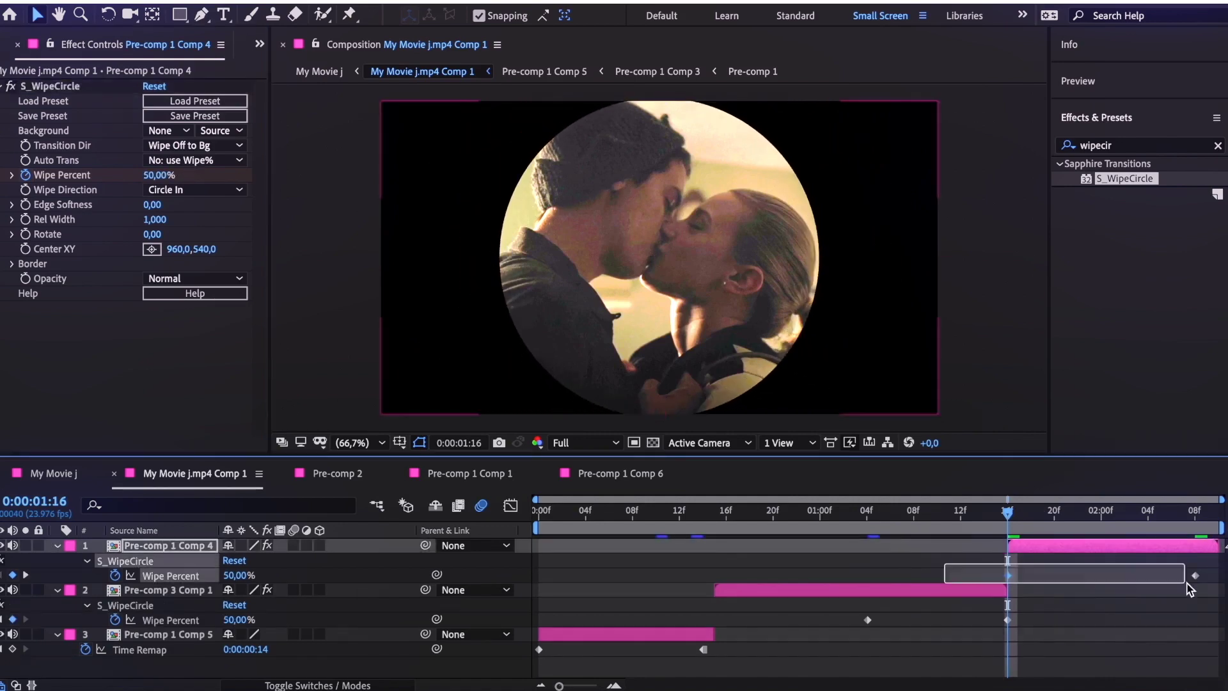
drag(820, 618, 1038, 632)
click(390, 2)
mouse_move(474, 169)
click(665, 222)
drag(1016, 549, 1198, 579)
click(387, 1)
mouse_move(435, 163)
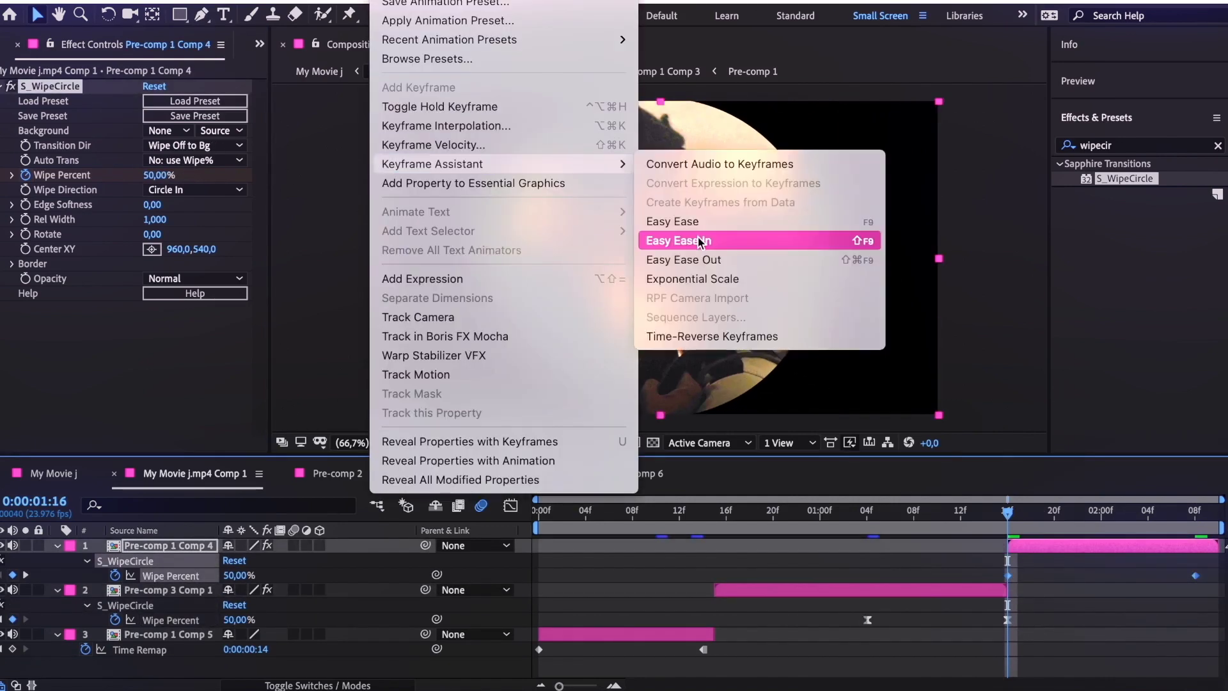
click(678, 221)
Reshape the Wipe Percent curve of Pre-comp 3 Comp 1 so it starts slowly and drops steeply at 0:00:01:16, and preview it.
click(867, 618)
key(shift+F3)
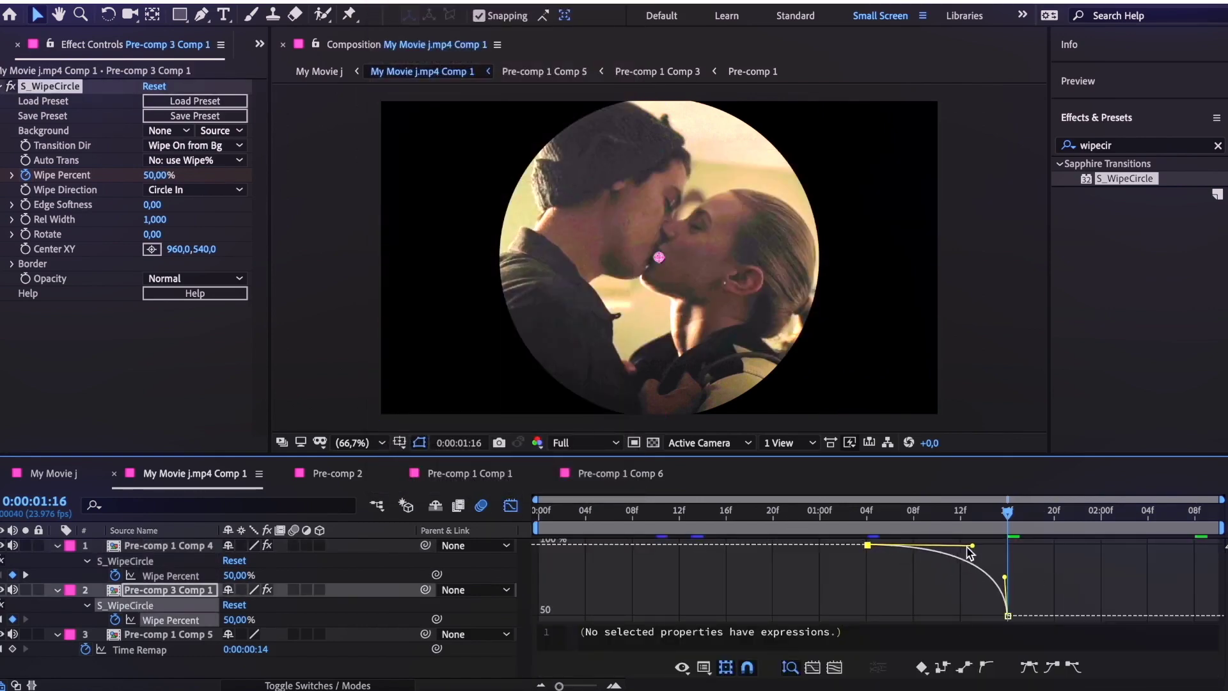
click(867, 516)
key(space)
key(space)
click(510, 505)
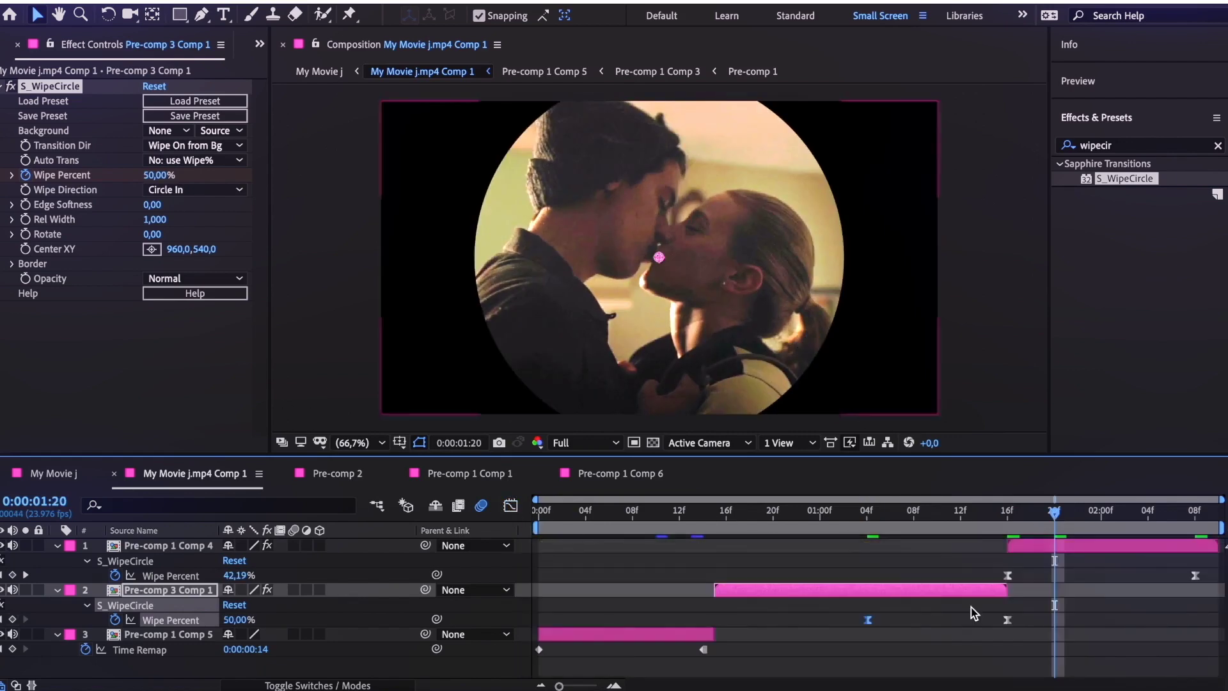
Reshape the Wipe Percent curve of Pre-comp 1 Comp 4 so it starts fast and slows toward 0:00:02:08.
click(1006, 576)
key(shift+F3)
drag(1133, 615, 1039, 618)
key(shift+F3)
click(1007, 536)
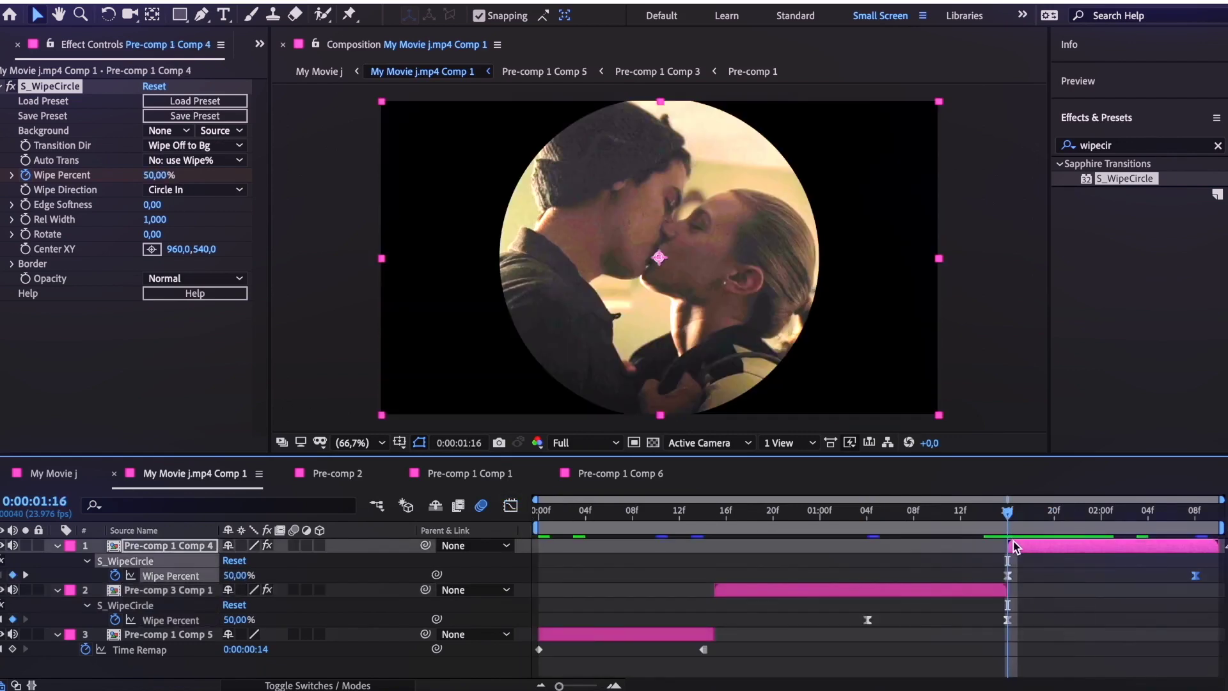
Open Pre-comp 1 Comp 4, apply the turbulence displace 2 preset to its Pre-comp 1 layer and preview the distortion.
double_click(1013, 545)
key(space)
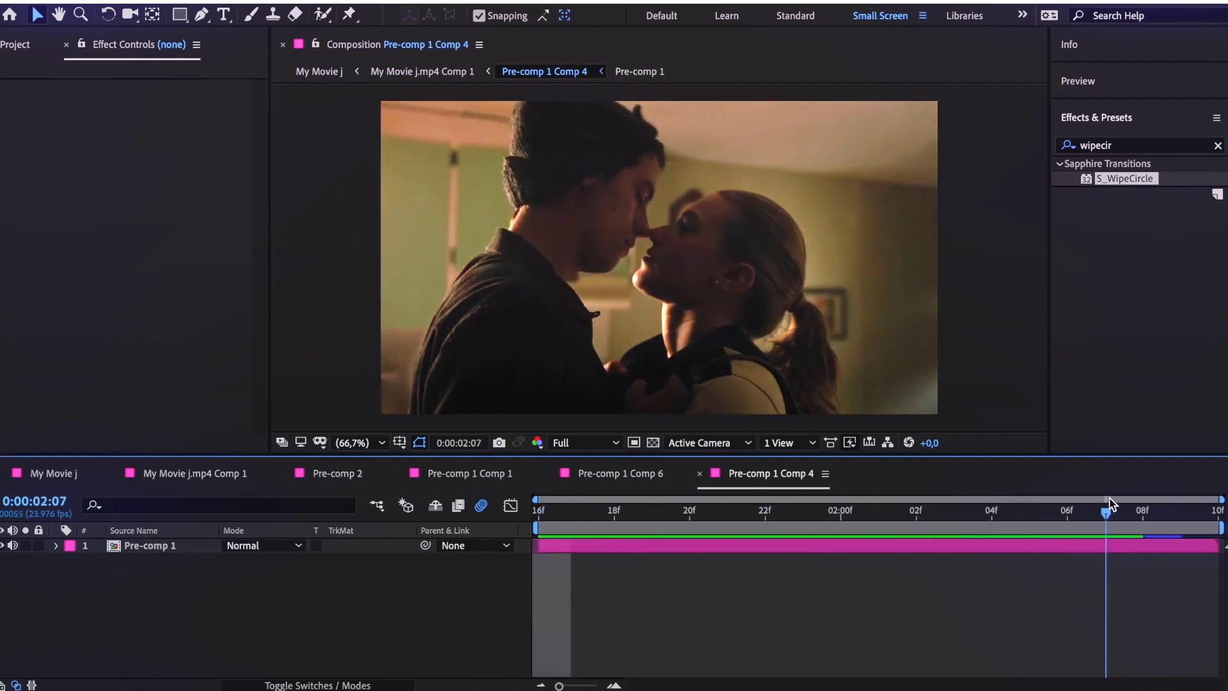
click(1128, 149)
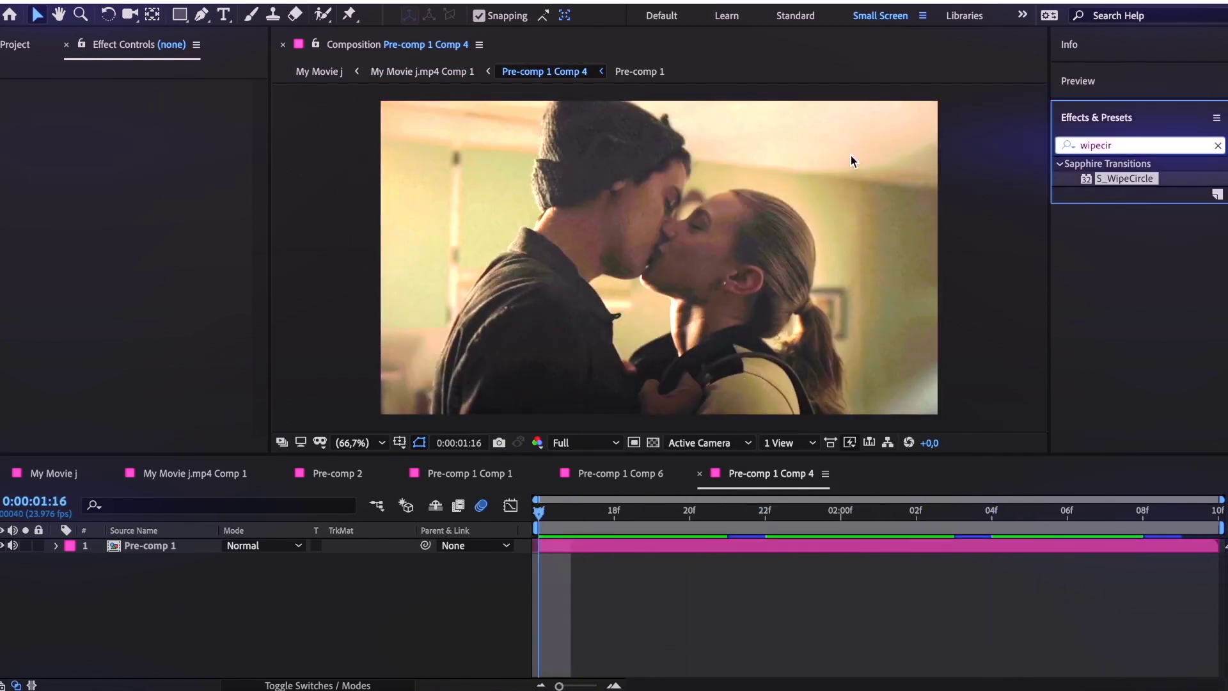
text(turbu)
drag(1148, 196, 684, 549)
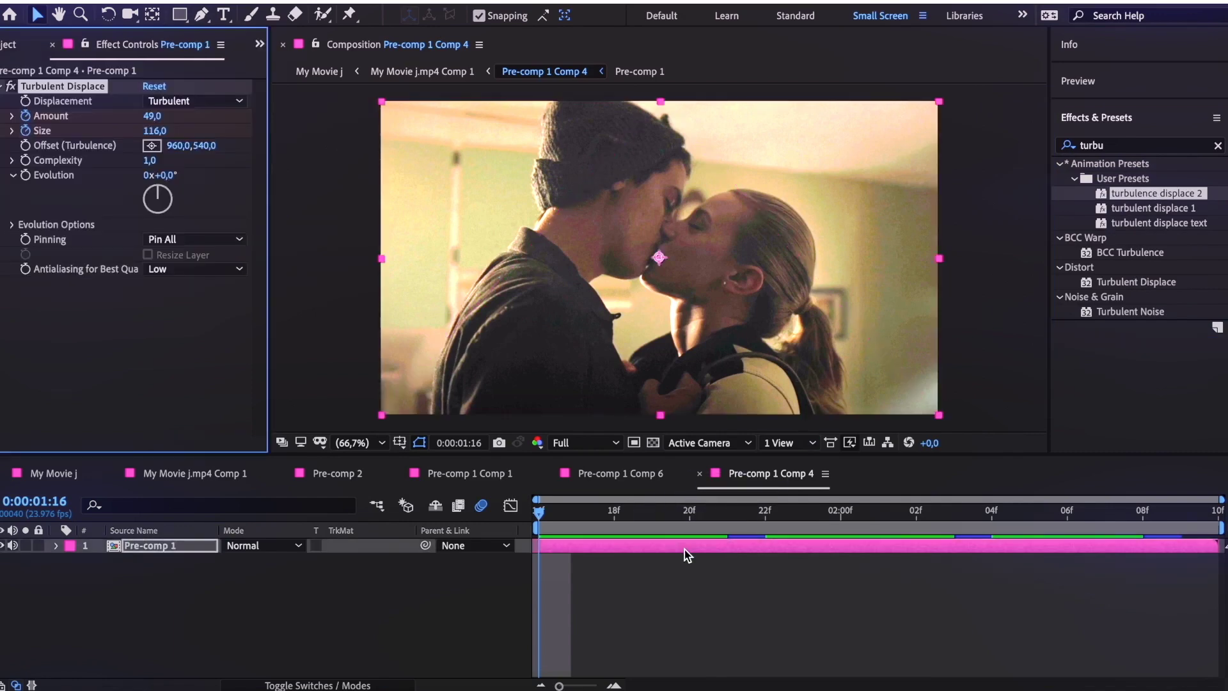
key(space)
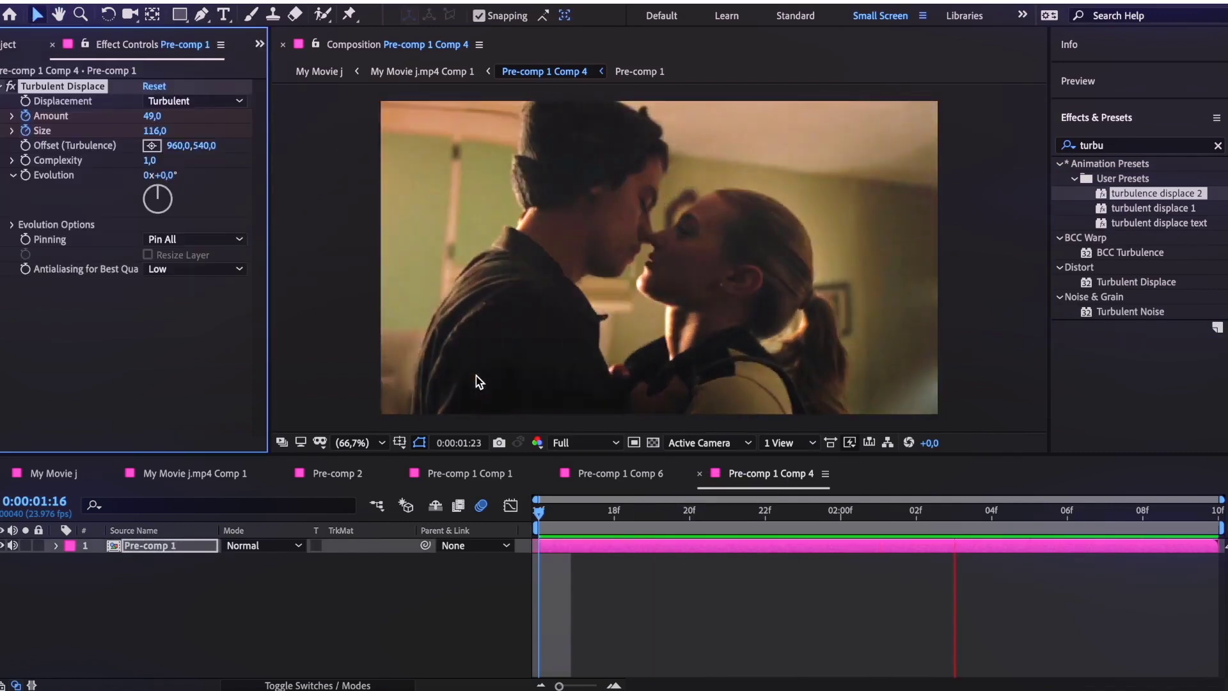
key(space)
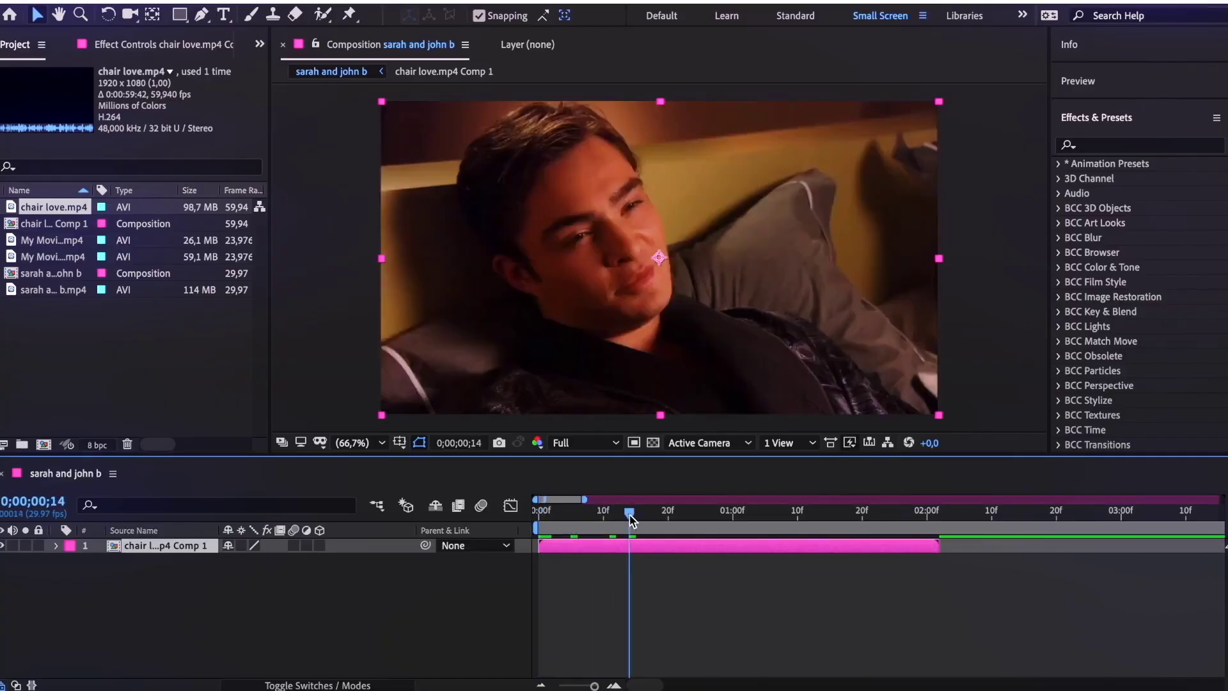
Split the chair love.mp4 clip in the sarah and john b composition into four pre-composed pieces.
drag(630, 515, 811, 517)
click(697, 580)
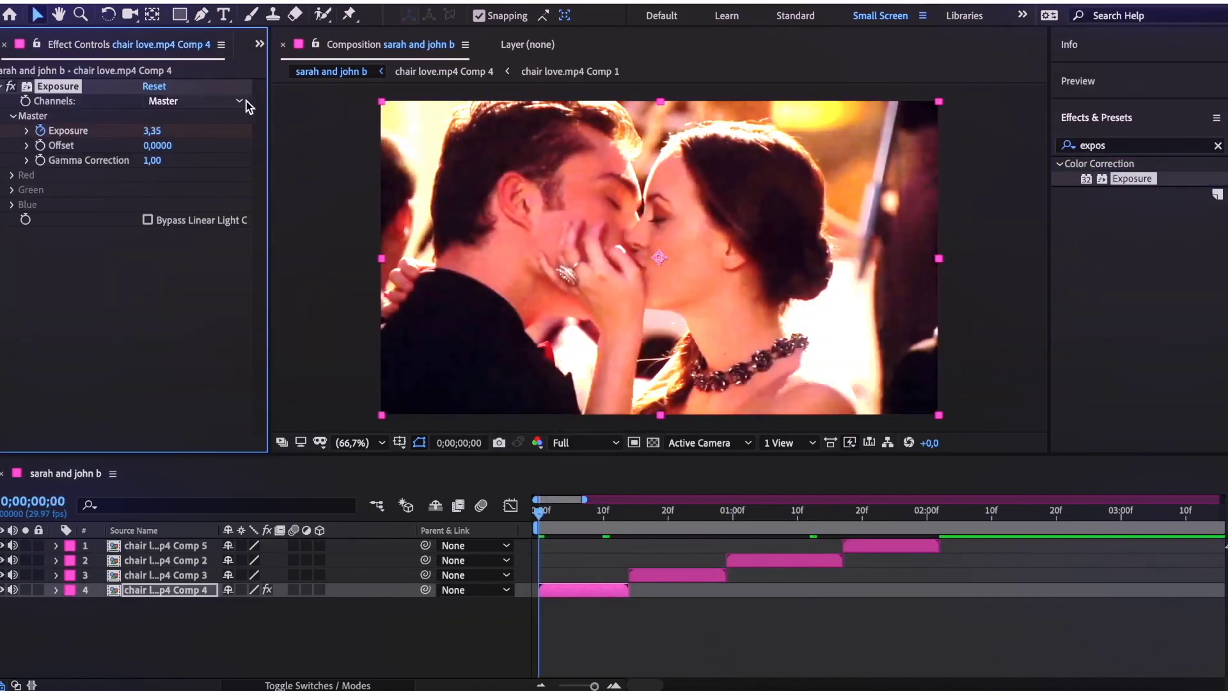
Paste the keyframed Exposure effect of chair love.mp4 Comp 4 onto the other three clips at each clip's start.
click(635, 514)
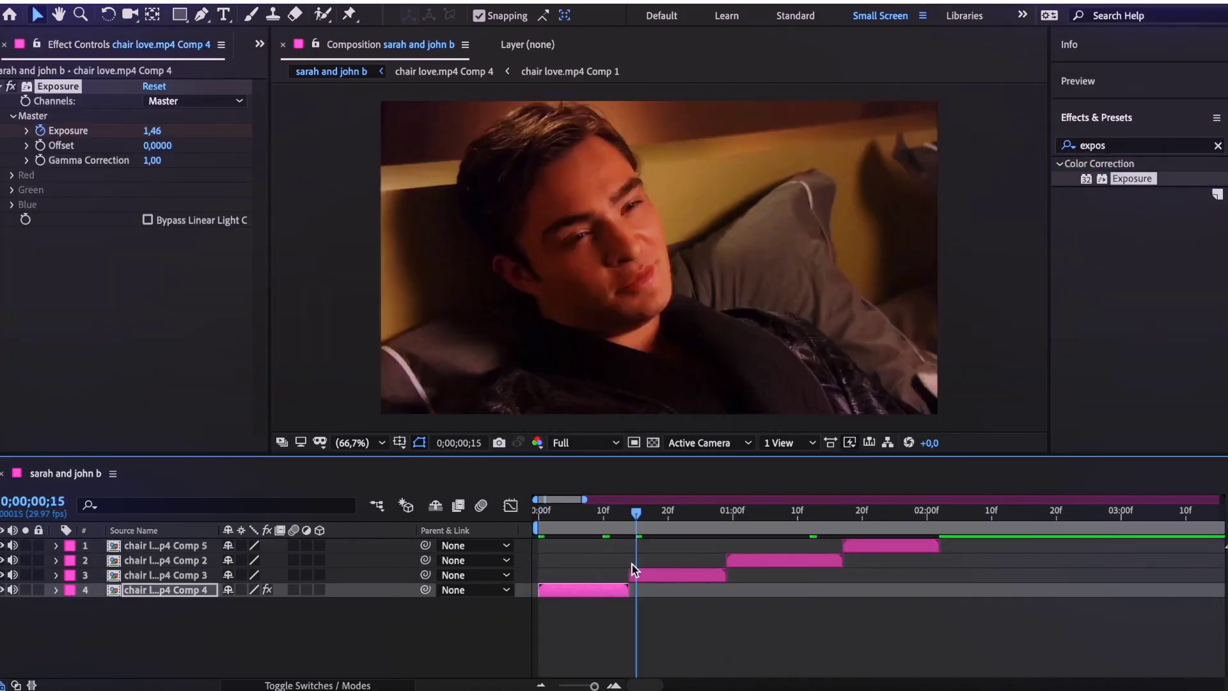
click(646, 574)
key(ctrl+v)
click(726, 515)
click(742, 559)
key(ctrl+v)
click(843, 515)
click(856, 545)
Apply S_BlurMoCurves to chair love.mp4 Comp 4 and keyframe Z Dist from 0.160 at the start to 1.000 at 0;00;00;13.
click(538, 514)
click(1131, 145)
text(blurmo)
drag(1132, 179, 598, 592)
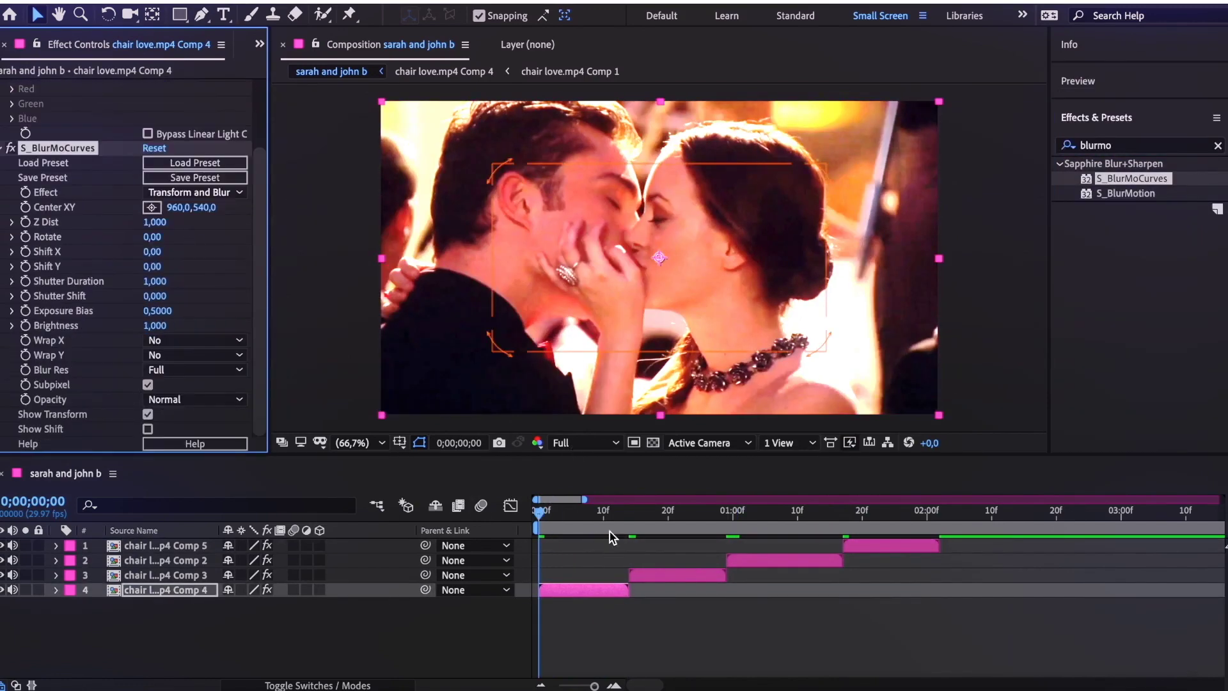
click(614, 514)
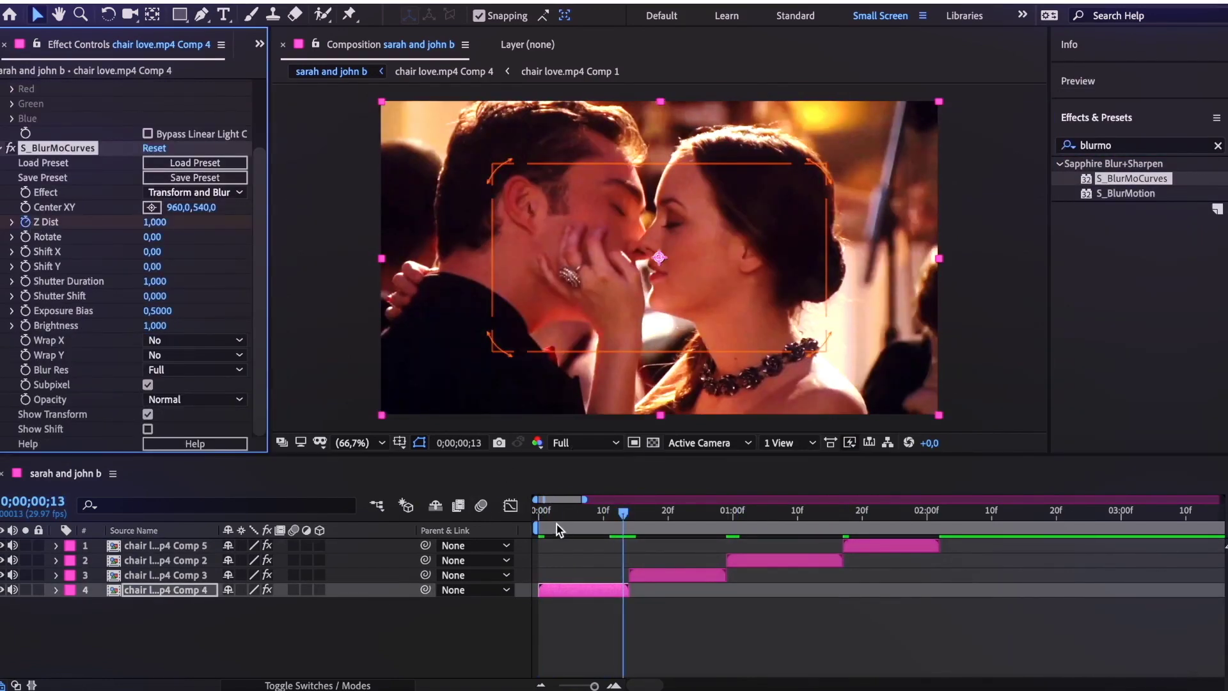
click(539, 515)
drag(154, 221, 85, 224)
Apply Easy Ease to the Z Dist keyframes and reshape their curve so it starts fast and slows toward 0;00;00;13.
key(u)
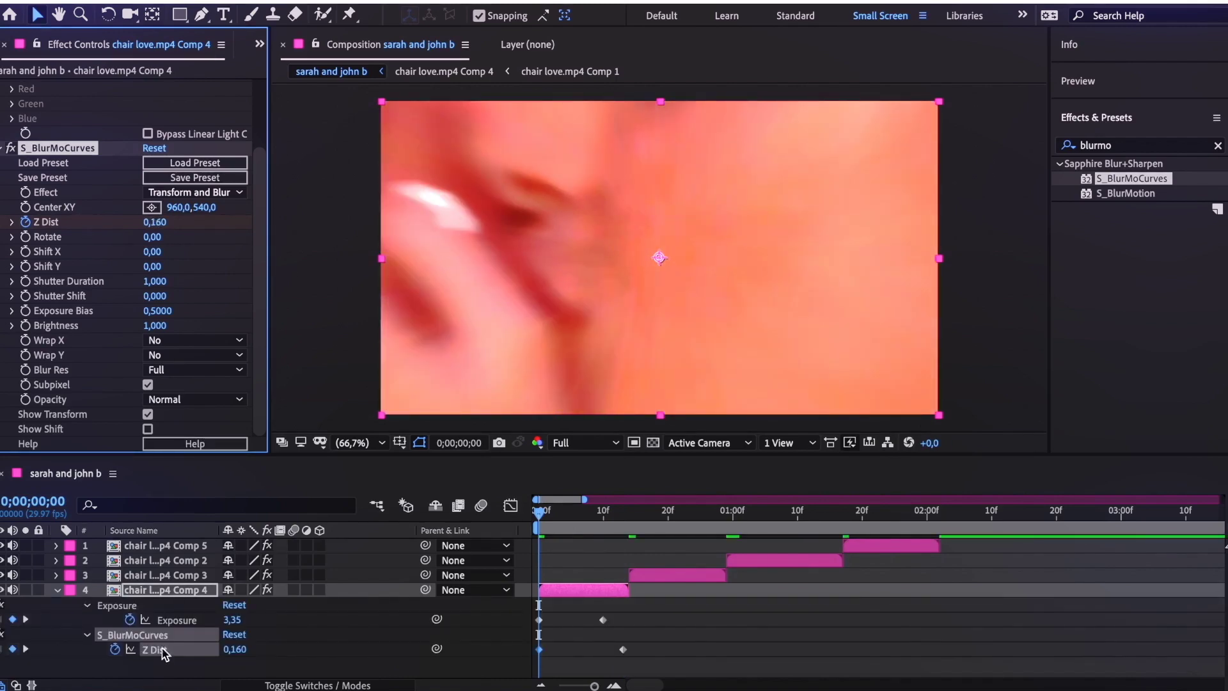
click(401, 2)
mouse_move(471, 164)
click(664, 224)
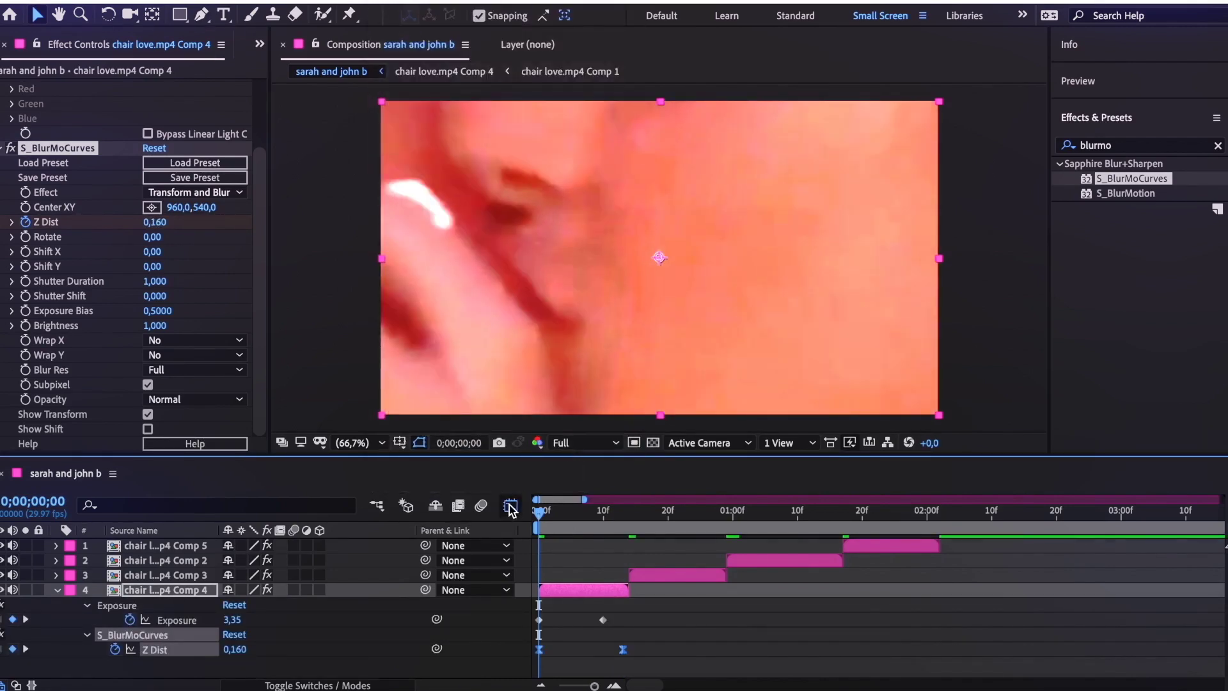
click(510, 505)
click(539, 616)
drag(566, 615, 540, 563)
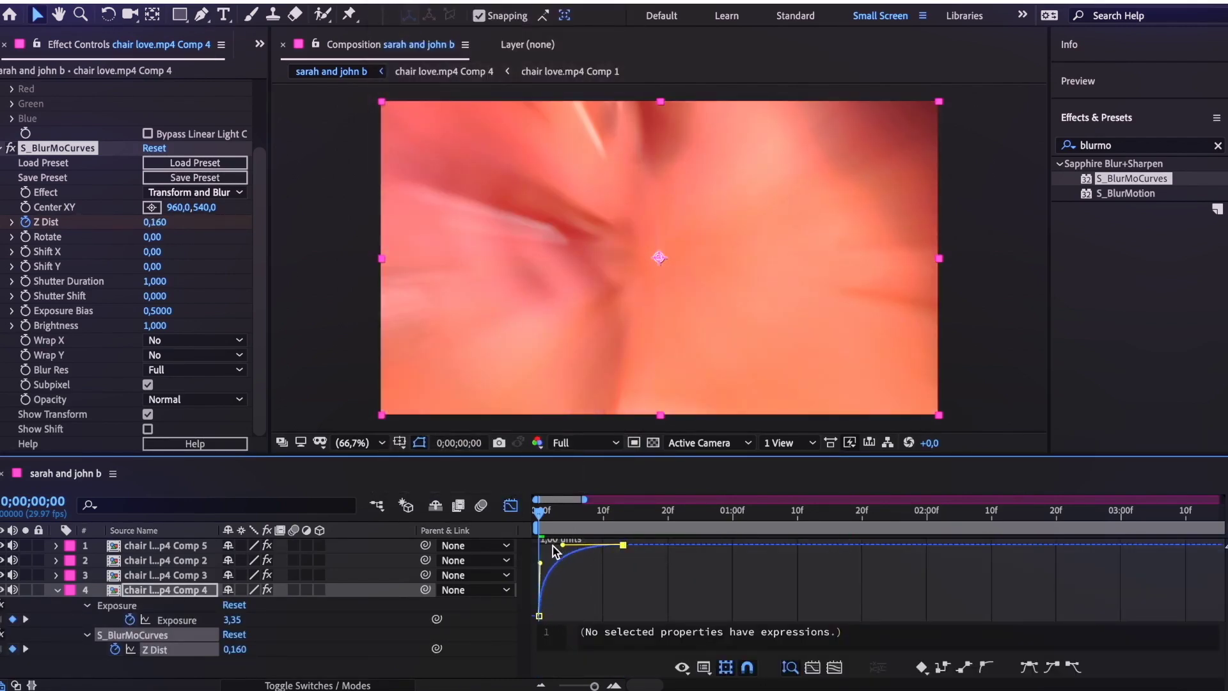
key(shift+F3)
Pre-compose chair love.mp4 Comp 2 and chair love.mp4 Comp 3 together as Pre-comp 1.
click(658, 519)
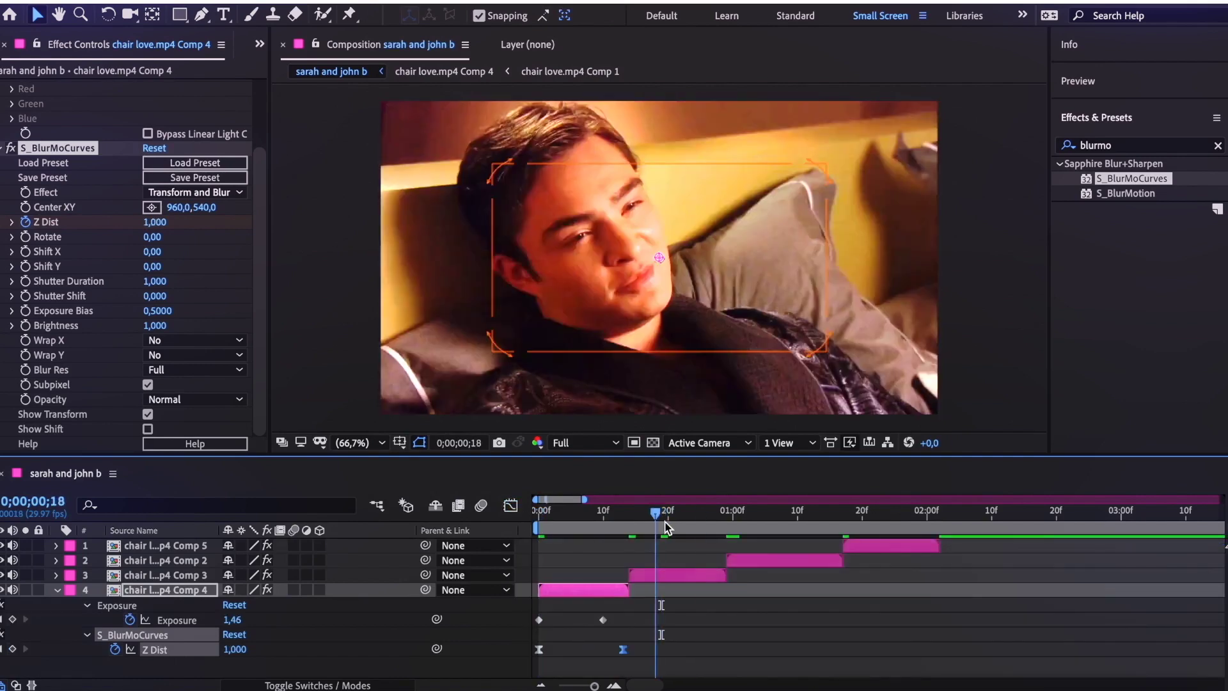
drag(665, 522, 771, 525)
click(768, 560)
shift+click(709, 574)
key(super+shift+c)
click(741, 394)
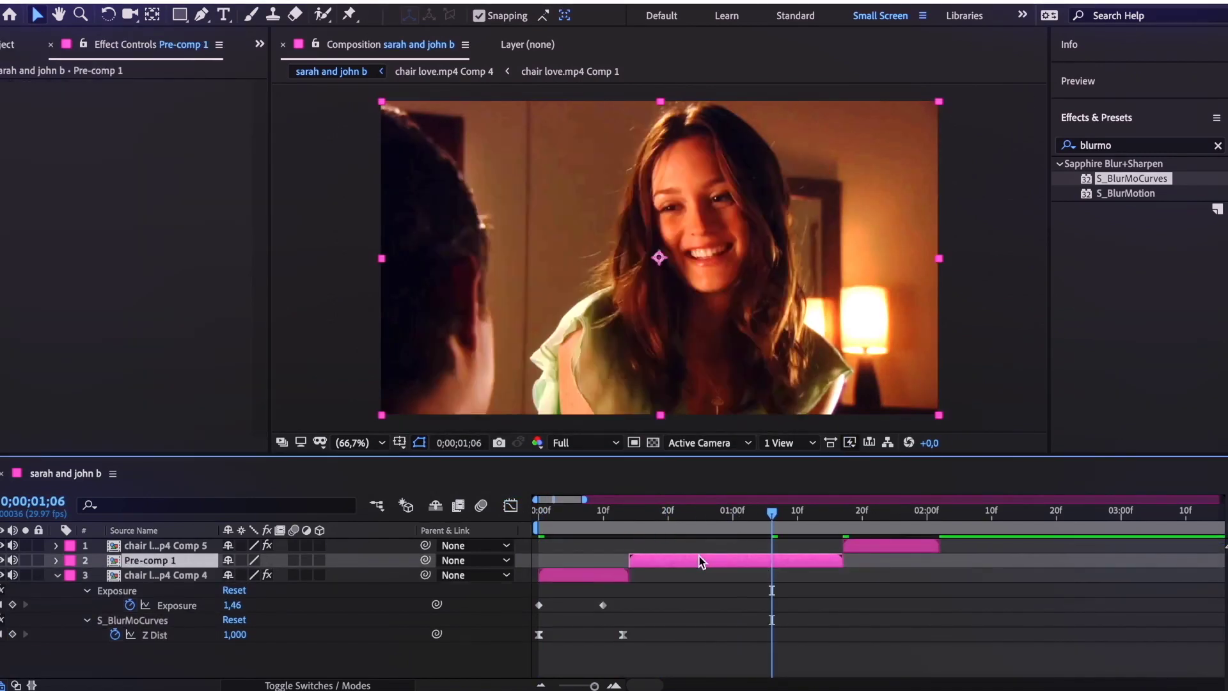
Open Pre-comp 1 and time-stretch the chair love.mp4 Comp 3 layer by a factor of 250%, holding its in-point.
double_click(701, 561)
drag(639, 515, 831, 567)
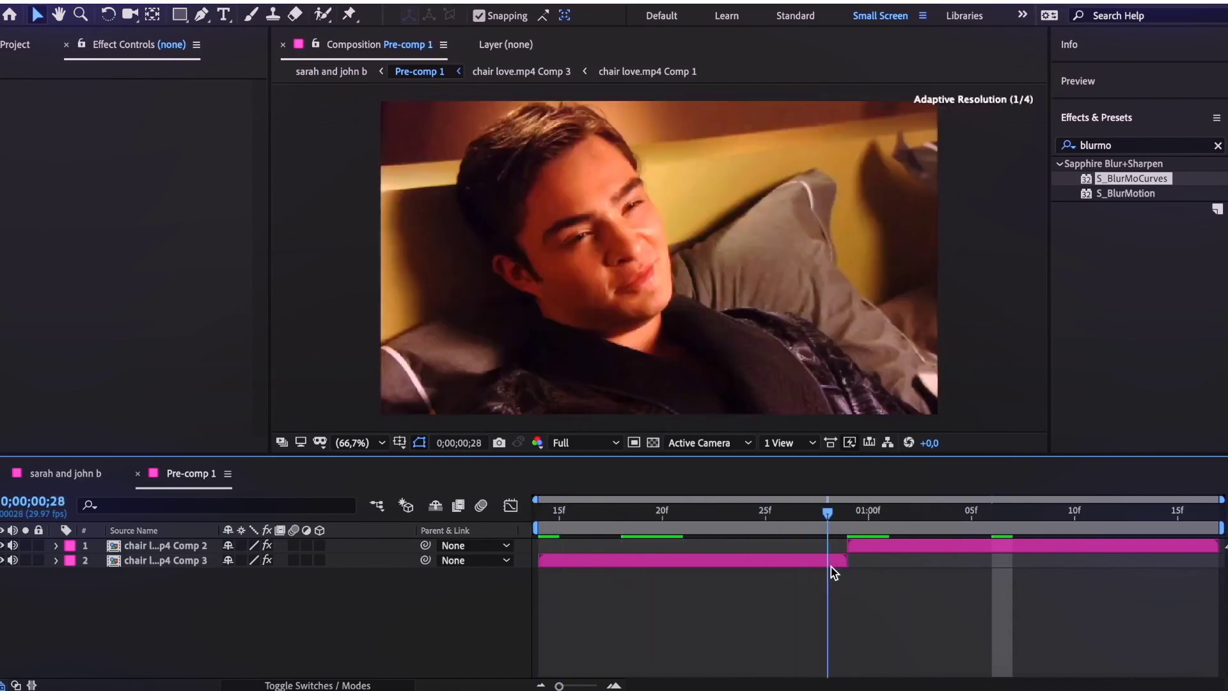
drag(700, 574, 569, 561)
click(573, 561)
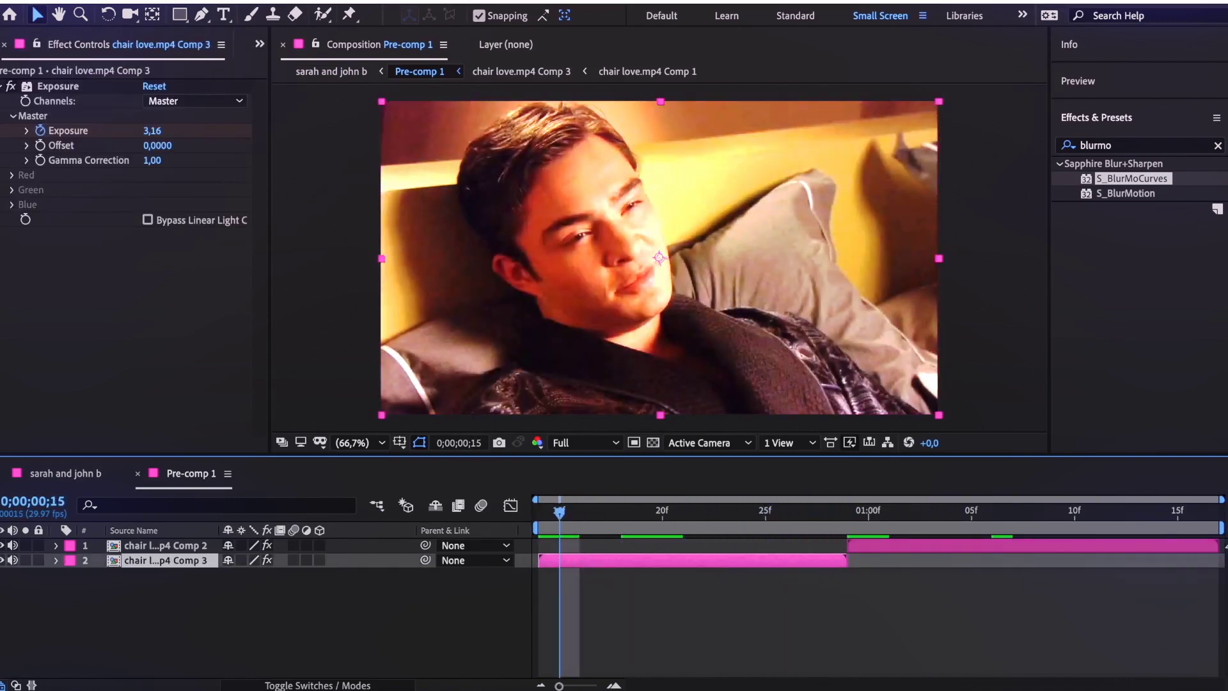
right_click(274, 560)
mouse_move(360, 220)
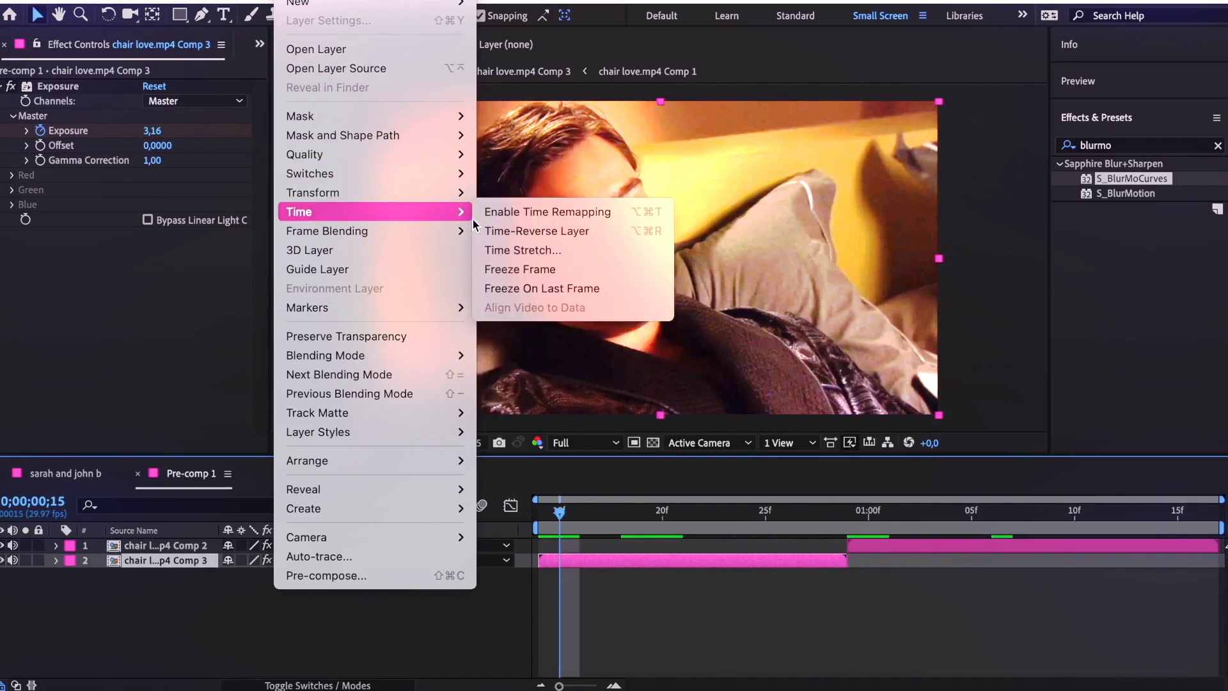
click(577, 256)
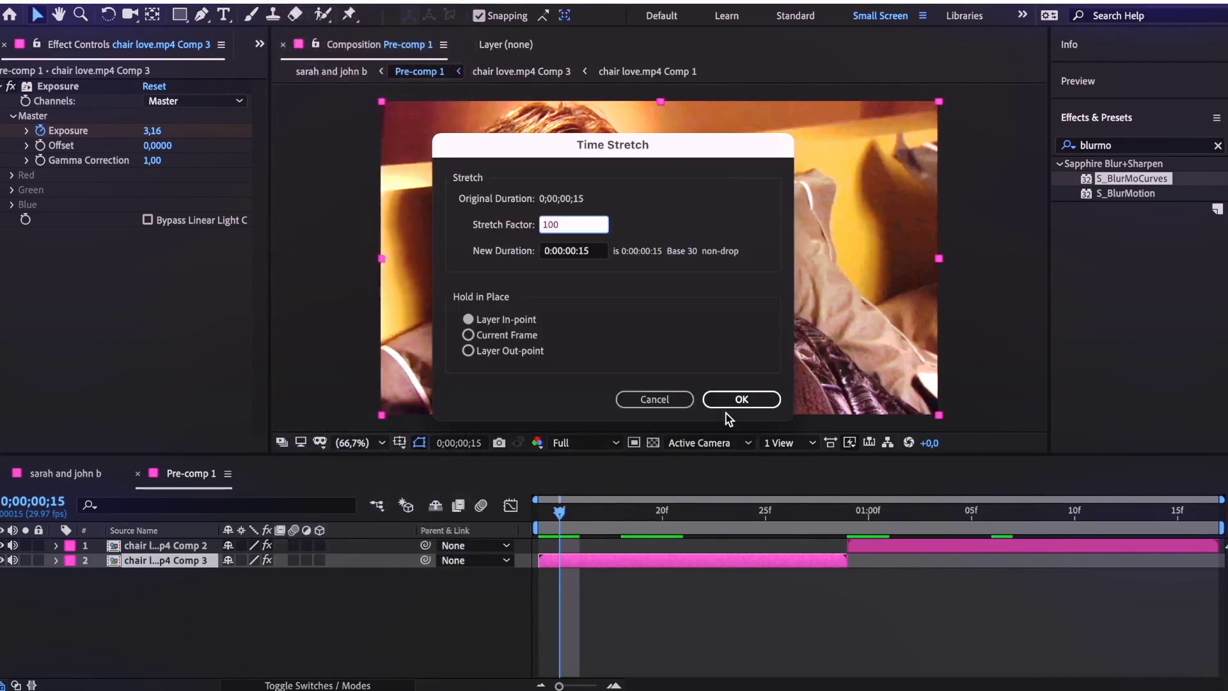
text(2)
text(50)
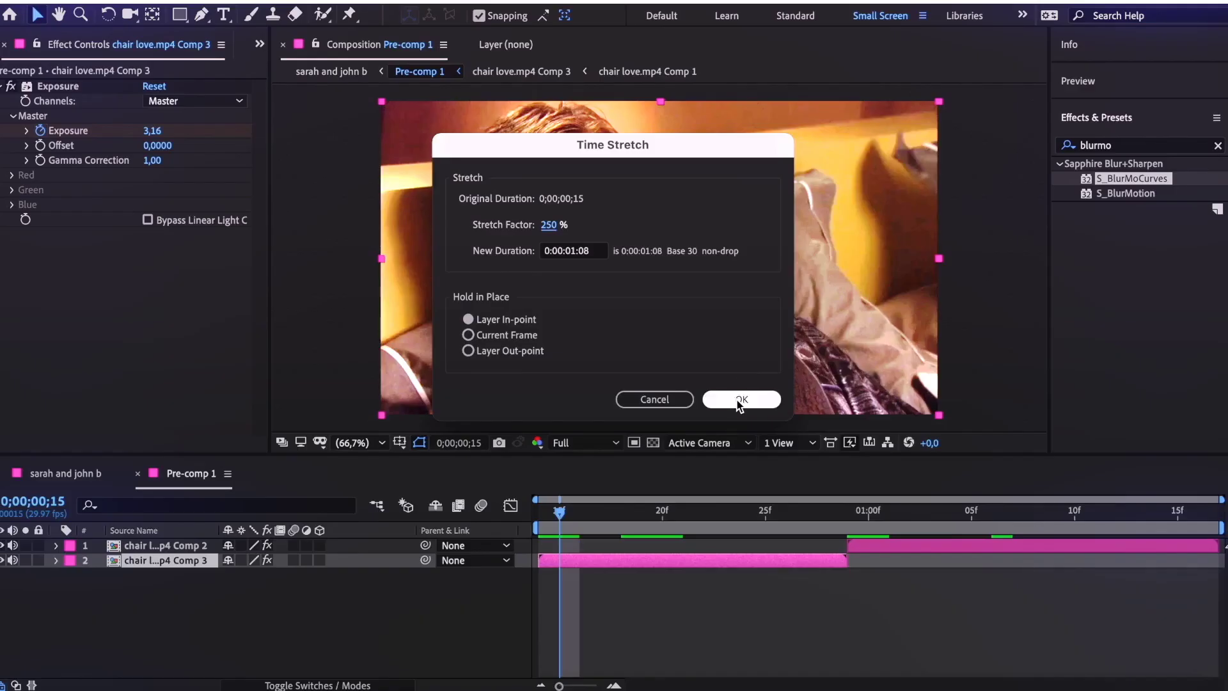
click(839, 547)
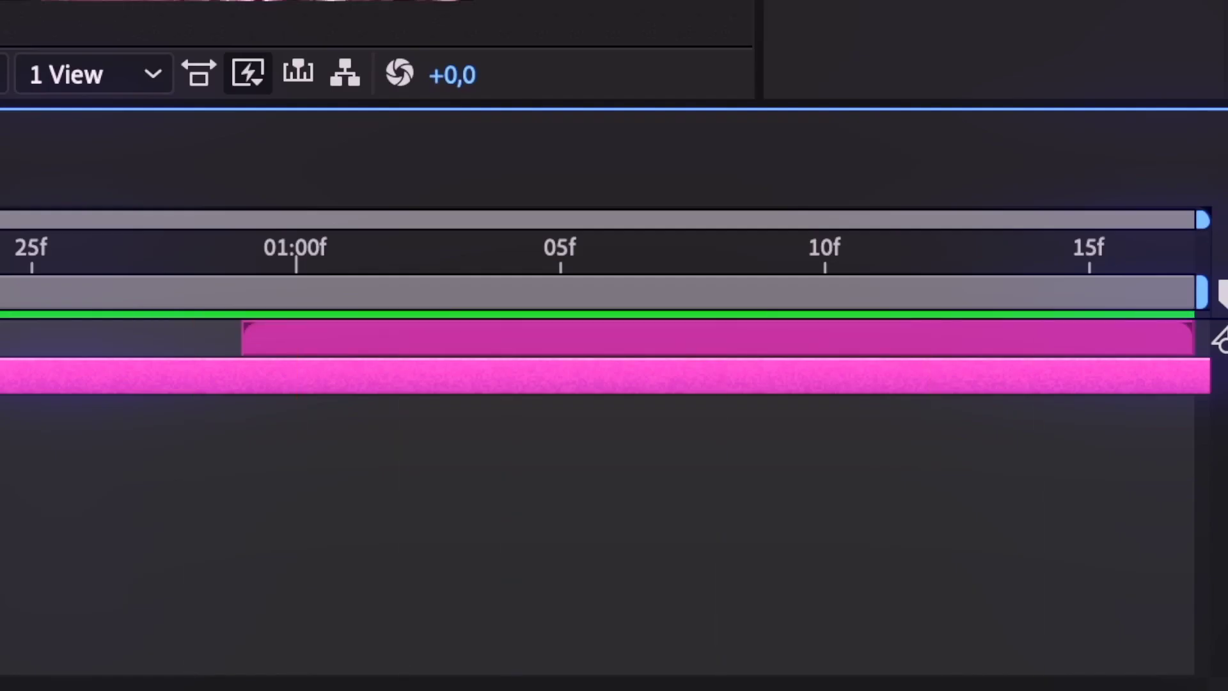
Pre-compose the stretched chair love.mp4 Comp 3 layer, then open the new composition and scale the clip inside to 57%.
key(super+shift+c)
click(740, 394)
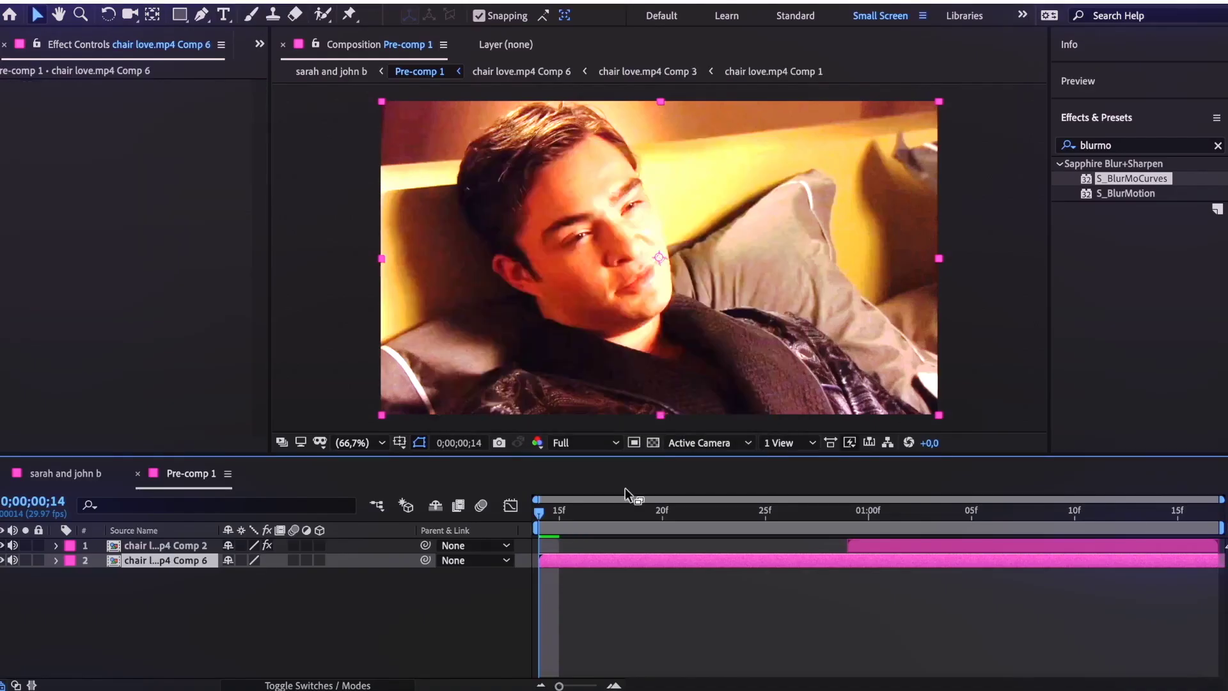
double_click(577, 560)
click(574, 544)
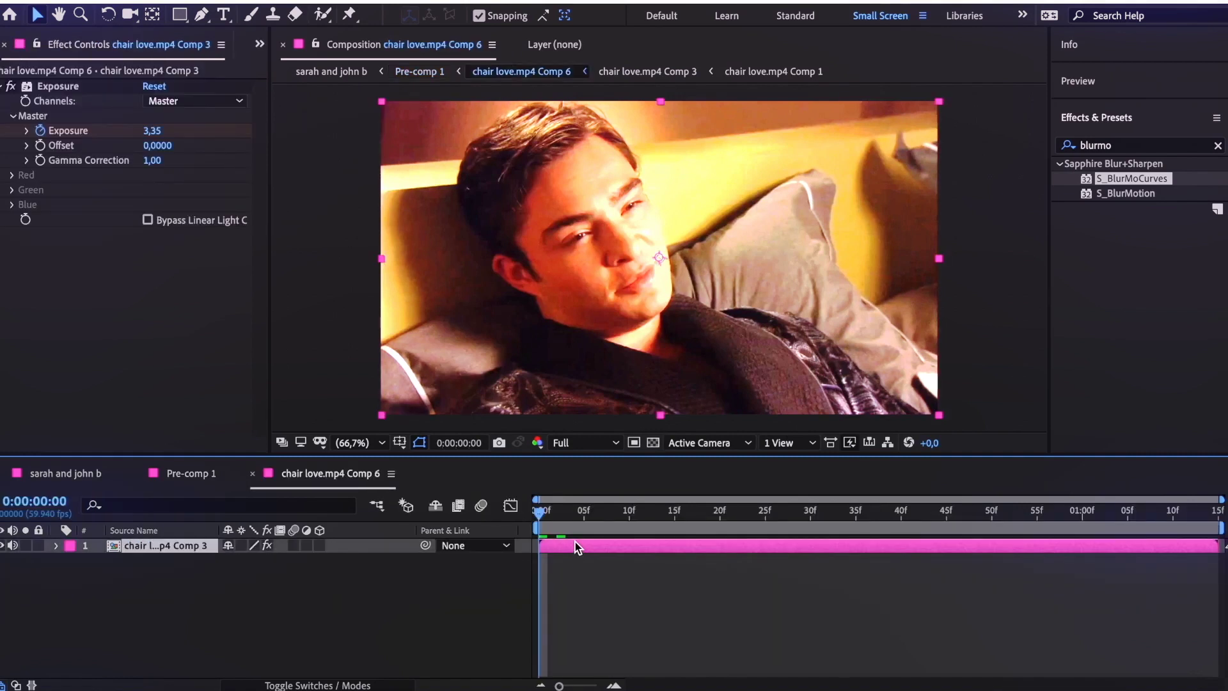
key(s)
drag(249, 560, 213, 571)
Add the polaroid frame PNG from the overlays folder in Finder above the clip and stretch it around the picture to about 208.1 by 104.5%.
key(super+Tab)
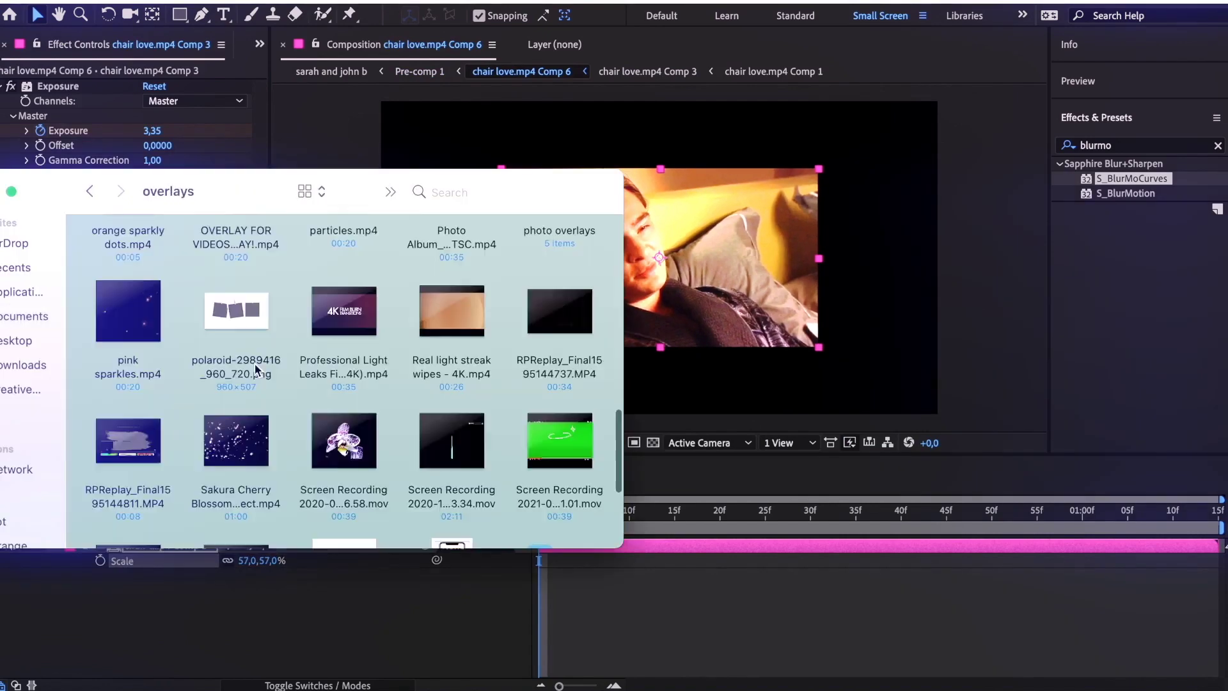
scroll(259, 371, up, 10)
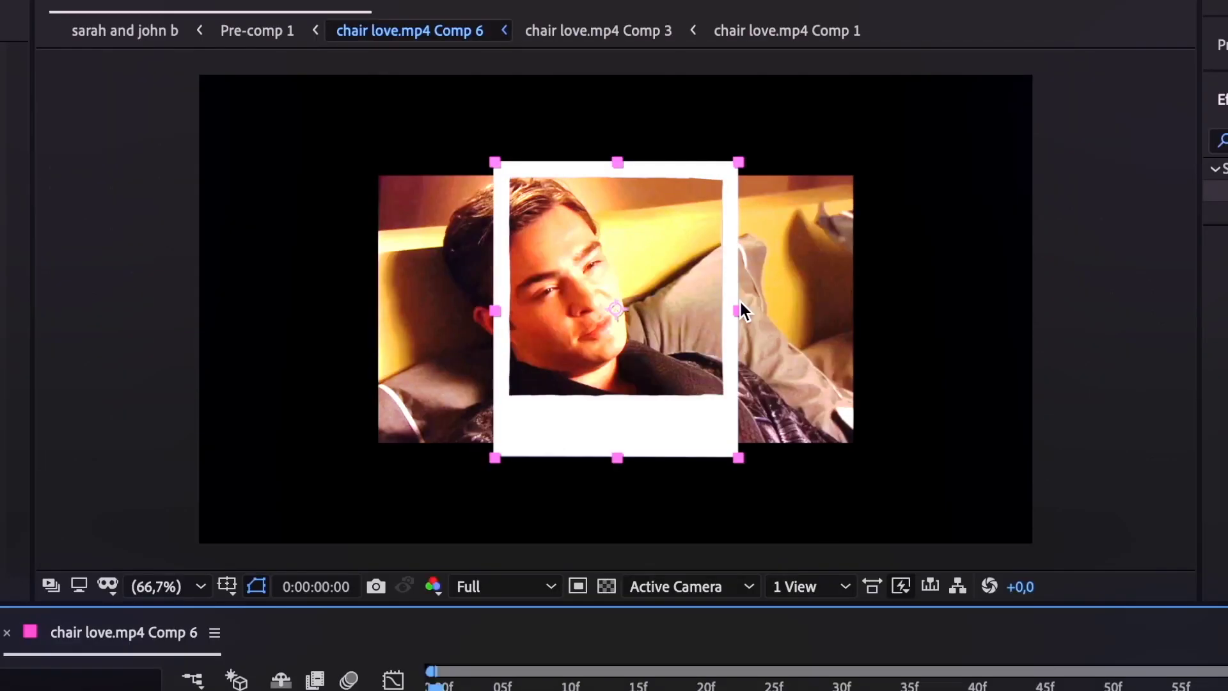
drag(741, 259, 820, 260)
drag(854, 309, 859, 310)
click(478, 455)
drag(479, 458, 480, 467)
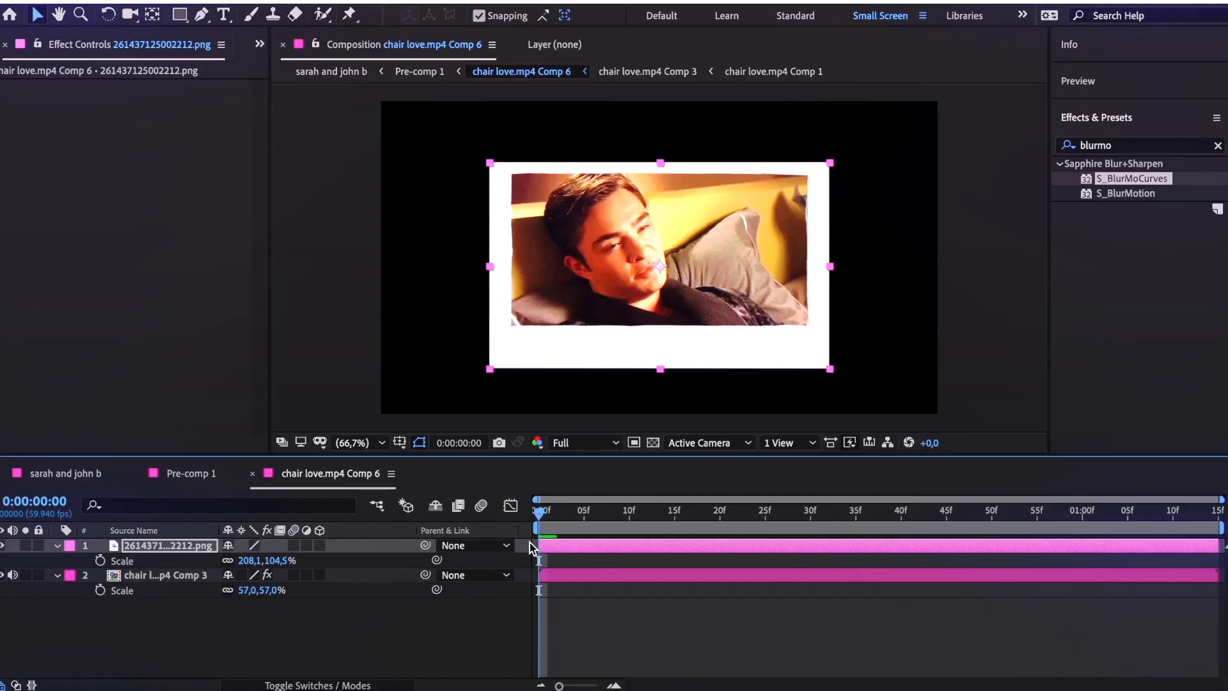
key(ctrl+shift+c)
click(738, 392)
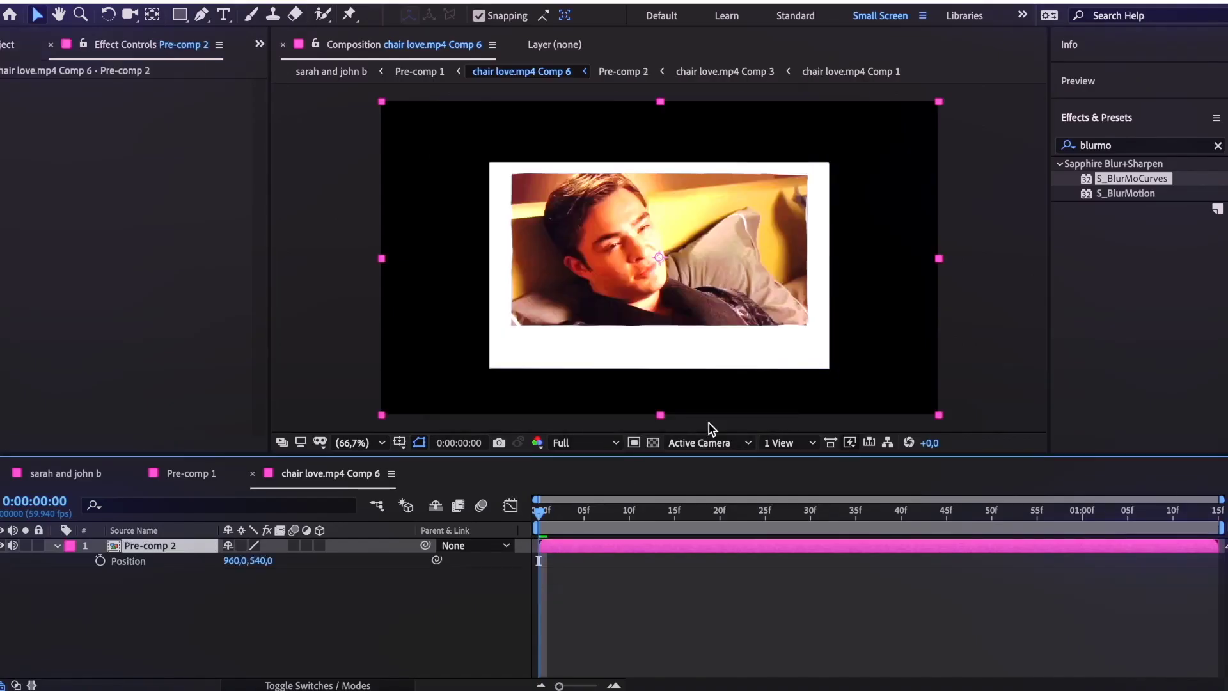
key(ctrl+z)
key(p)
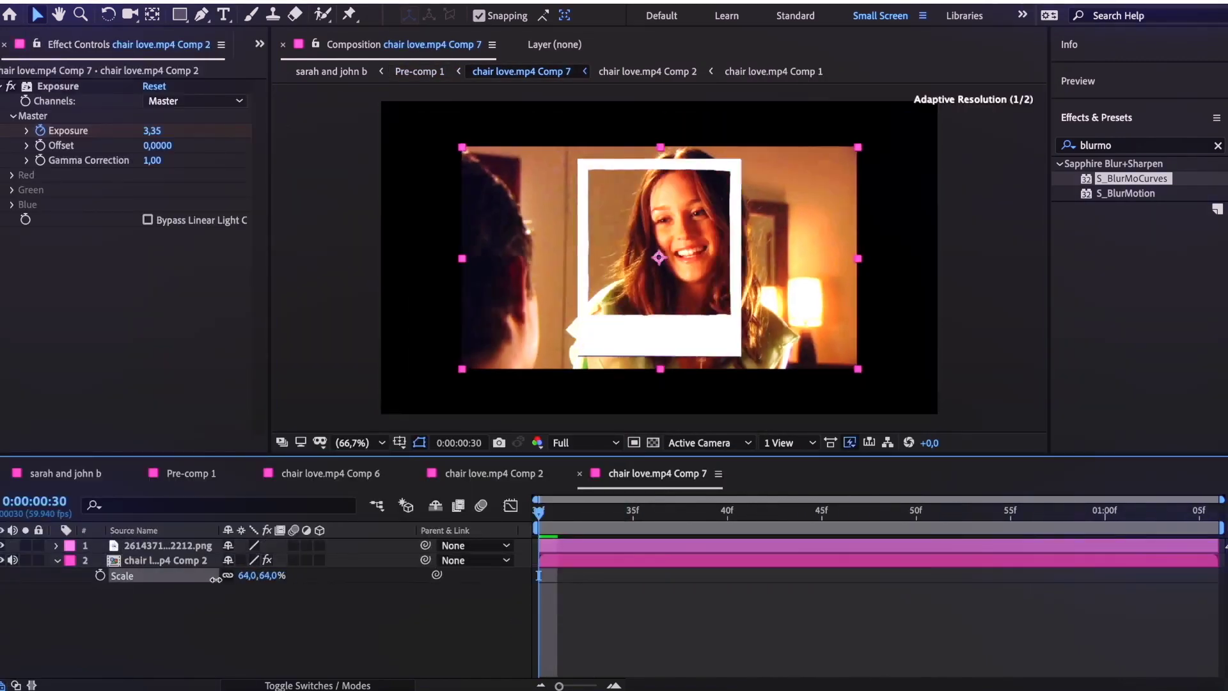
Widen the polaroid frame around the chair love.mp4 Comp 2 picture in chair love.mp4 Comp 7 and close the leftover composition timelines.
click(741, 259)
drag(742, 258, 830, 258)
click(252, 474)
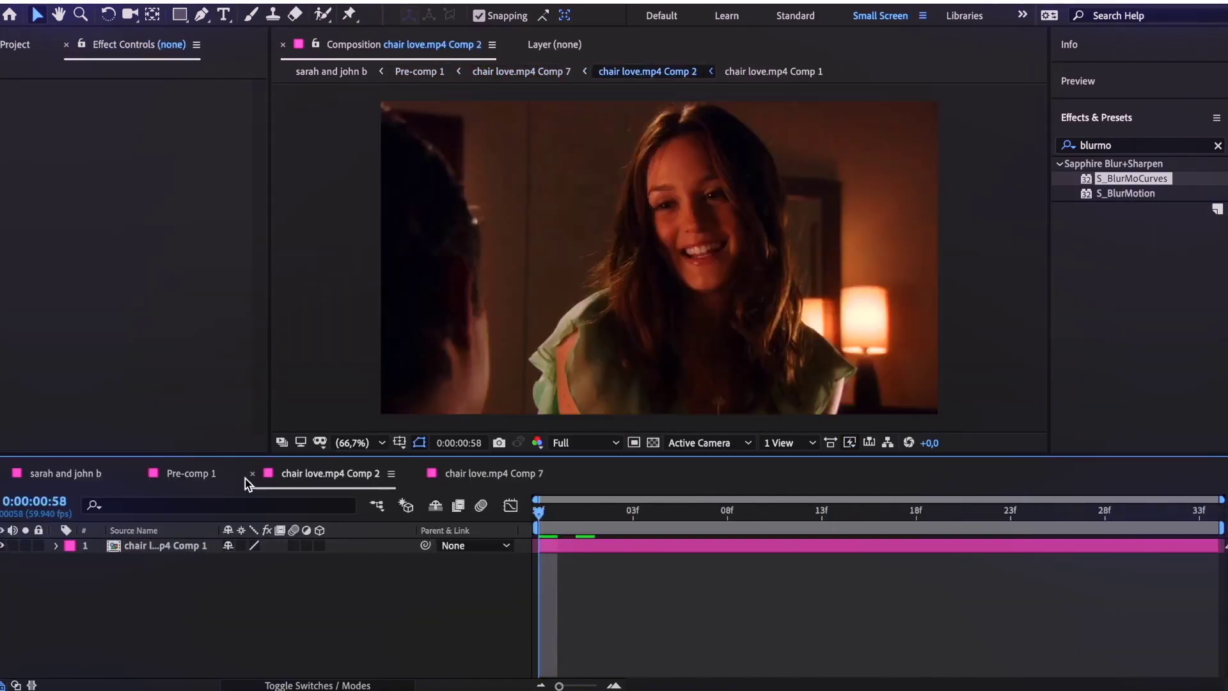
click(252, 474)
Apply S_BlurMoCurves to chair love.mp4 Comp 6 in Pre-comp 1, centred at 0,1080, keyframing Rotate from 72 at 0;00;00;14 to 0 at 0;00;01;01.
drag(845, 511, 889, 512)
click(331, 474)
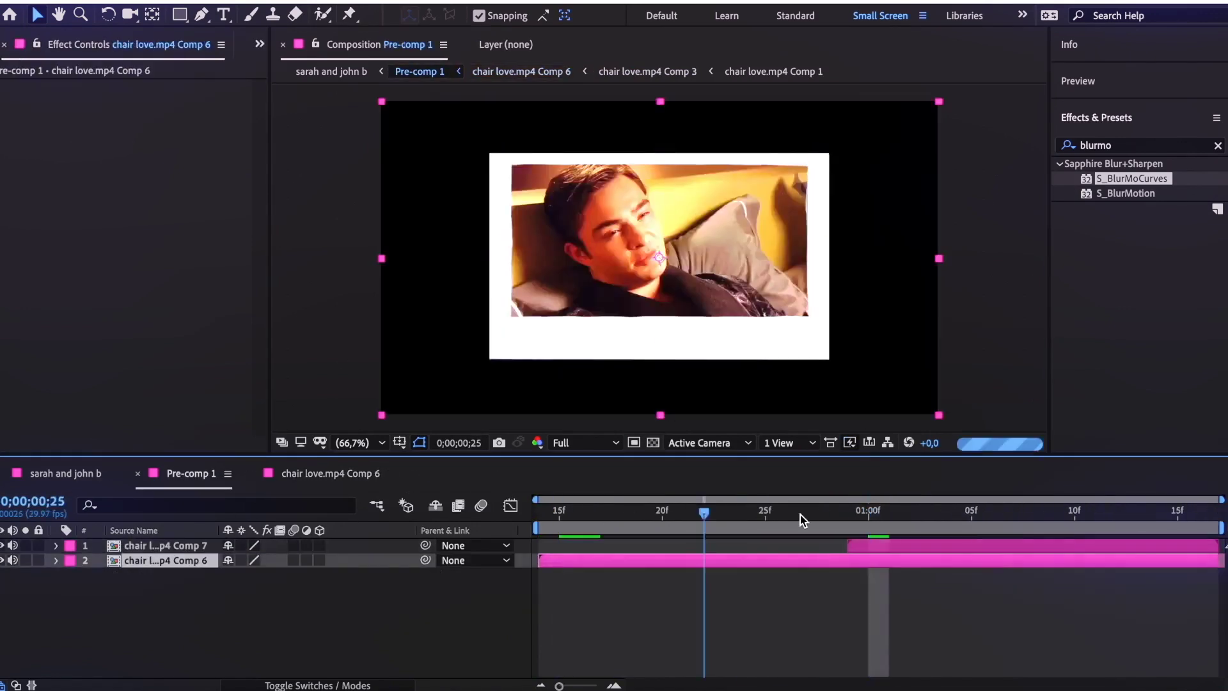
drag(697, 517, 734, 464)
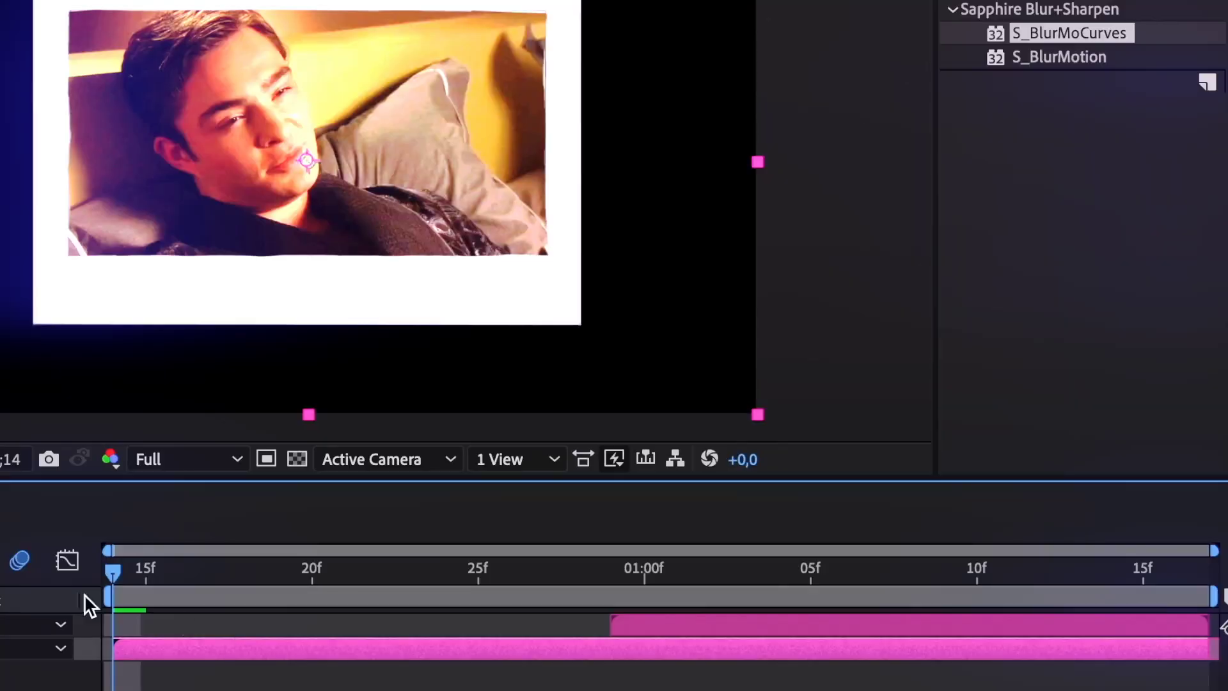
key(F2)
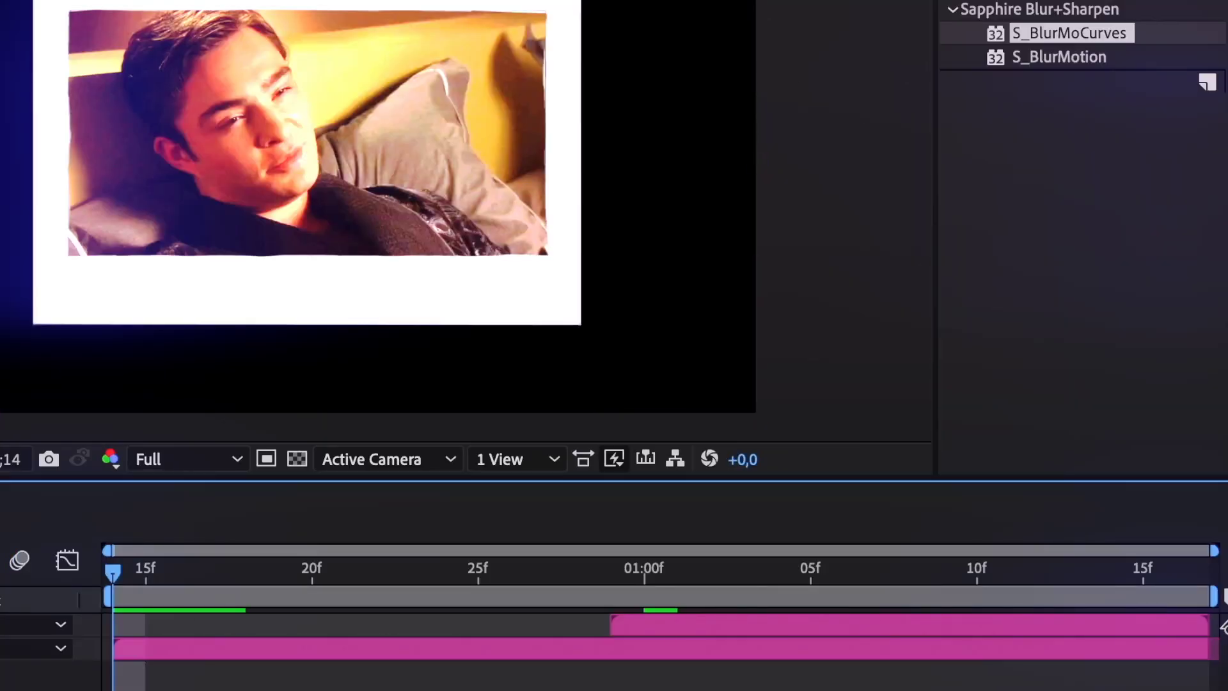
drag(1087, 35, 412, 650)
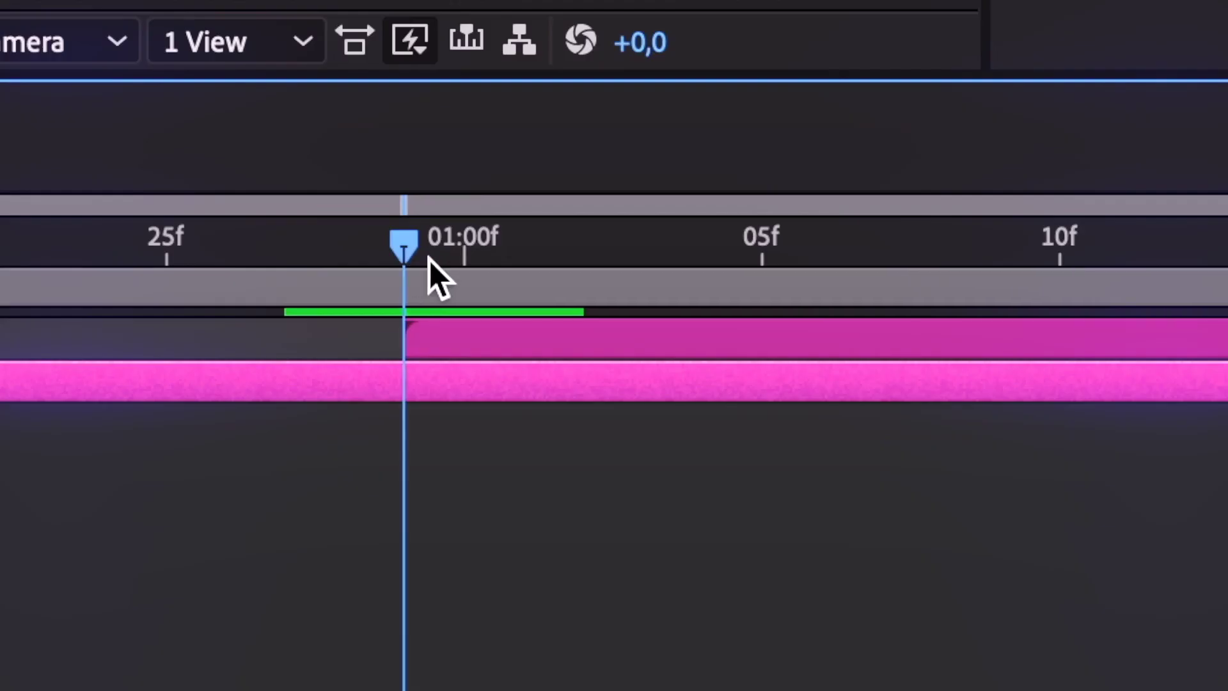
key(Page_Down)
key(Page_Down)
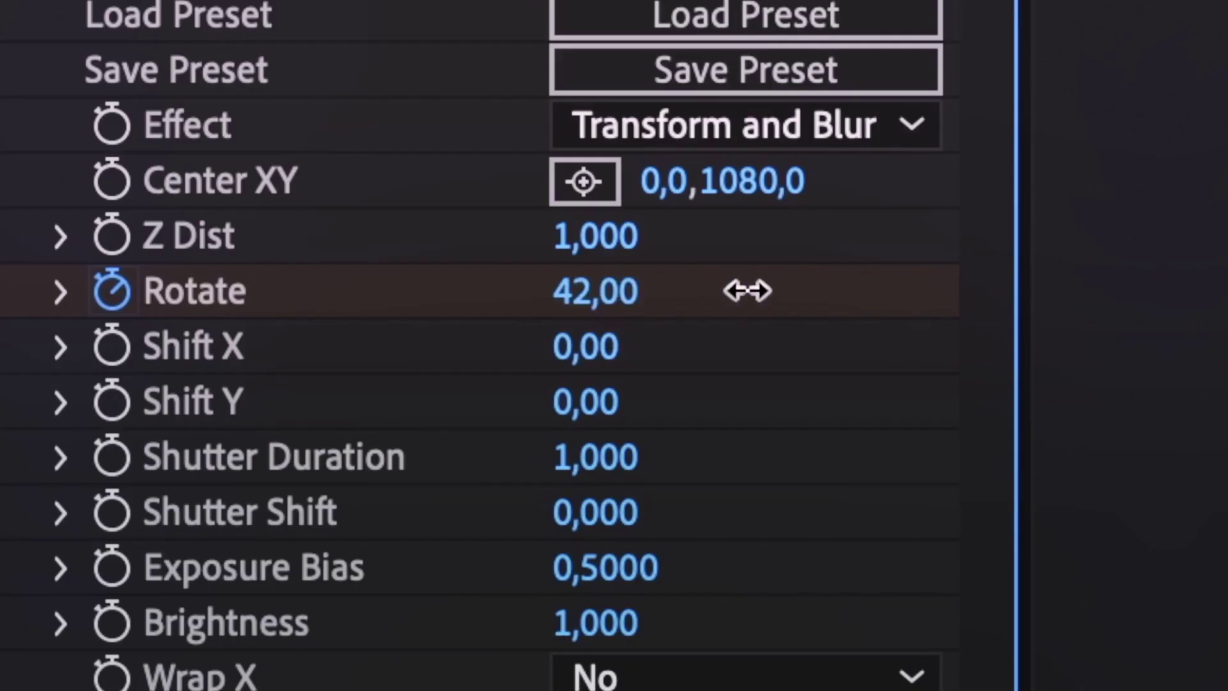
drag(818, 289, 824, 289)
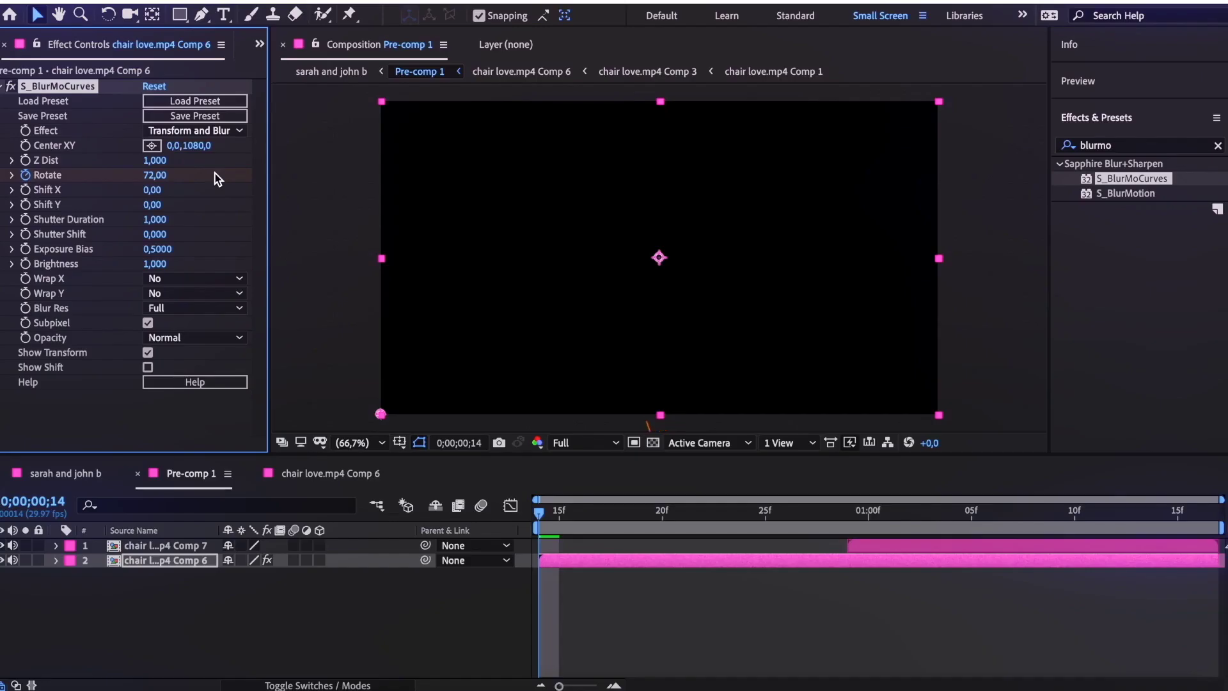
Apply S_BlurMoCurves to chair love.mp4 Comp 7, centred at 1929,1092, keyframing Rotate from -70 at 0;00;00;29 to 0 at 0;00;01;16.
click(851, 515)
click(878, 544)
drag(1131, 179, 885, 546)
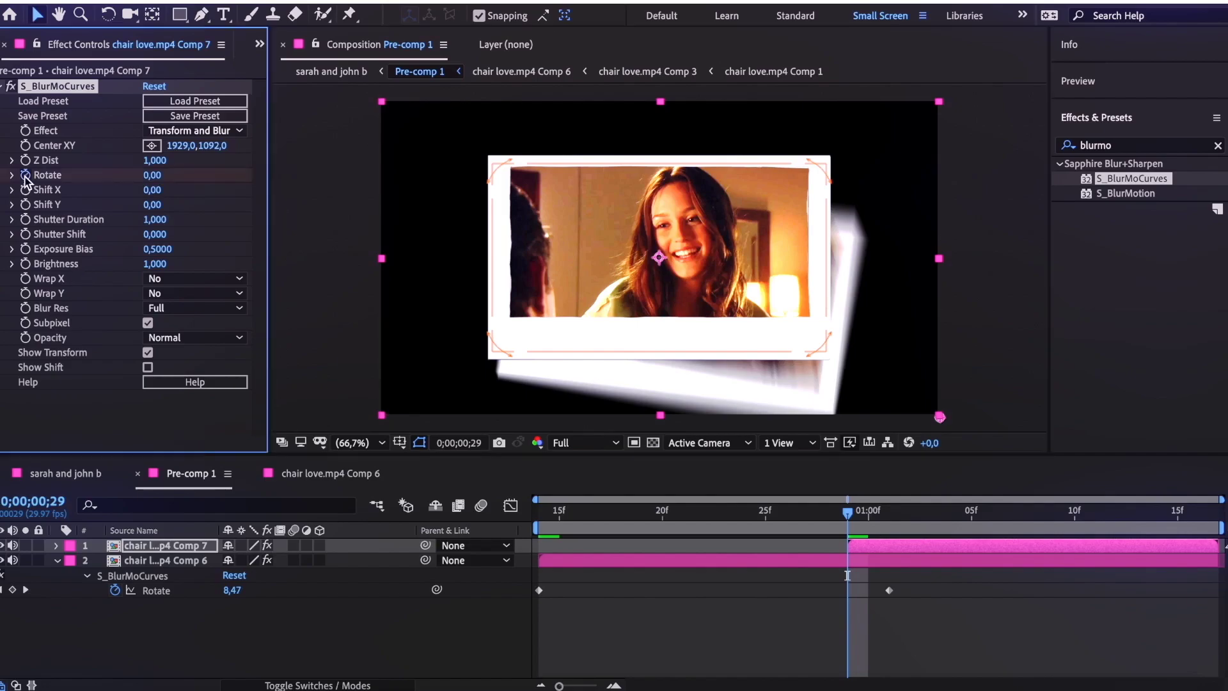
click(1200, 512)
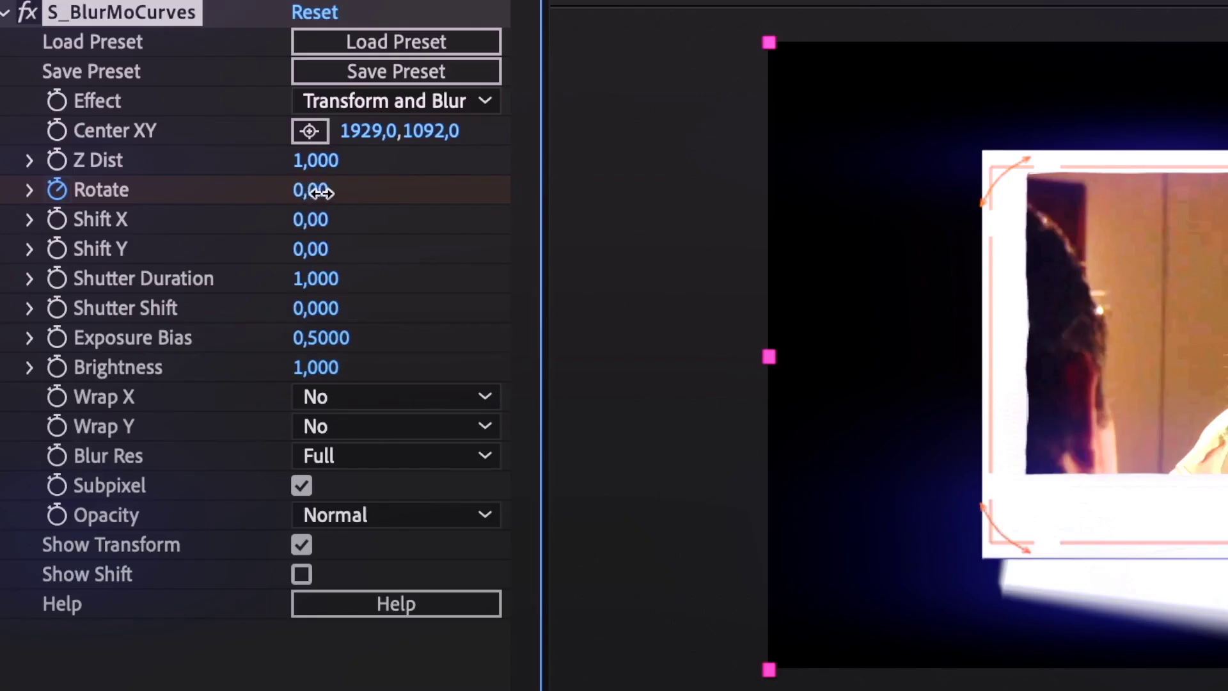
drag(493, 295, 337, 367)
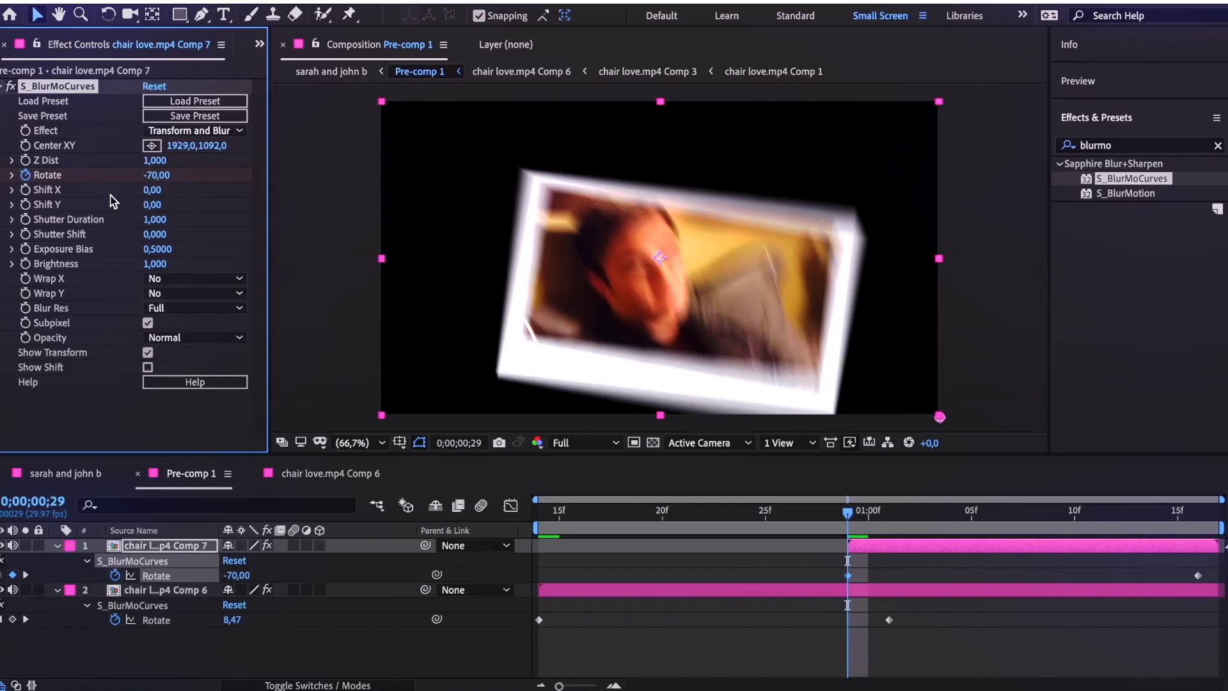
Apply Easy Ease to the S_BlurMoCurves Rotate keyframes of both chair love.mp4 Comp 6 and chair love.mp4 Comp 7.
drag(999, 634, 530, 611)
click(384, 2)
mouse_move(576, 164)
click(678, 220)
drag(837, 572, 1221, 579)
click(383, 2)
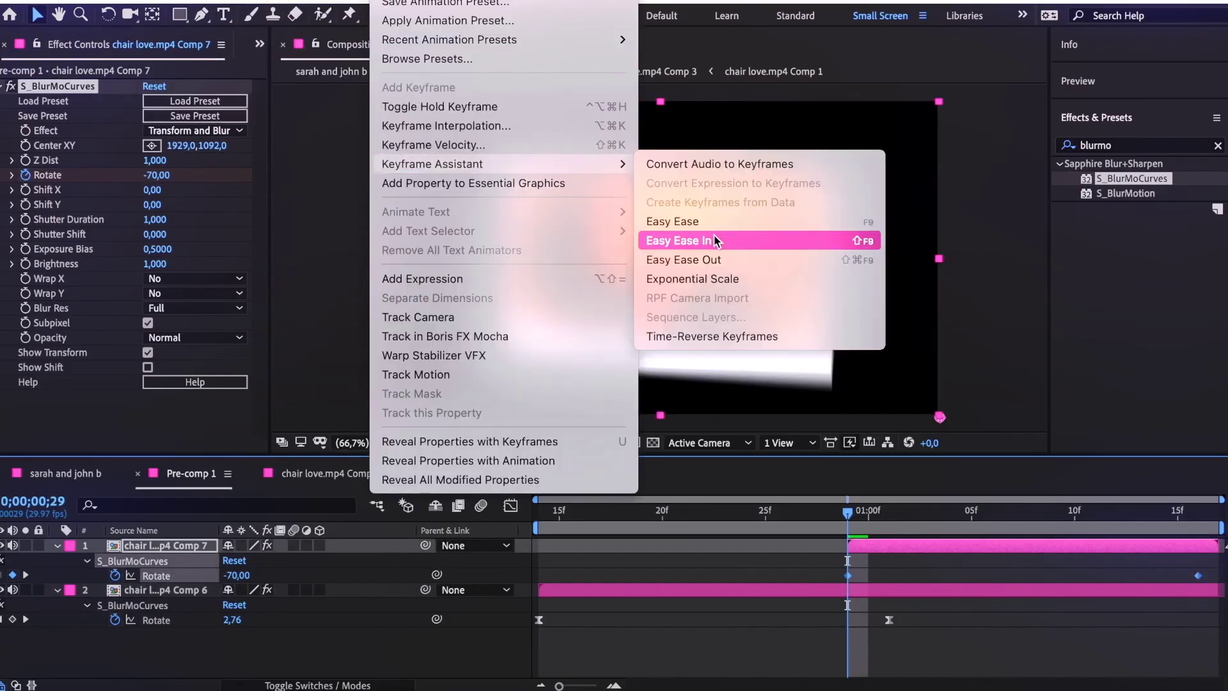
click(715, 239)
Reshape the Rotate curves of both polaroid layers so they start fast and slow toward the last keyframe, and preview the motion.
click(539, 619)
click(511, 505)
drag(656, 545, 512, 586)
drag(772, 614, 555, 618)
click(510, 505)
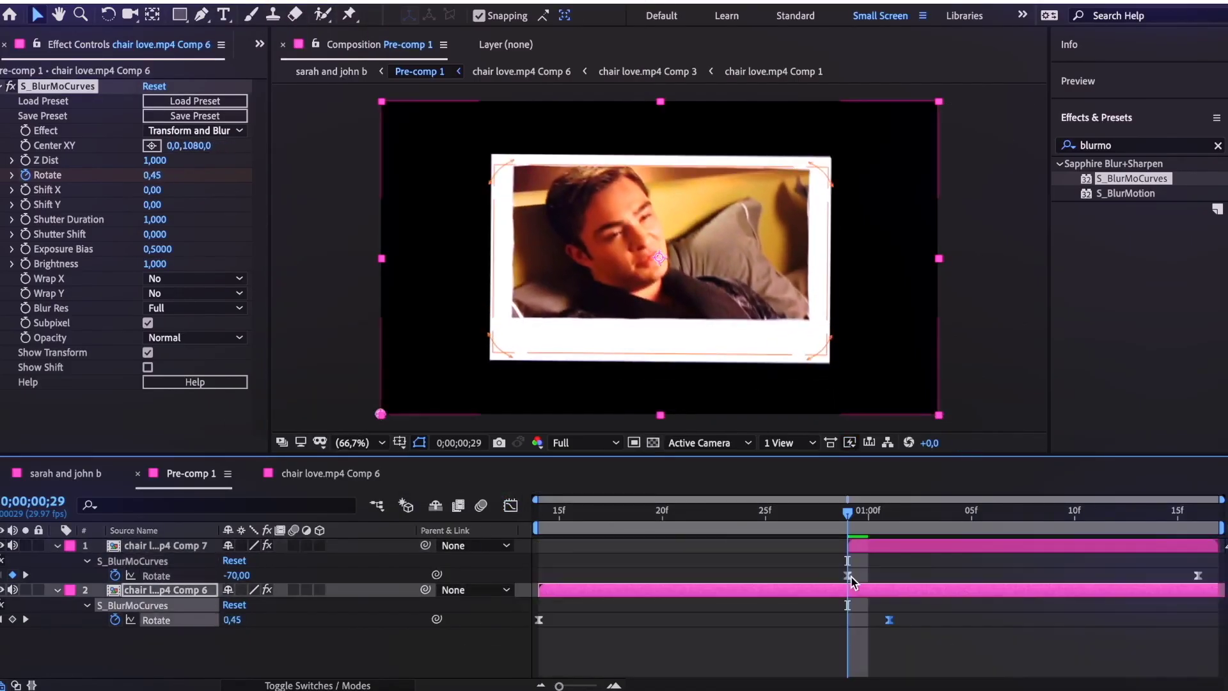
click(848, 575)
click(511, 505)
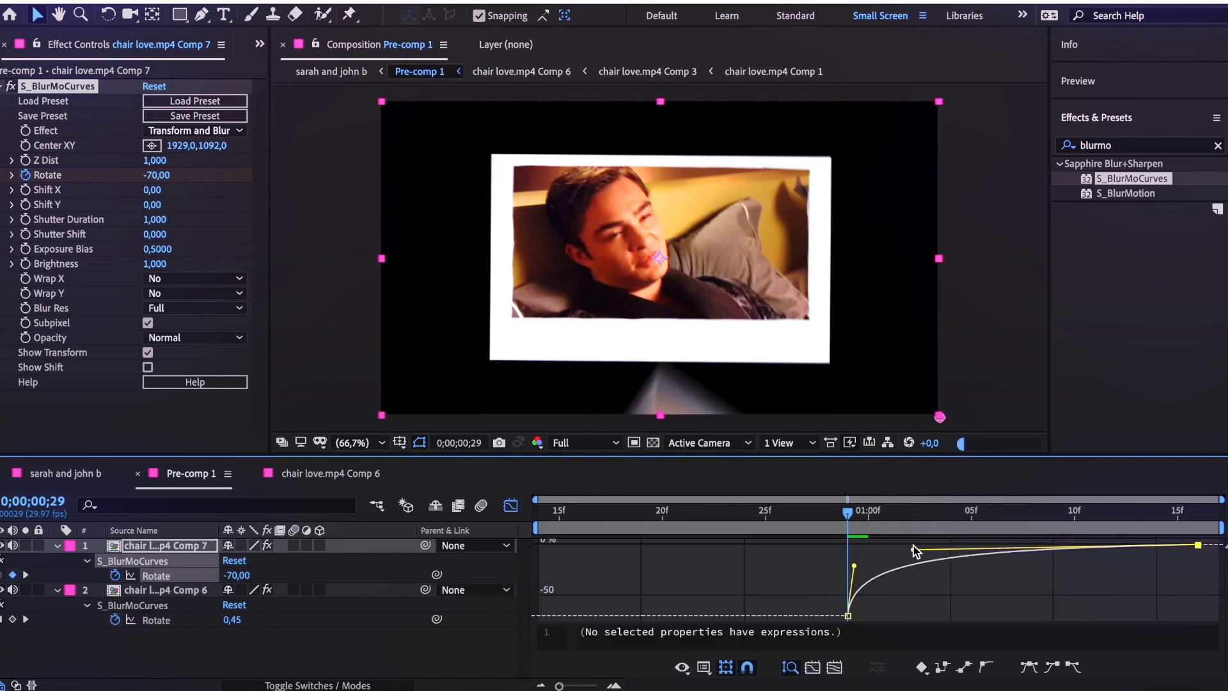
key(space)
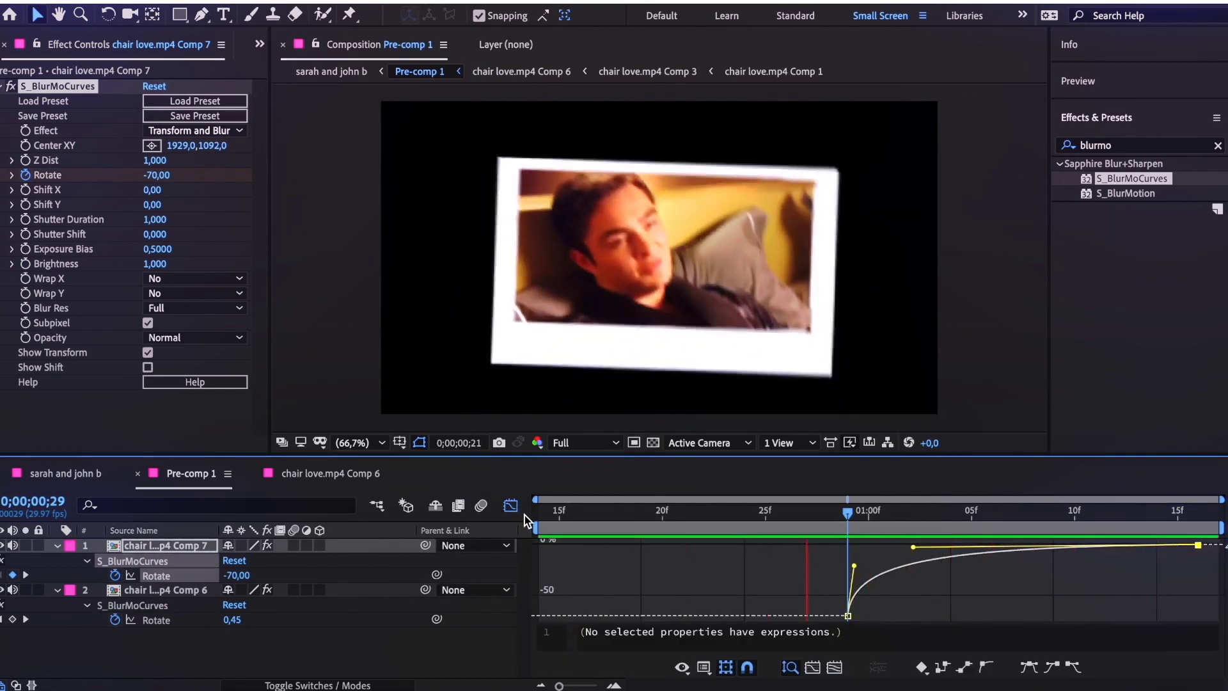
Return to the sarah and john b composition and pre-compose chair love.mp4 Comp 4 with all its attributes moved into the new composition.
click(65, 473)
mouse_move(648, 514)
mouse_down()
mouse_move(776, 518)
mouse_move(628, 520)
mouse_up()
click(595, 574)
key(super+shift+c)
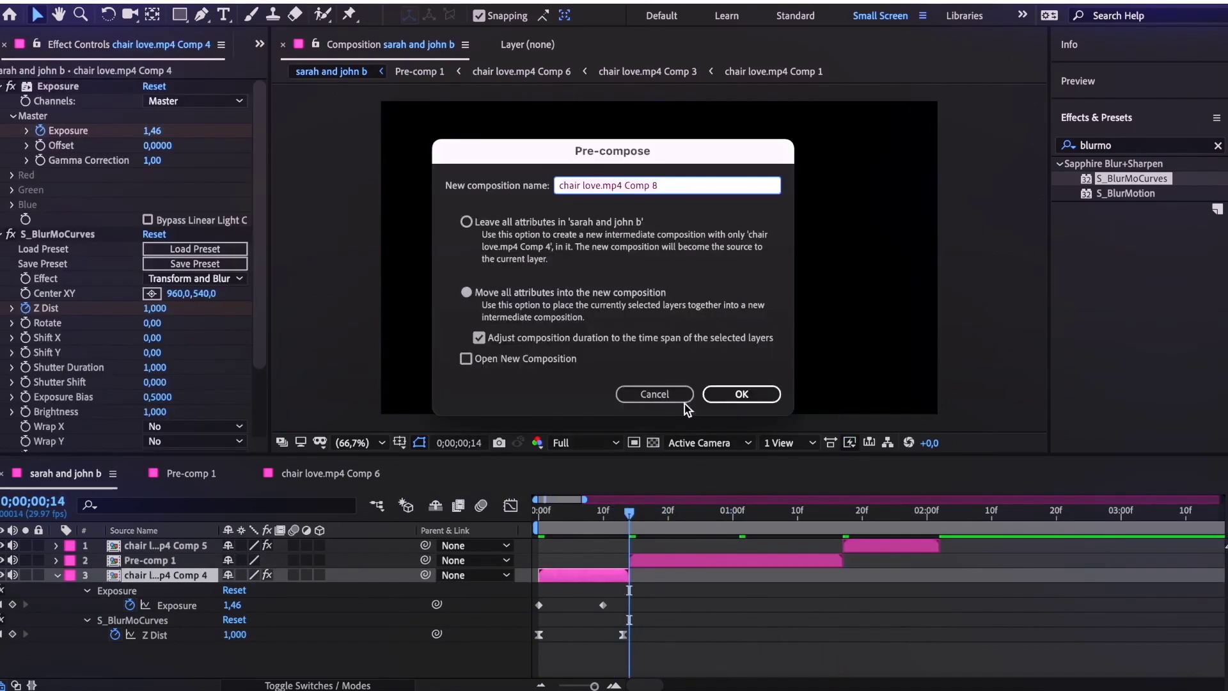
key(Return)
Enable time remapping on chair love.mp4 Comp 8, extend the layer to the end of Pre-comp 1 and split it at 0;00;00;14.
right_click(275, 575)
mouse_move(378, 211)
click(563, 211)
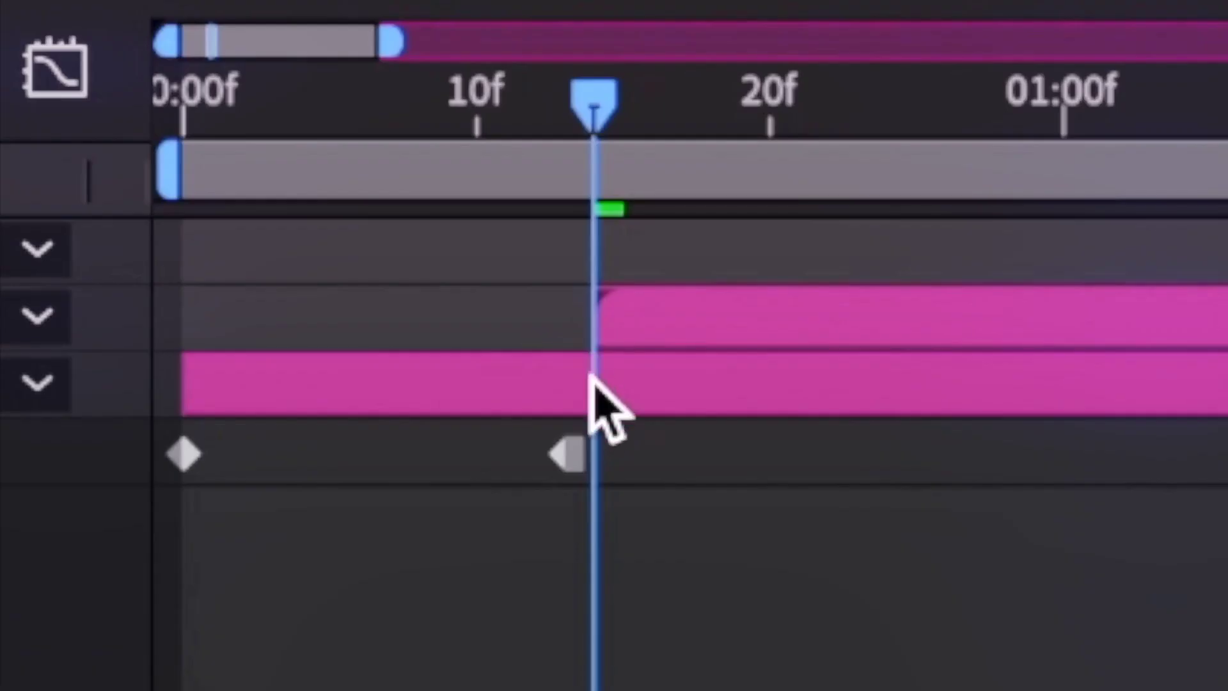
key(super+shift+d)
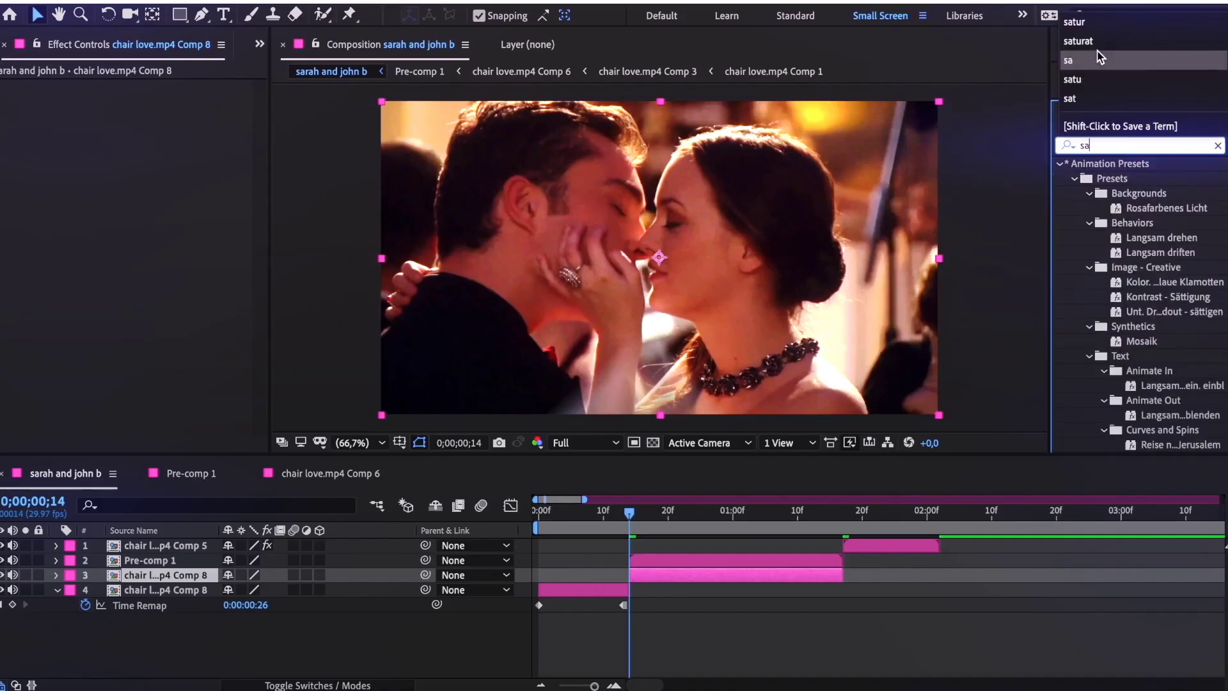
Apply Hue/Saturation to the second chair love.mp4 Comp 8 segment with Master Saturation -82 and Master Lightness -56.
click(1096, 43)
drag(1116, 179, 669, 581)
drag(216, 321, 90, 322)
drag(216, 381, 132, 385)
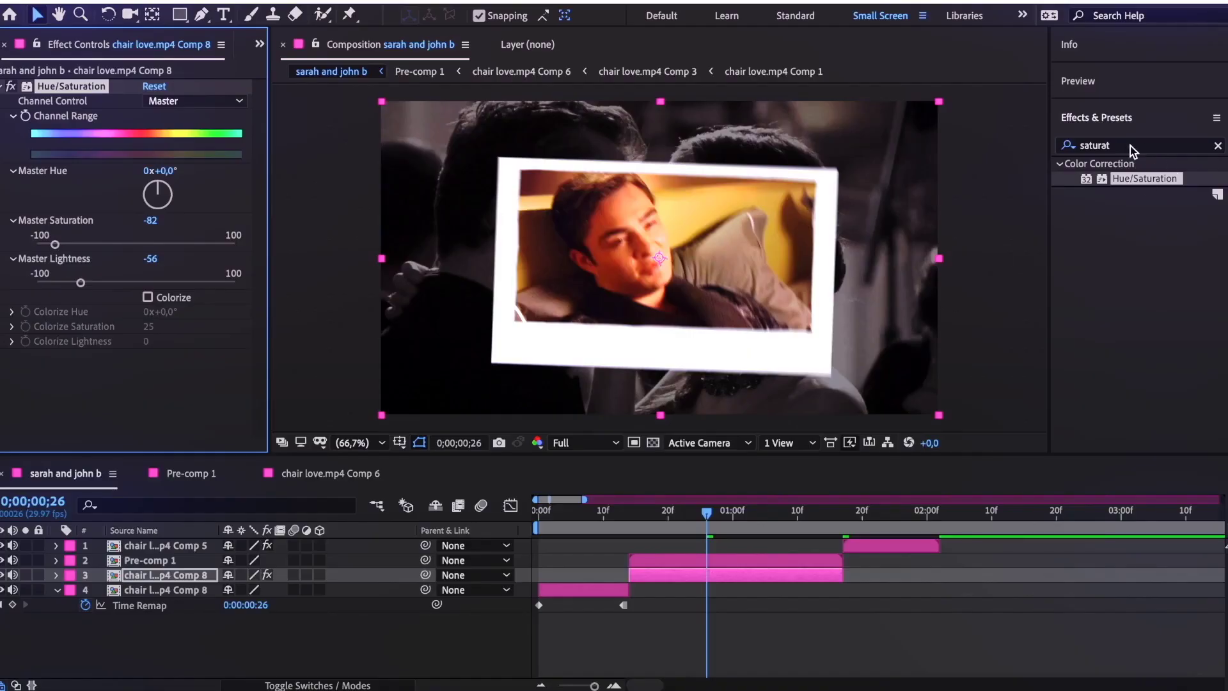
Apply Drop Shadow to Pre-comp 1 with distance 18 and softness 37, and preview the sequence.
click(1129, 146)
text(drop)
drag(1090, 253, 527, 671)
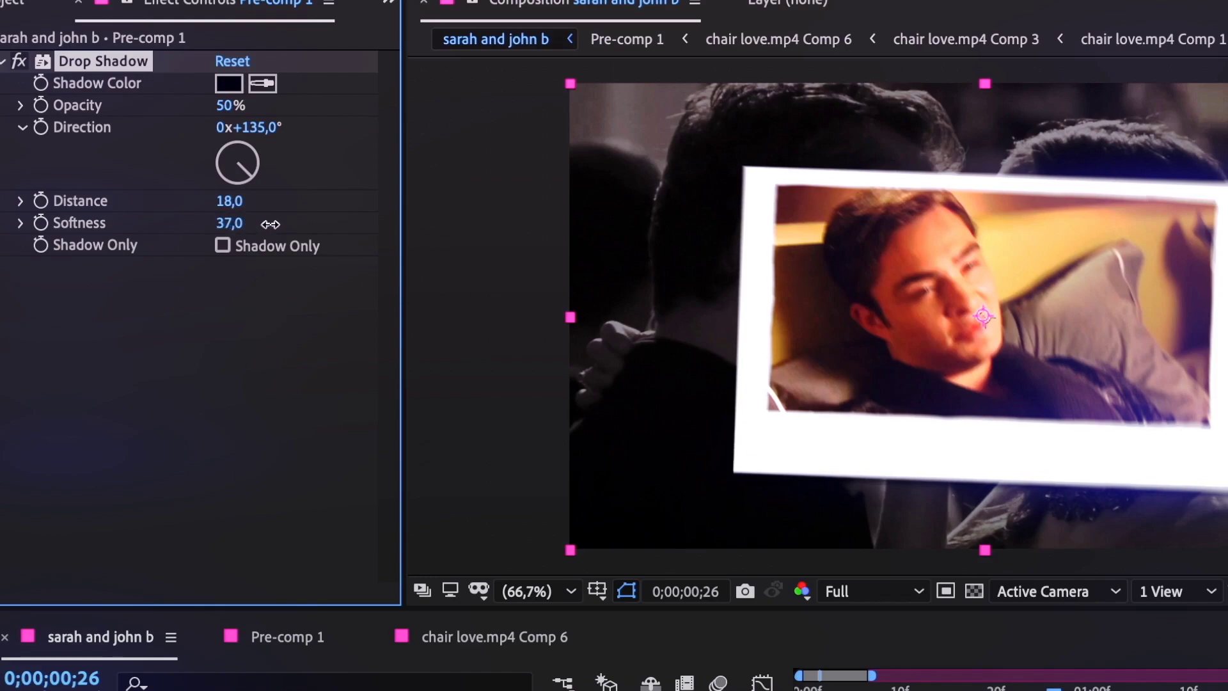
key(space)
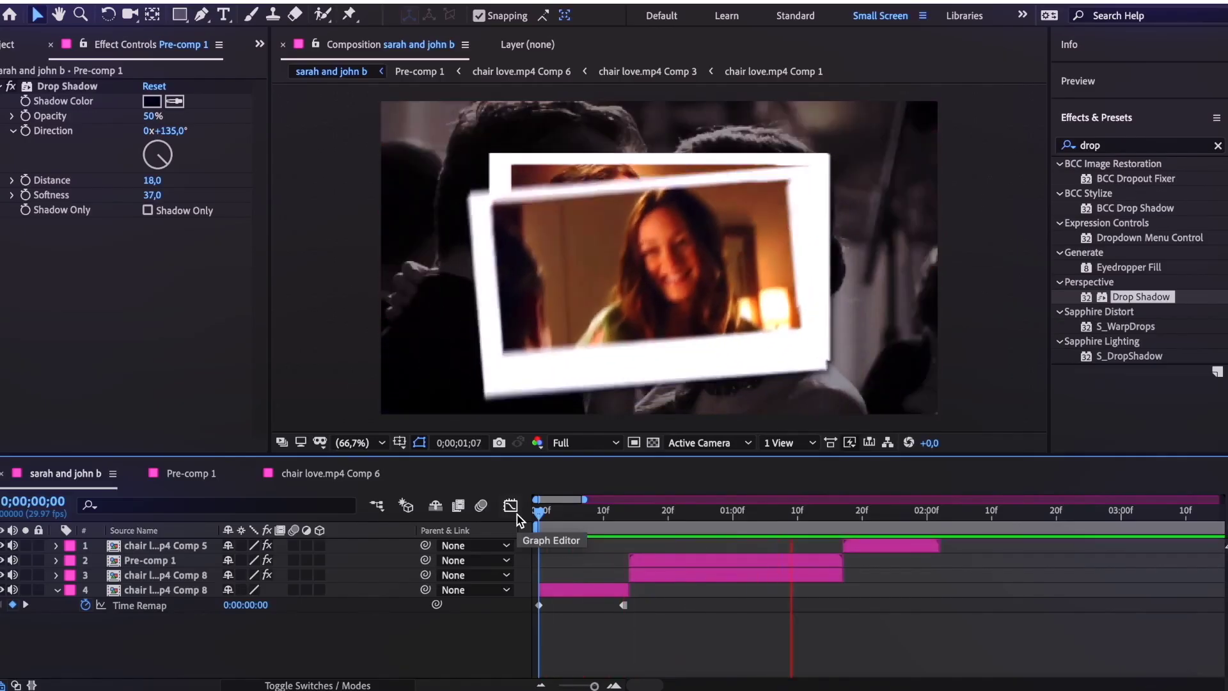
key(space)
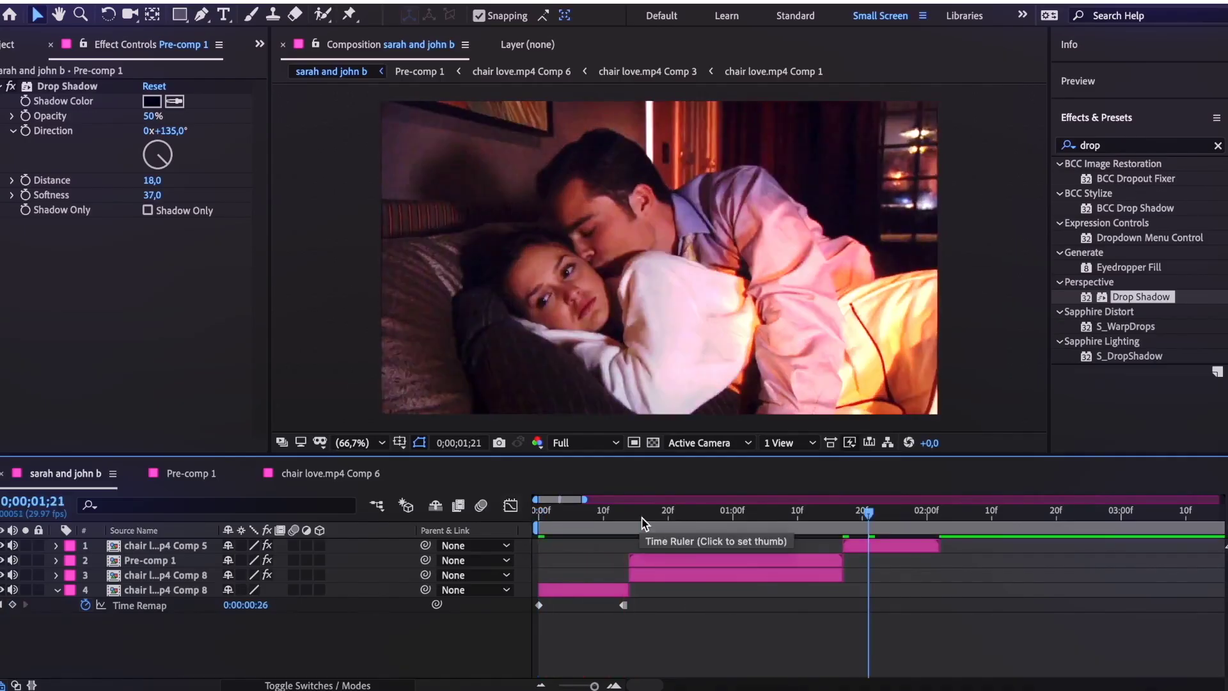
Add 2020-04-30 14.05.54.mov from the Video Overlays folder above the darkened background at 0;00;00;14 and trim it at 0;00;01;17.
click(630, 524)
key(super+Tab)
scroll(454, 419, down, 10)
double_click(558, 355)
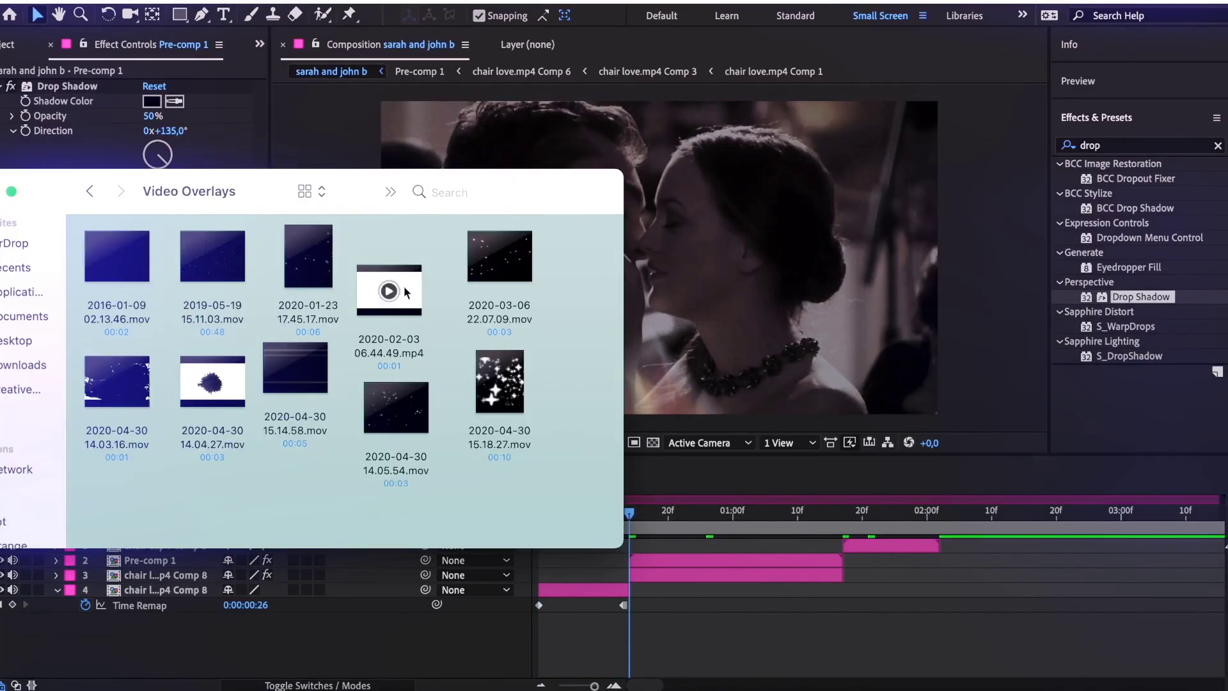
drag(422, 422, 155, 596)
drag(651, 590, 709, 567)
click(843, 519)
key(super+shift+d)
key(Delete)
Set the sparkle overlay's blending mode to Add and its opacity to 33%, and preview the result.
click(777, 517)
click(742, 575)
click(358, 684)
click(281, 575)
click(275, 384)
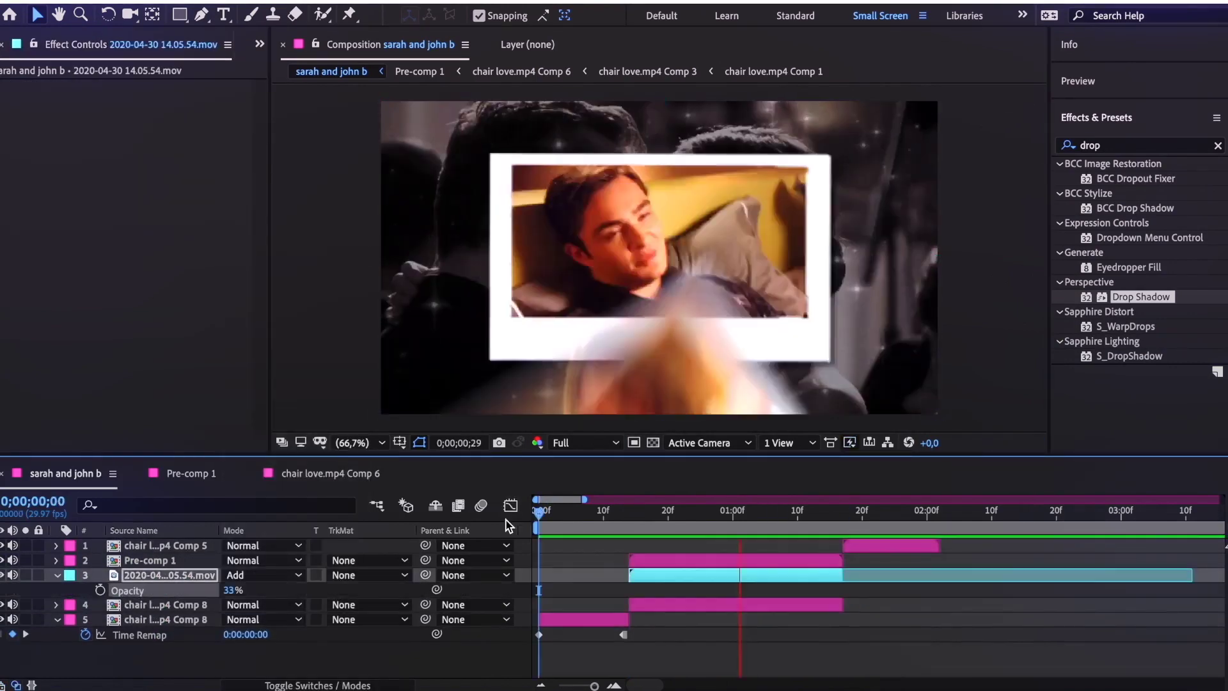
key(space)
Pre-compose the overlay with the darkened chair love.mp4 Comp 8 segment and make Pre-comp 1 a motion-blurred 3D layer.
drag(715, 524, 707, 528)
click(706, 606)
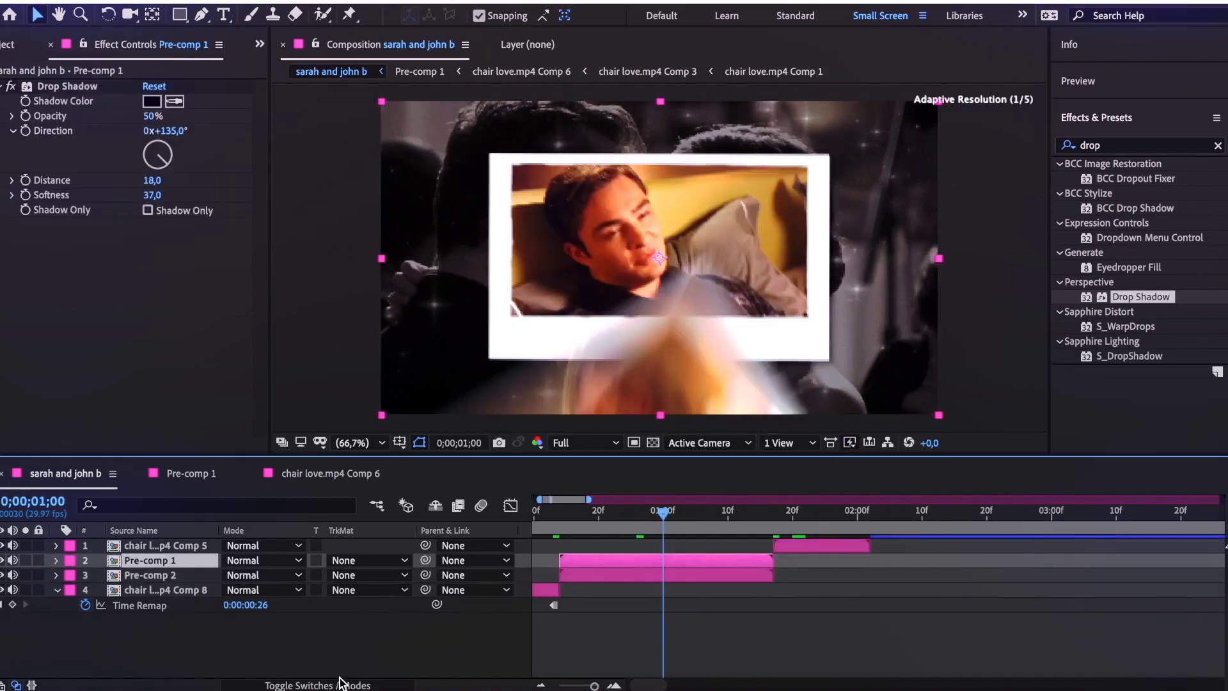
click(293, 560)
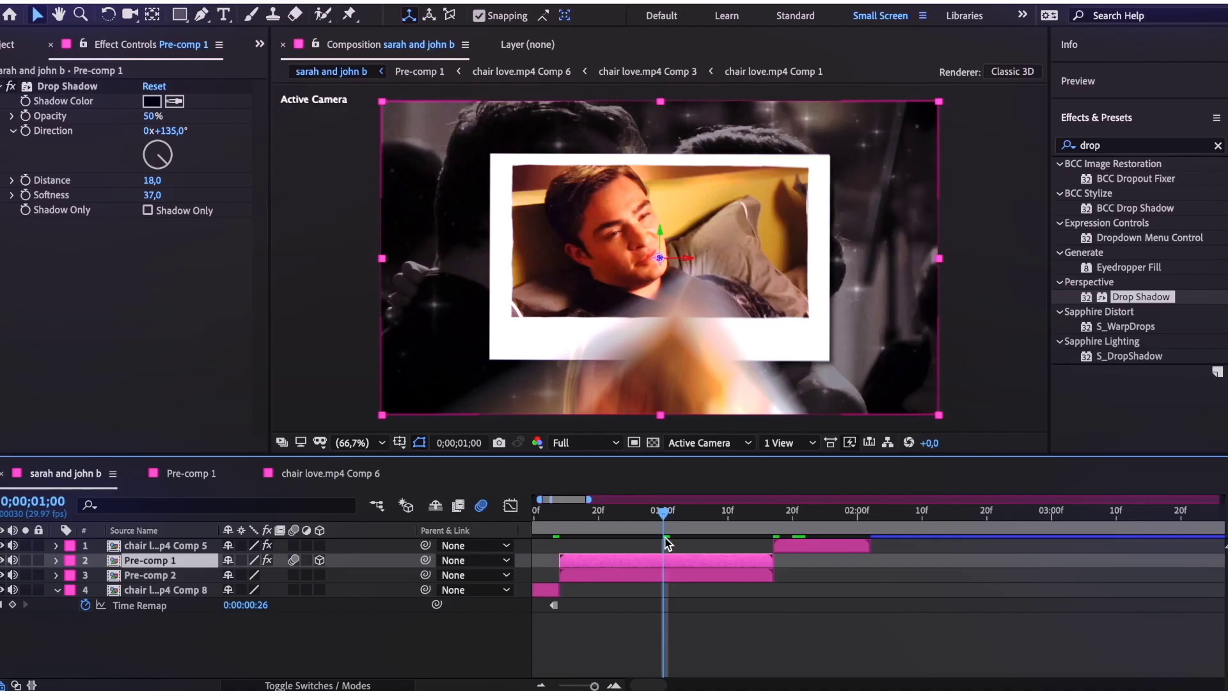
Keyframe Pre-comp 1's X Rotation from 0° at 0;00;01;05 to +95° at 0;00;01;17.
drag(665, 537, 696, 526)
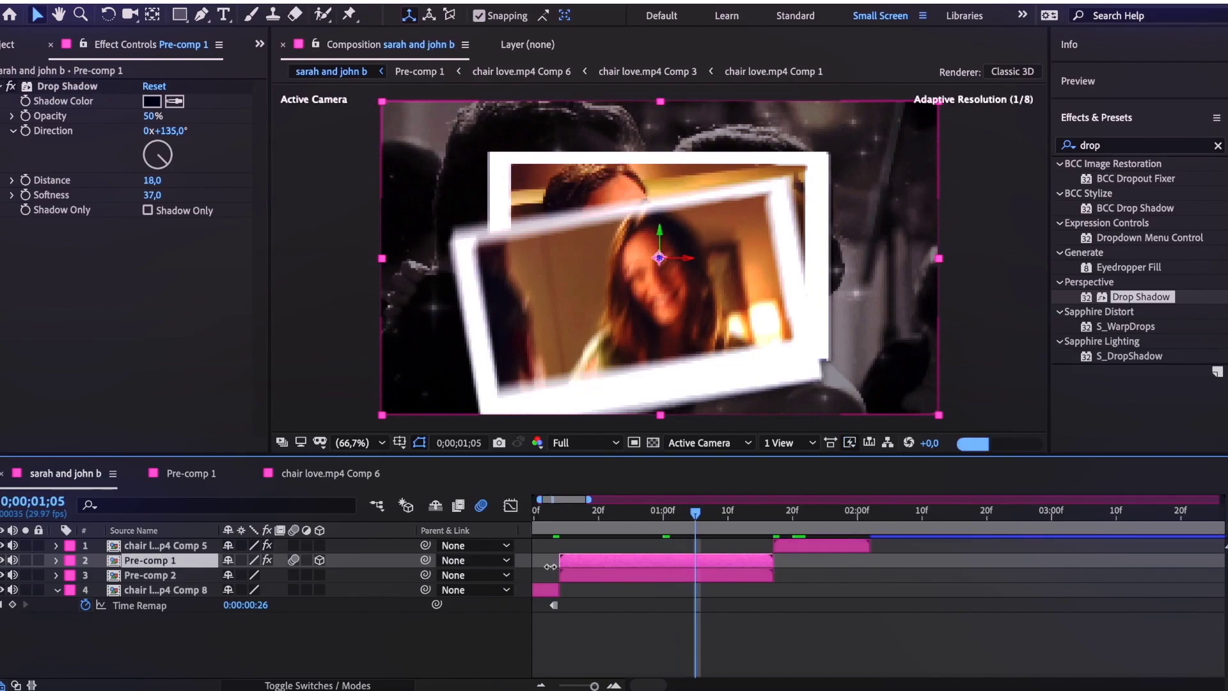
key(r)
click(73, 525)
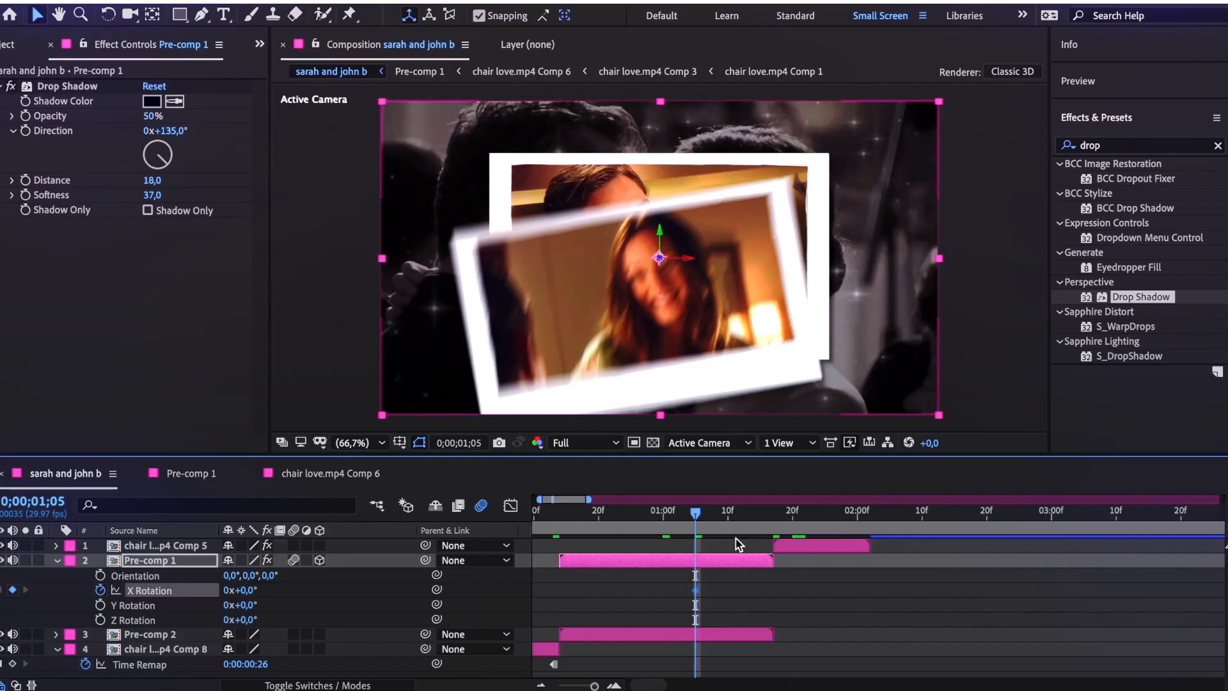
drag(695, 514, 773, 516)
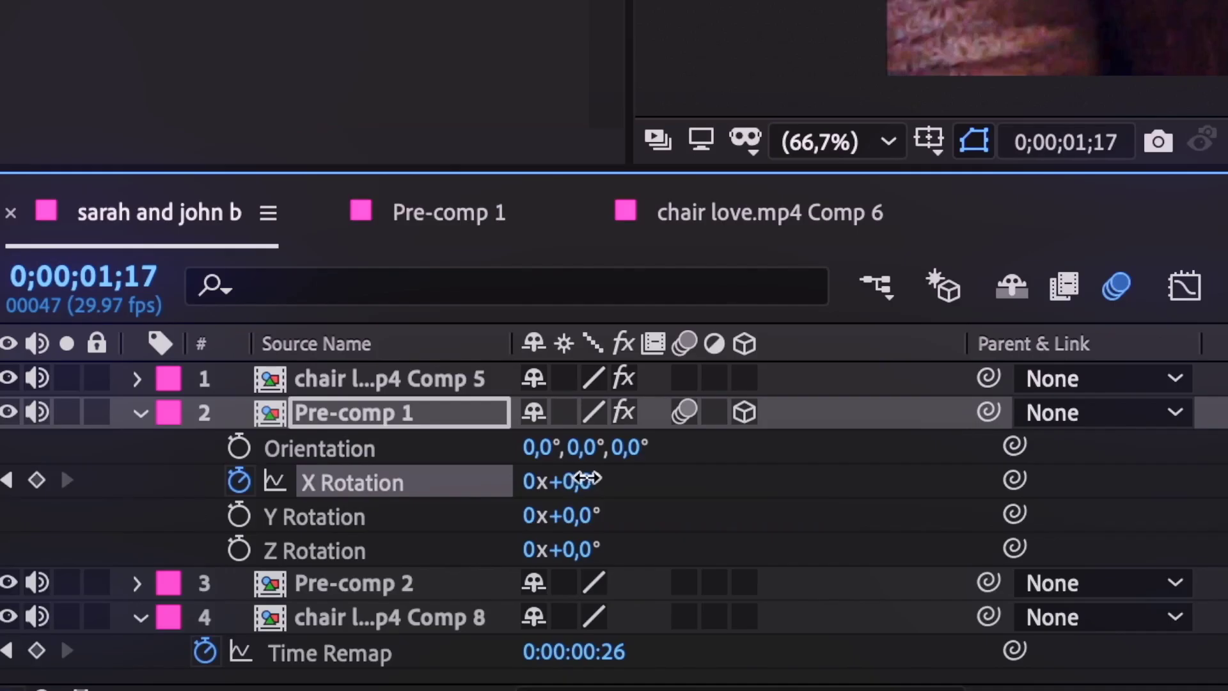
drag(759, 461, 756, 459)
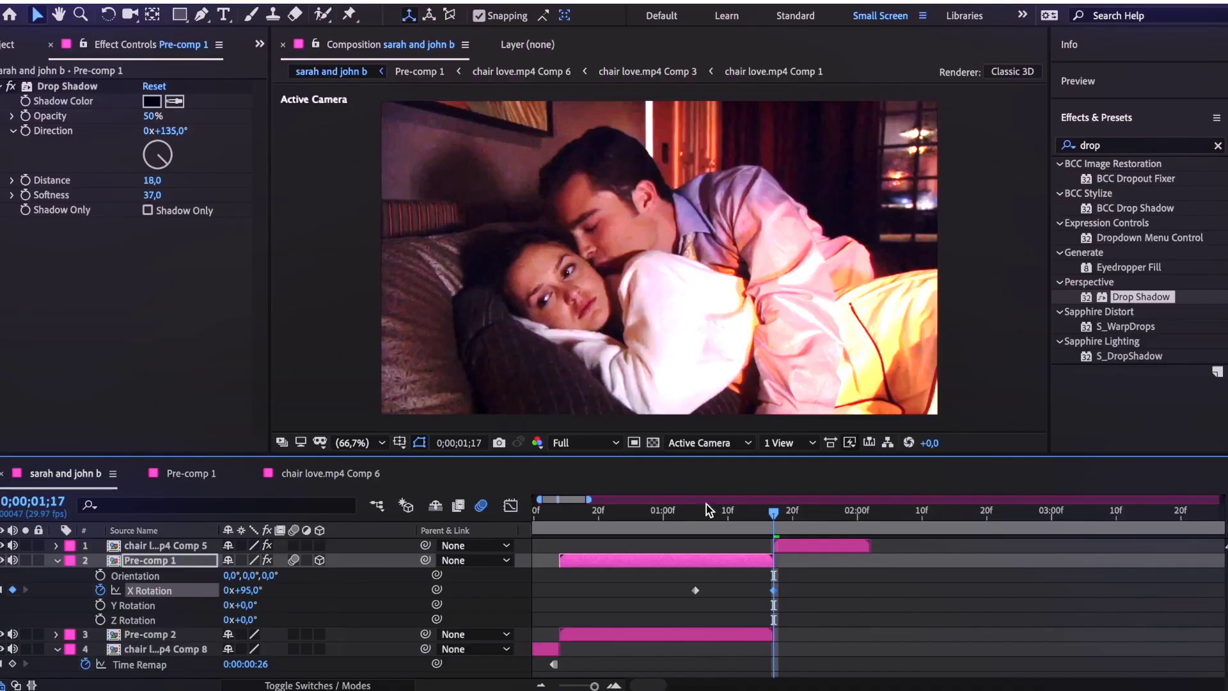
drag(704, 511, 774, 512)
Apply Easy Ease to Pre-comp 1's X Rotation keyframes and show their curve in the graph editor.
click(146, 590)
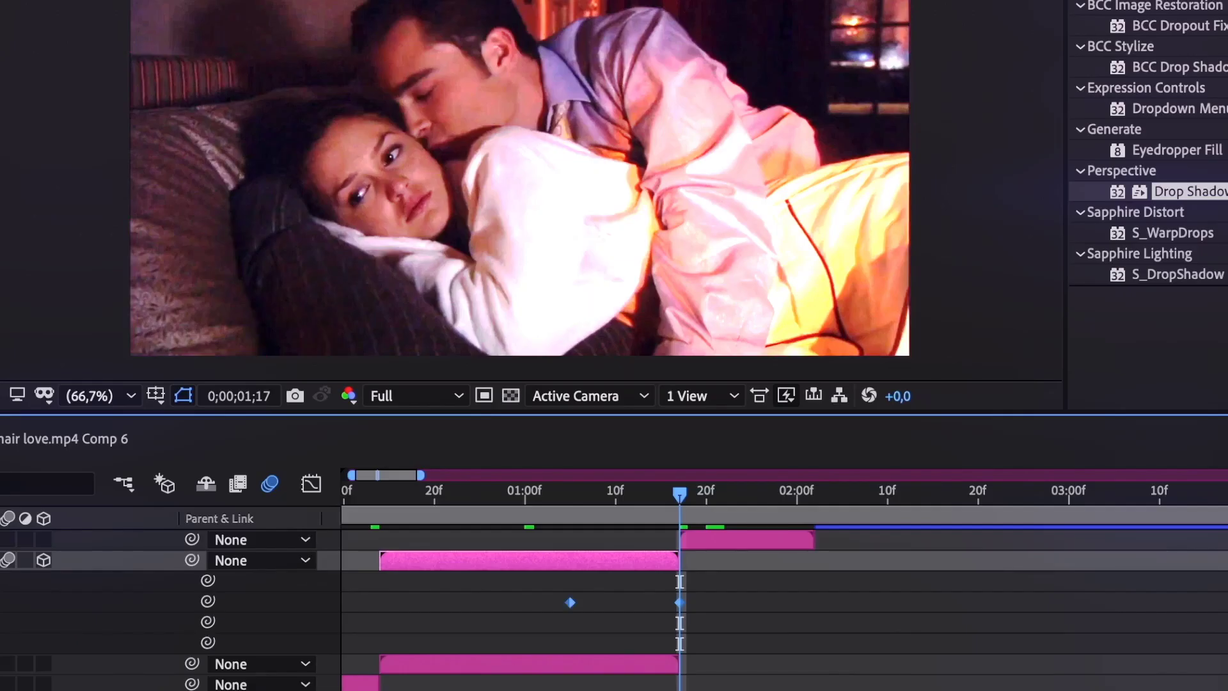
click(147, 1)
mouse_move(239, 5)
click(579, 85)
click(312, 484)
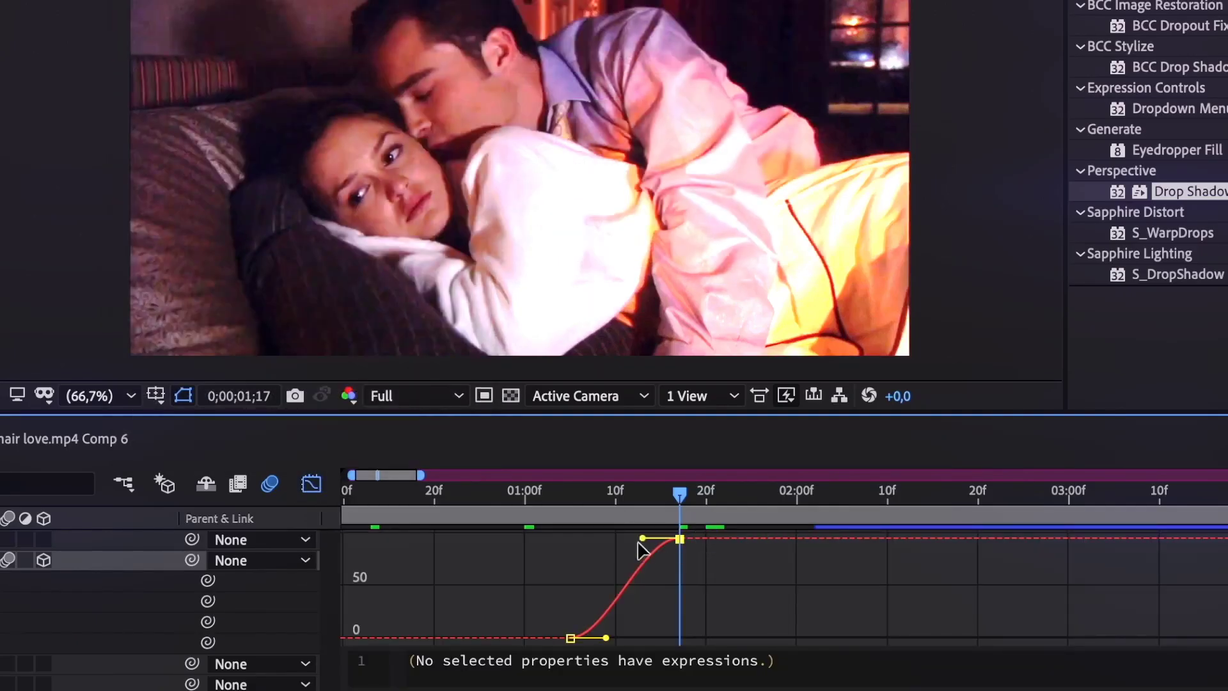
Make chair love.mp4 Comp 5 a motion-blurred 3D layer and keyframe its X Rotation from -89° at 0;00;01;17 to 0° at 0;00;01;29.
click(826, 538)
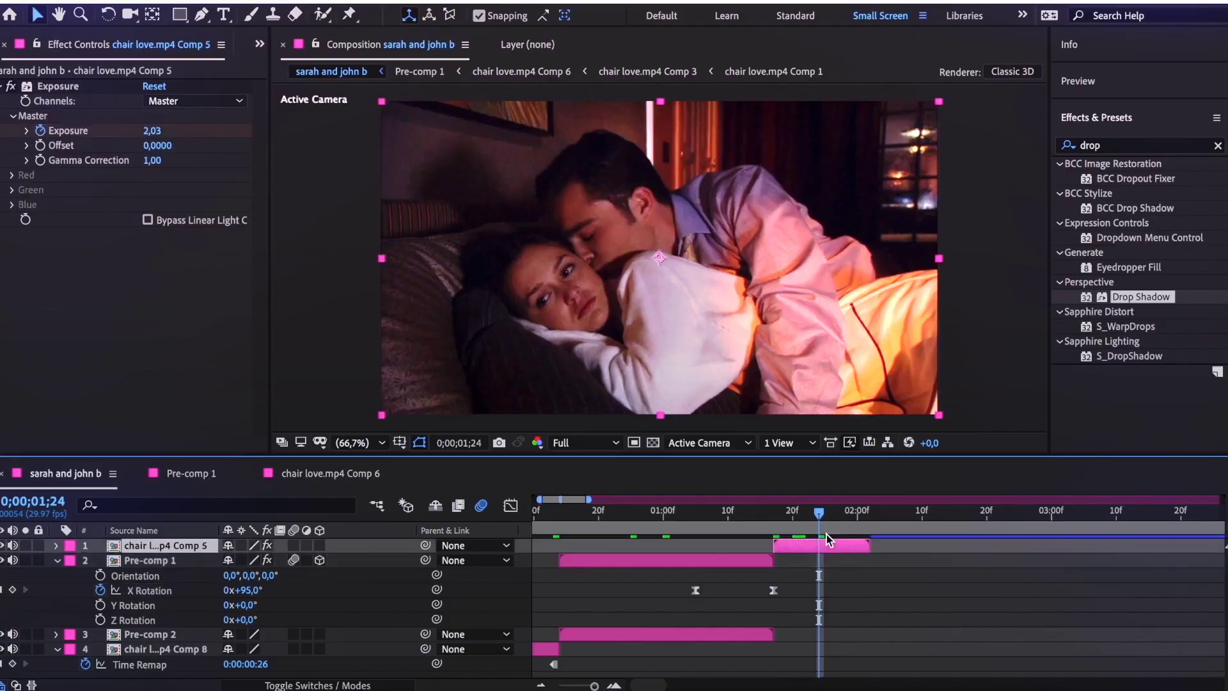
click(715, 323)
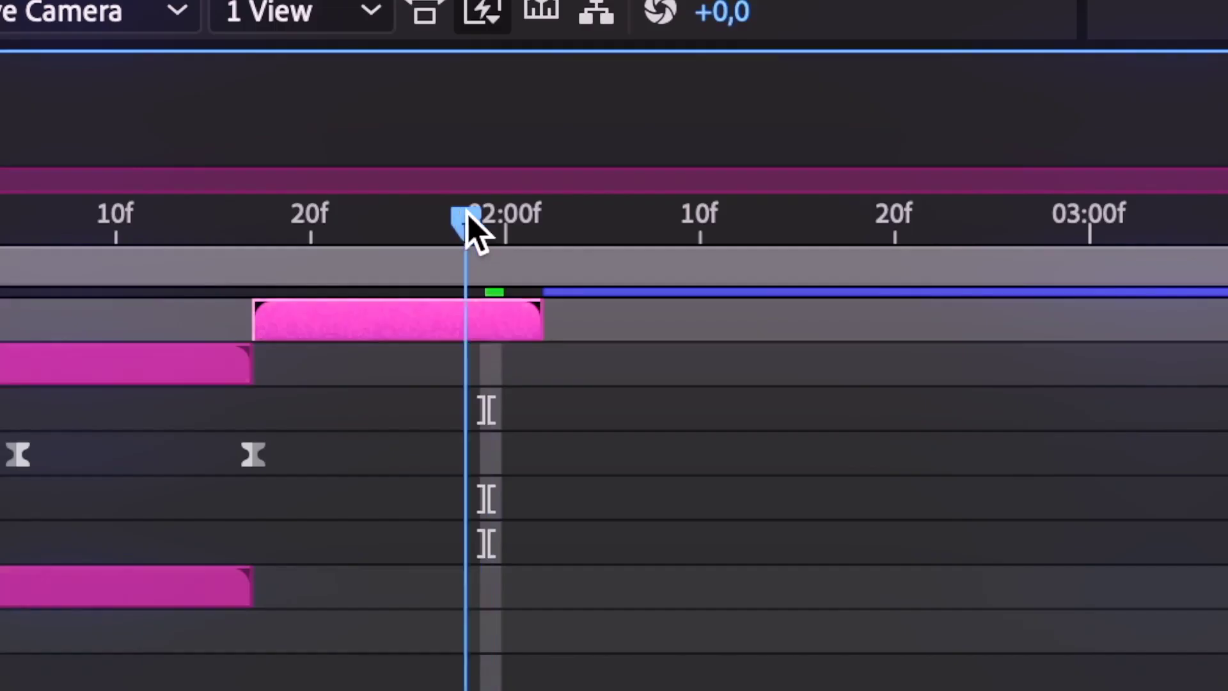
drag(471, 230, 493, 230)
click(211, 454)
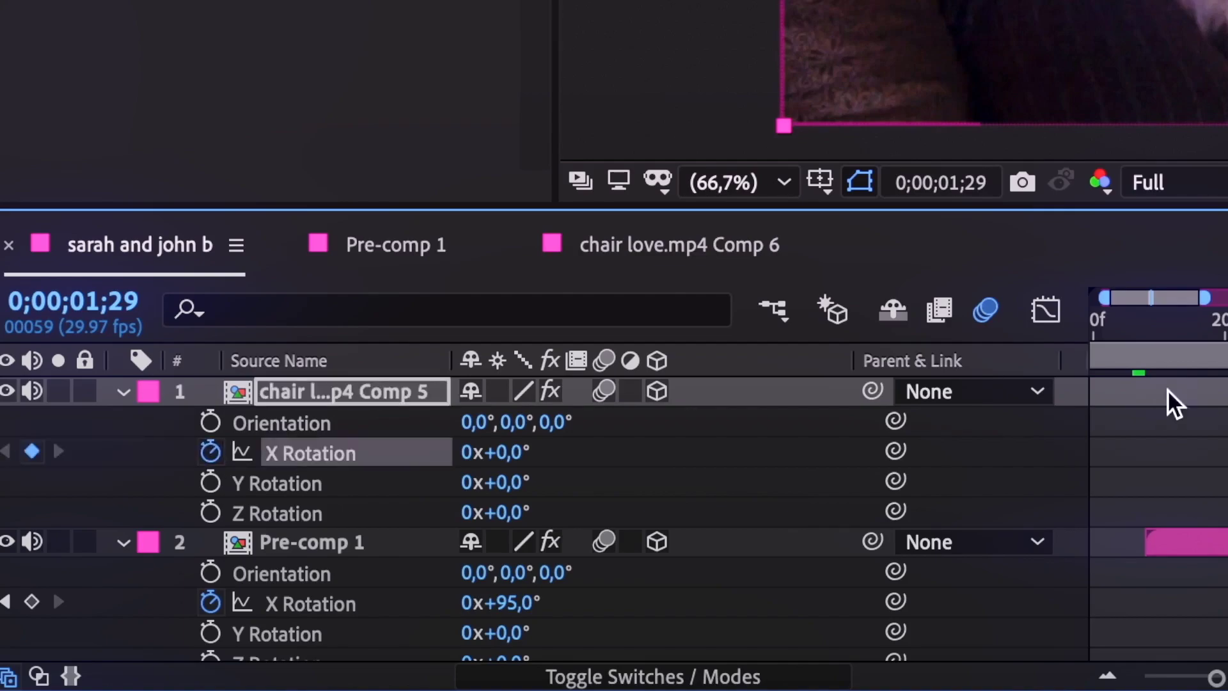
click(774, 511)
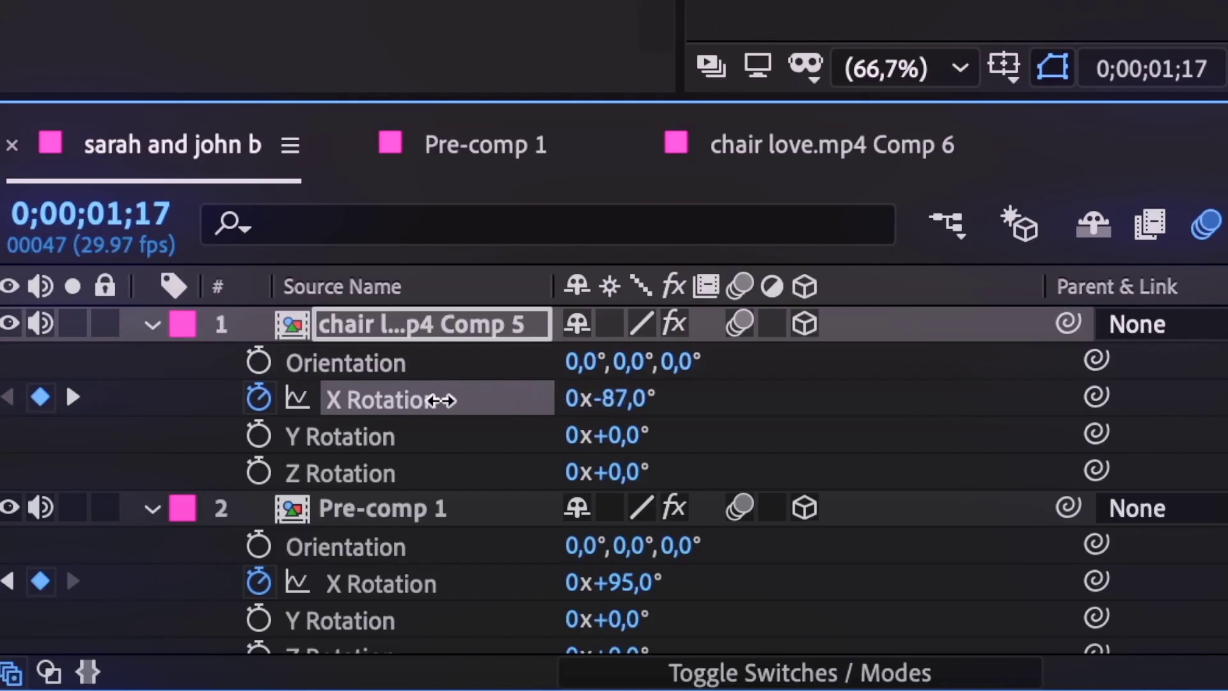
Apply Easy Ease to chair love.mp4 Comp 5's X Rotation keyframes and adjust their curve in the graph editor.
click(385, 1)
mouse_move(440, 163)
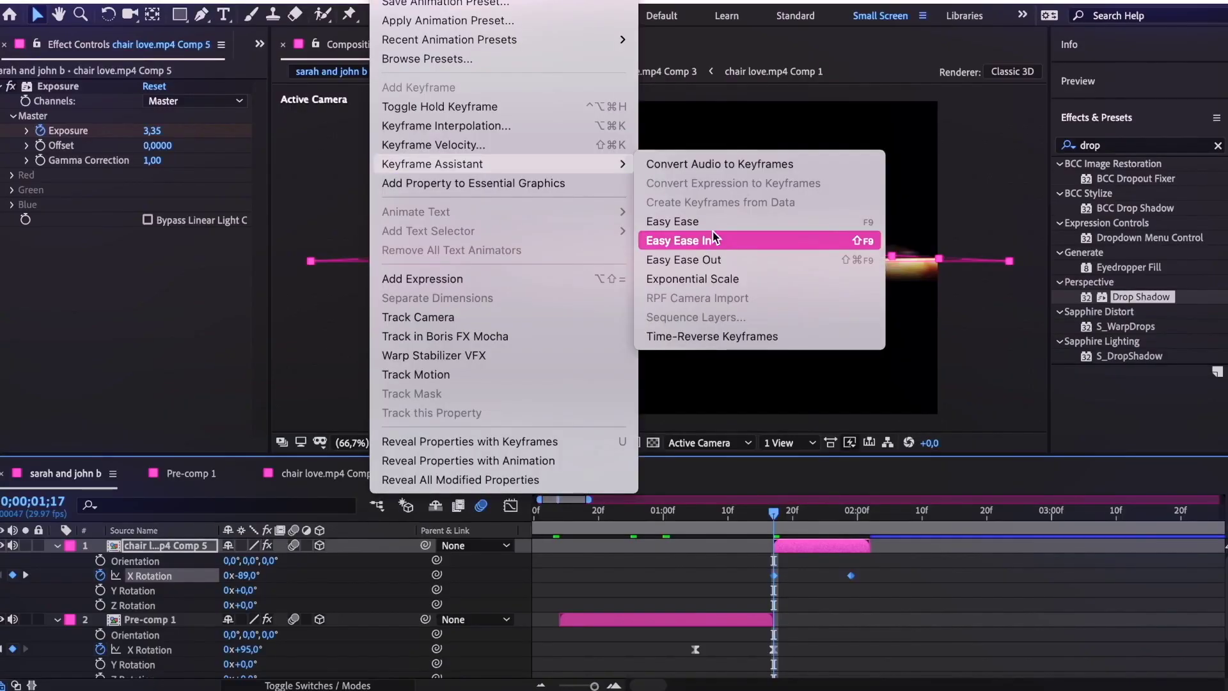
click(711, 220)
click(509, 505)
drag(785, 577, 777, 567)
drag(824, 544, 795, 544)
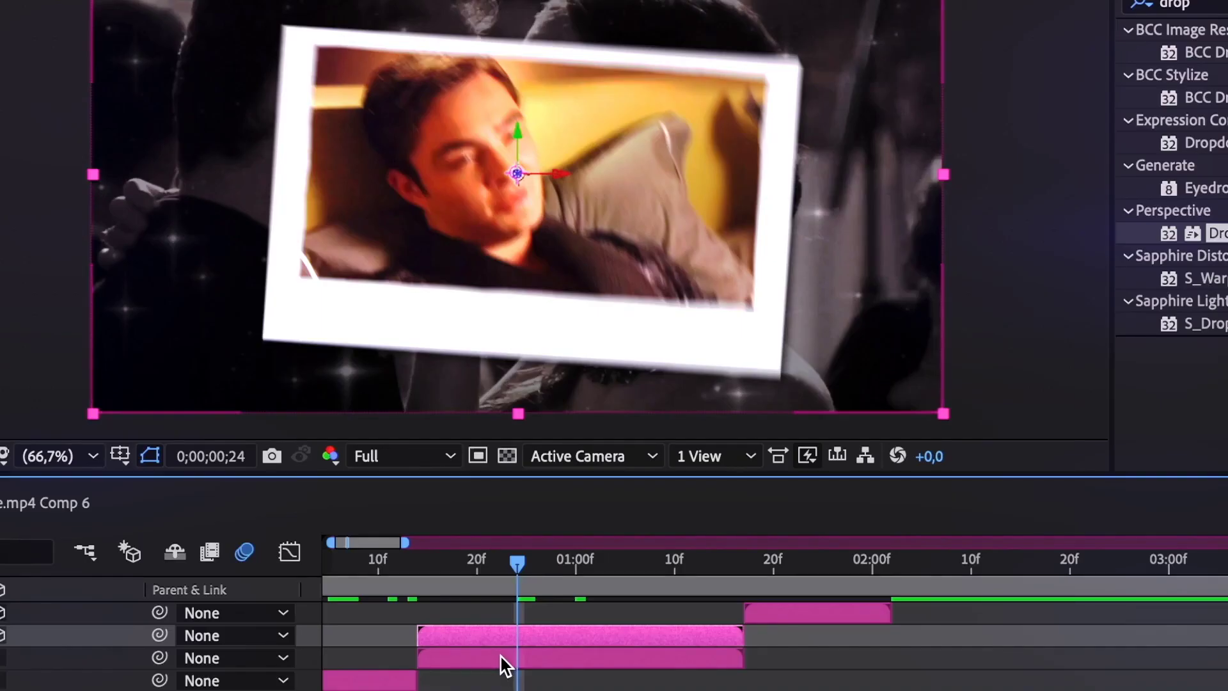
Pre-compose Pre-comp 1 with Pre-comp 2, apply S_BlurMoCurves to the combined layer and keyframe Z Dist at 1,000.
shift+click(649, 576)
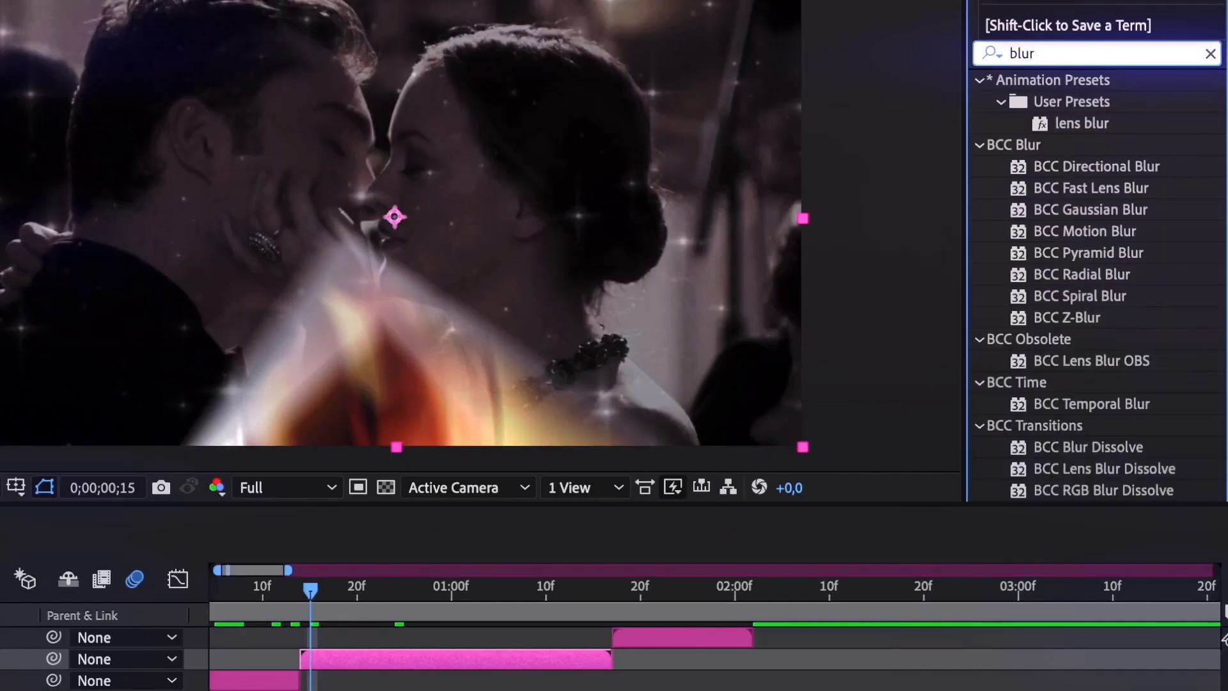
text(mo)
drag(1072, 101, 428, 646)
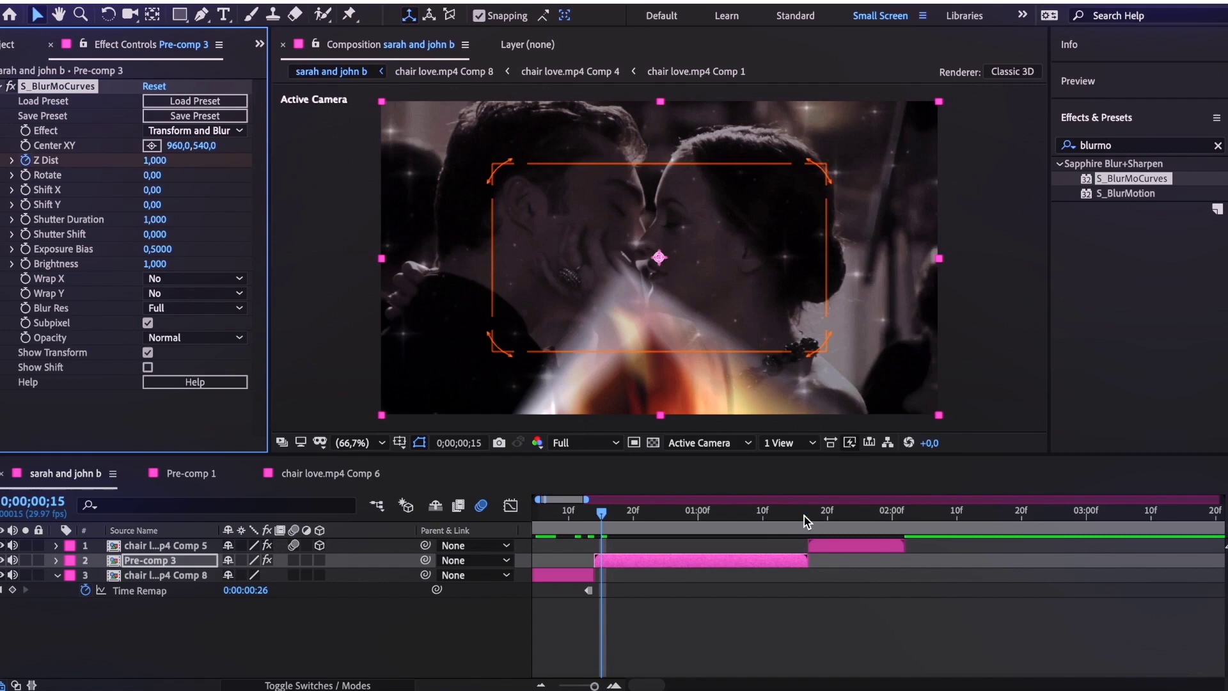
Animate the S_BlurMoCurves Z Dist to the combined layer's end at 0;00;01;17 and preview the zoom.
click(807, 515)
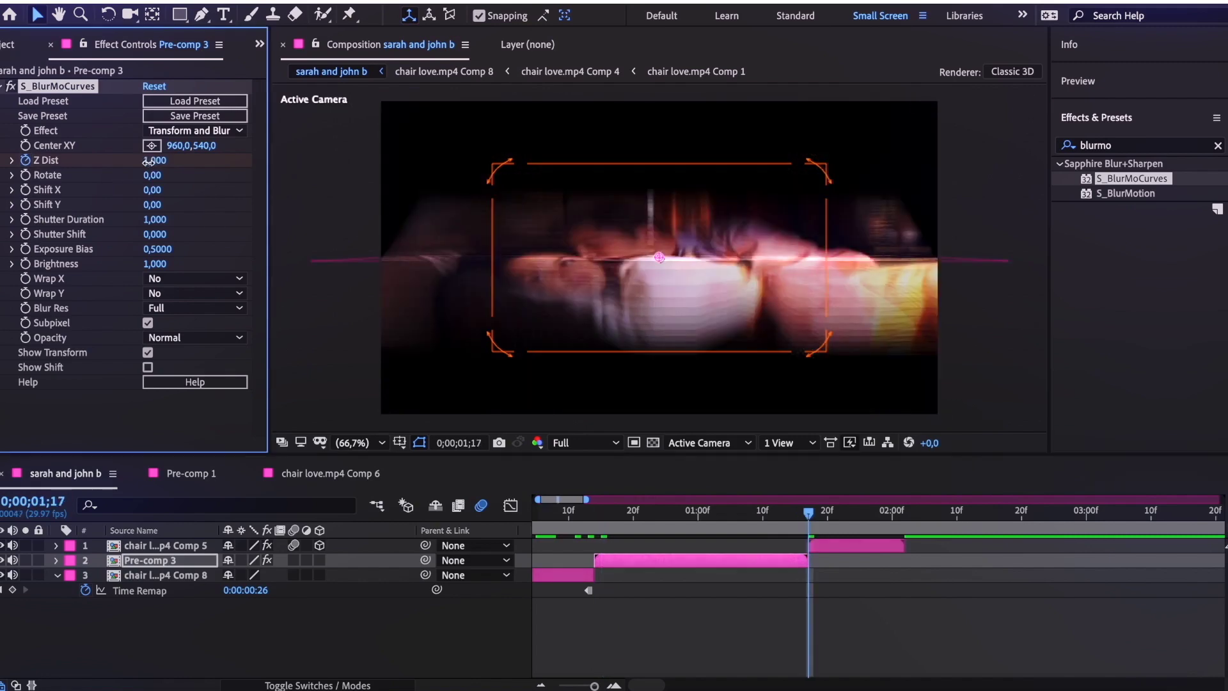
click(574, 514)
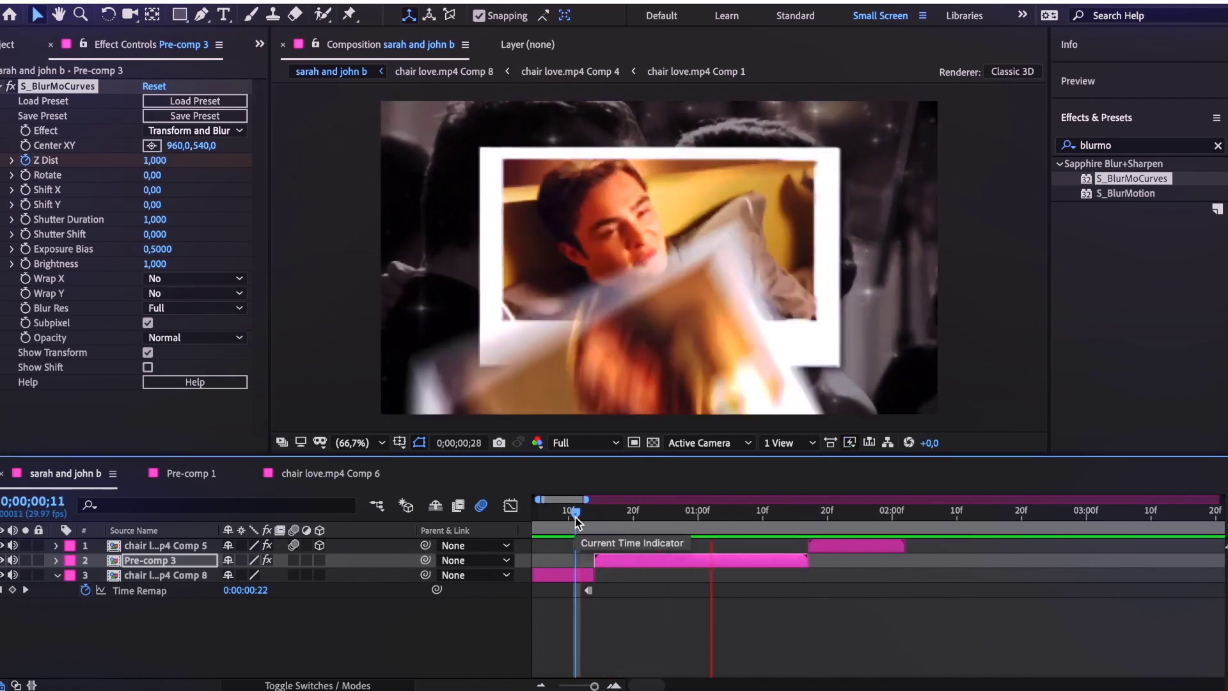
key(space)
Apply the Warp effect to chair love.mp4 Comp 5 and set its Warp Style to FishEye.
click(837, 545)
drag(839, 516, 867, 515)
click(1102, 146)
text(warp)
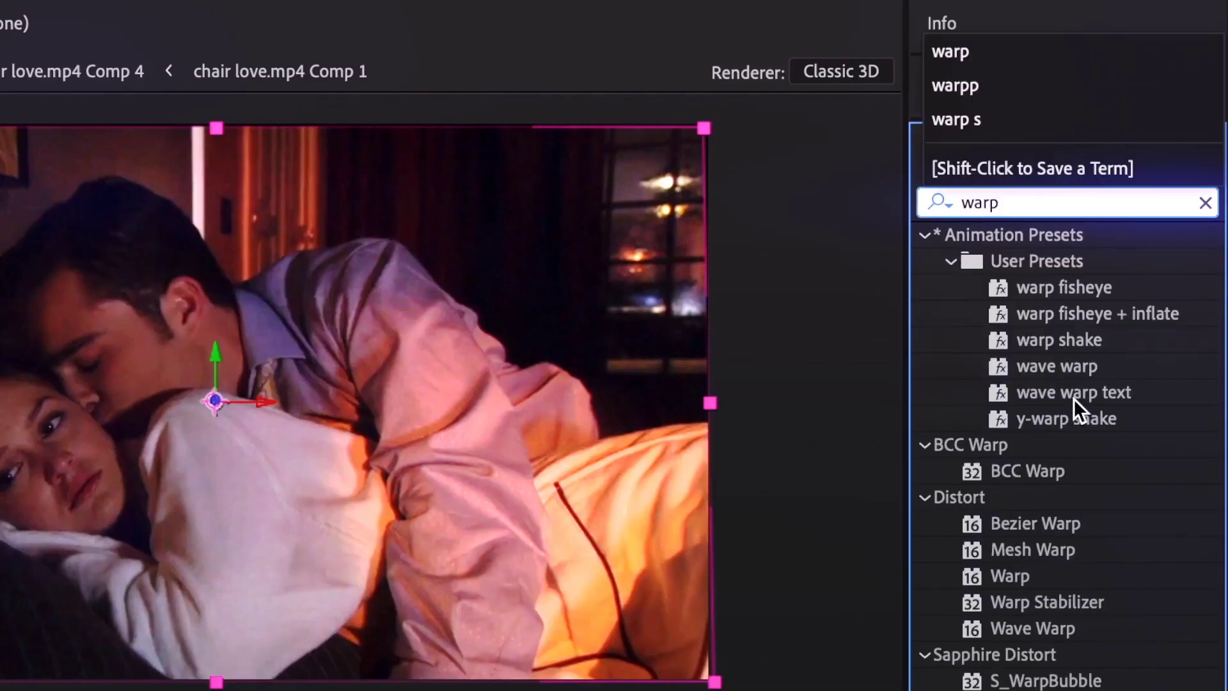
scroll(1073, 397, down, 8)
double_click(1015, 125)
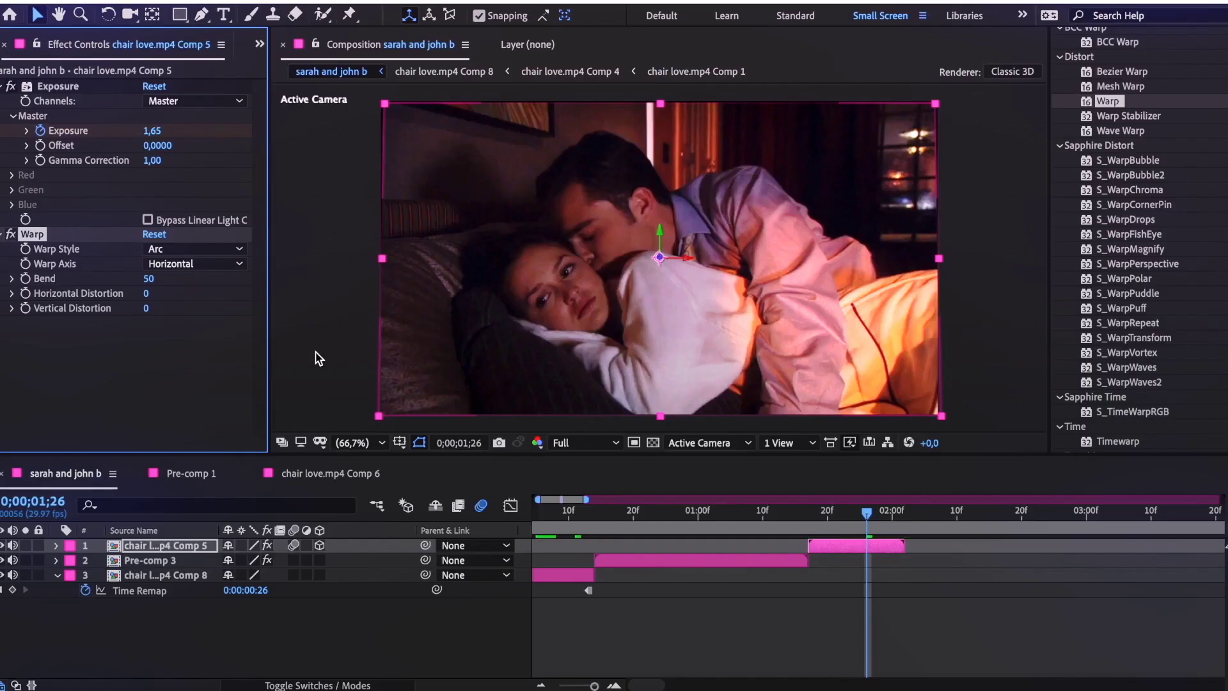
click(195, 250)
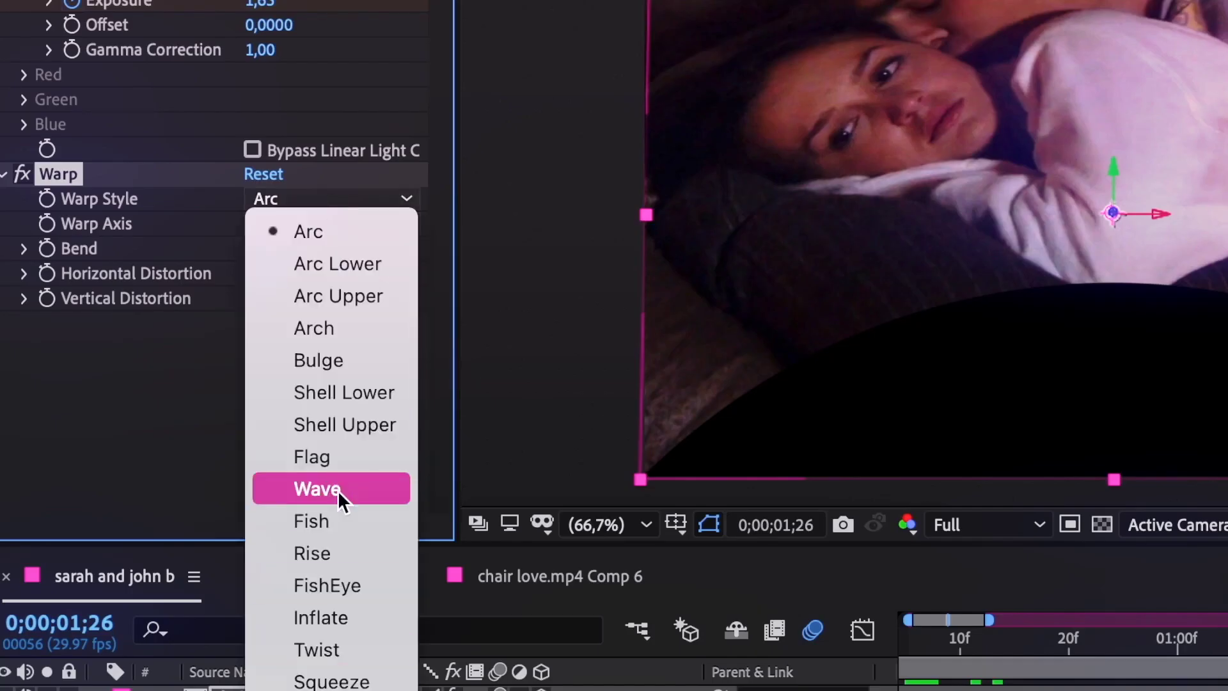
click(327, 585)
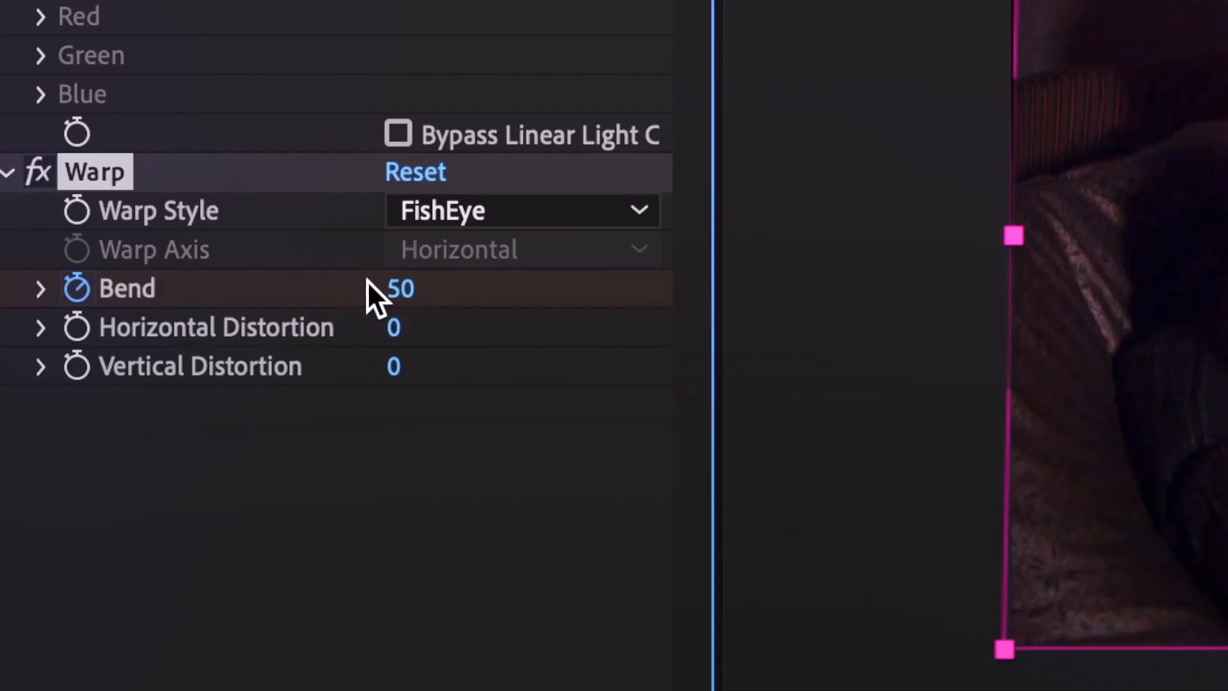
Keyframe the Warp Bend from 0 to -100 at 0;00;02;02, with the first keyframe at 0;00;01;24.
drag(367, 281, 294, 285)
click(913, 185)
drag(381, 374, 3, 374)
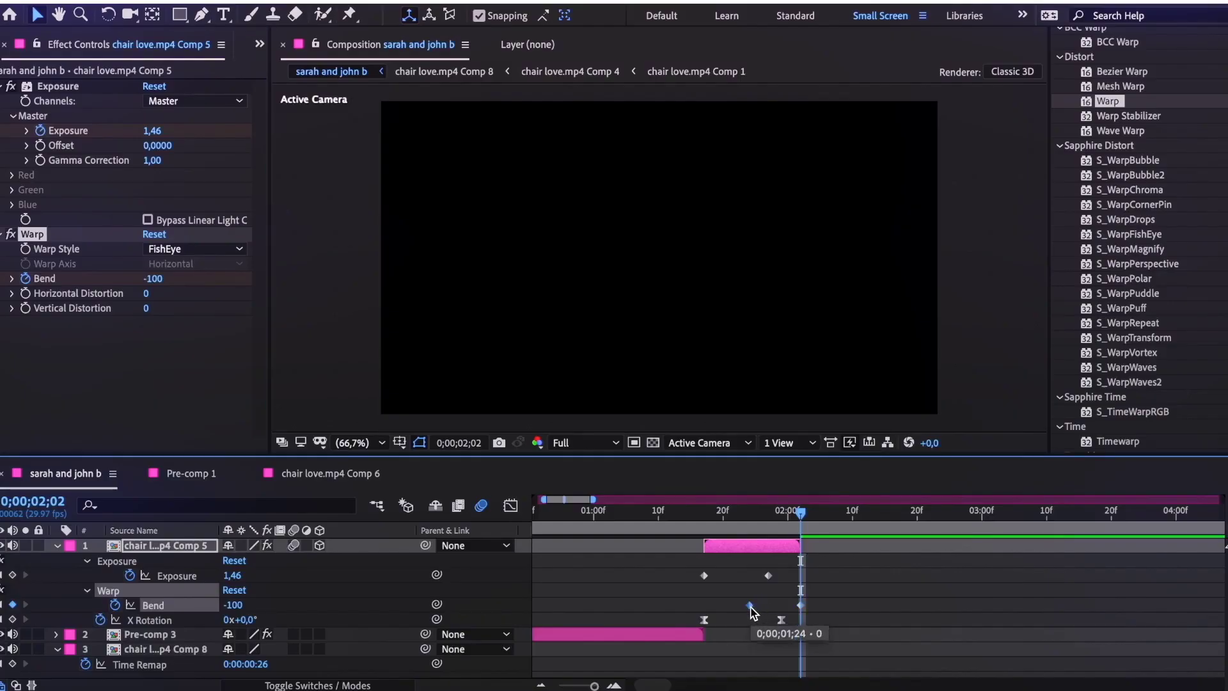
Apply Easy Ease to the Bend keyframes, shape the curve to rise above 0 before falling steeply to -100, and preview it.
click(400, 2)
mouse_move(448, 166)
click(735, 223)
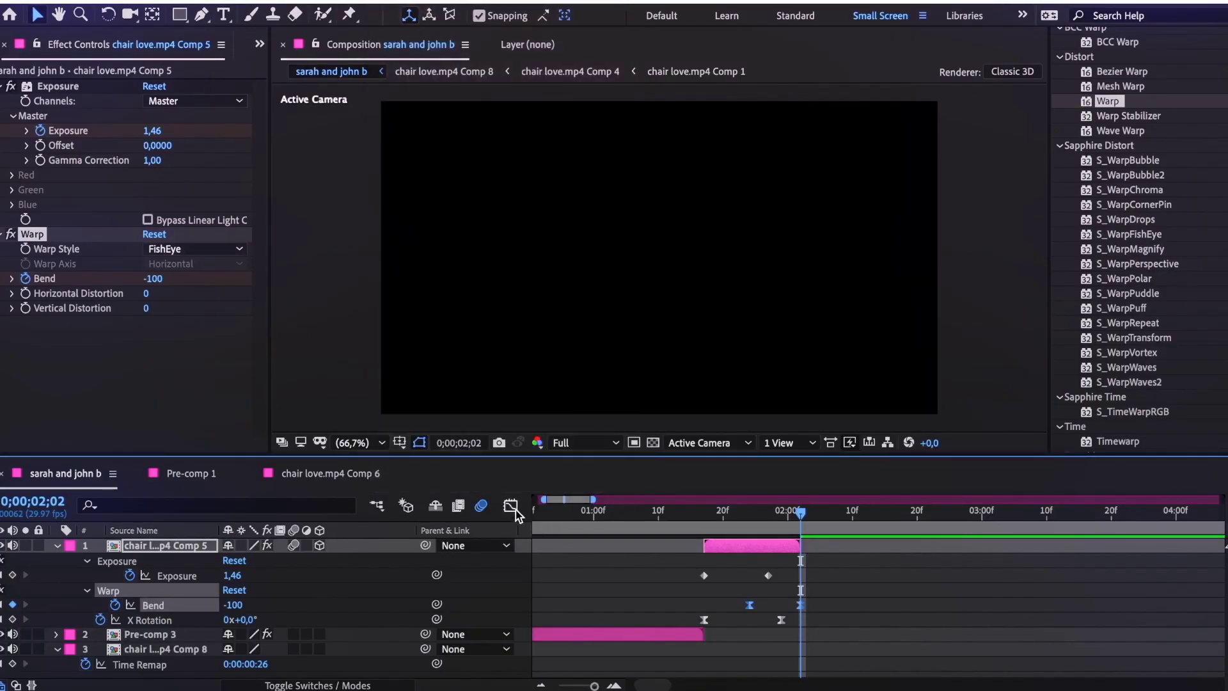
click(510, 505)
click(645, 494)
drag(586, 494, 751, 281)
drag(524, 245, 548, 198)
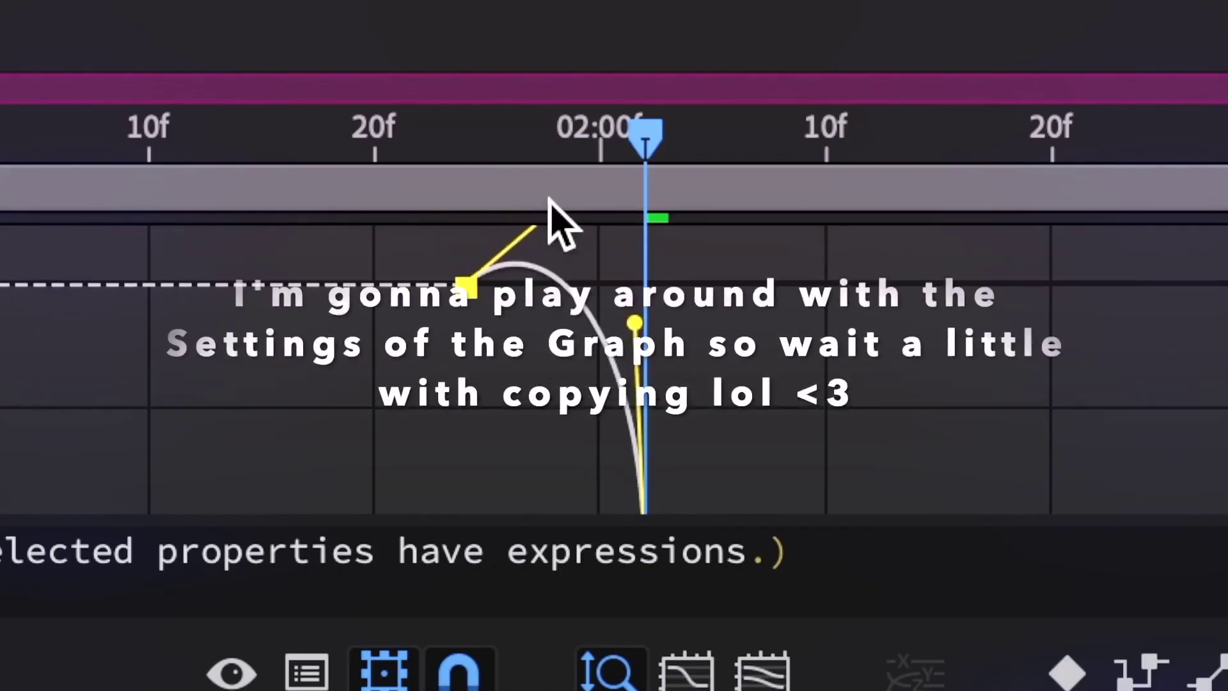
click(466, 148)
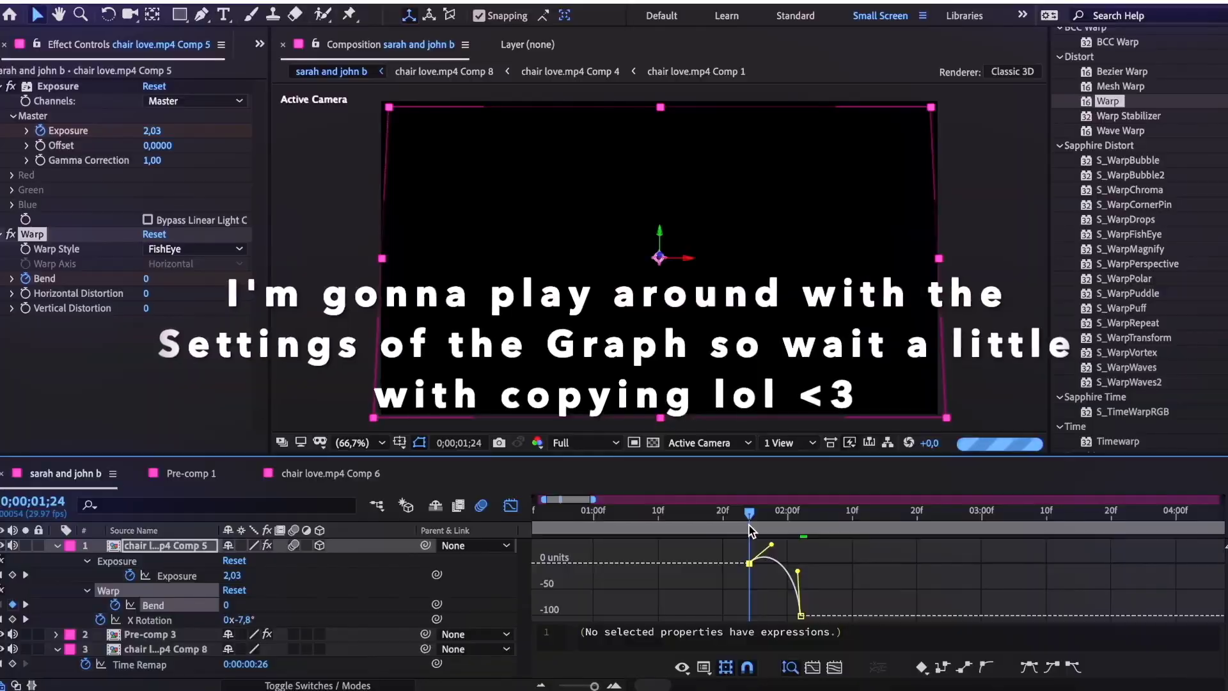
click(715, 521)
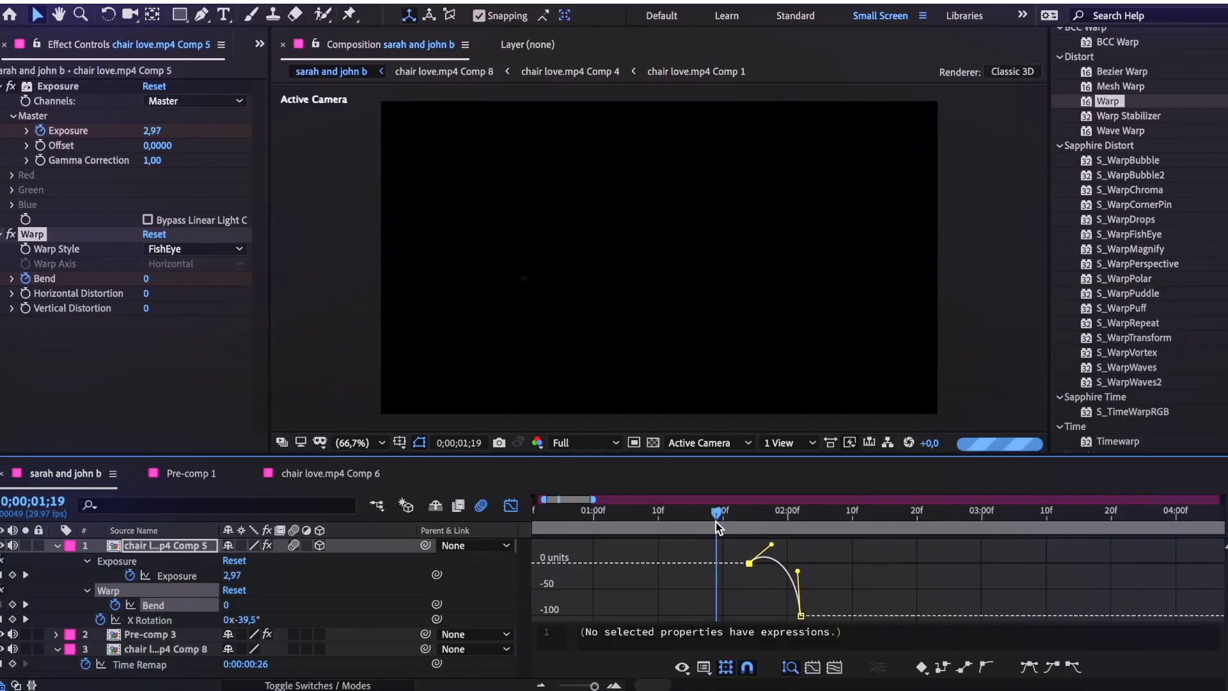
key(space)
Refine both handles of the Bend curve, keeping a slight rise before the steep drop, and preview the sequence from the start.
click(511, 506)
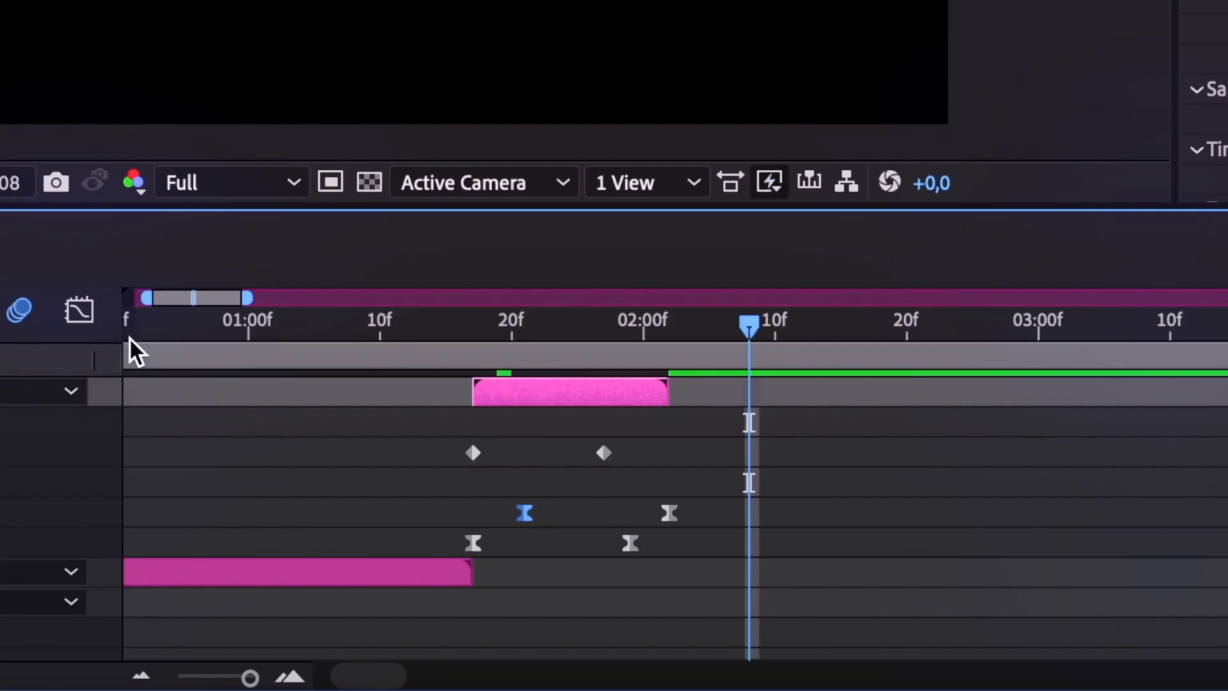
click(80, 310)
drag(575, 398, 569, 413)
drag(661, 397, 662, 407)
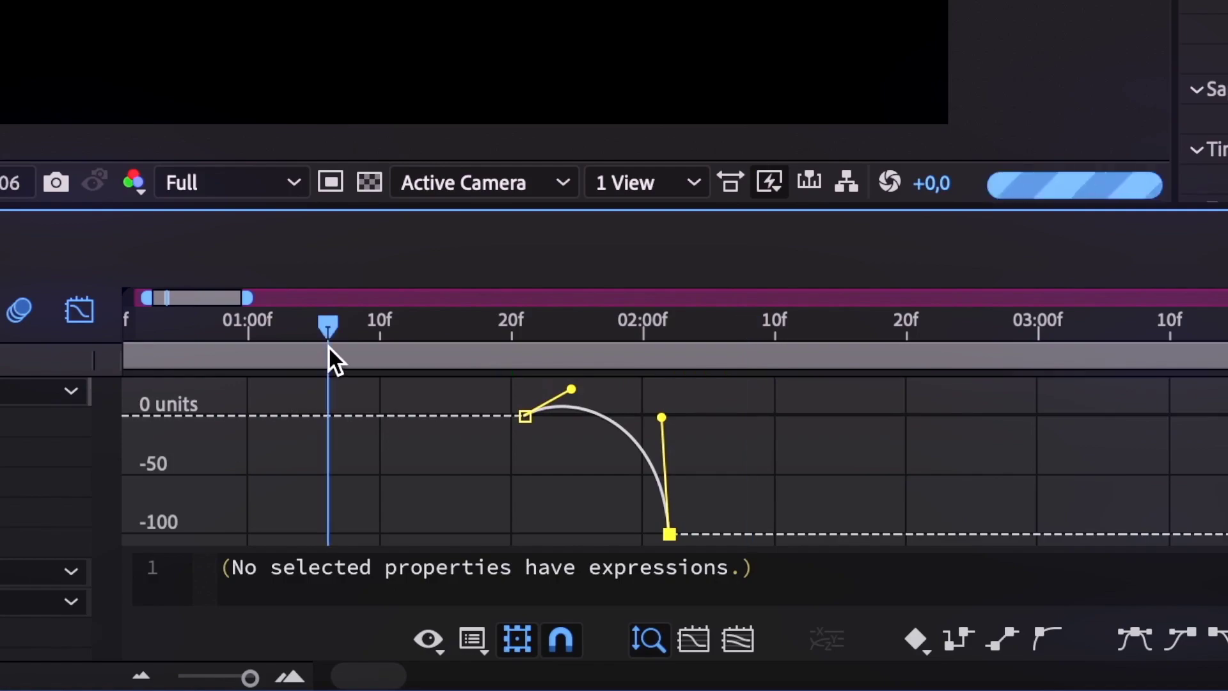
key(space)
key(space)
click(79, 309)
drag(229, 326, 0, 339)
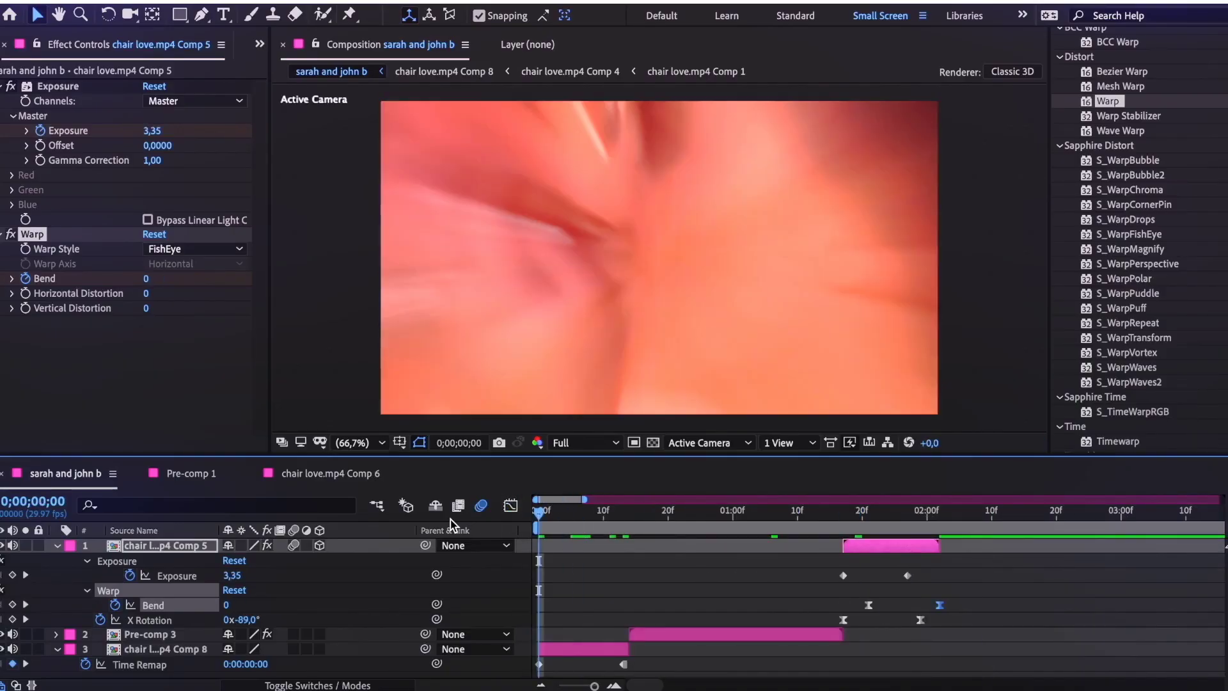
key(space)
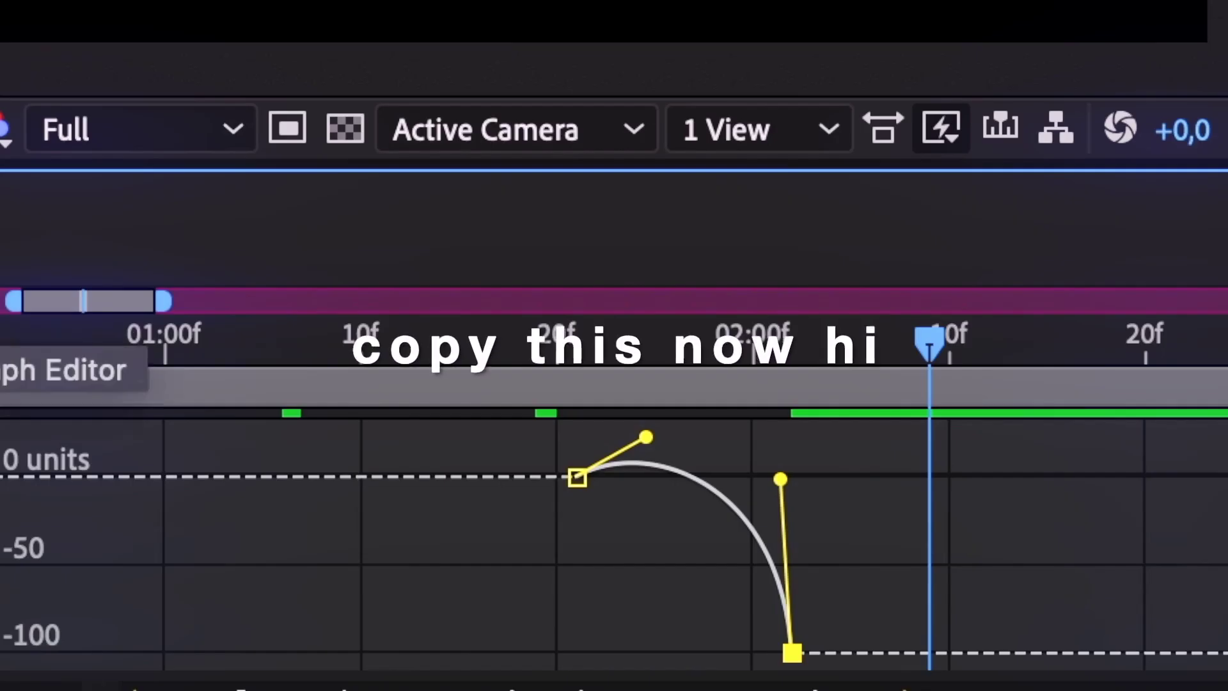